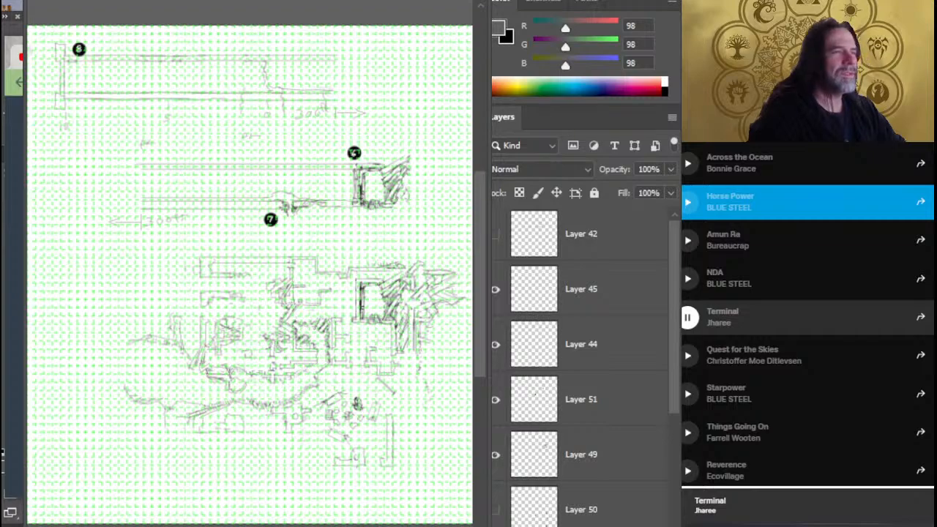
key(alt+Tab)
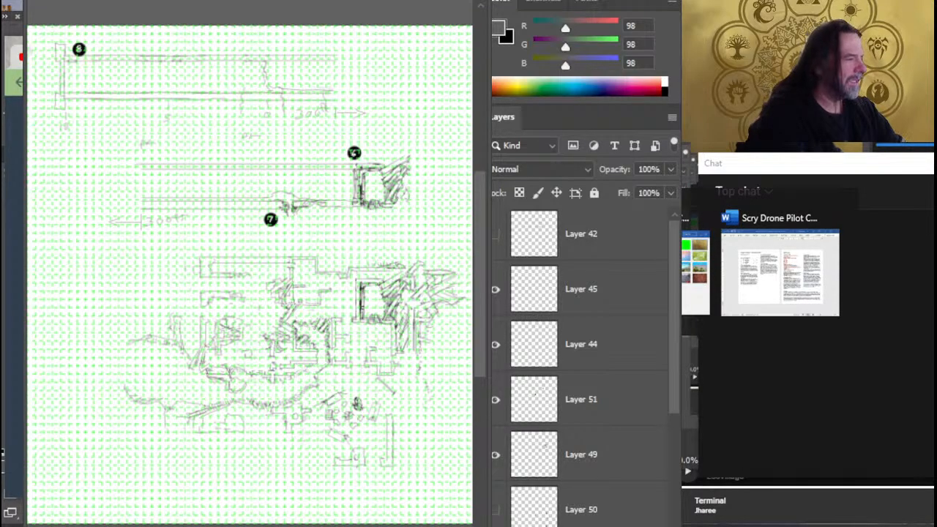
key(ctrl+Tab)
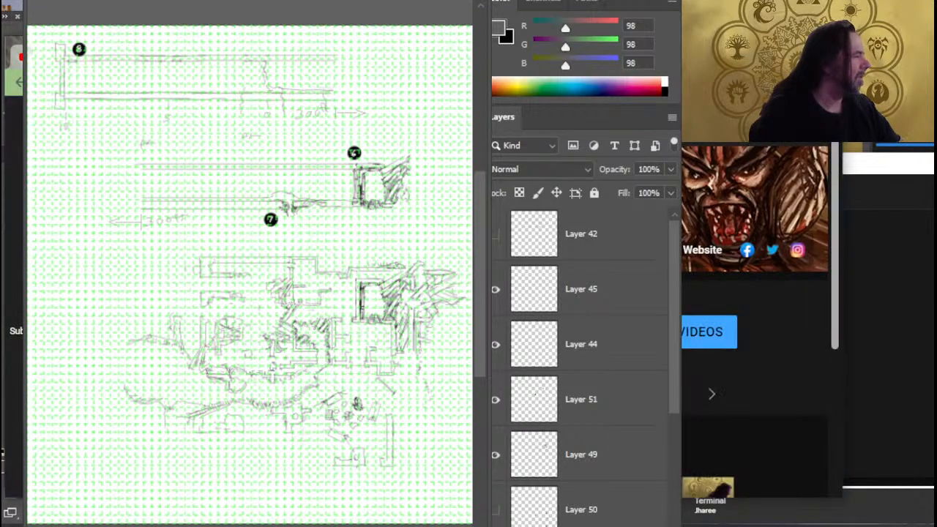
scroll(754, 330, down, 3)
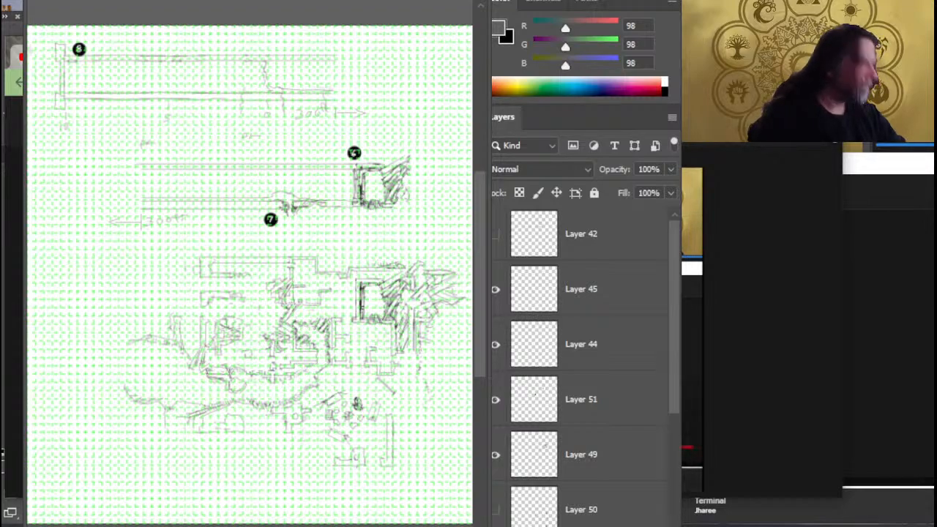
key(ctrl+Tab)
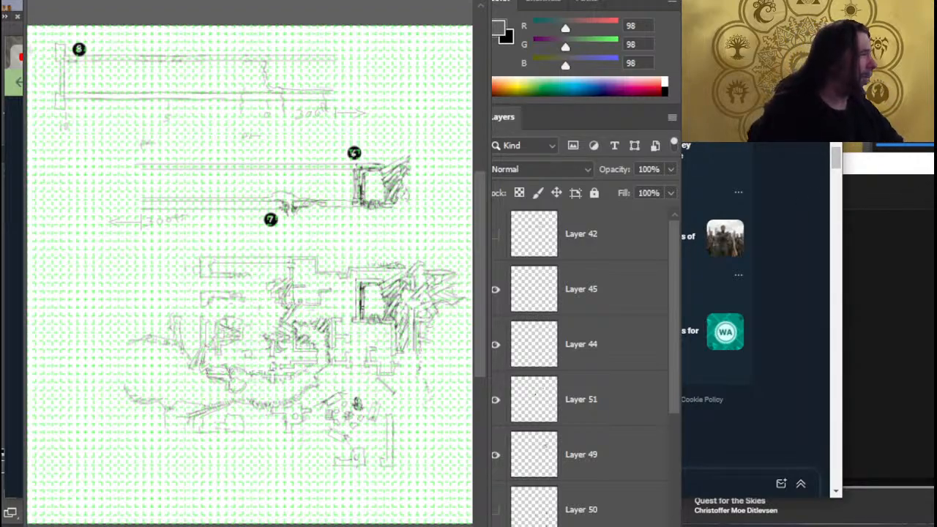
drag(847, 195, 700, 191)
key(alt+Tab)
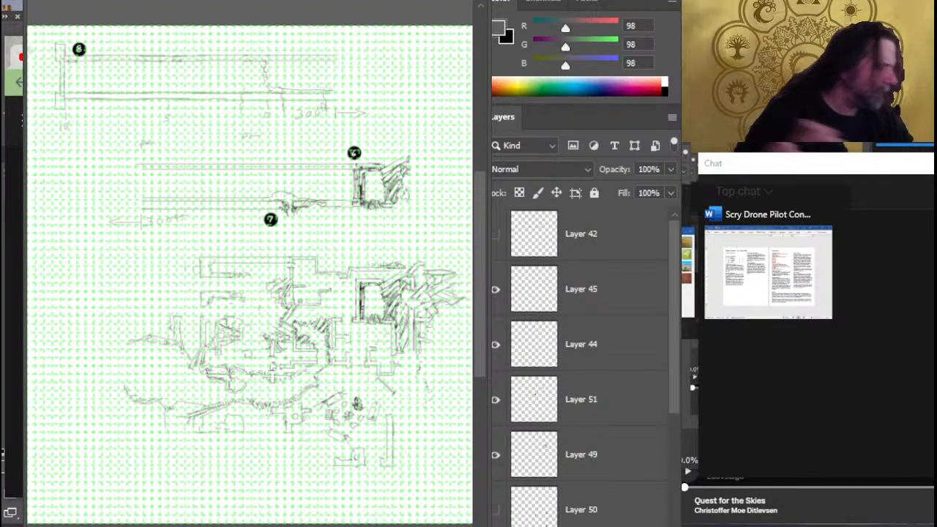
key(alt+Tab)
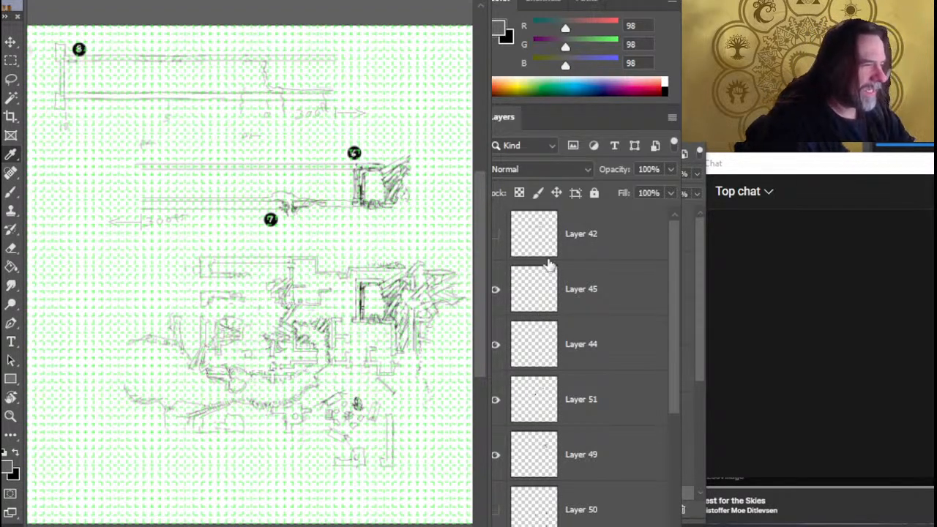
Toggle the visibility of Layer 45, Layer 44 and Layer 51 to identify what each one holds
click(497, 296)
click(497, 293)
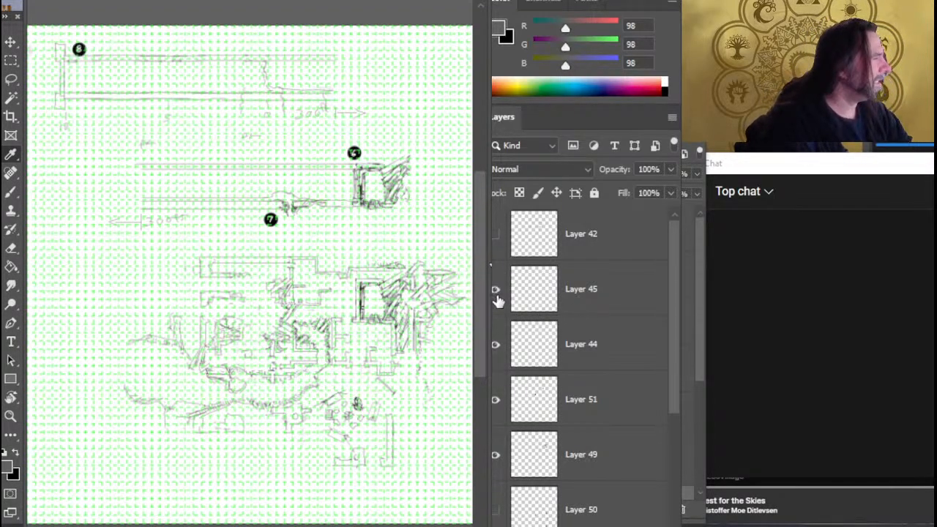
click(501, 350)
click(501, 352)
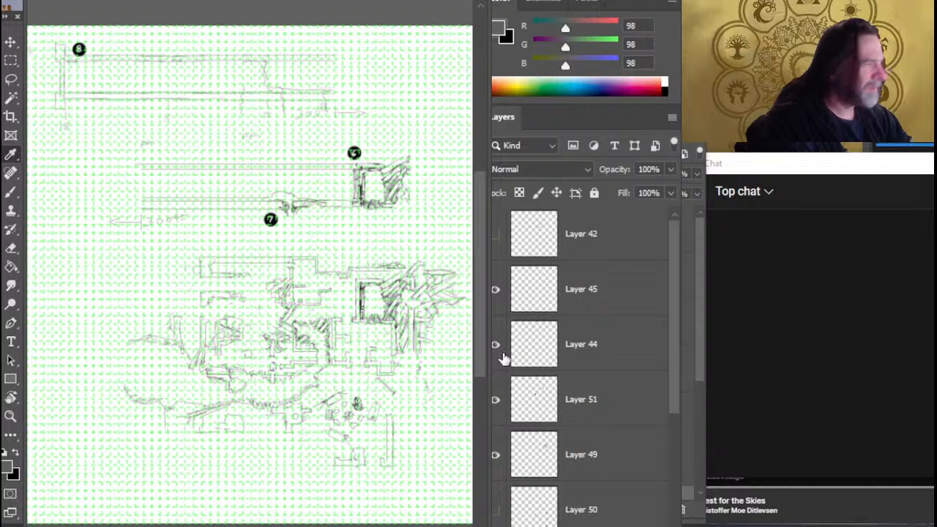
click(502, 402)
click(504, 402)
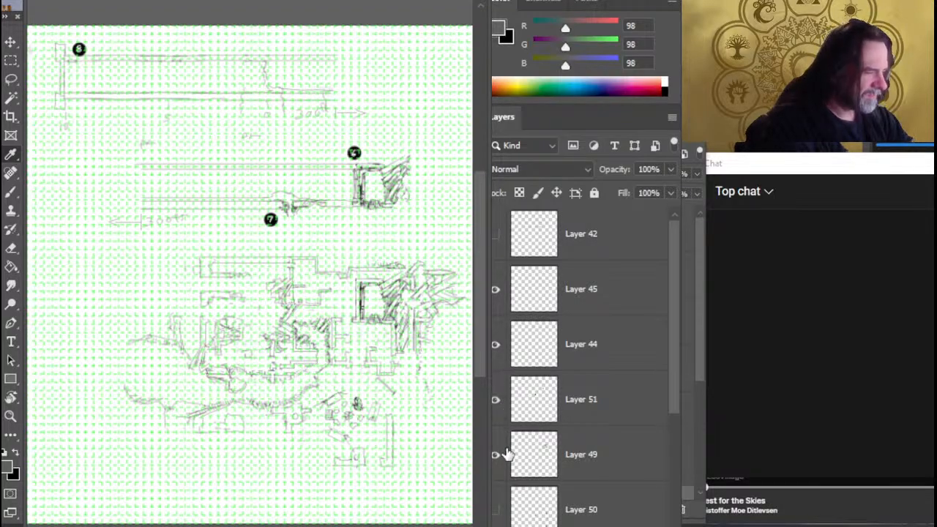
Show Layer 50 and make it the active layer
drag(672, 369, 672, 461)
click(496, 328)
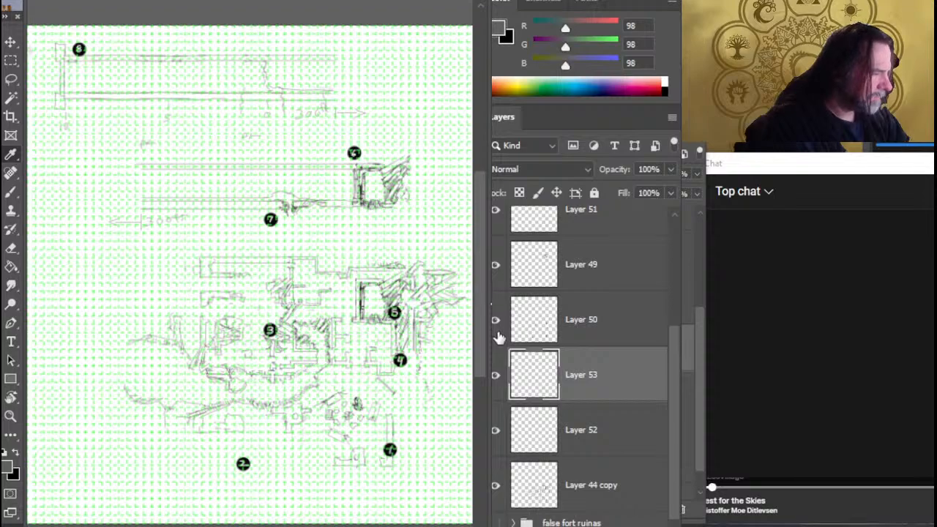
click(553, 337)
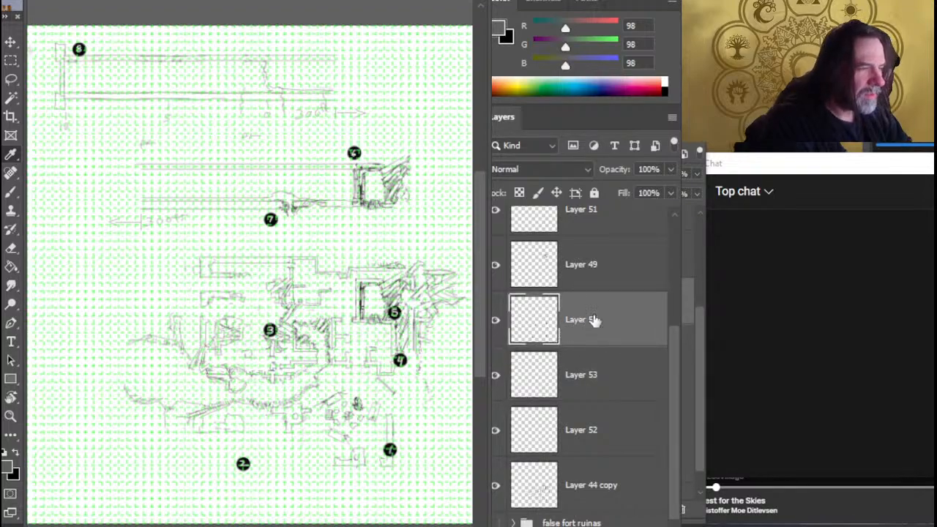
Toggle the visibility of Layer 53, Layer 52 and Layer 44 copy to identify their parts of the map
drag(676, 357, 672, 331)
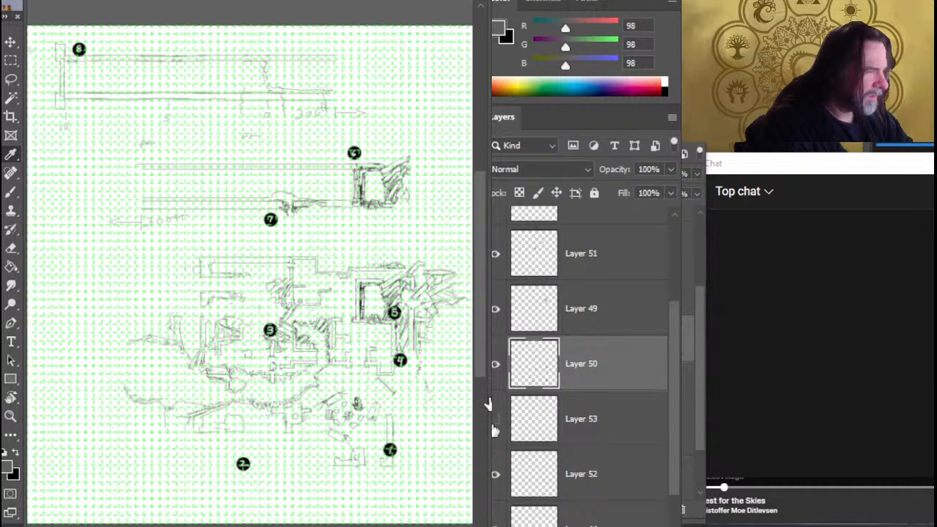
click(501, 474)
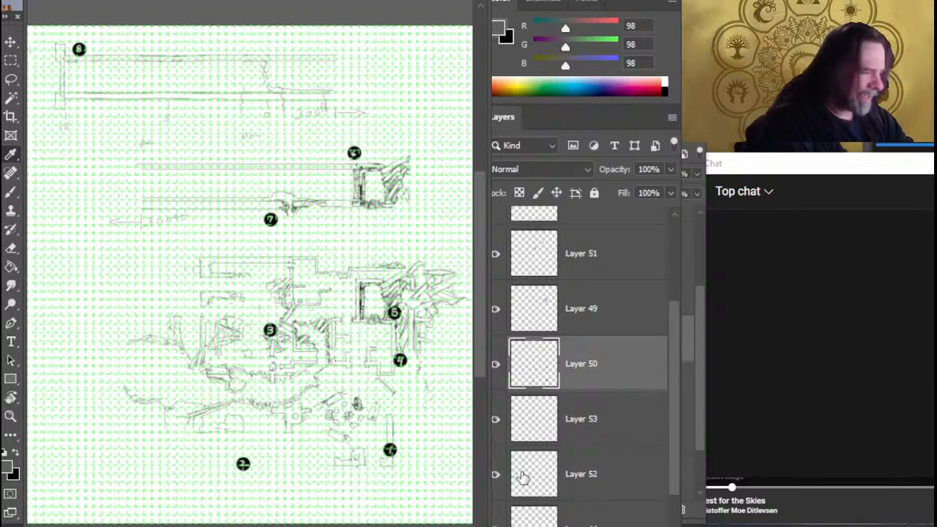
click(495, 524)
click(496, 524)
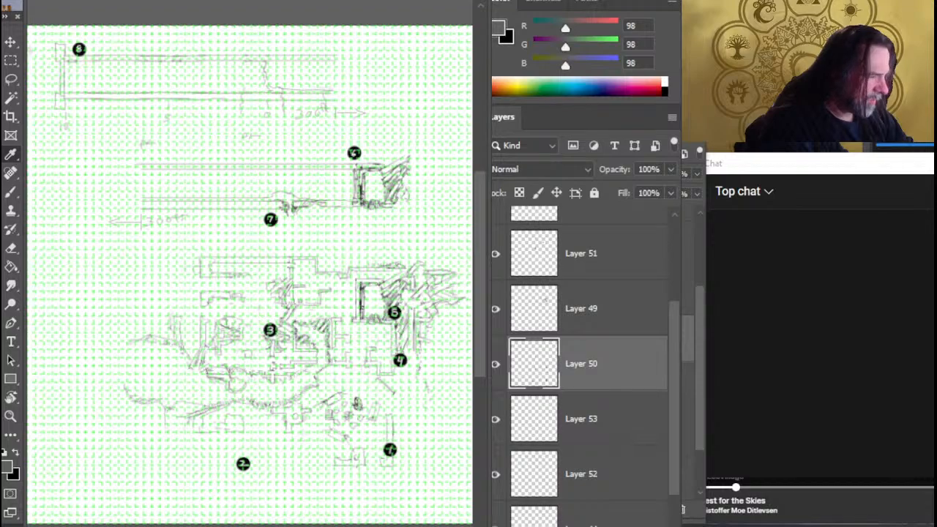
scroll(672, 447, down, 3)
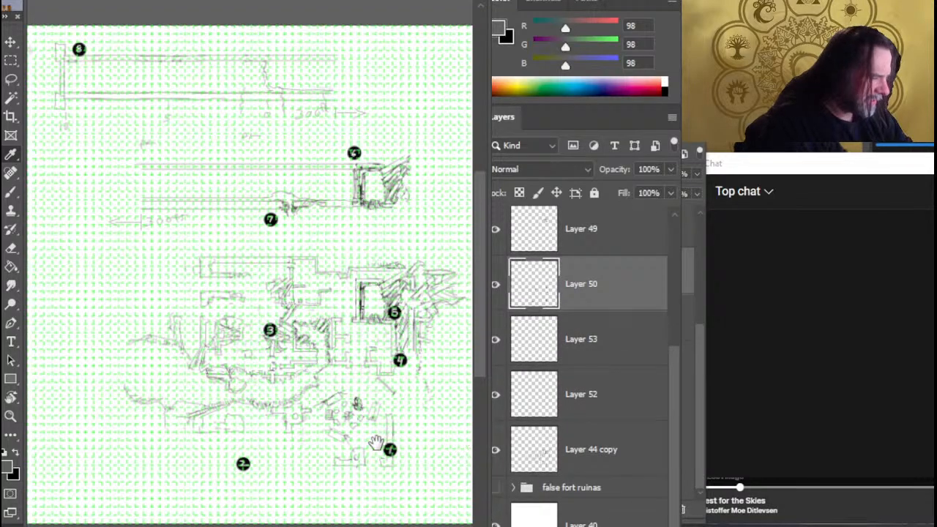
drag(381, 445, 365, 386)
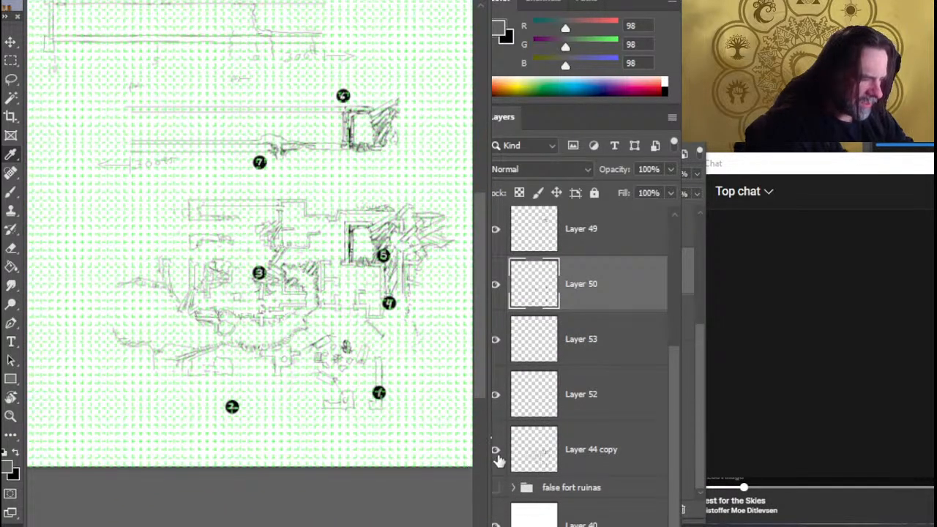
Toggle the false fort ruinas group and Layer 44 copy off and on to compare their sketches
click(495, 487)
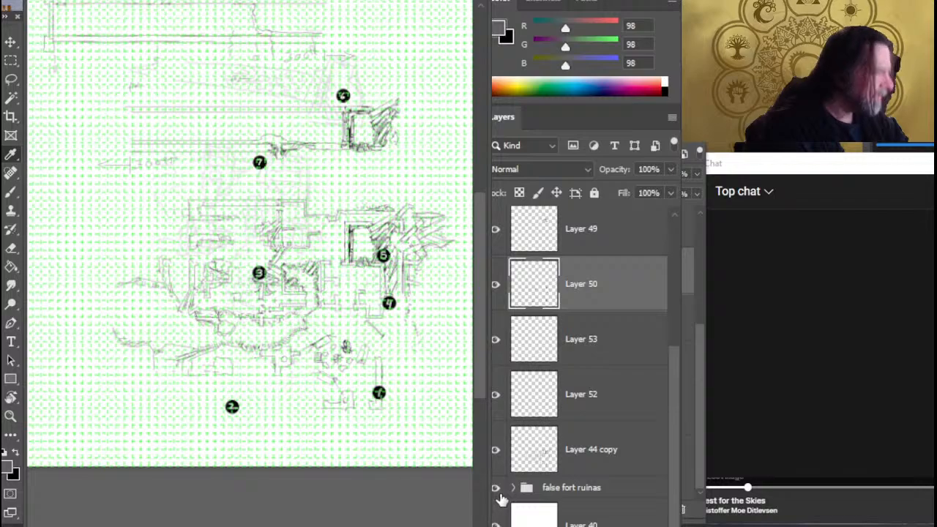
click(497, 490)
click(498, 490)
click(499, 491)
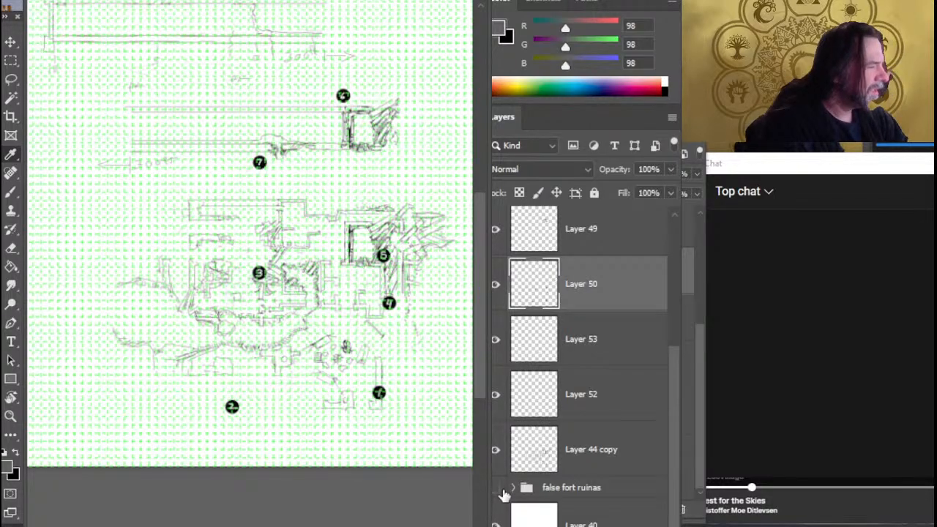
click(496, 449)
click(495, 449)
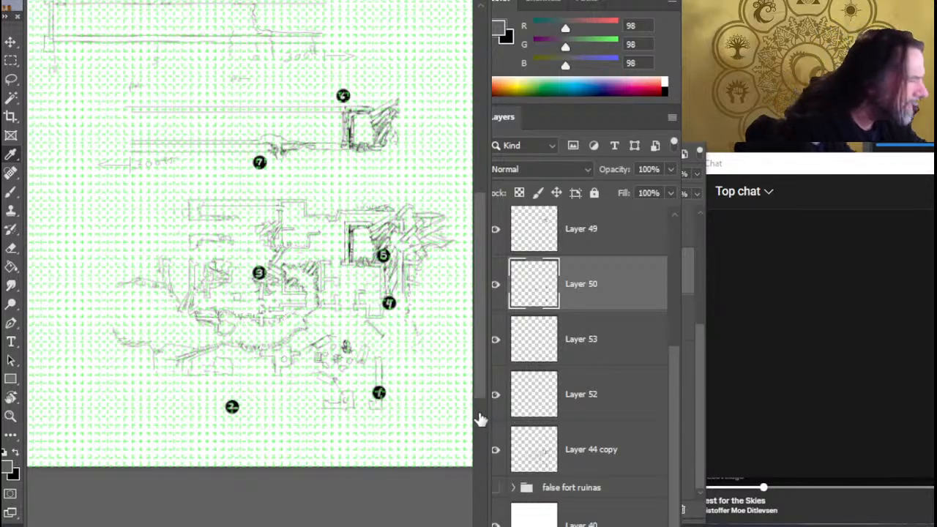
Examine the lower ruins map up close while toggling the visibility of Layers 49, 50 and 53
key(z)
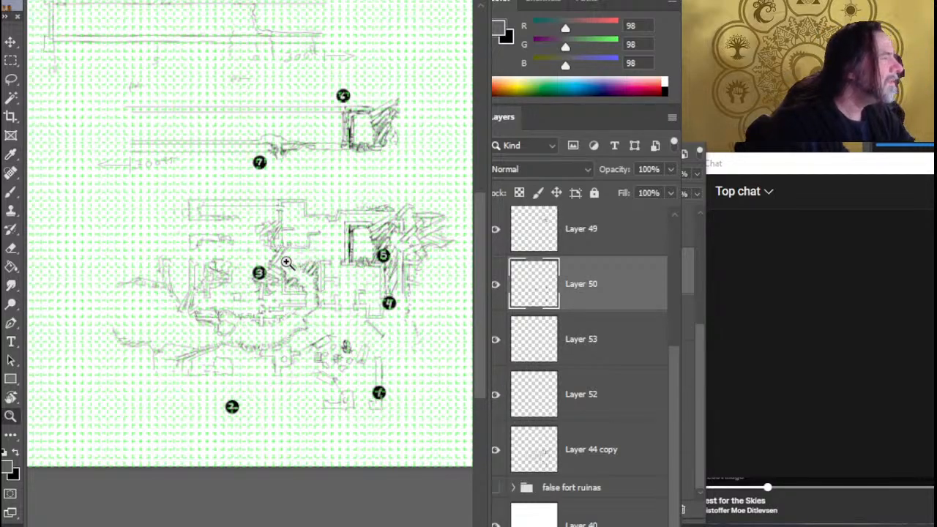
mouse_move(287, 287)
mouse_down()
mouse_move(398, 299)
mouse_move(400, 311)
mouse_move(304, 303)
mouse_move(241, 274)
mouse_up()
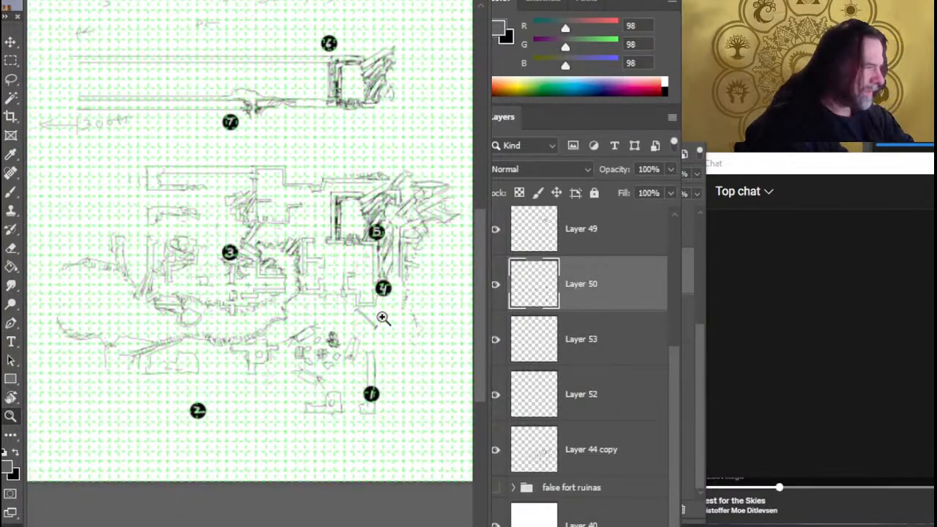
key(l)
click(496, 229)
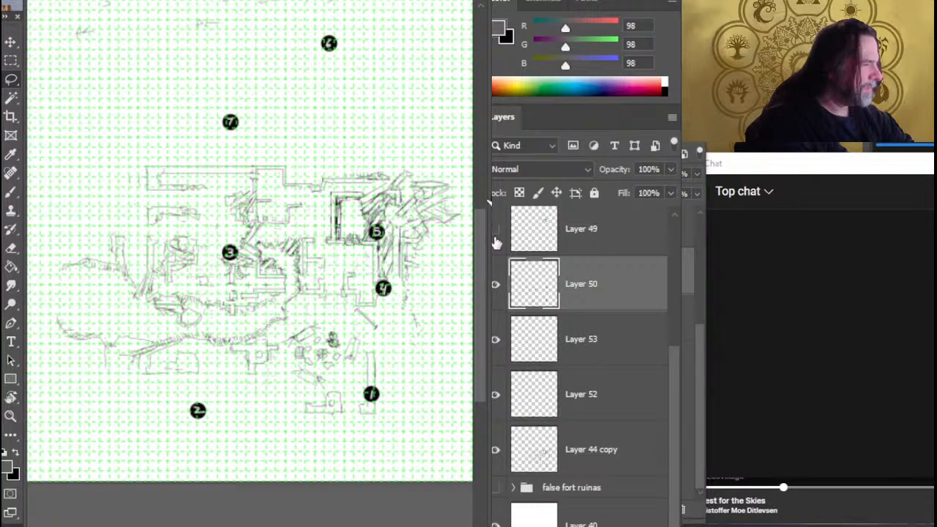
click(495, 236)
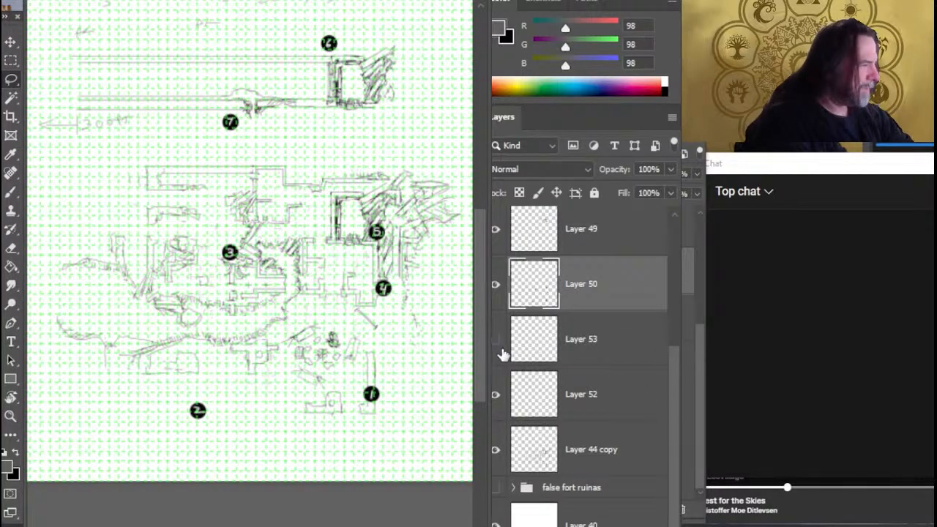
click(497, 293)
click(497, 296)
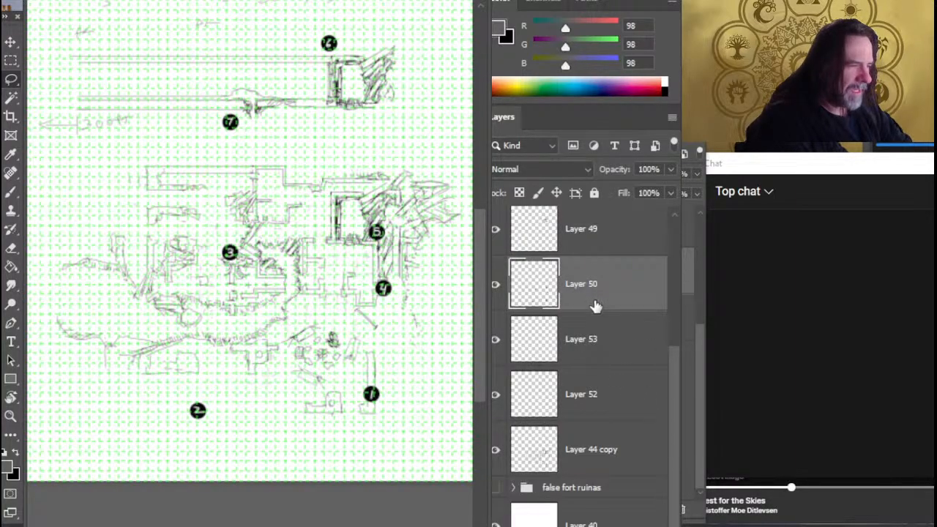
Group Layer 53, Layer 52 and Layer 44 copy together
click(602, 350)
shift+click(608, 446)
key(ctrl+g)
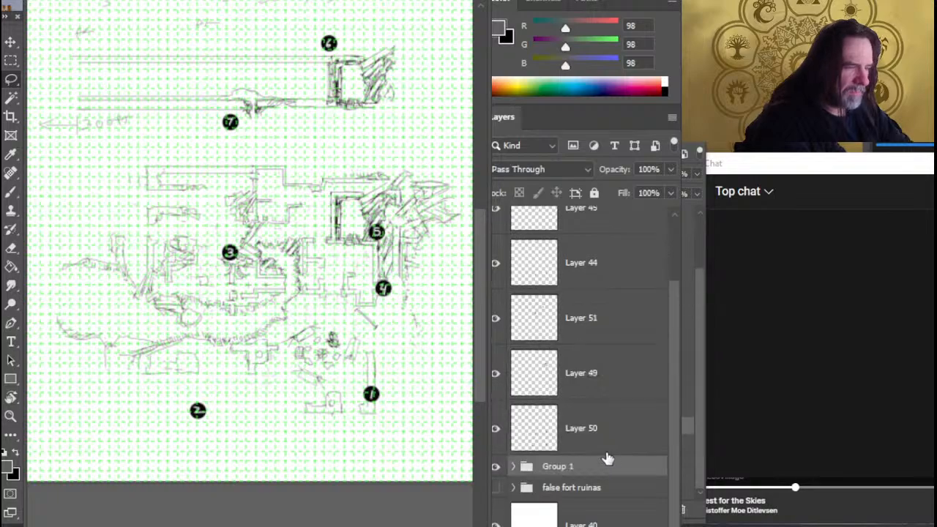
Toggle Layer 49 and Layer 51 off and on to compare the tunnel sketch with the number markers
click(597, 375)
click(496, 374)
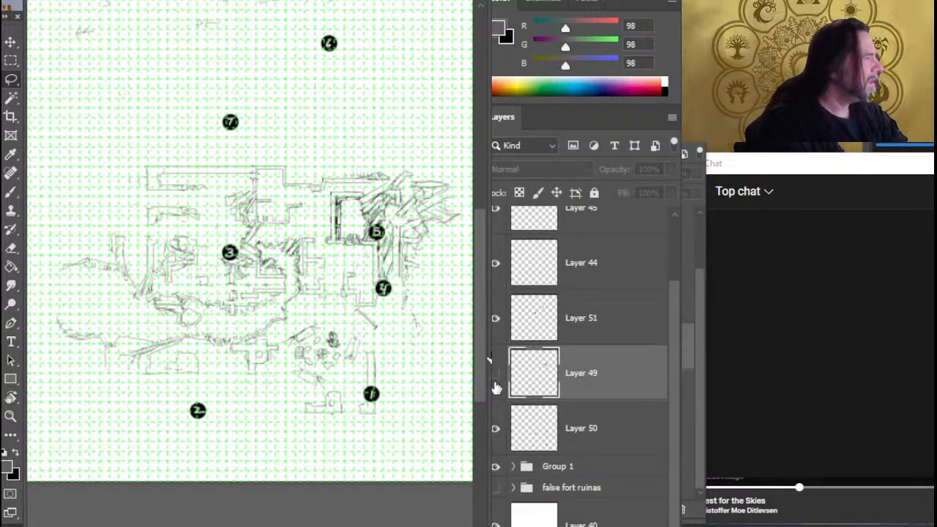
click(496, 373)
click(496, 319)
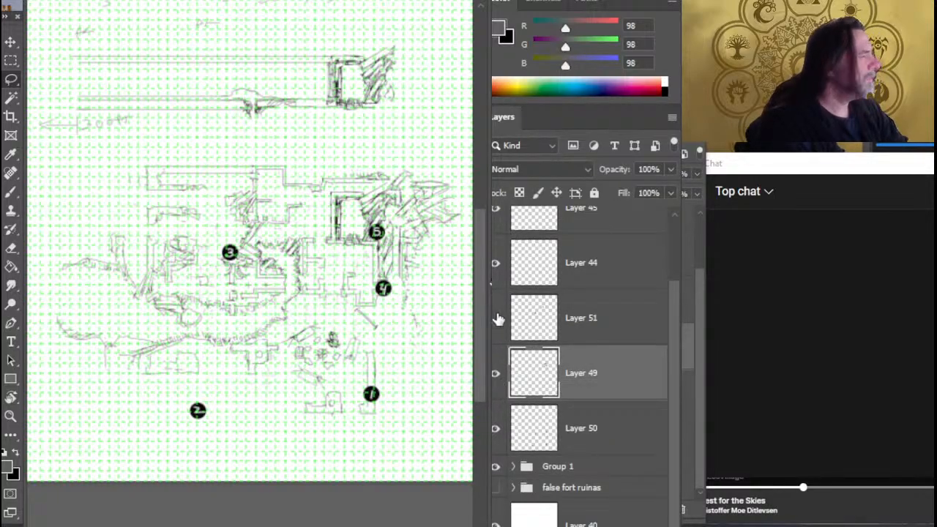
click(495, 319)
click(586, 329)
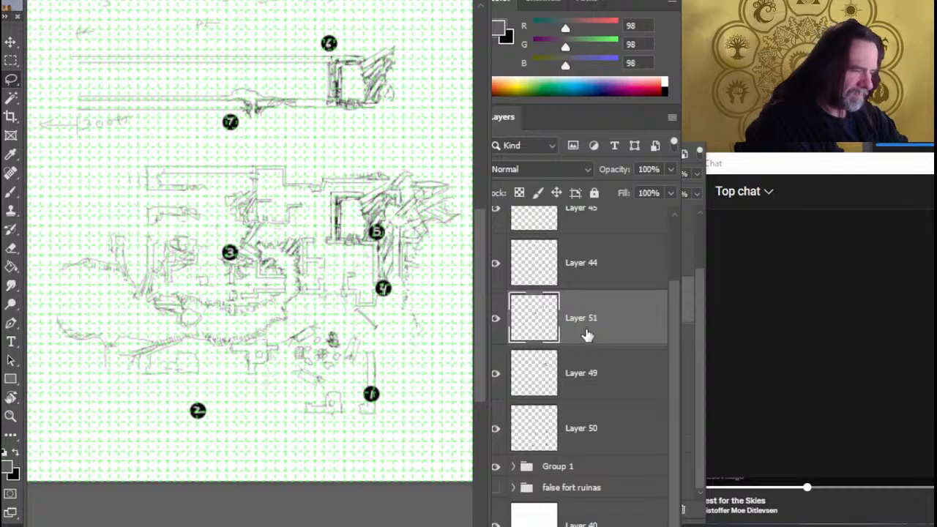
click(495, 373)
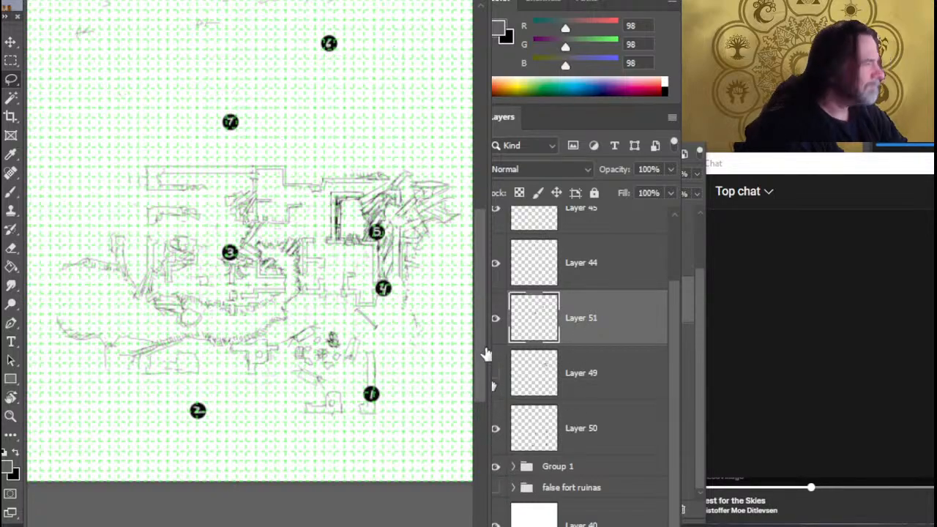
click(495, 373)
click(495, 318)
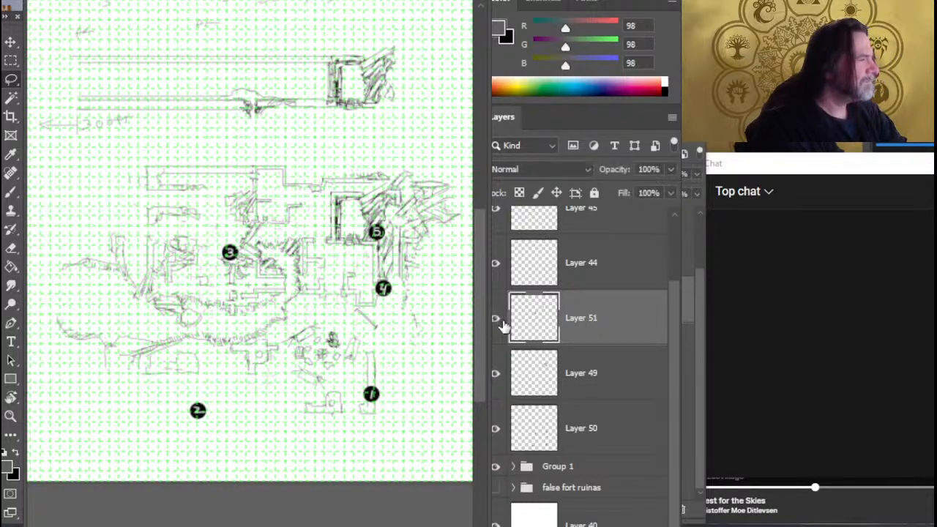
click(496, 319)
Put Layer 49 into a group of its own and collapse that group
click(597, 377)
key(ctrl+g)
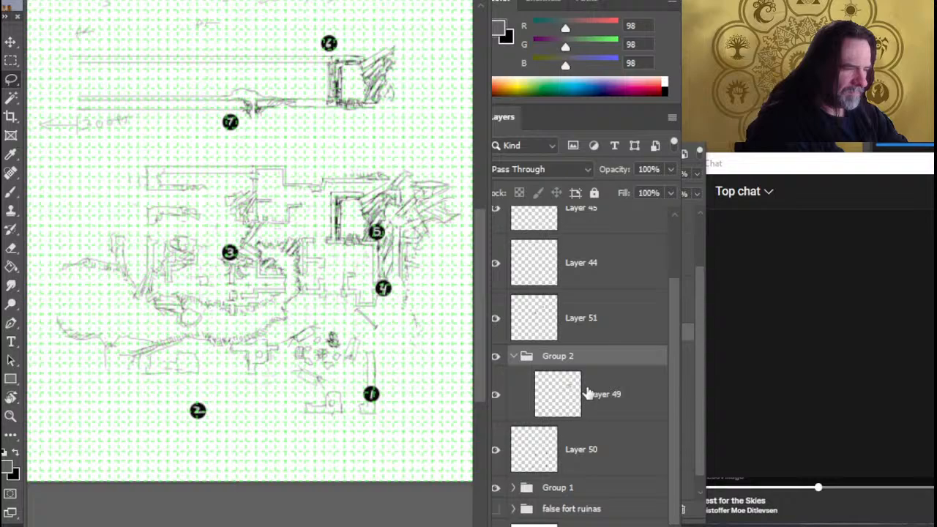
click(513, 358)
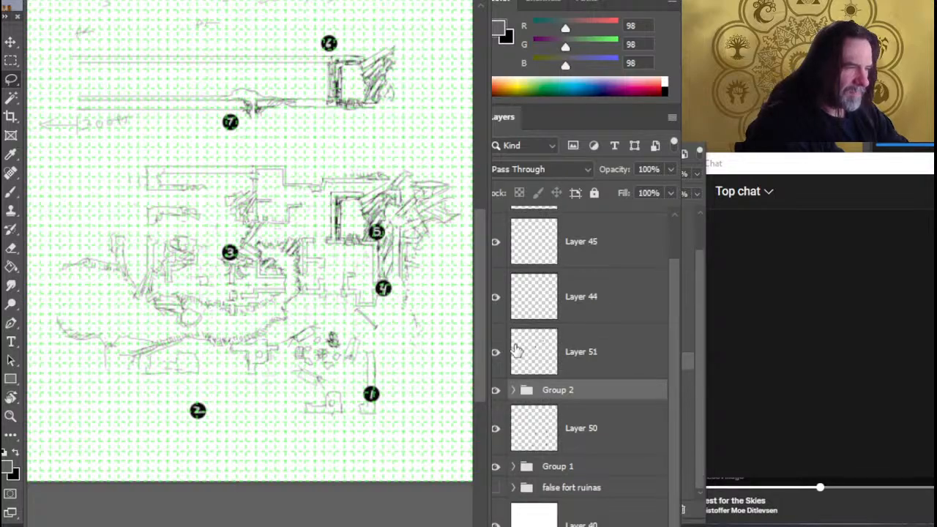
Toggle the visibility of Layer 44 and Layer 45 to check their content around the upper map sections
click(495, 298)
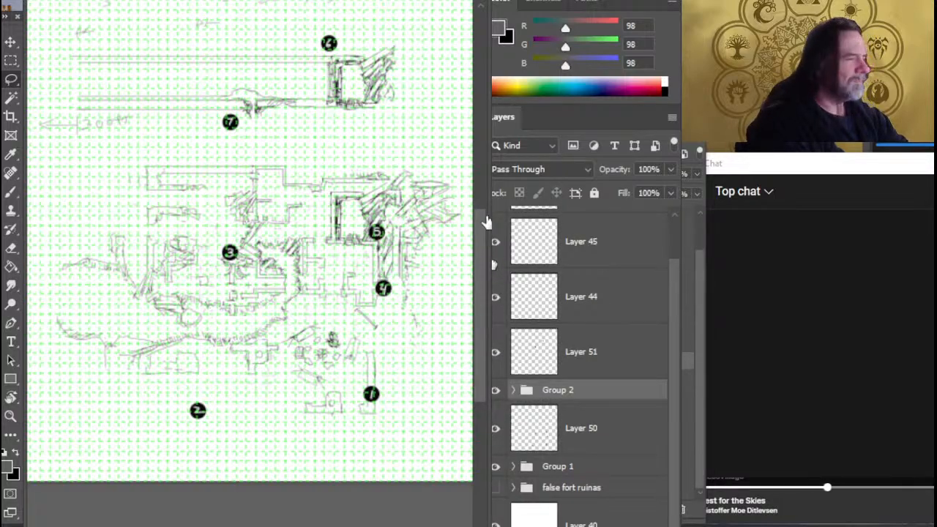
drag(356, 337, 350, 479)
scroll(666, 315, up, 1)
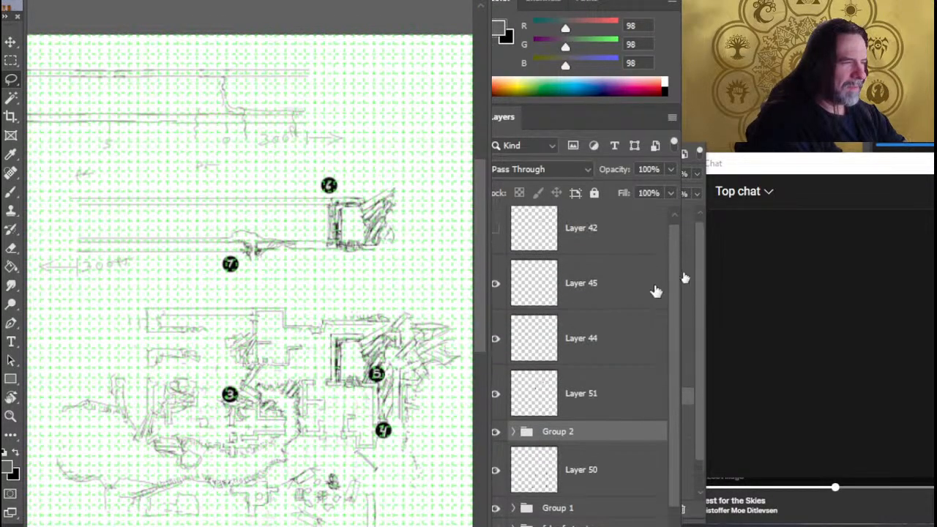
click(498, 287)
click(497, 287)
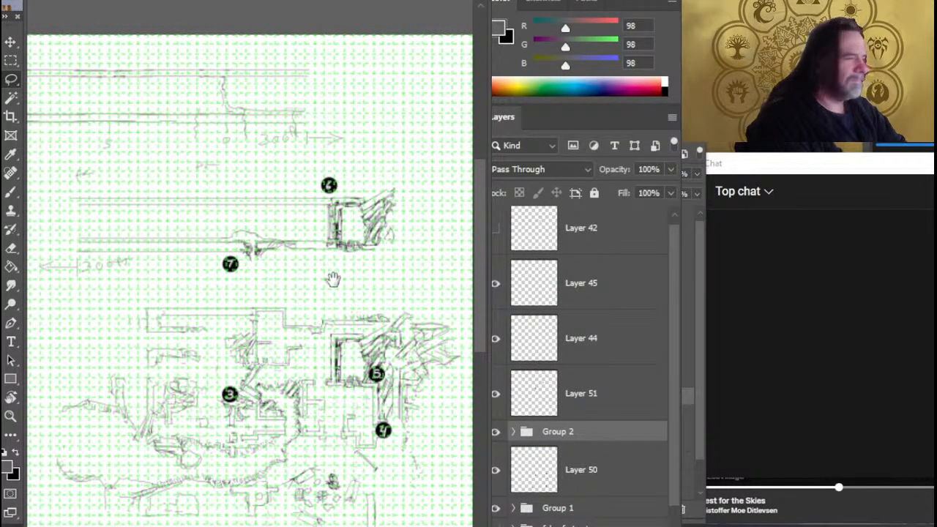
Toggle Layer 44 and Layer 45 off and on once more to identify the content of the map's uppermost tunnel section
drag(299, 293, 425, 315)
click(495, 340)
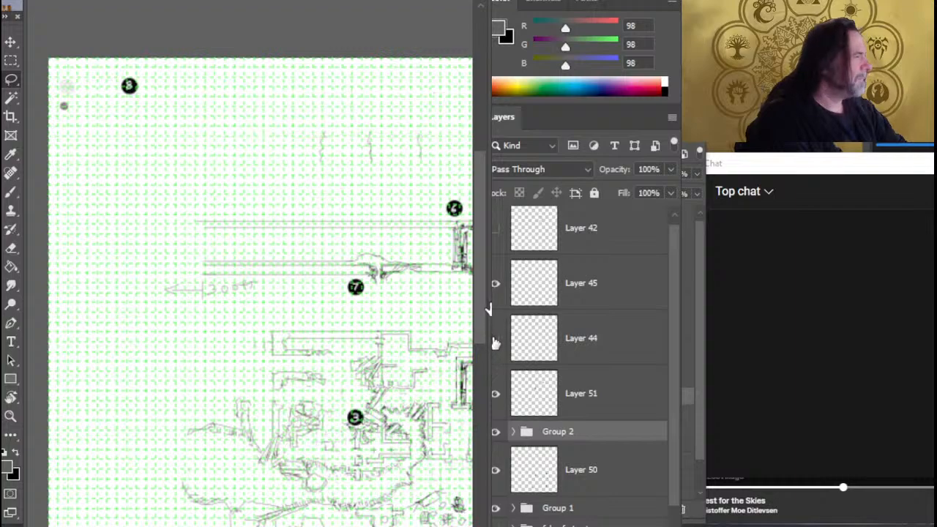
click(495, 340)
click(496, 285)
click(495, 284)
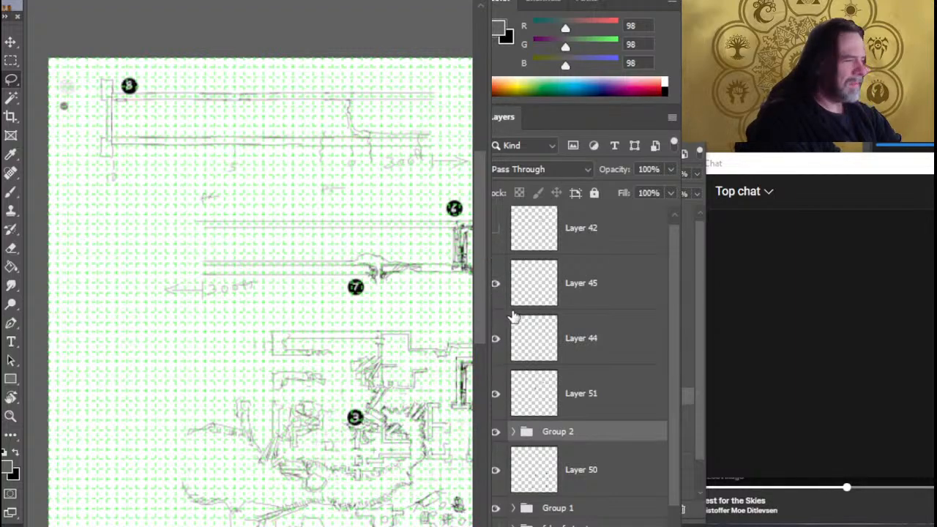
Put Layer 44 into a group of its own and collapse that group
click(583, 344)
key(ctrl+g)
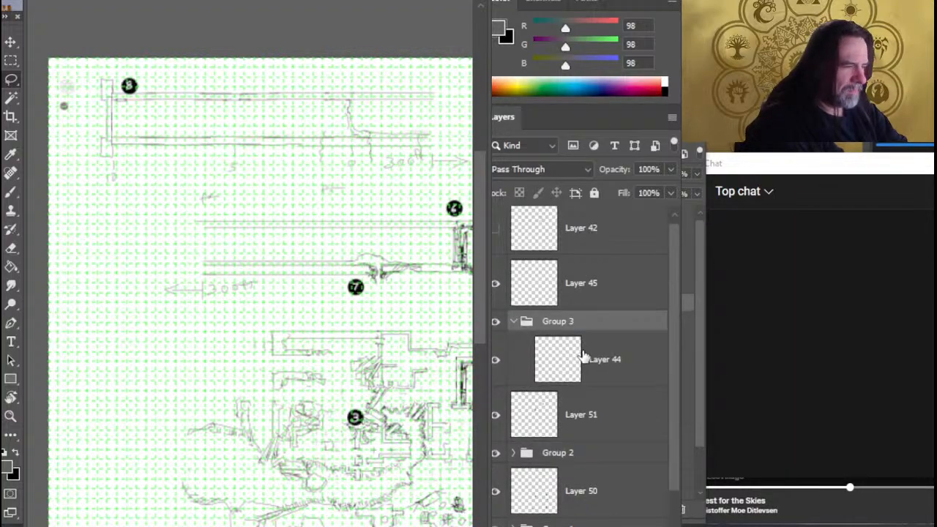
click(515, 321)
Toggle the visibility of Group 1 to check that it holds the main fort sketch
drag(675, 389, 676, 441)
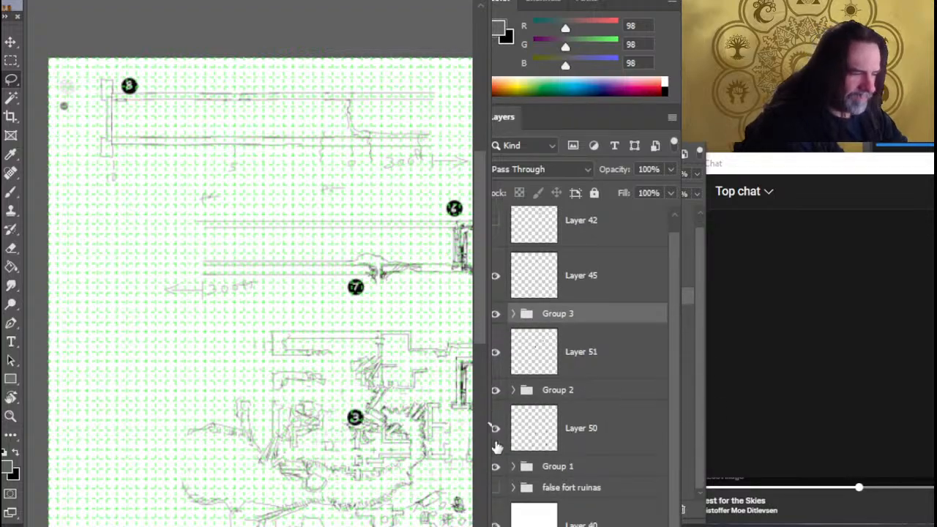
click(498, 467)
click(498, 466)
click(498, 466)
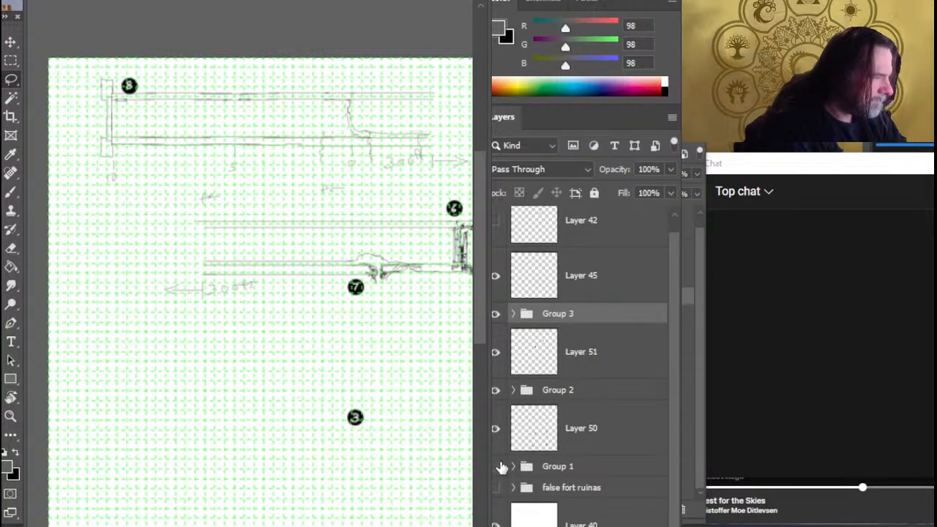
click(498, 466)
drag(304, 297, 212, 180)
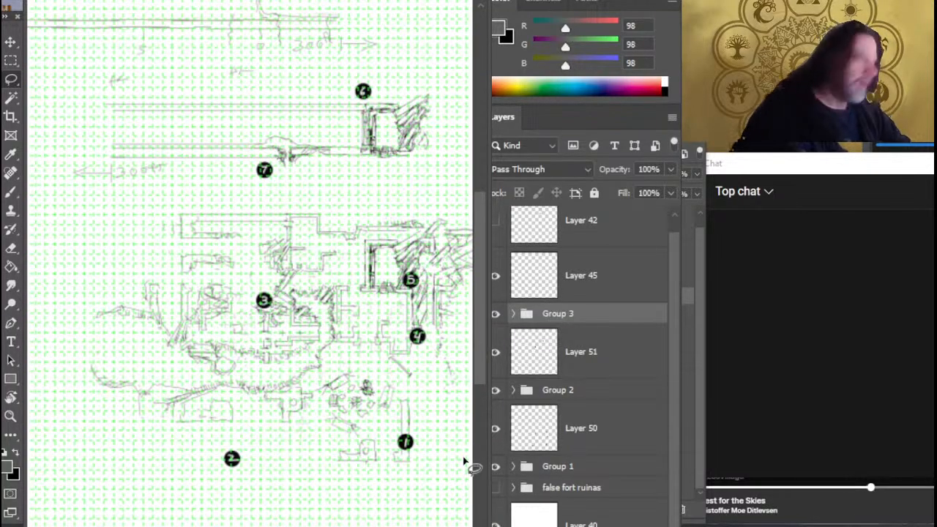
Fetch the stone ruins reference photo from the other window, paste it above Layer 42, and place it beside the fort sketch
key(alt+Tab)
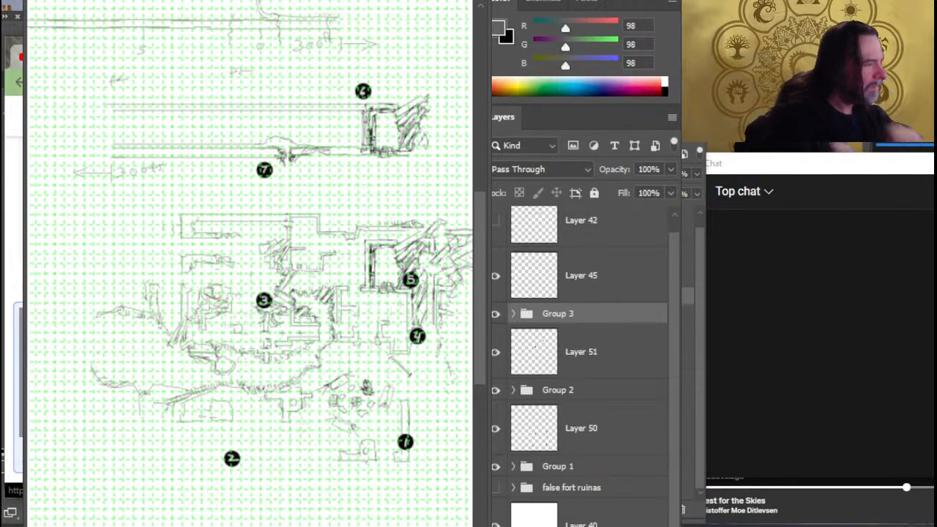
key(alt+Tab)
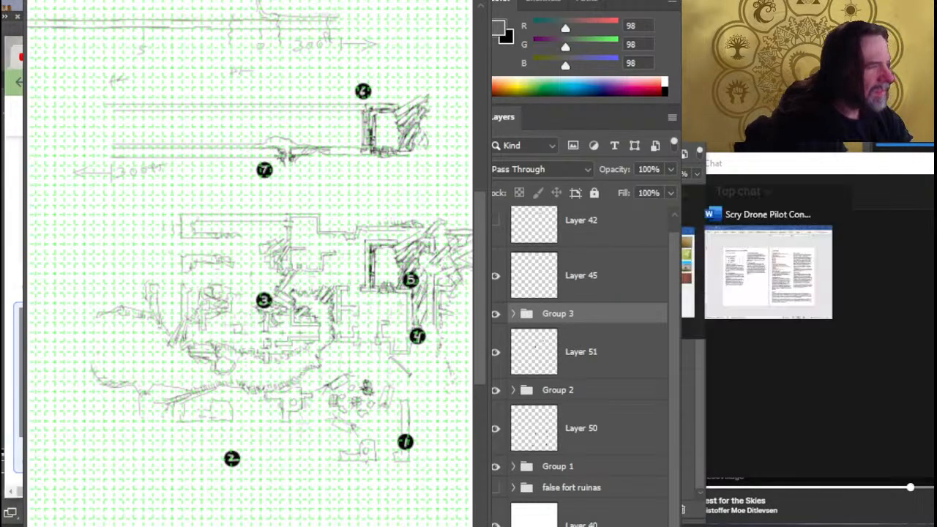
scroll(628, 286, up, 1)
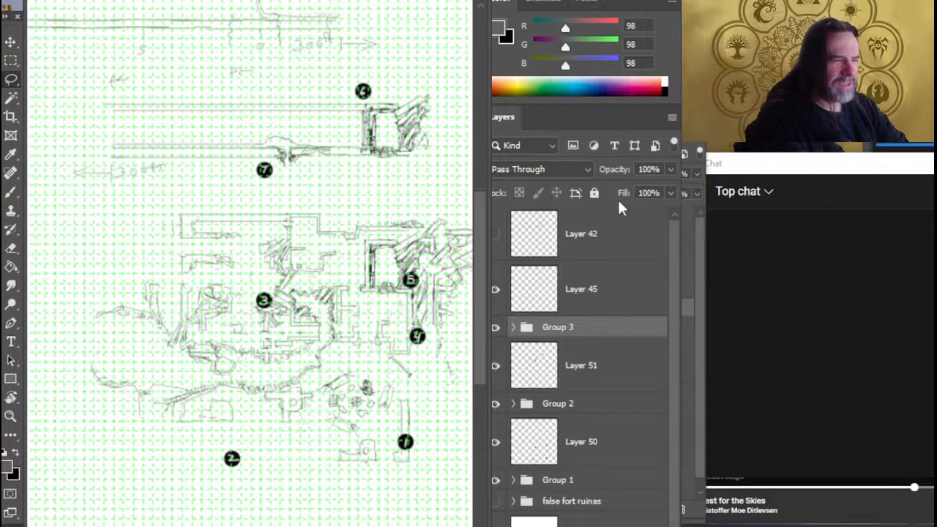
click(621, 233)
key(ctrl+v)
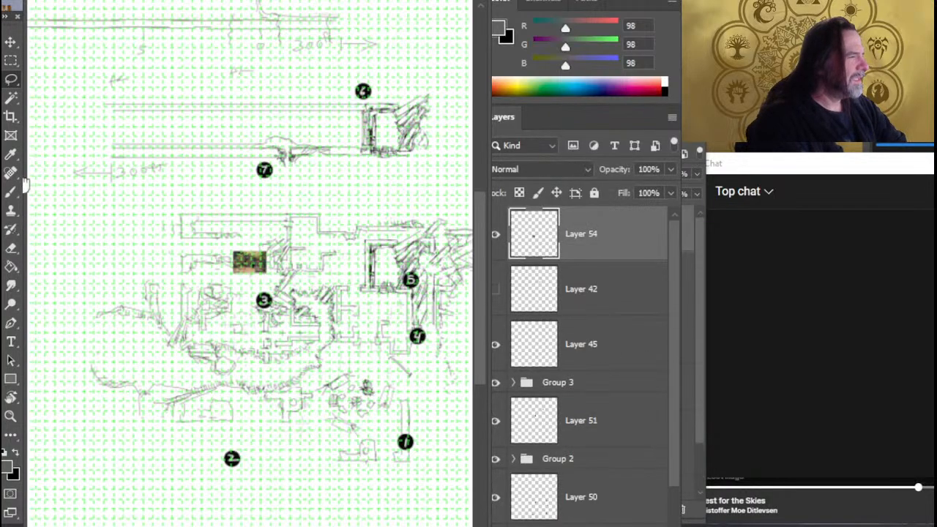
key(v)
drag(208, 299, 65, 256)
Fetch the swamp creature painting from the other window, paste it as a new layer, and place it just above the ruins photo
key(alt+Tab)
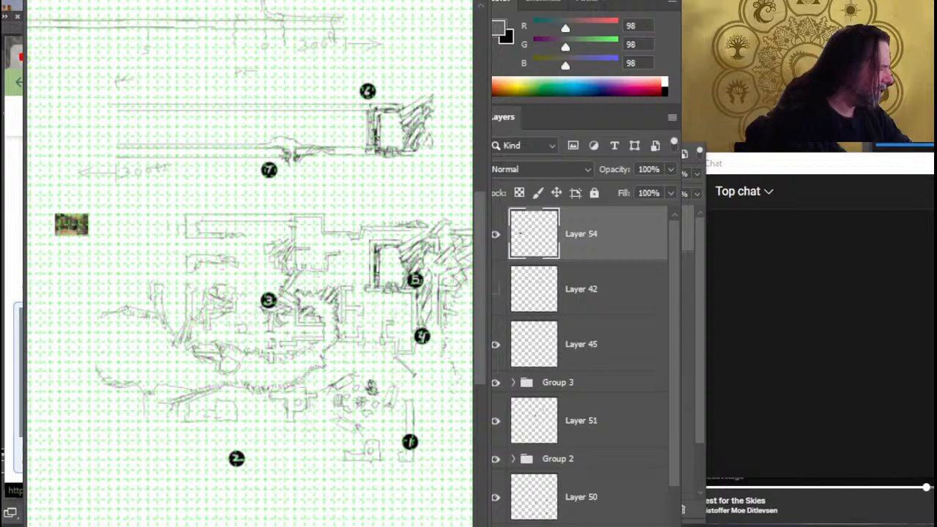
scroll(18, 305, down, 5)
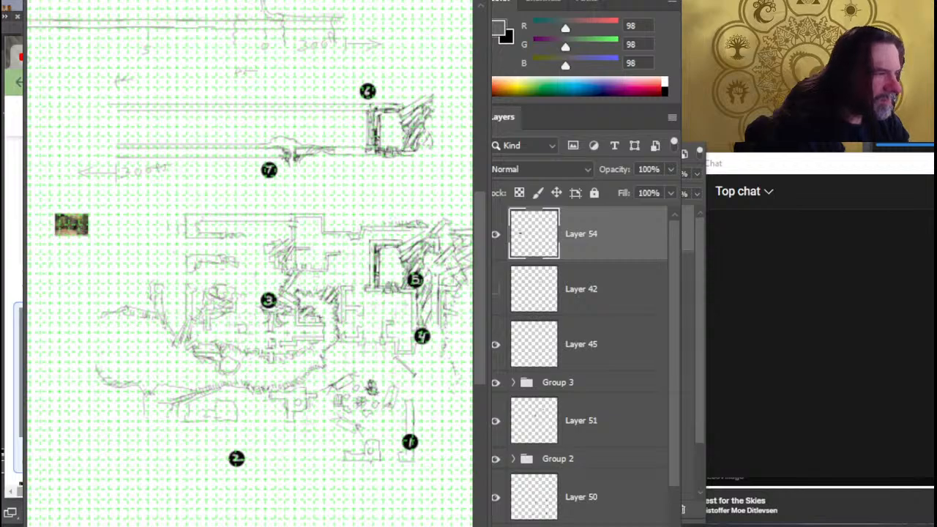
key(alt+Tab)
key(ctrl+v)
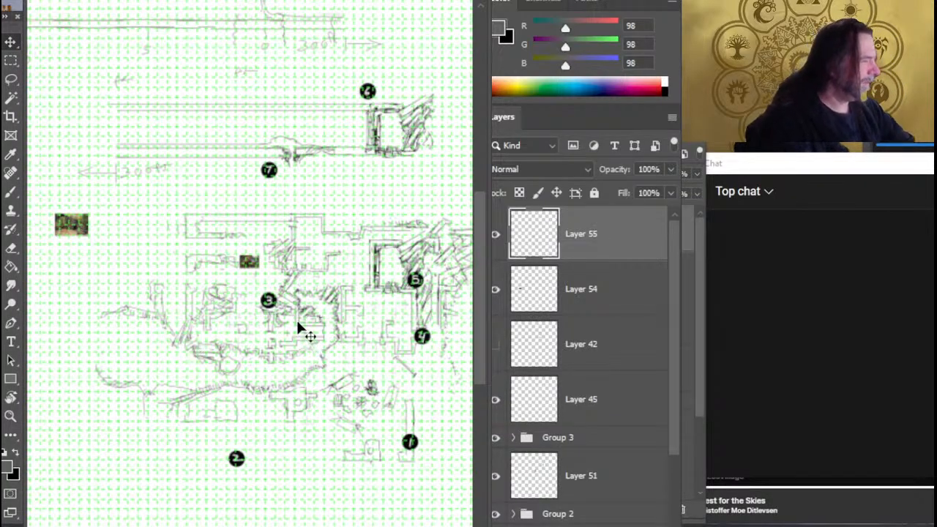
drag(297, 323, 131, 256)
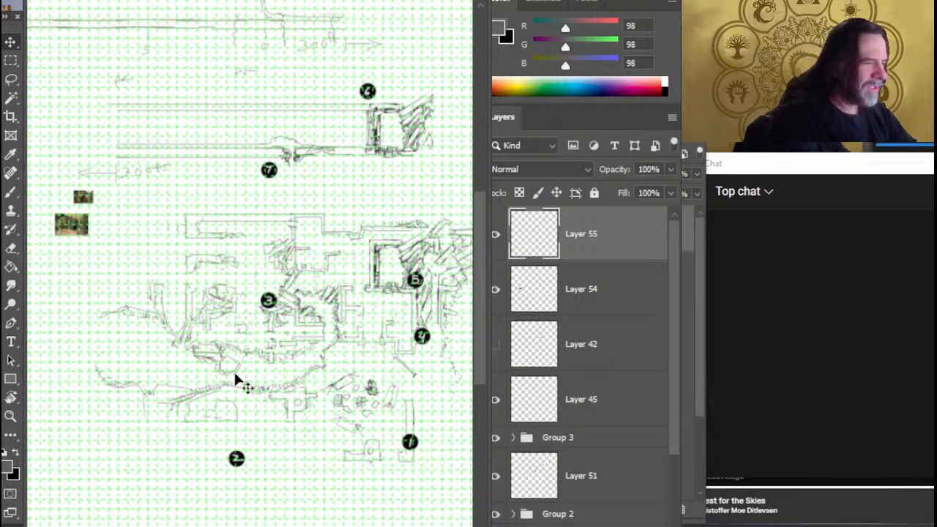
Group the two reference image layers, Layer 54 and Layer 55, and name the group "refrec"
shift+click(606, 300)
key(ctrl+g)
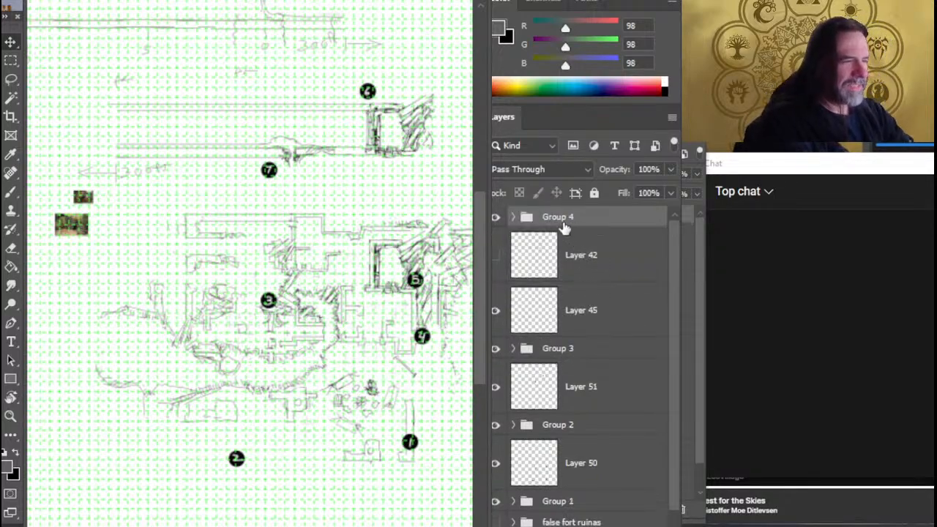
double_click(560, 217)
text(ref)
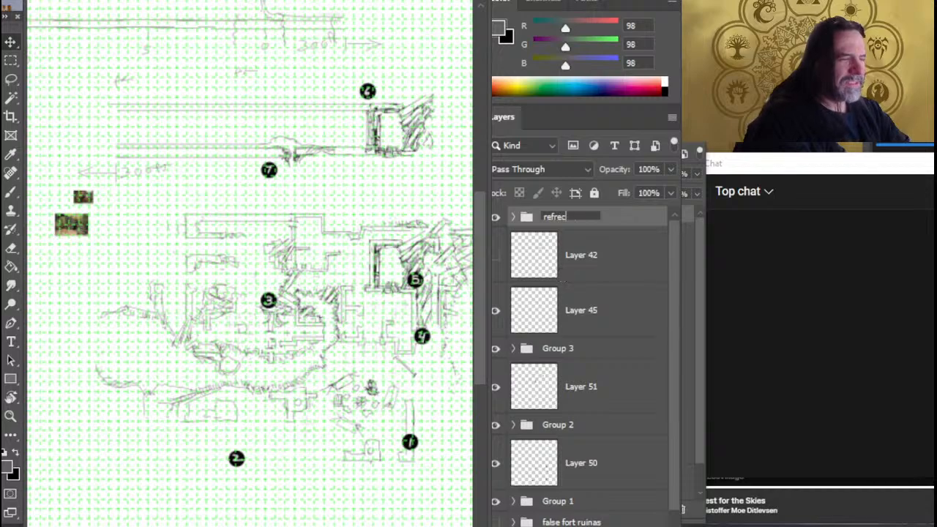
text(rec)
key(Return)
Examine the stone arches and stairs in the ruins reference photo, sampling dark and light stone colours to compare their RGB values
drag(71, 222, 237, 244)
drag(149, 272, 414, 344)
drag(377, 196, 308, 244)
drag(309, 374, 325, 345)
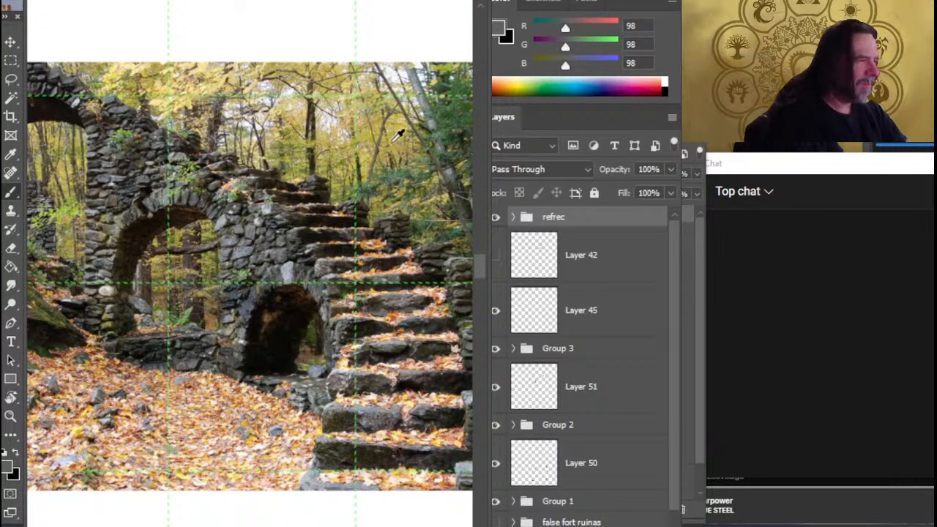
drag(344, 159, 269, 226)
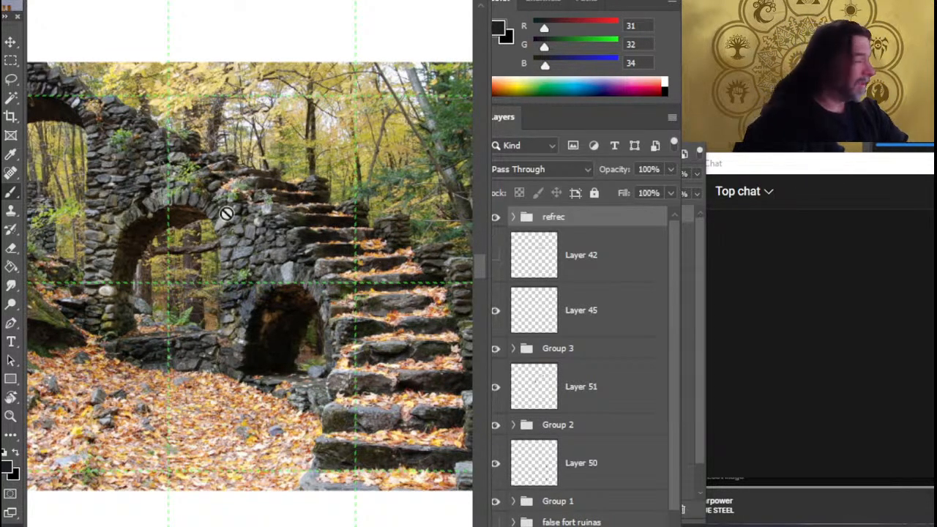
drag(292, 165, 266, 252)
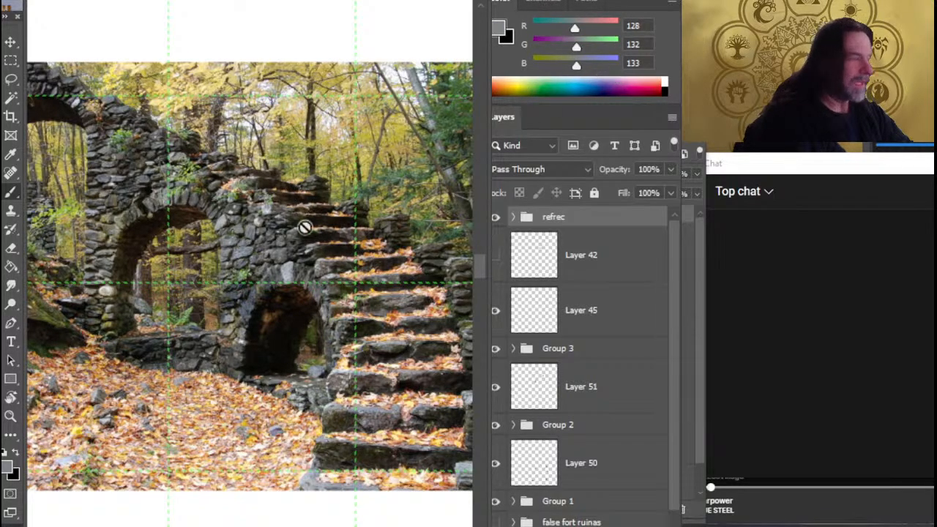
drag(249, 288, 258, 429)
drag(408, 383, 349, 286)
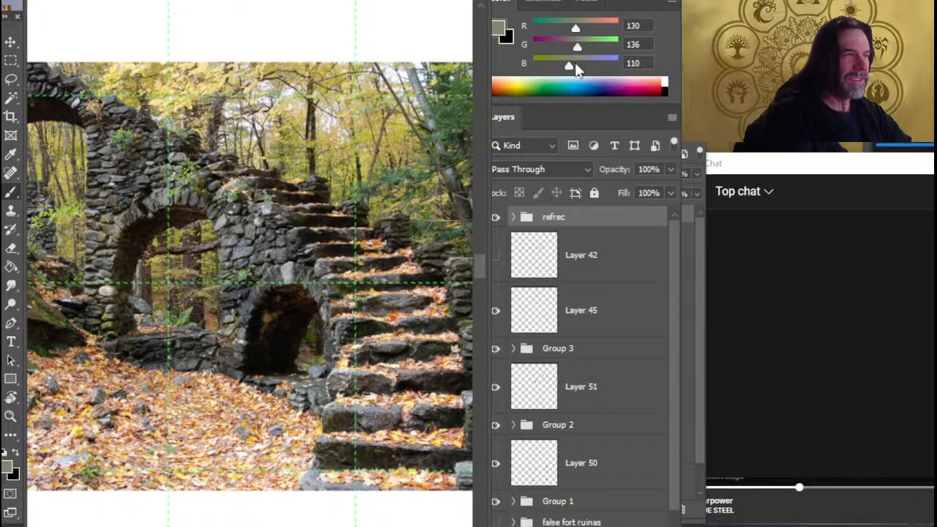
click(153, 118)
drag(112, 166, 42, 195)
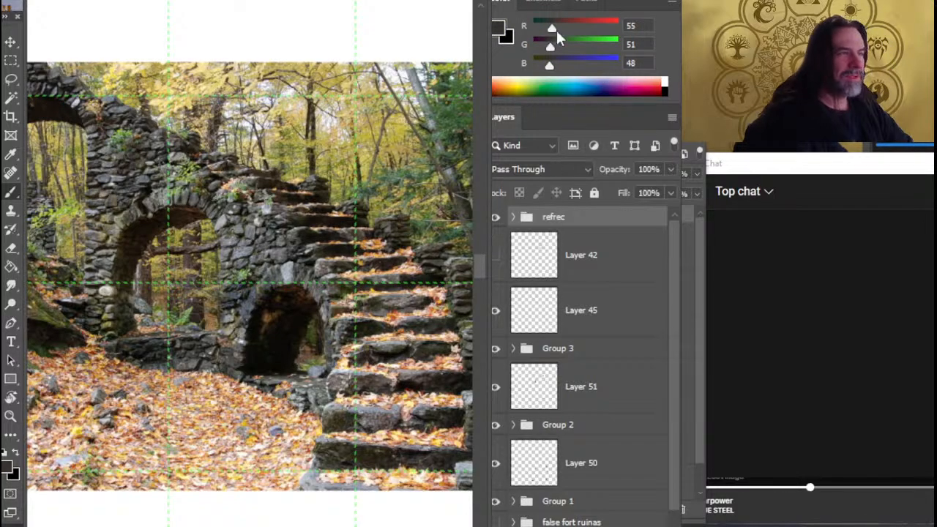
click(235, 220)
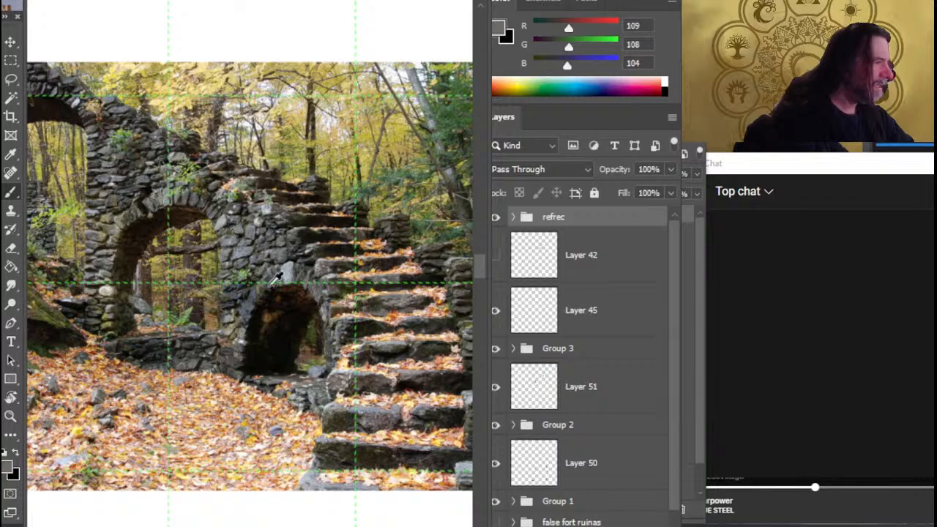
drag(234, 219, 205, 234)
Examine the swamp creature painting, sampling colours from its background, reeds and shadows to compare their RGB values
drag(304, 213, 204, 491)
drag(315, 306, 240, 423)
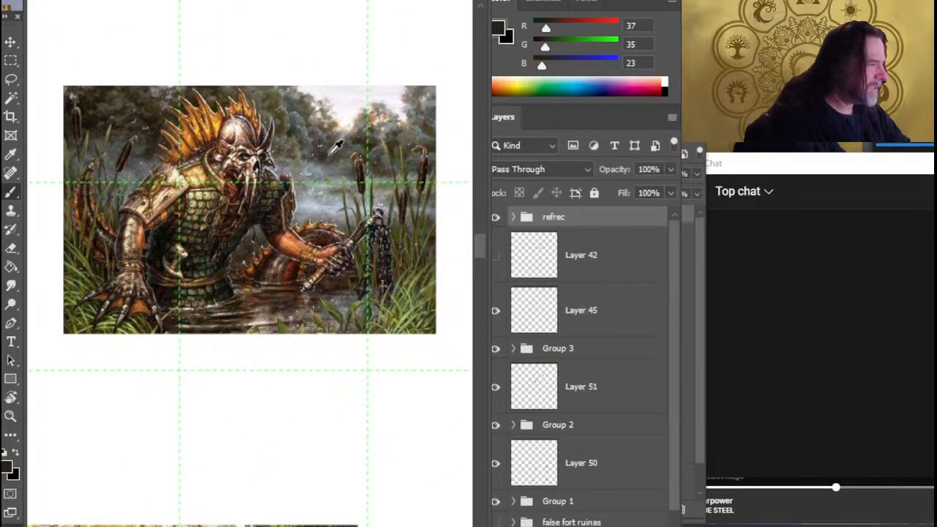
drag(322, 189, 275, 314)
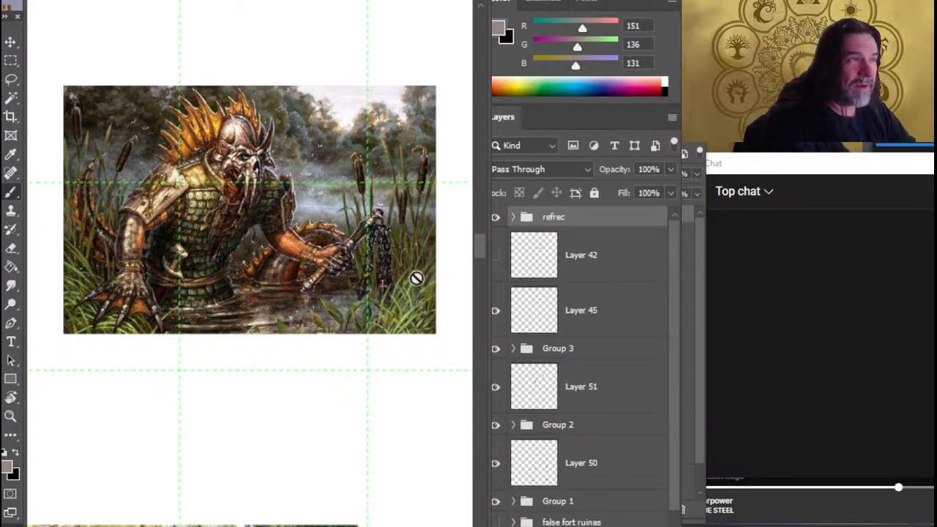
alt+click(385, 256)
alt+click(407, 308)
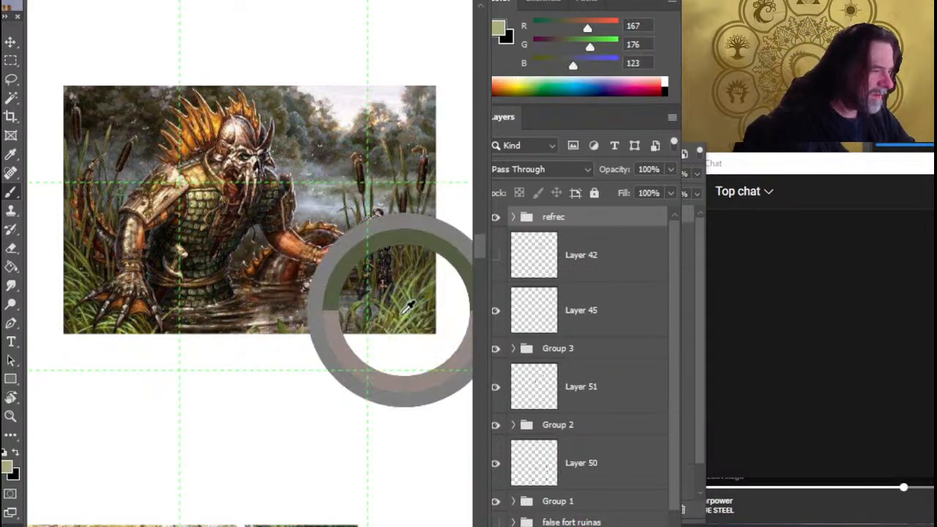
drag(403, 314, 405, 311)
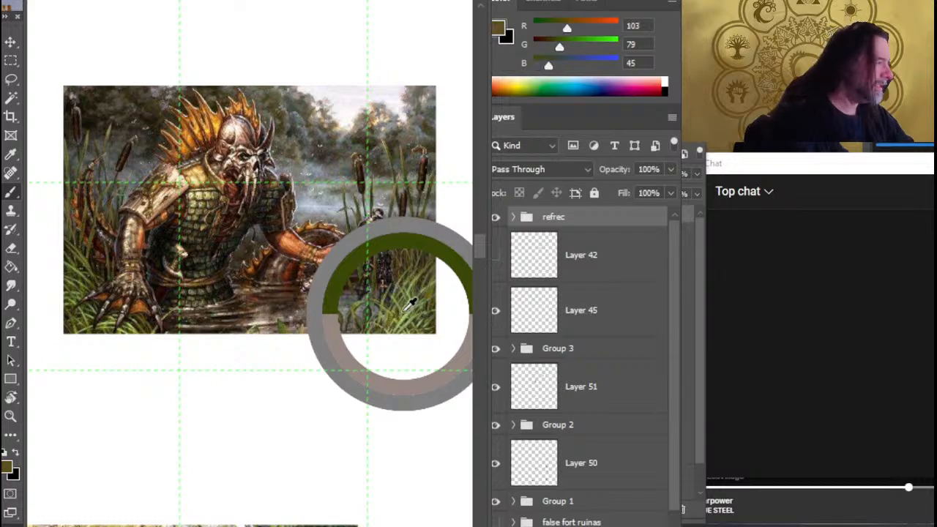
alt+click(206, 283)
drag(125, 211, 141, 295)
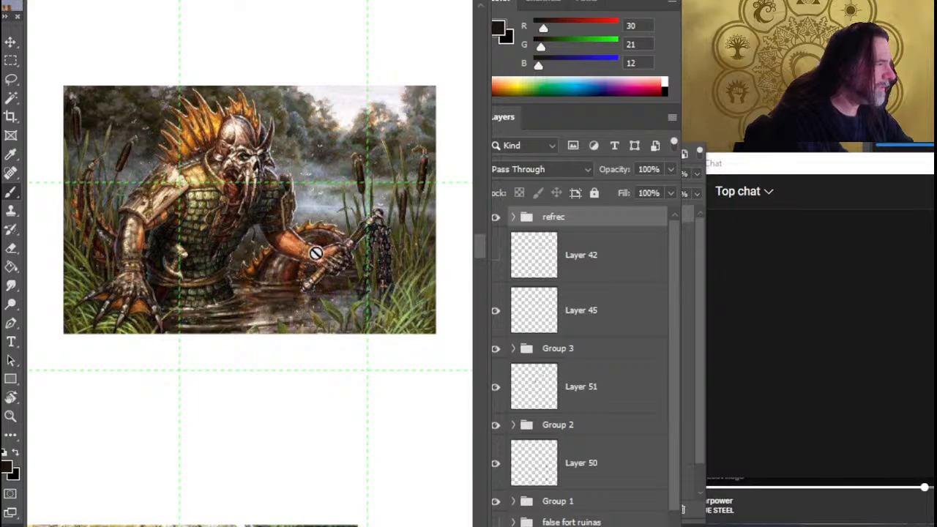
Sample a bluish grey, RGB 104, 110, 124, from the reference images as the foreground colour
mouse_move(303, 399)
mouse_down()
mouse_move(344, 214)
mouse_move(368, 303)
mouse_move(379, 291)
mouse_up()
mouse_move(290, 317)
mouse_down()
mouse_move(357, 294)
mouse_move(278, 324)
mouse_move(302, 329)
mouse_move(280, 332)
mouse_move(286, 355)
mouse_up()
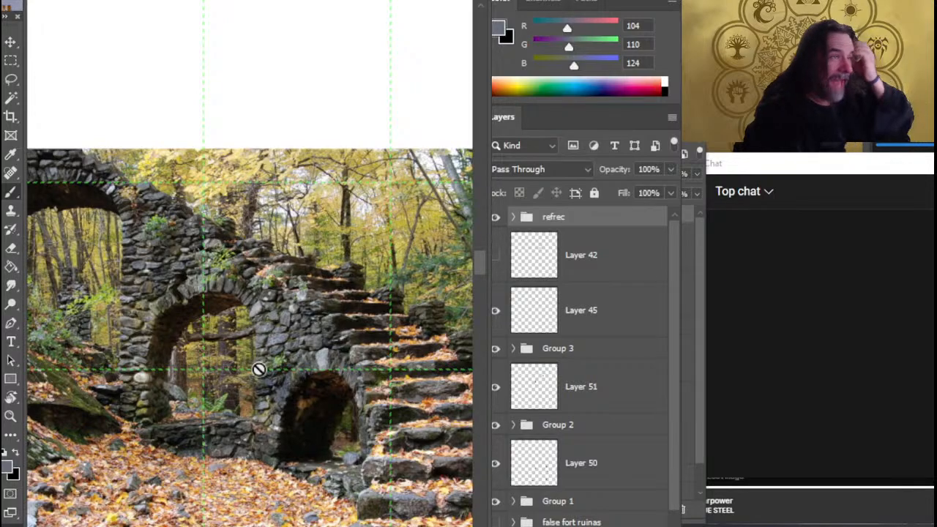
key(z)
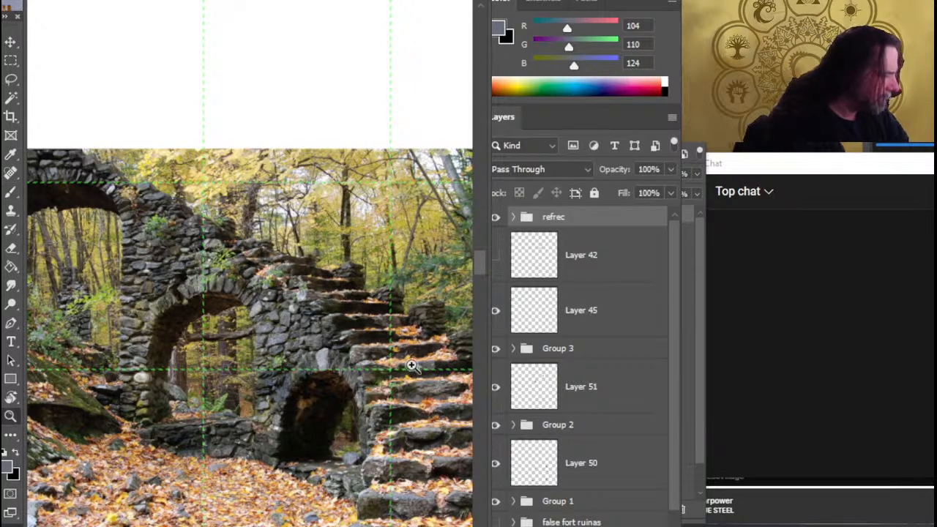
drag(411, 364, 207, 333)
drag(372, 398, 329, 390)
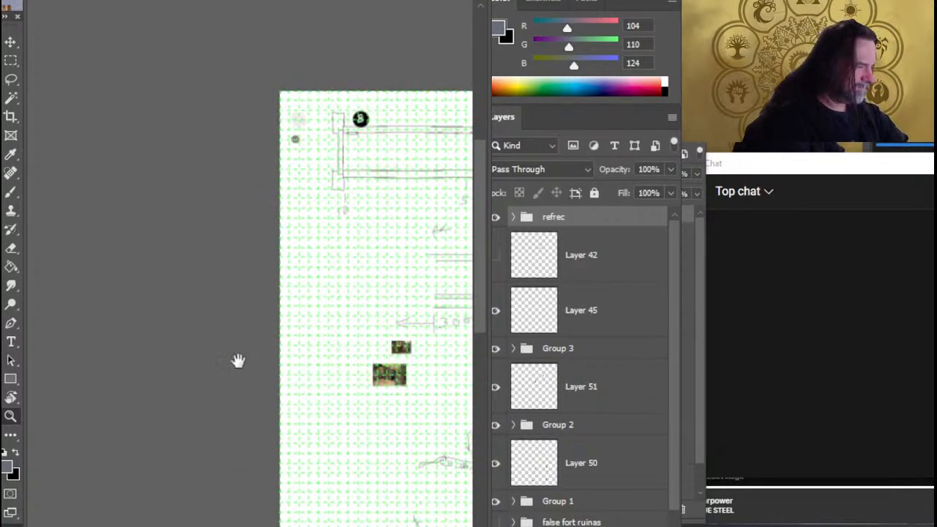
drag(239, 361, 232, 361)
drag(383, 436, 270, 311)
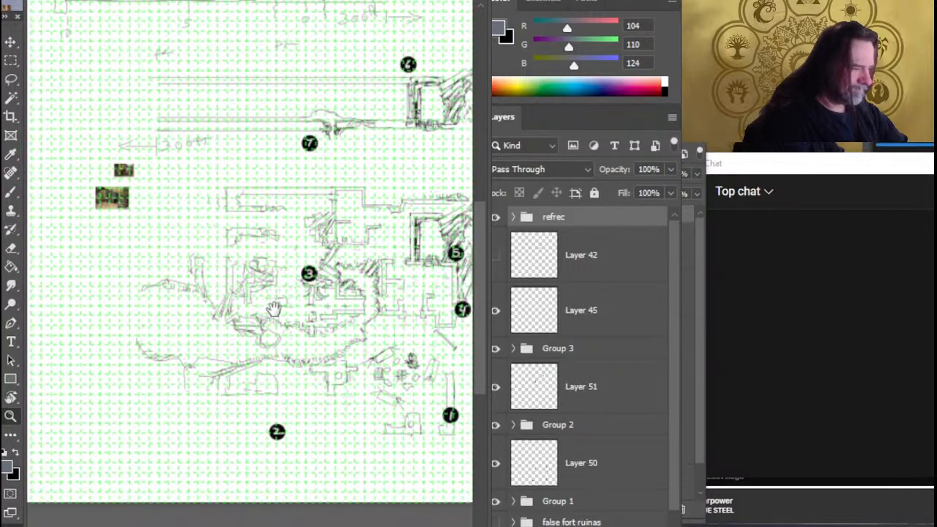
Check the fort sketch by toggling Group 1, and add a new empty layer directly above the false fort ruinas group
scroll(671, 458, down, 1)
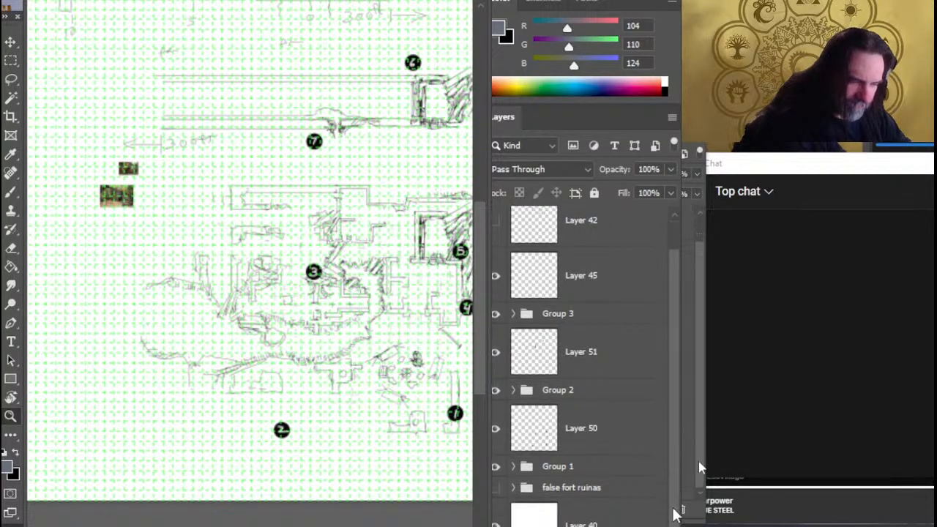
click(496, 466)
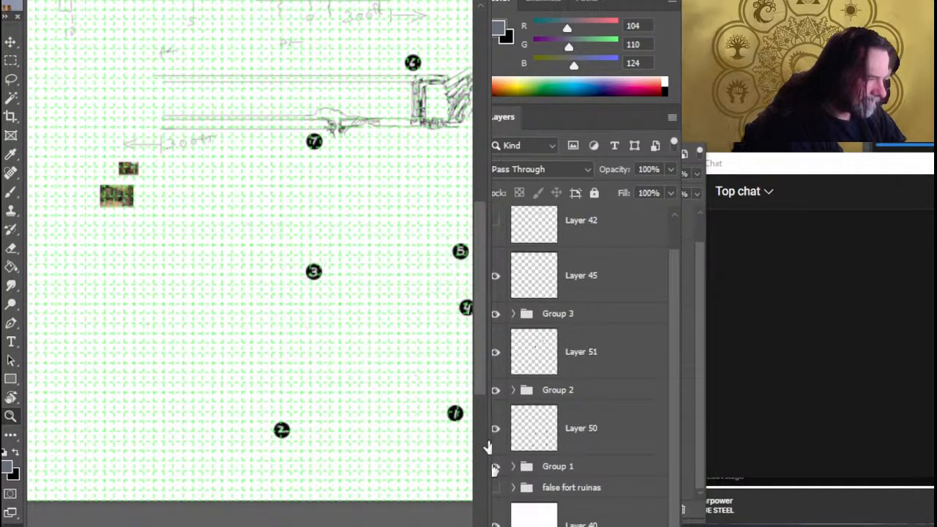
click(496, 470)
click(579, 490)
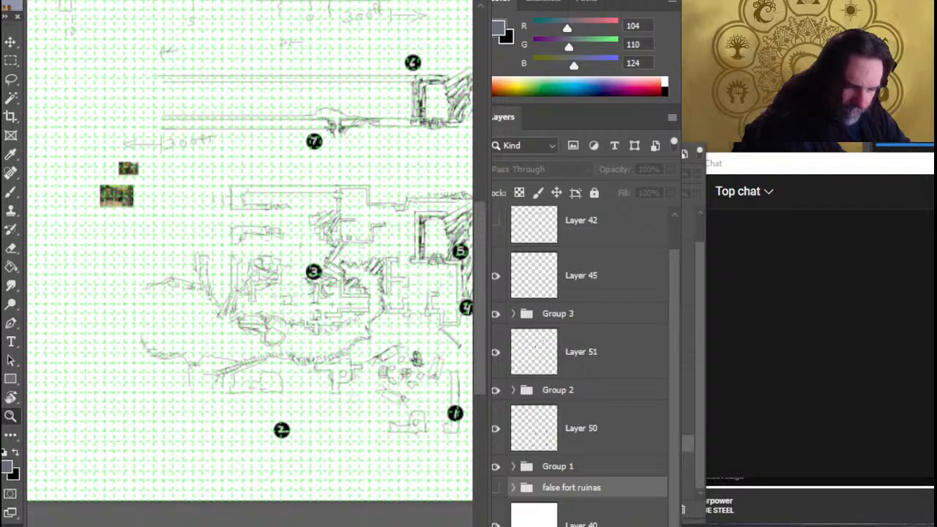
key(ctrl+shift+alt+n)
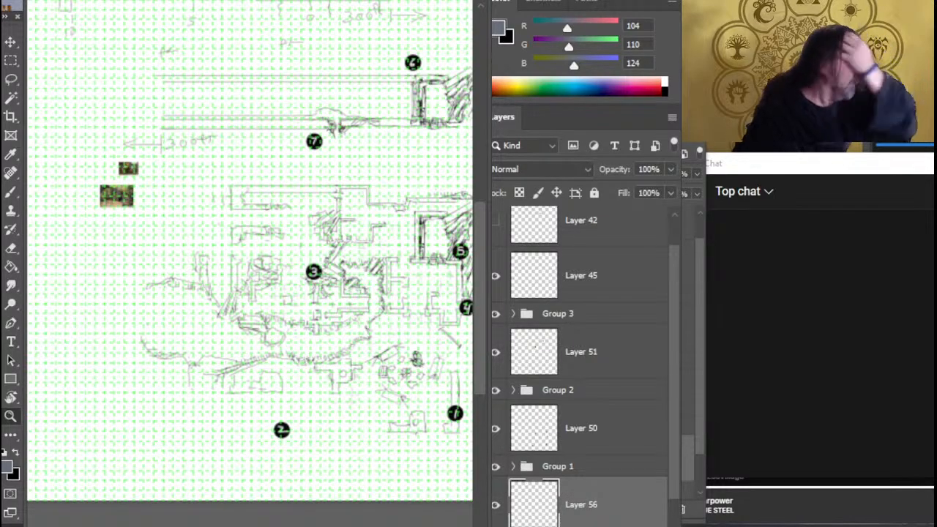
Paint broad bluish-grey test strokes with the Brush on Layer 56, in the open area between markers 3 and 5
mouse_move(410, 265)
mouse_down()
mouse_move(304, 266)
mouse_move(316, 238)
mouse_up()
key(b)
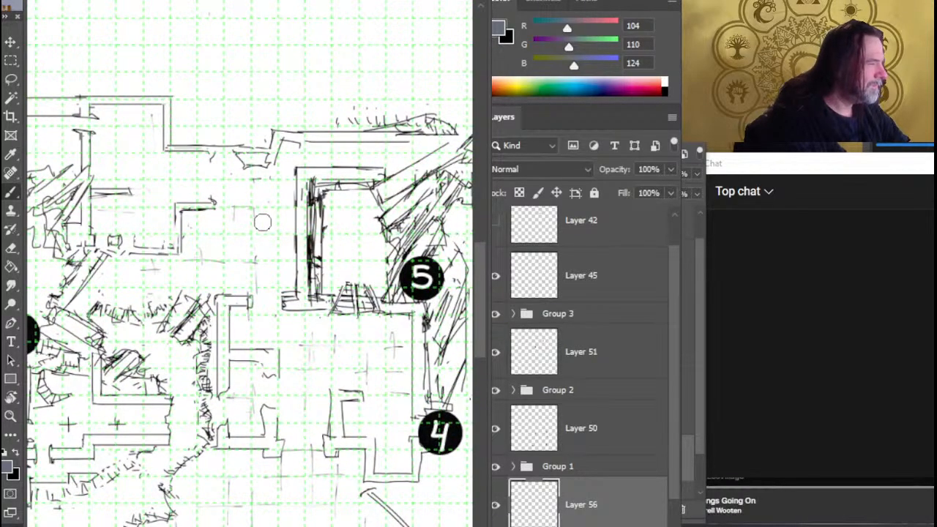
mouse_move(268, 217)
mouse_down()
mouse_move(243, 264)
mouse_move(224, 257)
mouse_move(252, 180)
mouse_move(143, 301)
mouse_move(209, 202)
mouse_move(175, 301)
mouse_move(256, 263)
mouse_move(249, 257)
mouse_move(269, 214)
mouse_up()
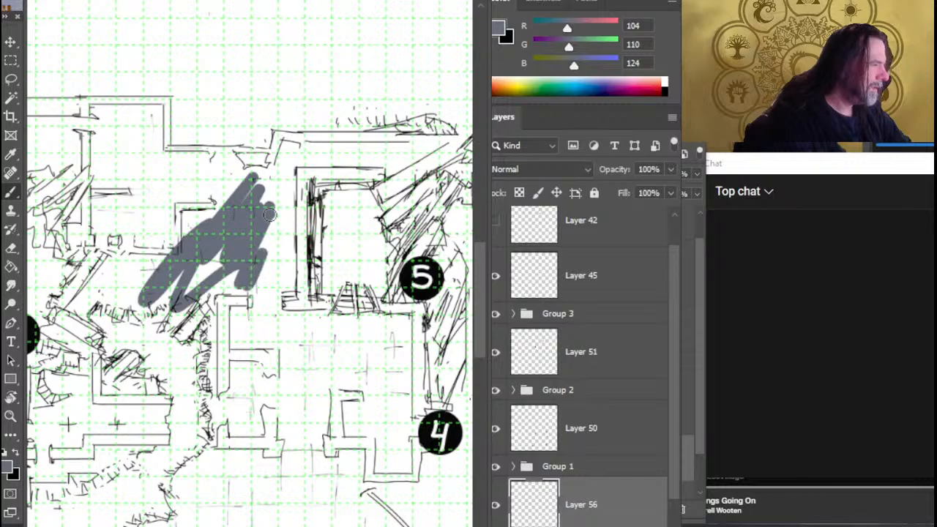
key(z)
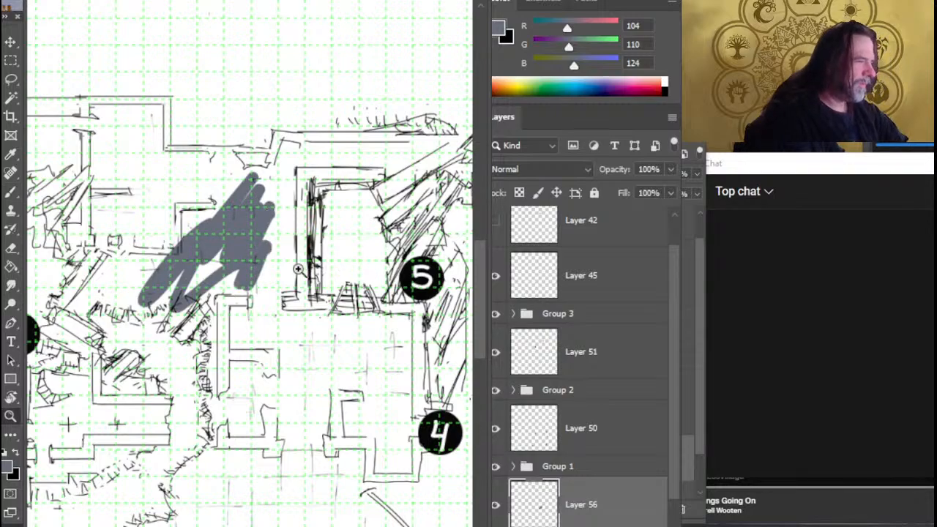
key(ctrl+0)
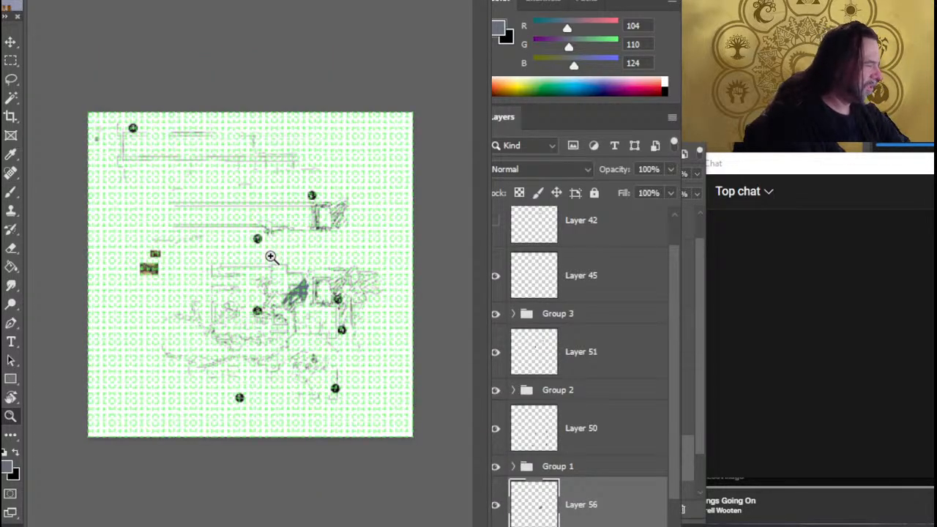
click(271, 256)
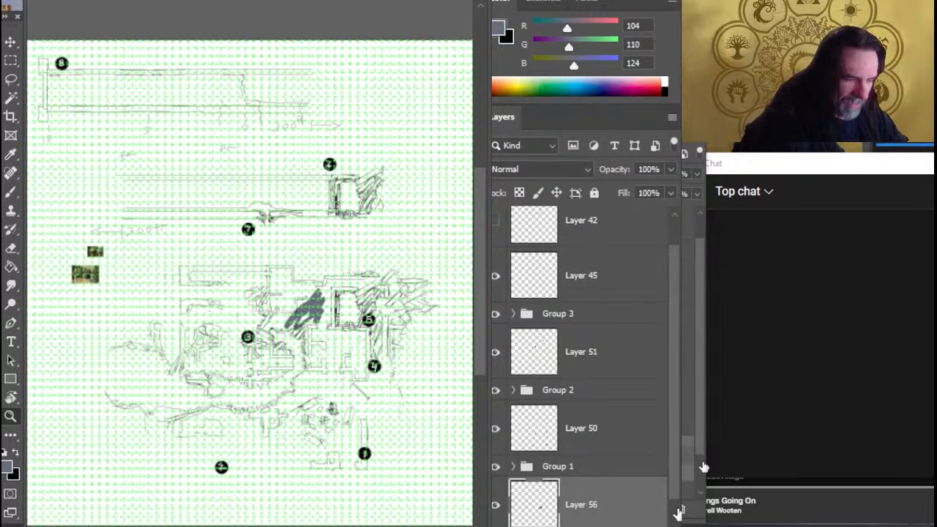
Merge Group 1 into a single layer
click(661, 465)
scroll(662, 469, down, 1)
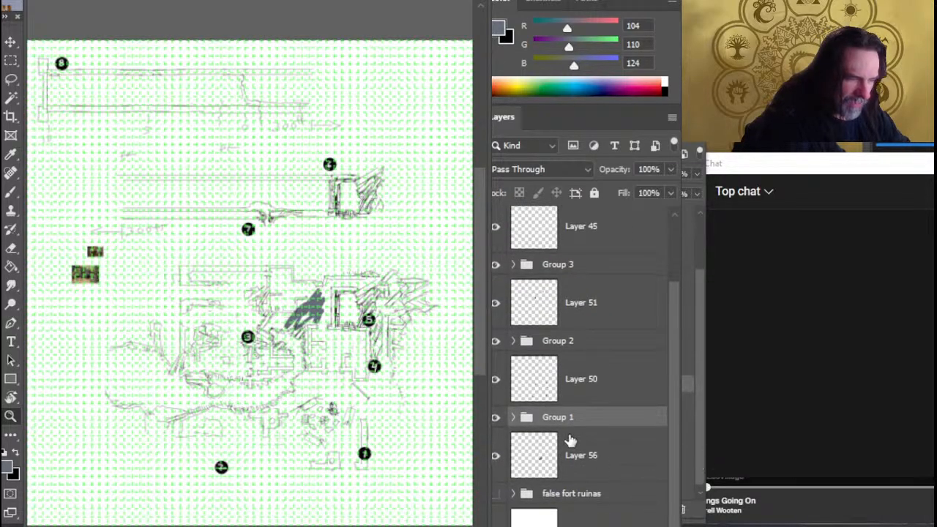
click(497, 419)
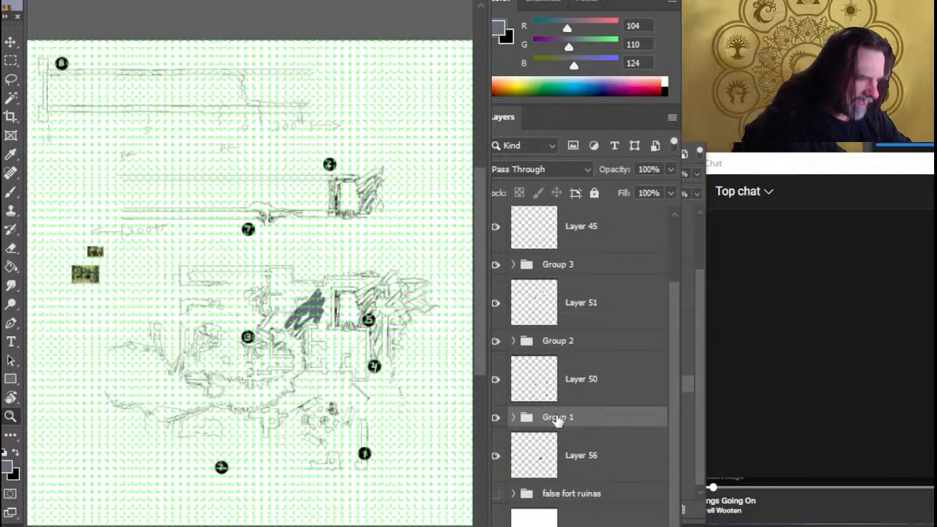
right_click(557, 421)
click(624, 523)
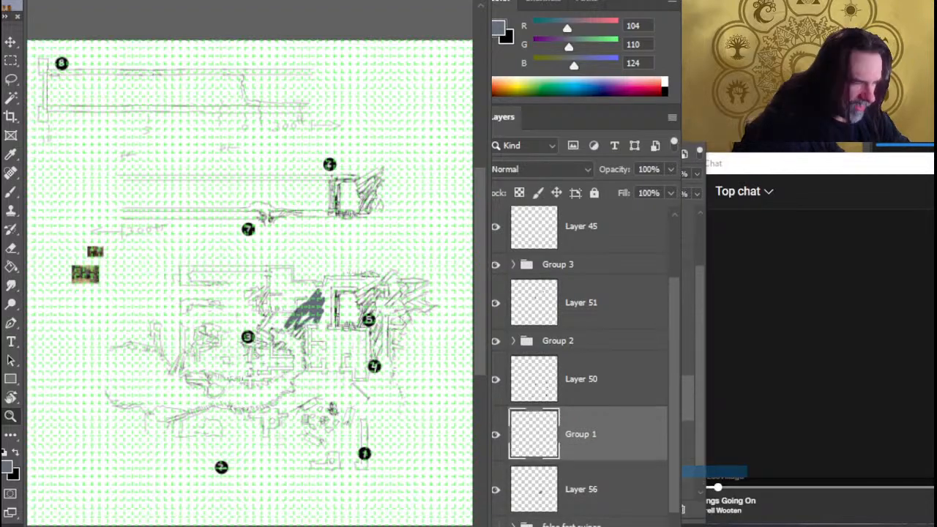
Extend the bluish-grey scribble on Layer 56 across the small wall corner between markers 3 and 5
click(601, 492)
drag(298, 315, 413, 320)
key(b)
mouse_move(254, 251)
mouse_down()
mouse_move(315, 220)
mouse_move(253, 249)
mouse_up()
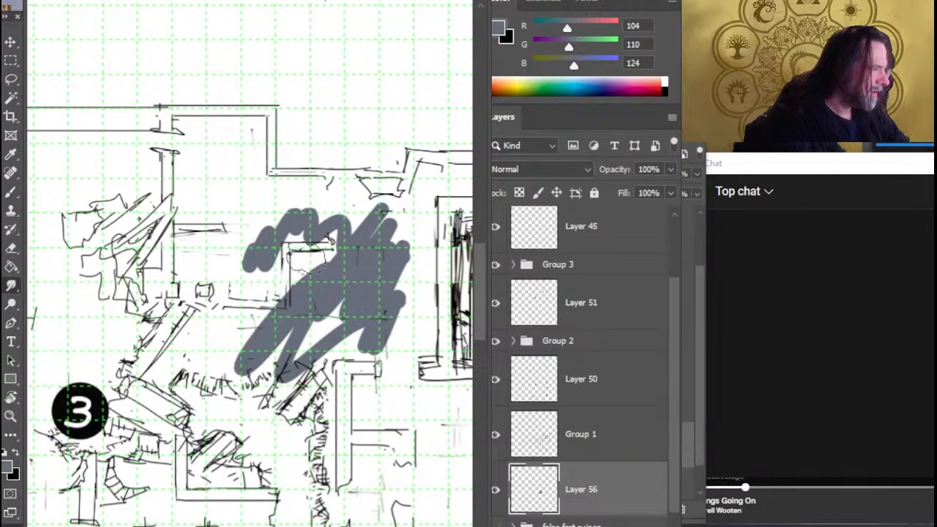
Survey the western side of the fort sketch and check the document's canvas size in inches without changing it
key(z)
drag(324, 283, 274, 283)
drag(346, 291, 439, 260)
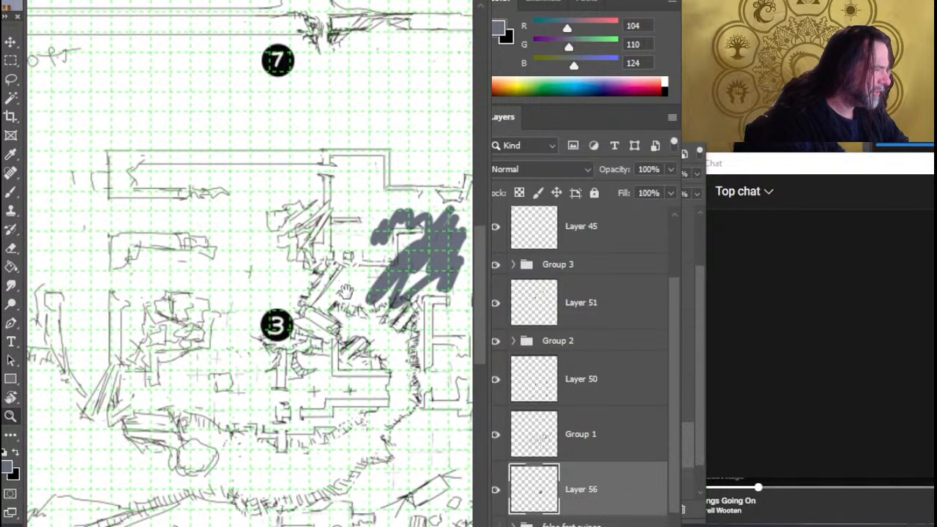
drag(329, 251, 309, 215)
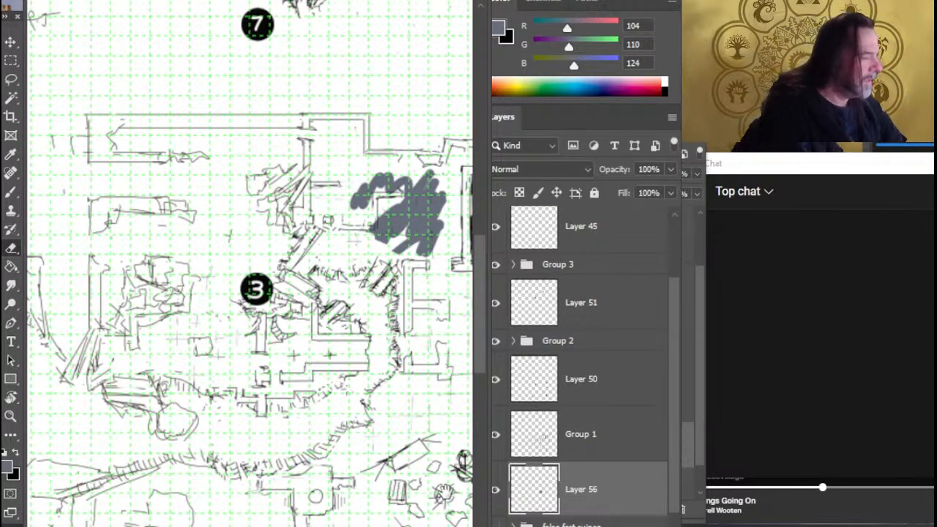
drag(330, 397, 365, 307)
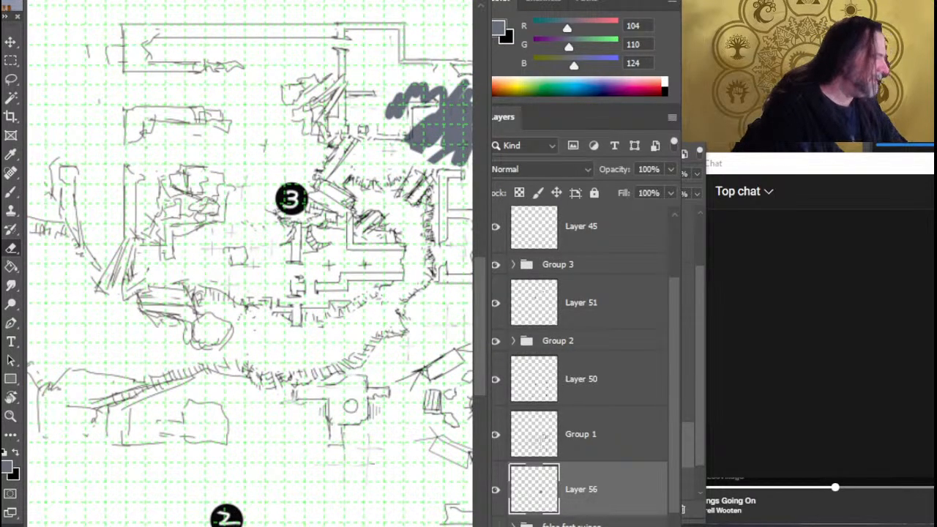
drag(341, 311, 490, 367)
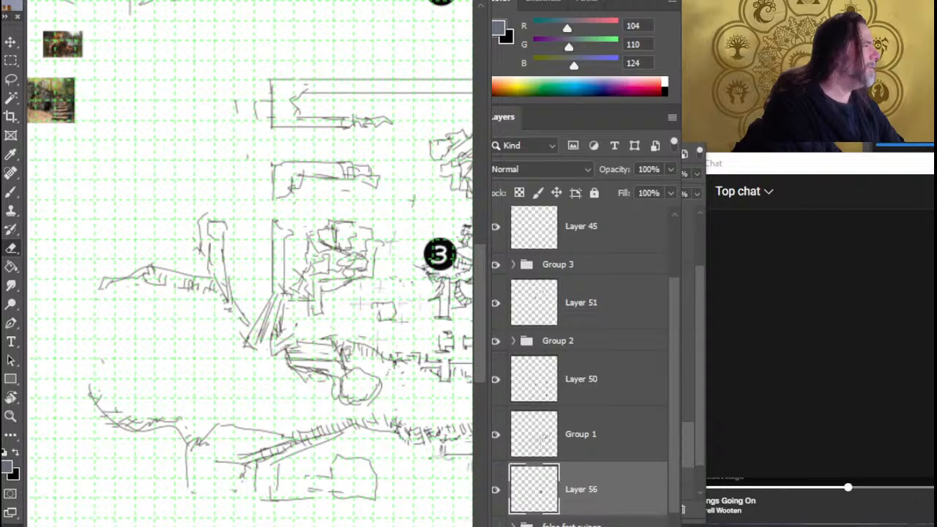
key(ctrl+alt+c)
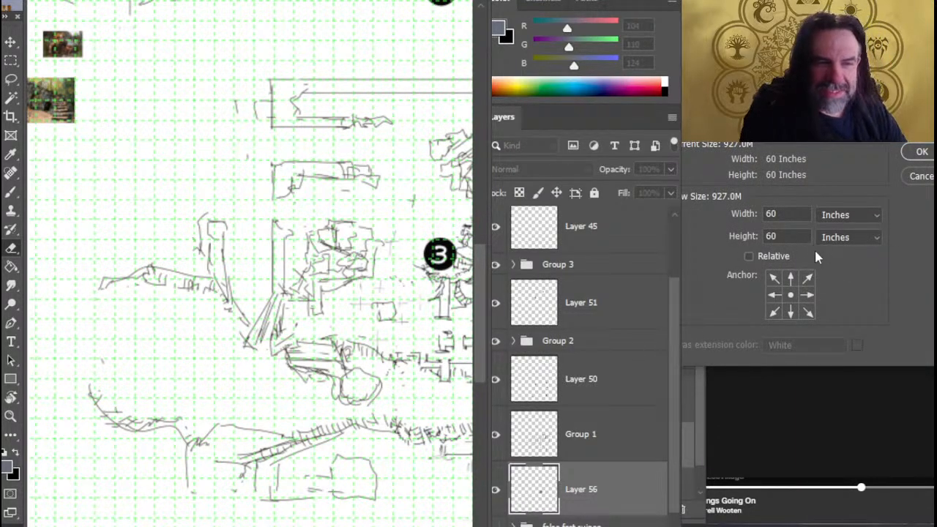
click(845, 216)
click(840, 208)
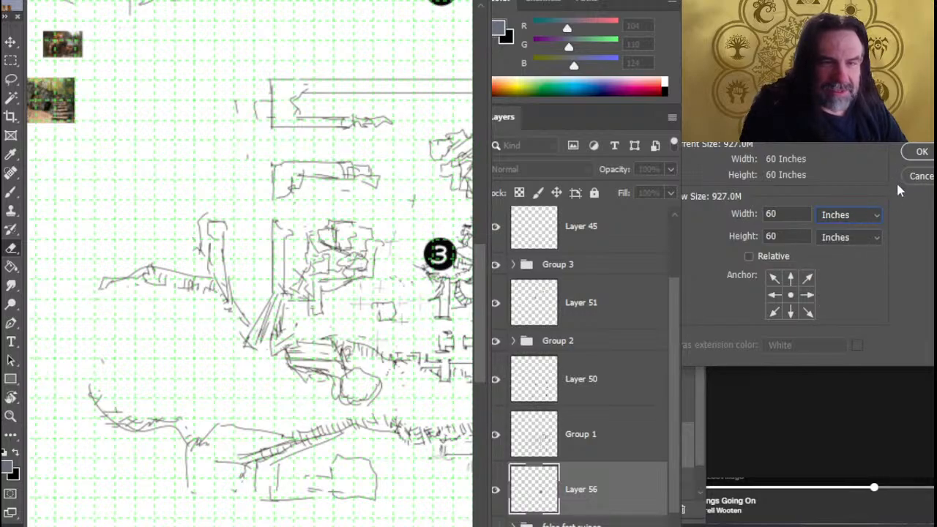
click(922, 177)
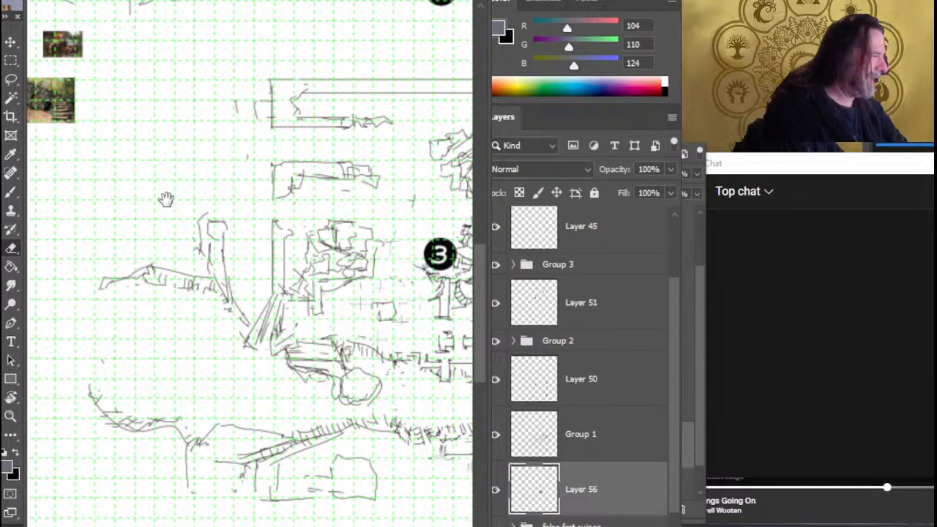
Examine the contents of the false fort ruinas group and its fort subgroup, and collapse the group again
drag(190, 193, 309, 290)
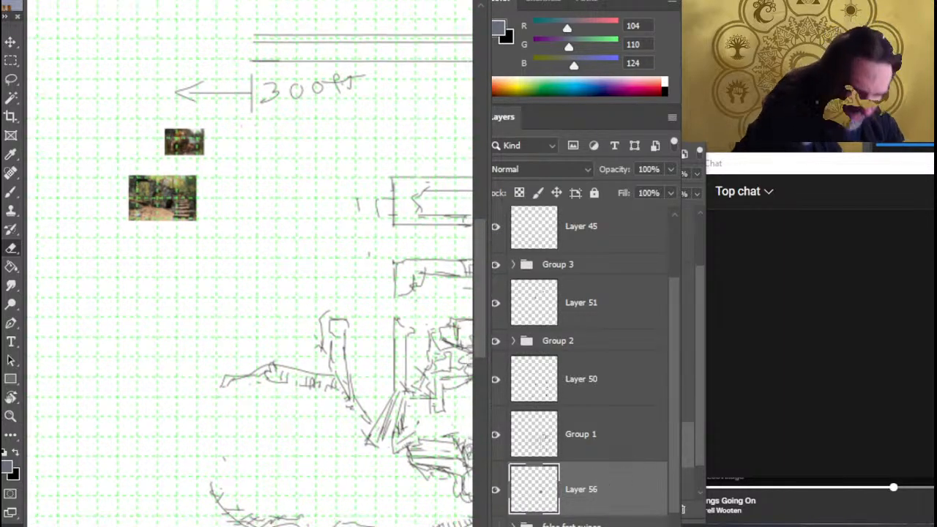
click(571, 525)
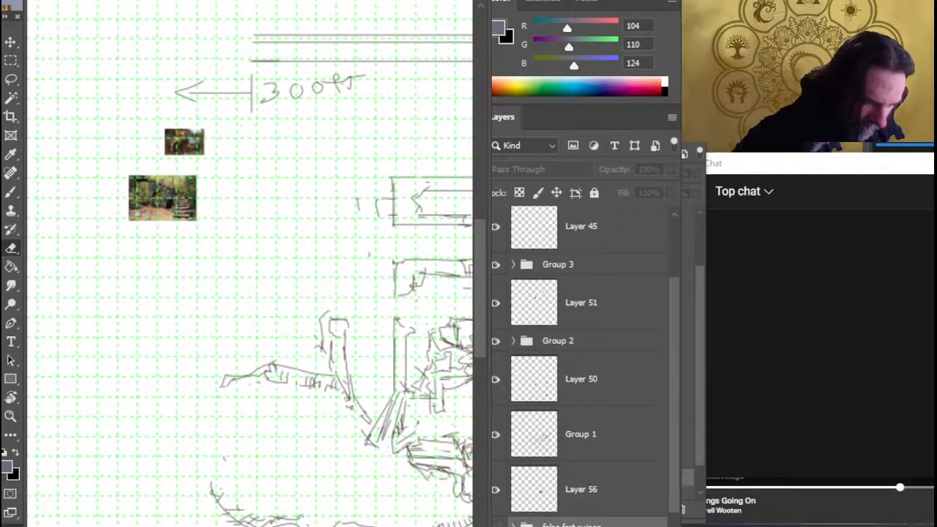
drag(674, 461, 677, 510)
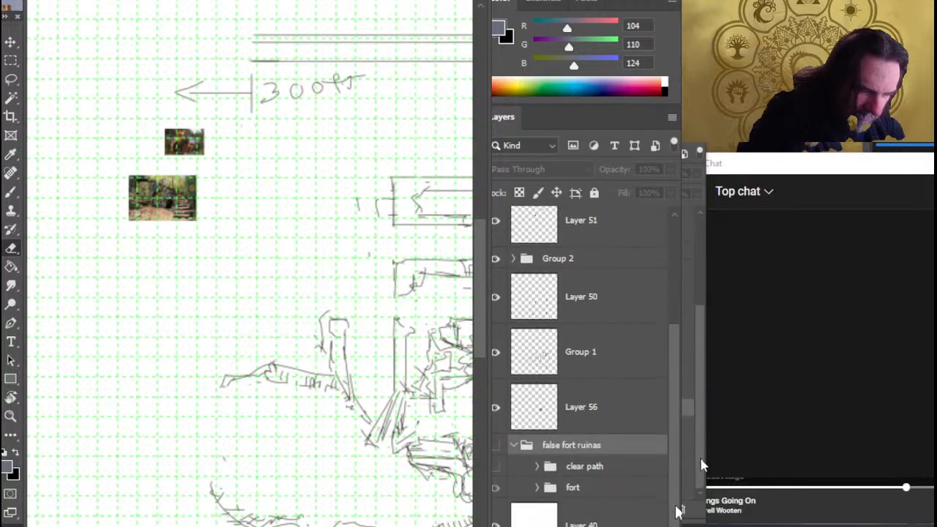
click(537, 488)
drag(674, 391, 660, 425)
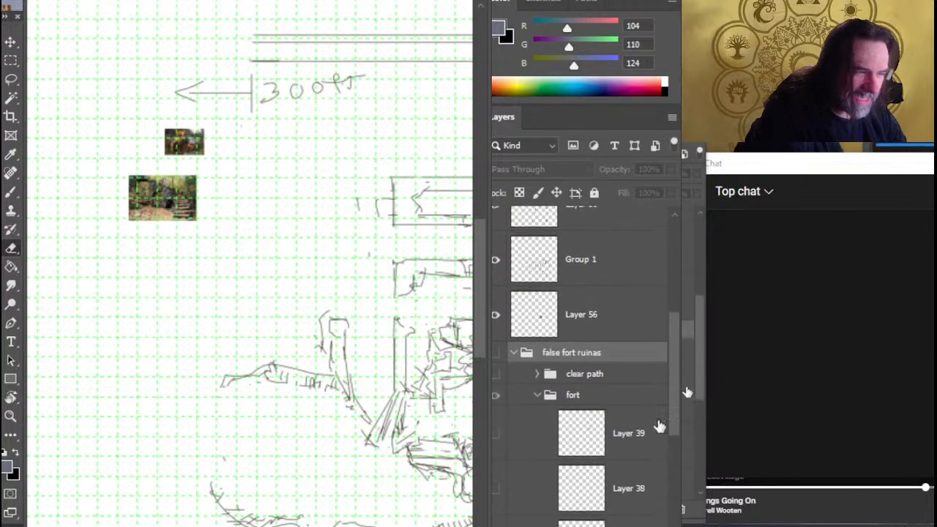
click(513, 352)
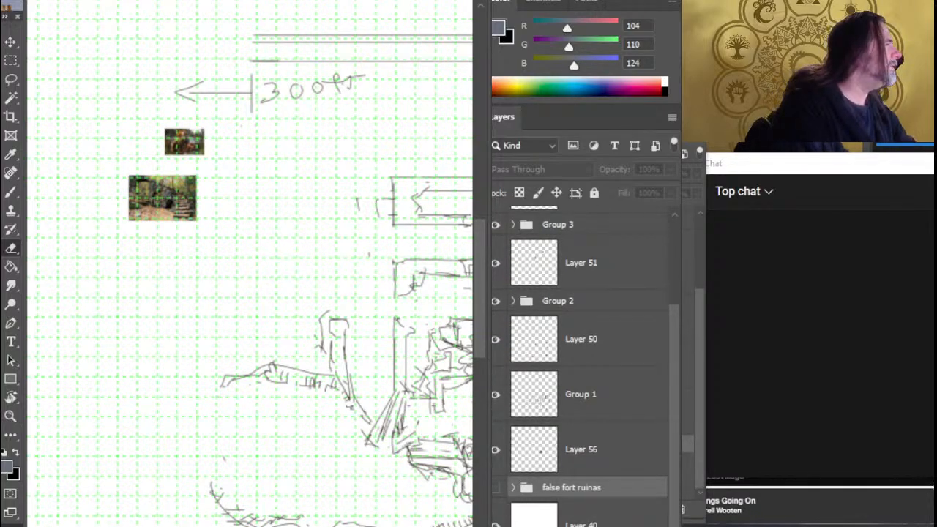
Save the document with Save As, and delete the false fort ruinas group with its contents
click(144, 152)
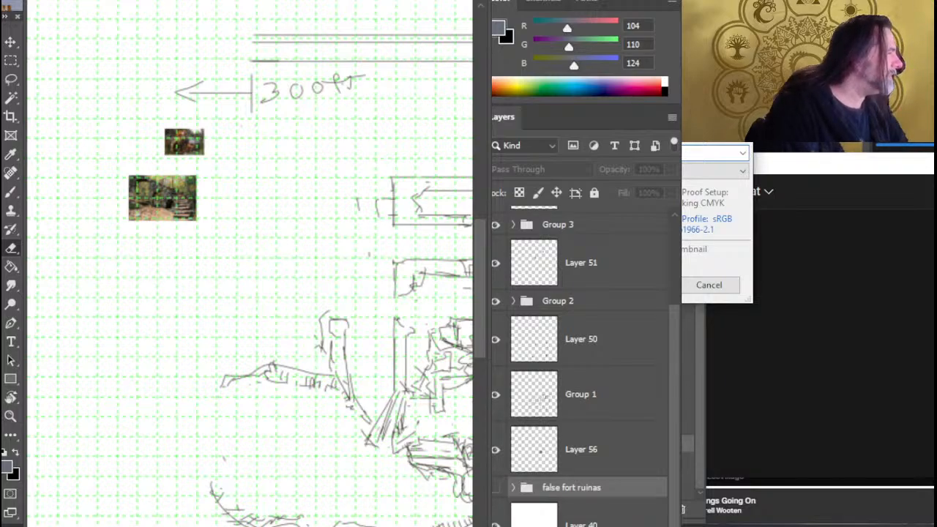
key(Return)
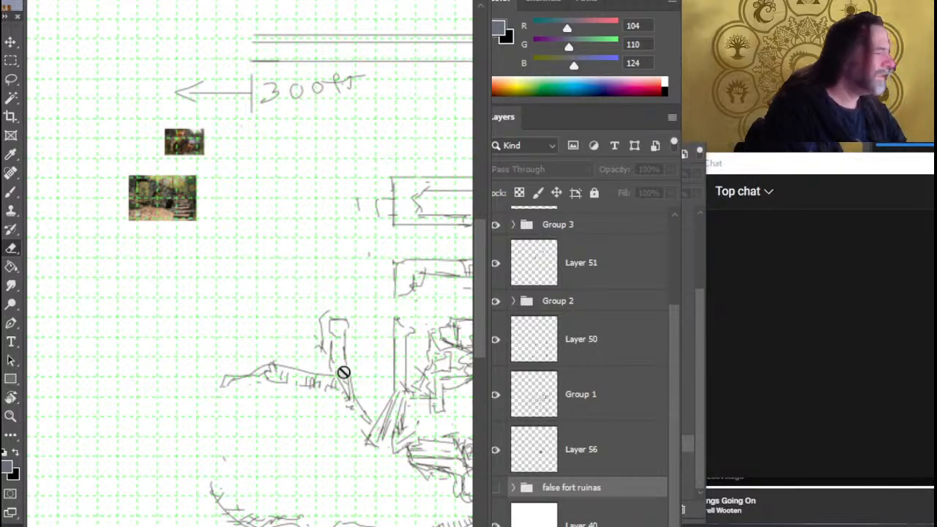
key(Delete)
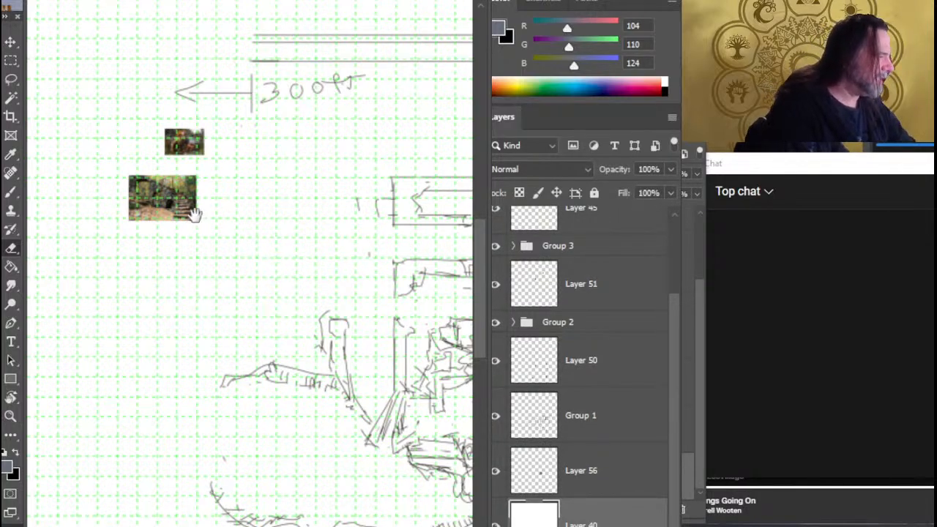
Examine the fort sketch from the western slopes to the rubble around markers 1, 4 and 5
drag(367, 292, 316, 228)
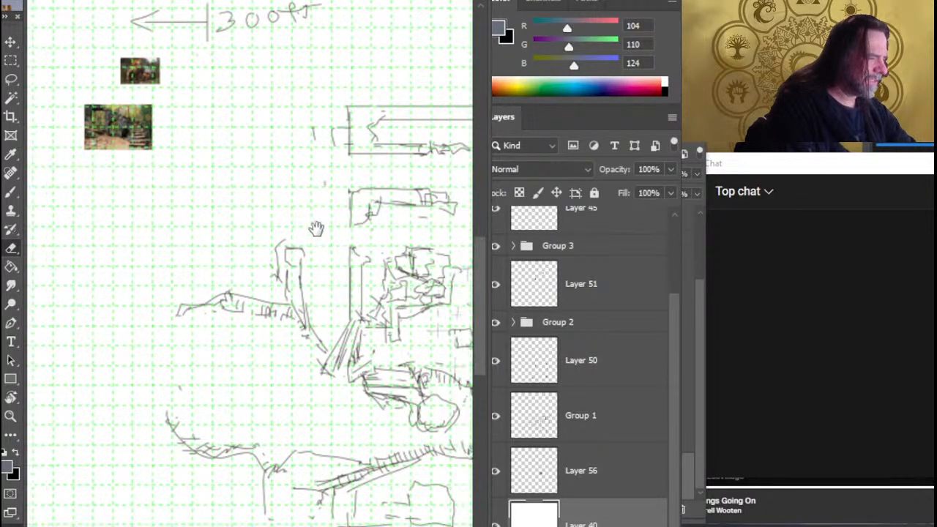
mouse_move(249, 235)
mouse_down()
mouse_move(175, 245)
mouse_move(302, 290)
mouse_up()
key(z)
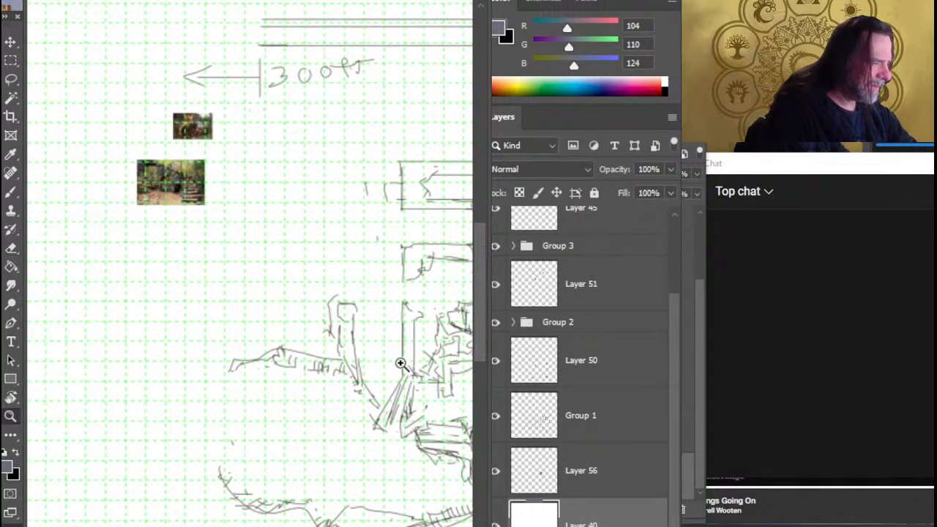
drag(252, 308, 199, 289)
drag(360, 347, 234, 299)
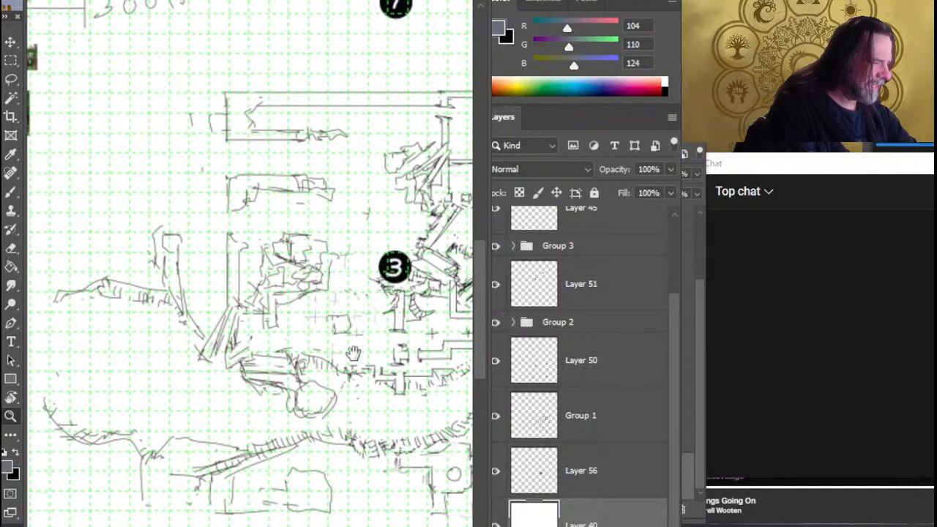
drag(298, 319, 173, 258)
drag(394, 355, 248, 332)
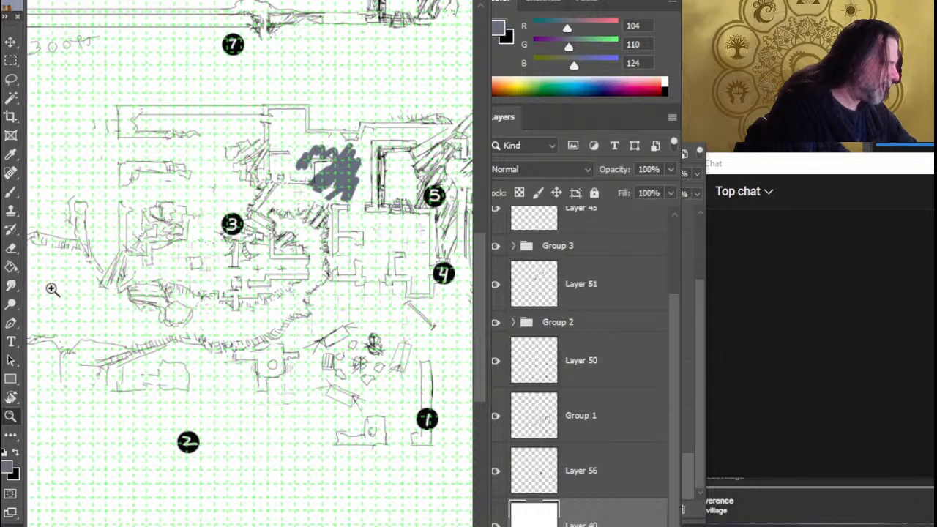
drag(335, 399, 336, 340)
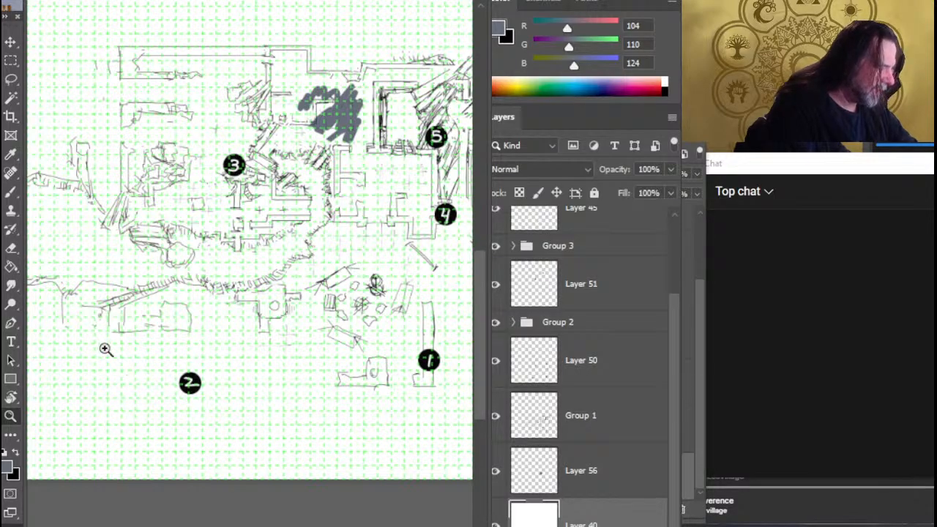
drag(365, 322, 243, 448)
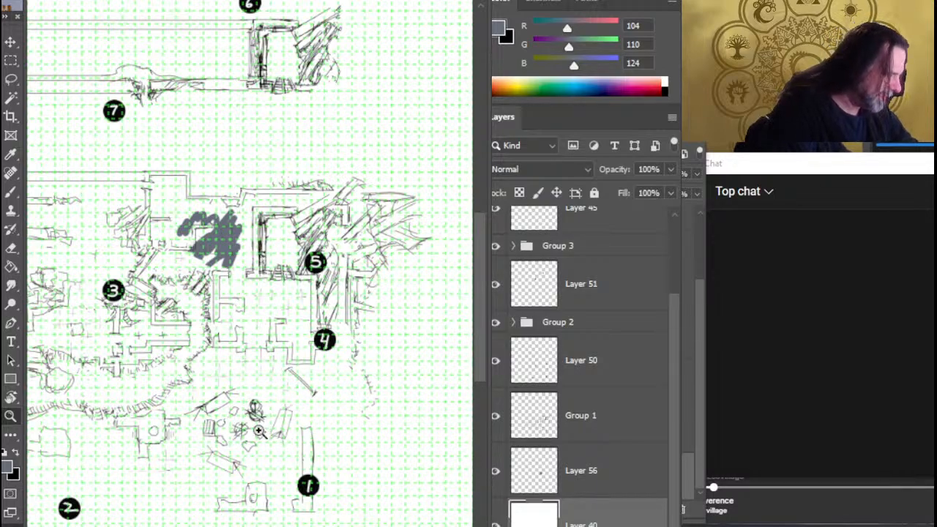
drag(333, 395, 525, 384)
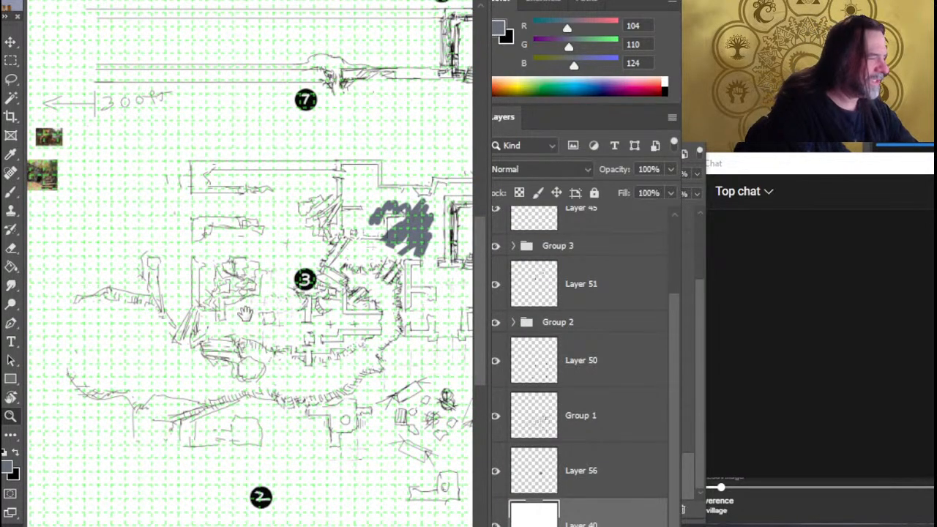
Sample a pale greyish beige (RGB 191, 174, 164) from the swamp creature reference image as the foreground colour
drag(251, 309, 315, 306)
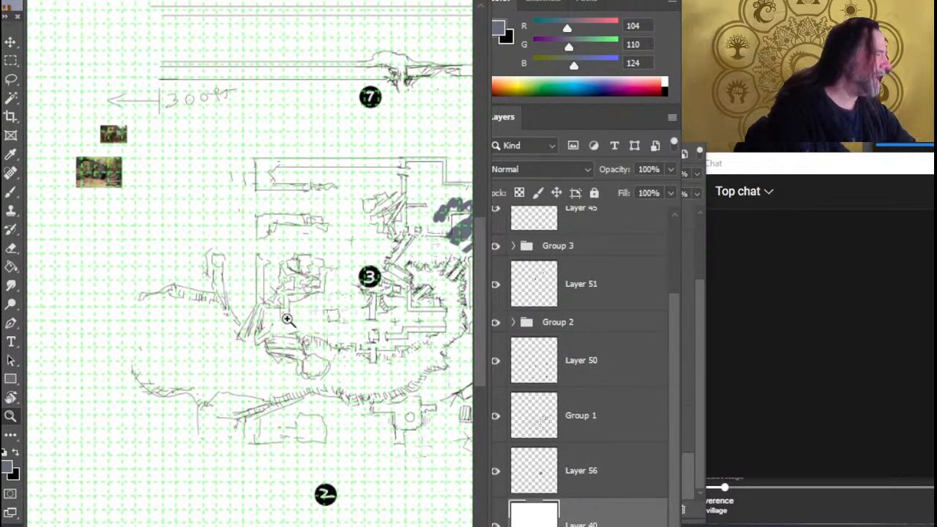
drag(128, 142, 184, 146)
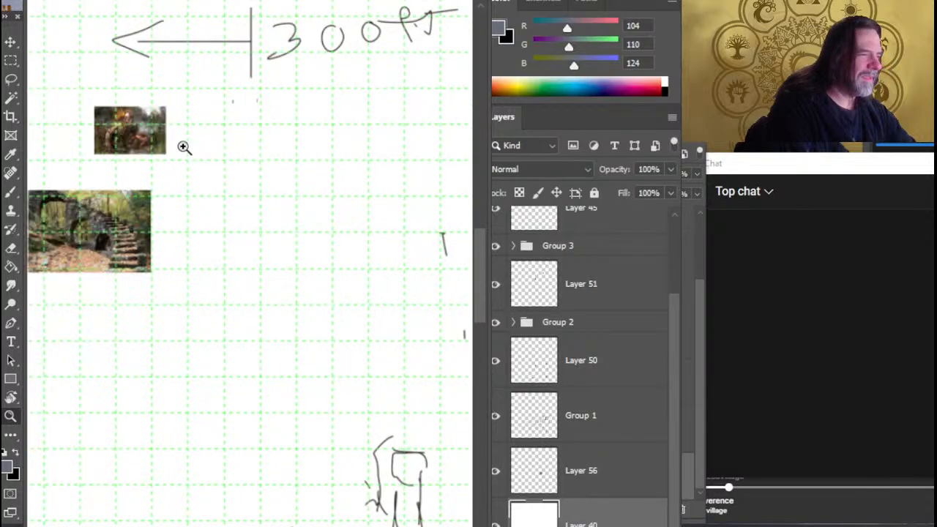
drag(266, 257, 261, 257)
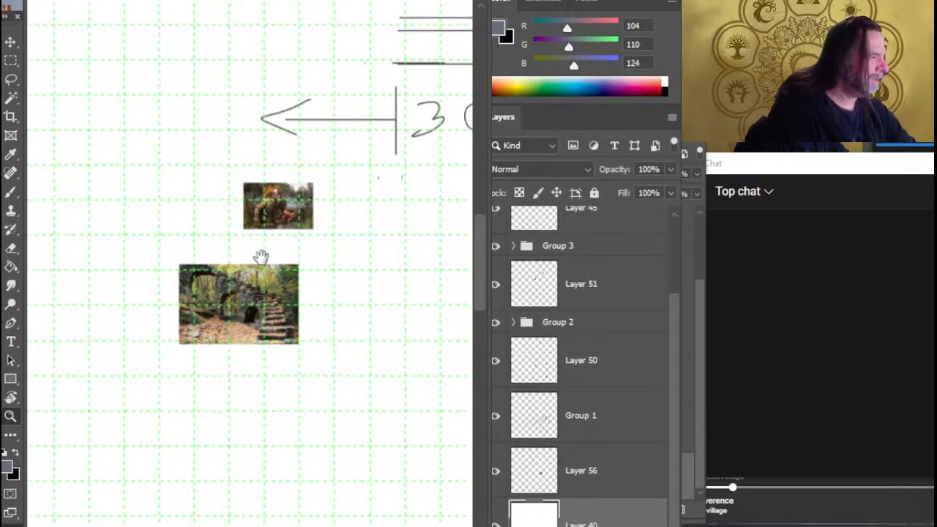
drag(286, 196, 479, 214)
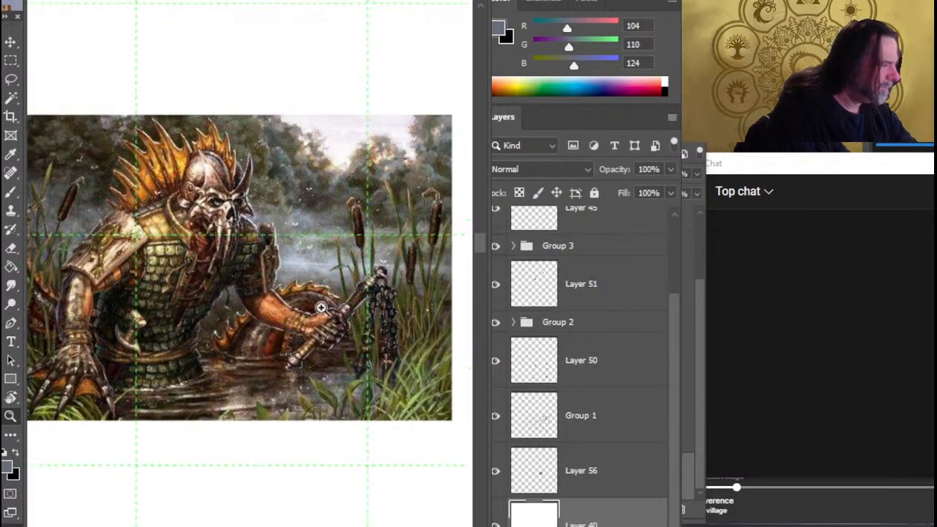
key(b)
alt+click(309, 359)
alt+drag(308, 360, 236, 410)
Swap the foreground and background colours and sample a dark brown (RGB 72, 65, 57) from the swamp creature reference
key(z)
drag(351, 361, 176, 368)
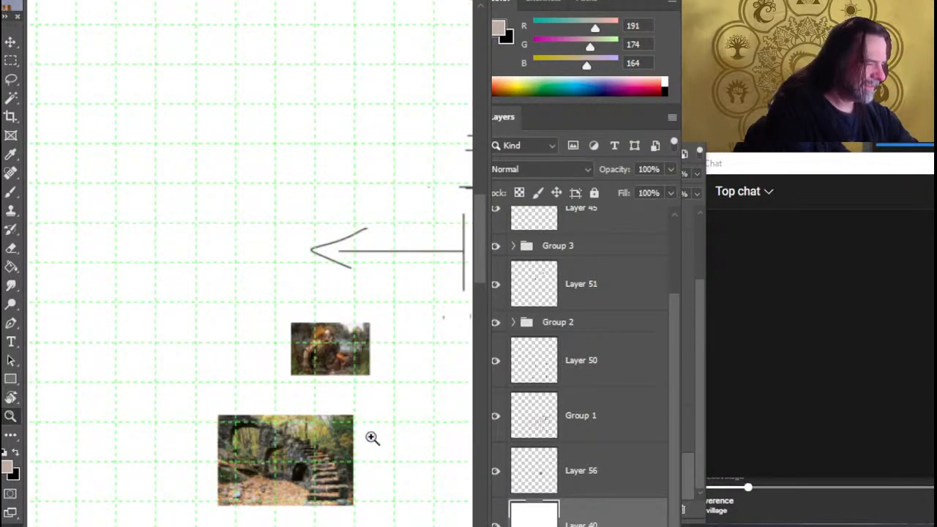
click(432, 359)
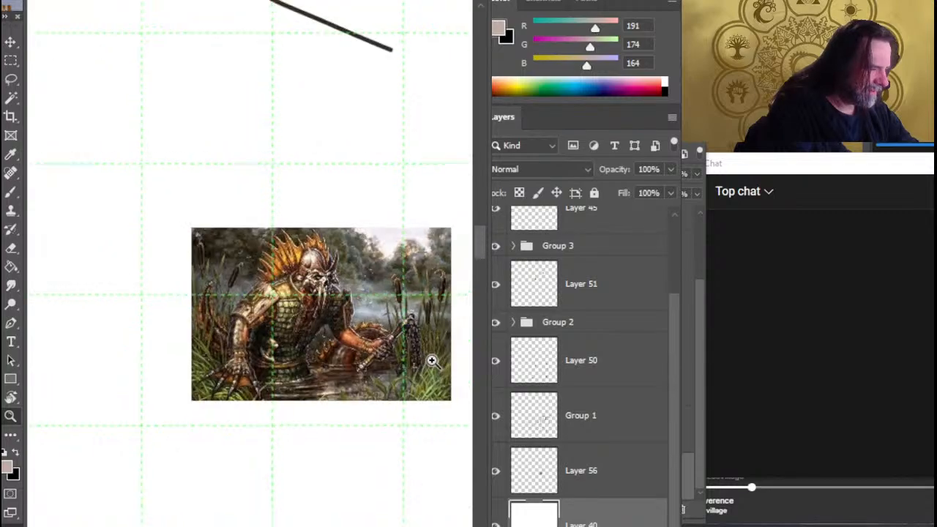
key(x)
key(b)
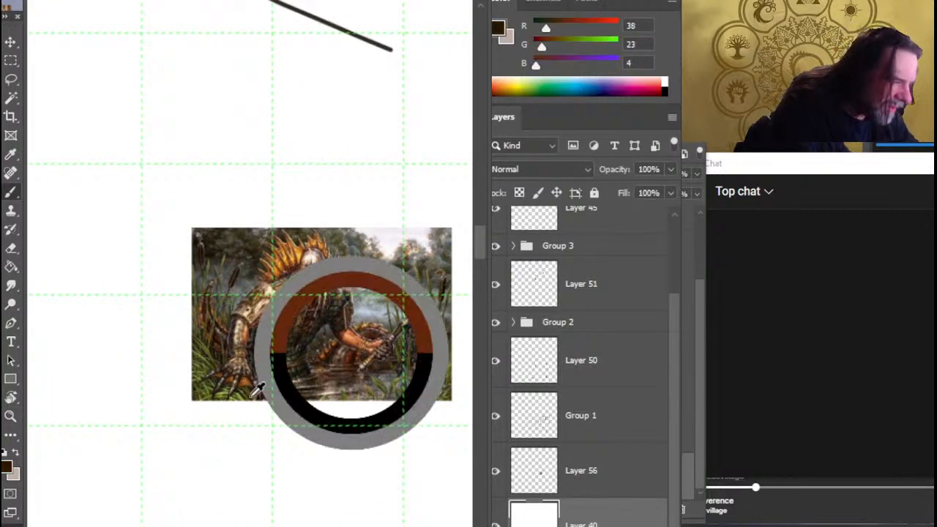
mouse_move(315, 385)
alt+mouse_down()
mouse_move(388, 369)
mouse_move(373, 408)
mouse_move(243, 392)
alt+mouse_up()
Survey the whole fort map, from the rubble near markers 1 and 4 to the western slopes and the corridors above
key(z)
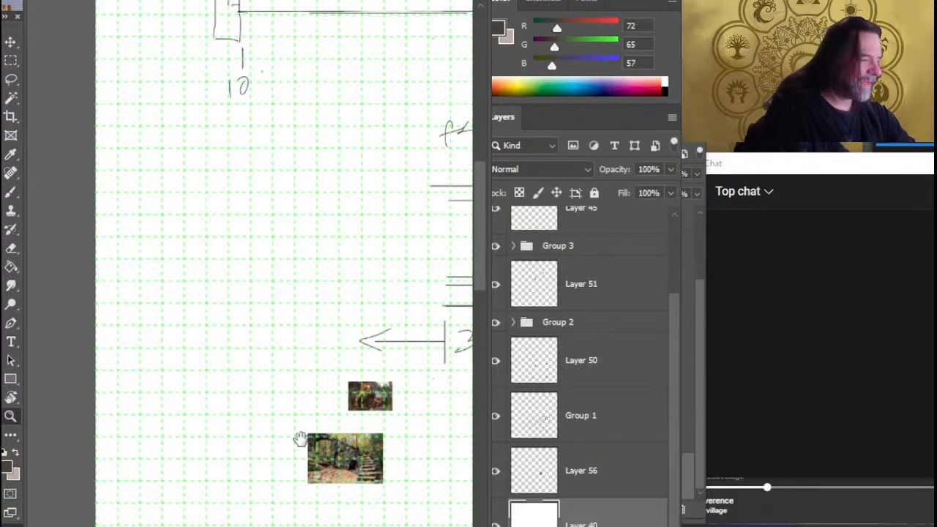
drag(319, 414, 230, 354)
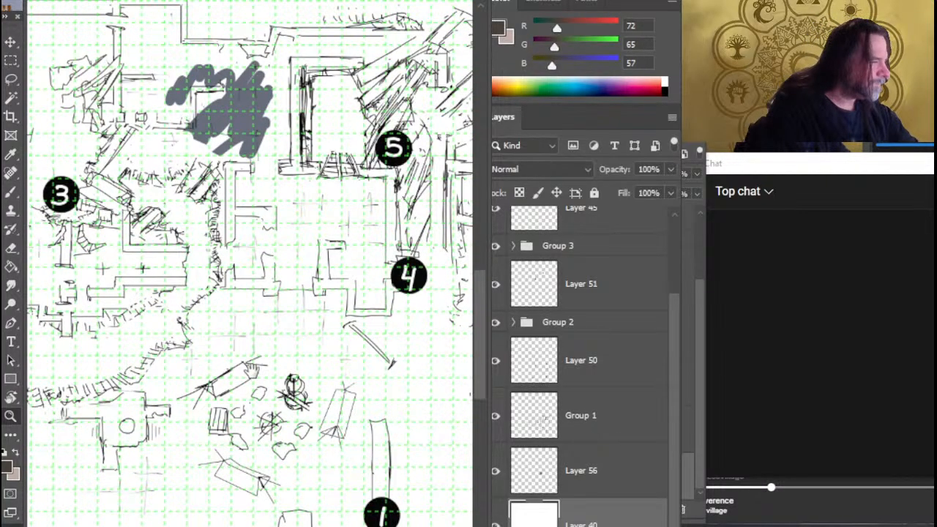
drag(395, 399, 273, 372)
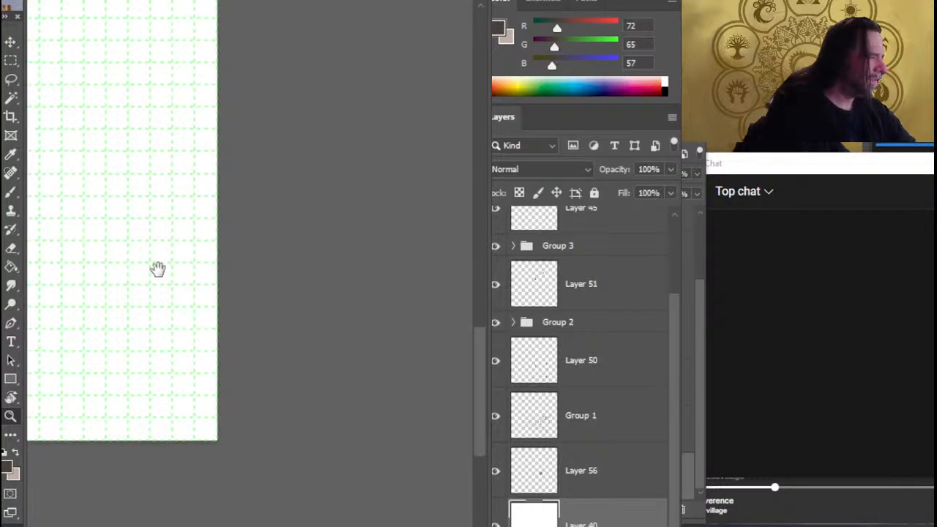
mouse_move(158, 270)
mouse_down()
mouse_move(297, 347)
mouse_move(414, 383)
mouse_up()
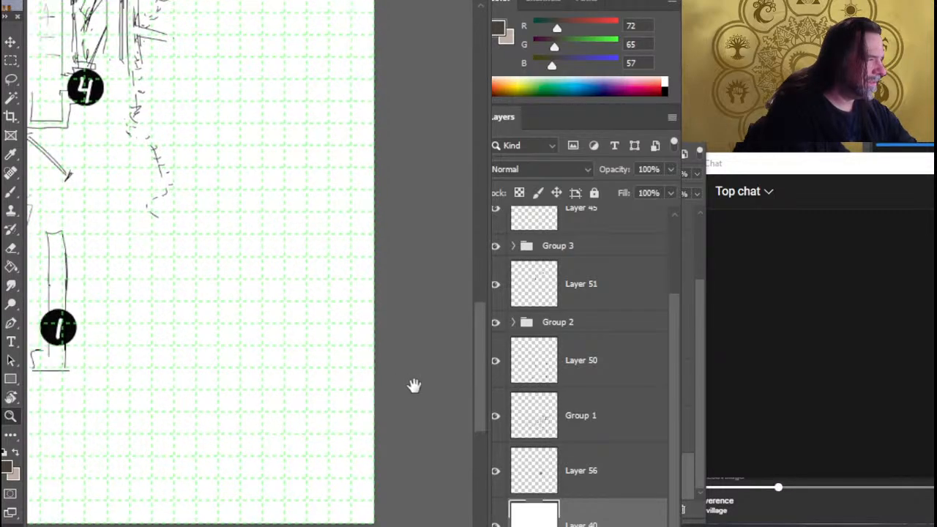
drag(356, 315, 481, 367)
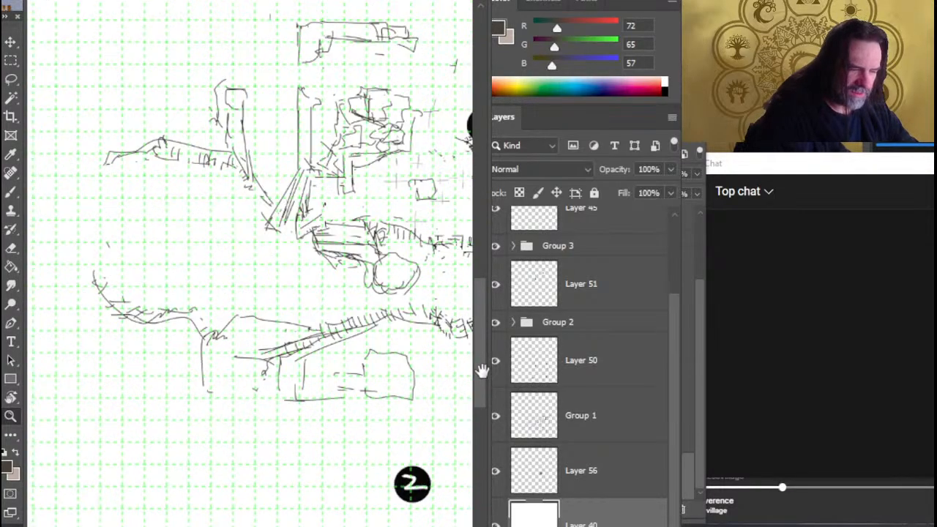
click(499, 480)
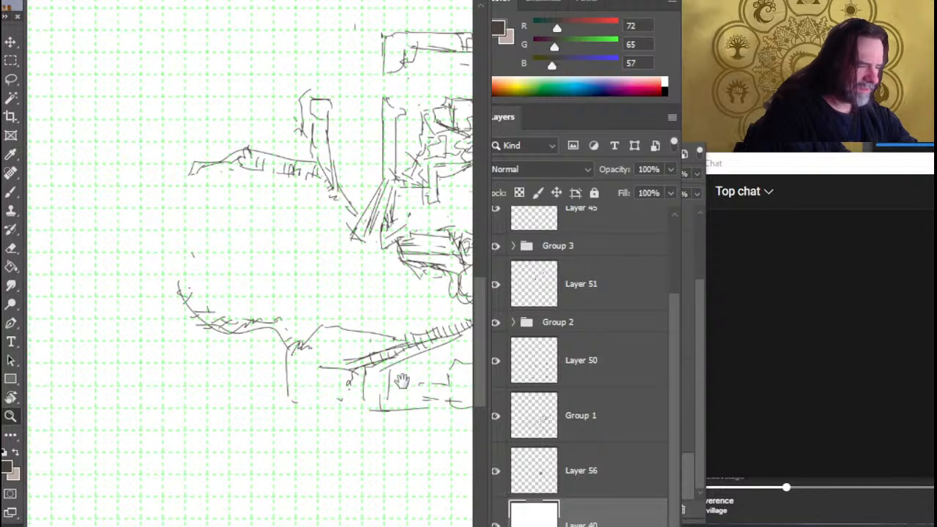
mouse_move(385, 327)
mouse_down()
mouse_move(225, 378)
mouse_move(338, 379)
mouse_move(327, 401)
mouse_move(301, 371)
mouse_up()
drag(365, 344, 285, 346)
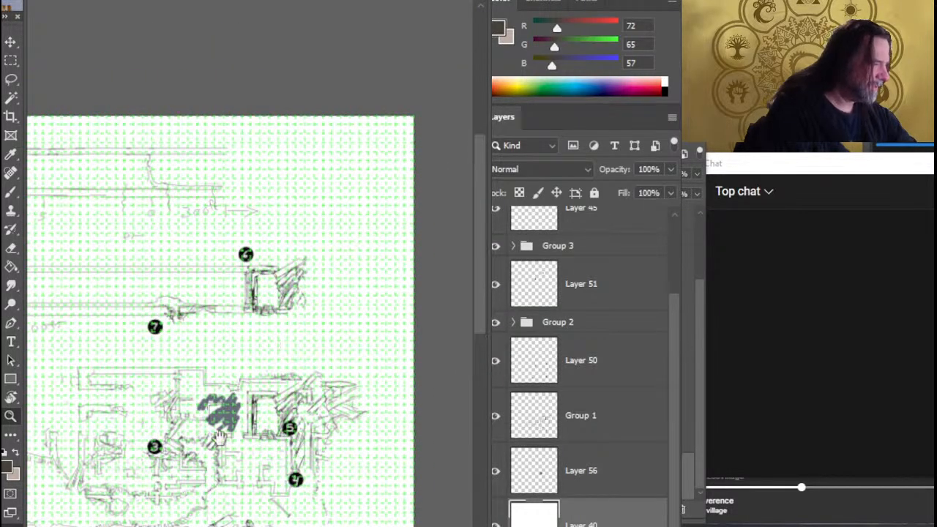
drag(219, 439, 337, 331)
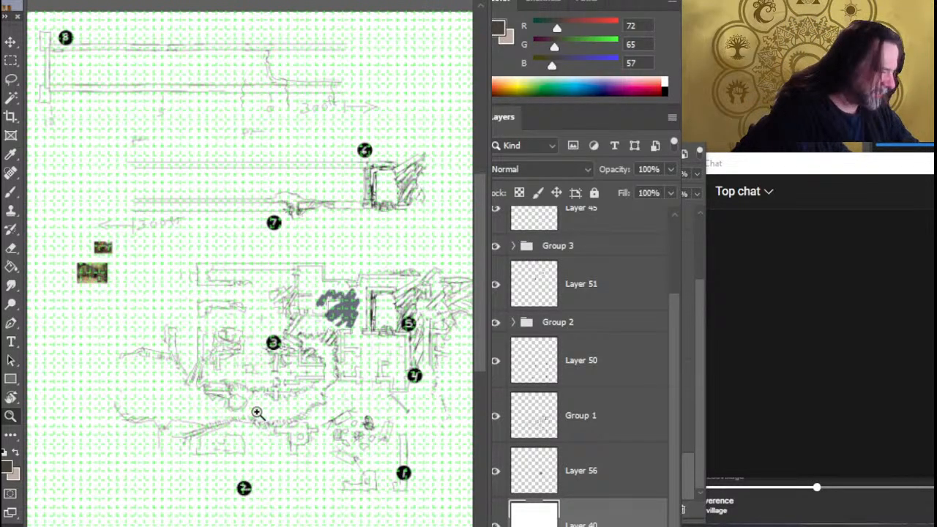
Check the content of Layer 56 by hiding and showing it, and add a new empty layer directly above Layer 40
drag(217, 415, 275, 417)
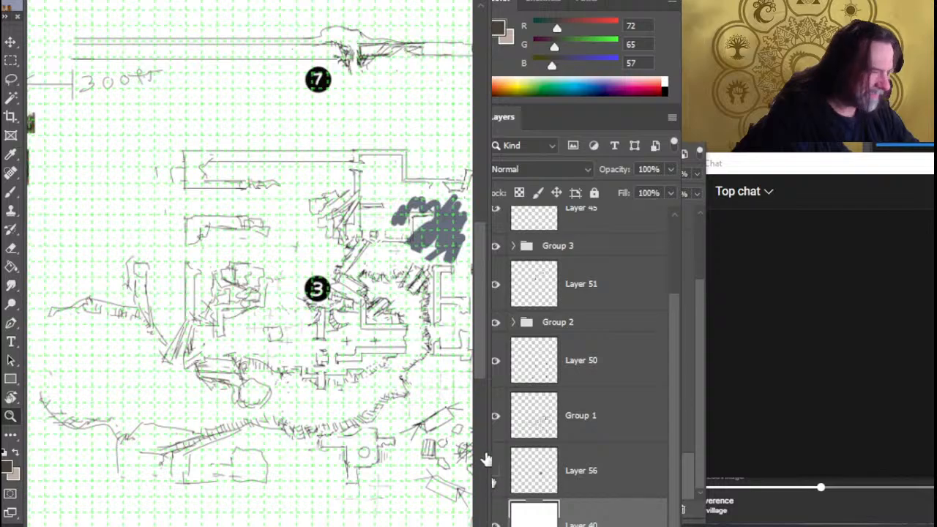
click(496, 471)
click(496, 471)
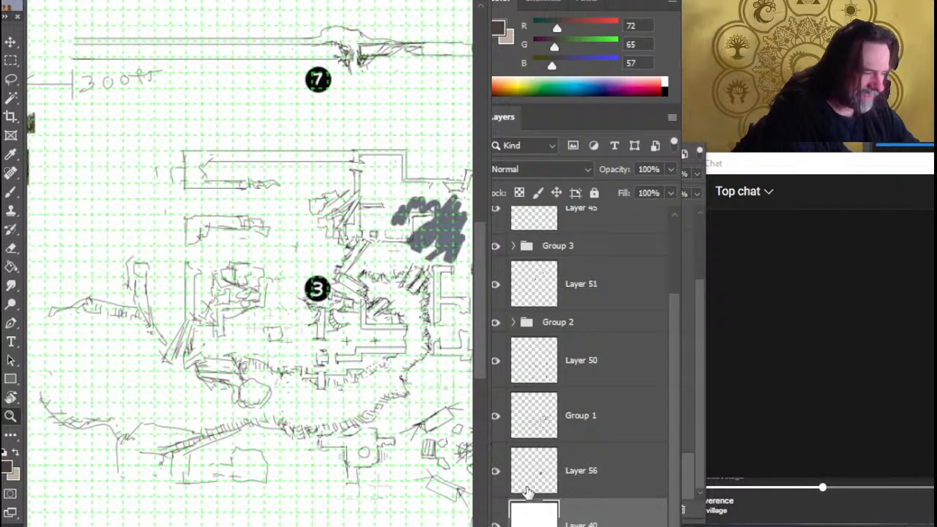
click(598, 488)
click(598, 516)
key(ctrl+shift+alt+n)
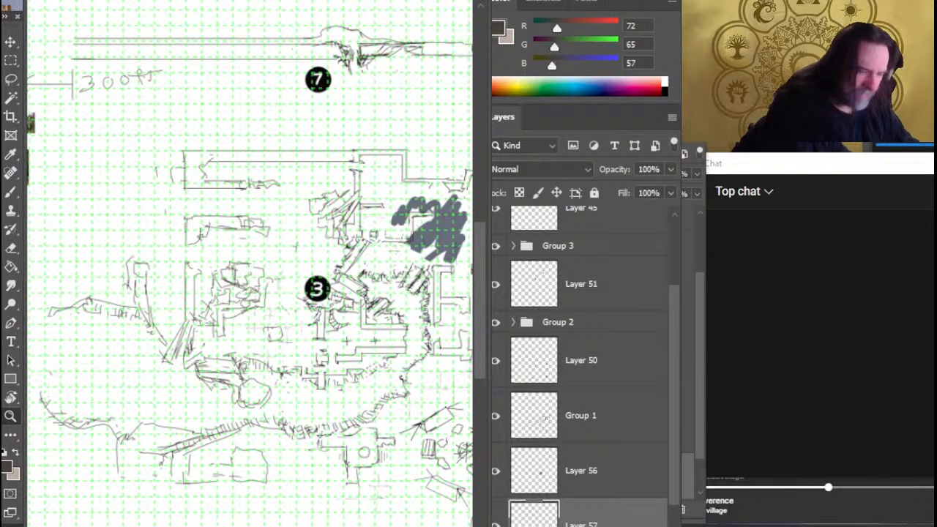
Paint the sunken ground dark brown, from the wide western hollow along the lower slope and around the curve east of marker 3
key(b)
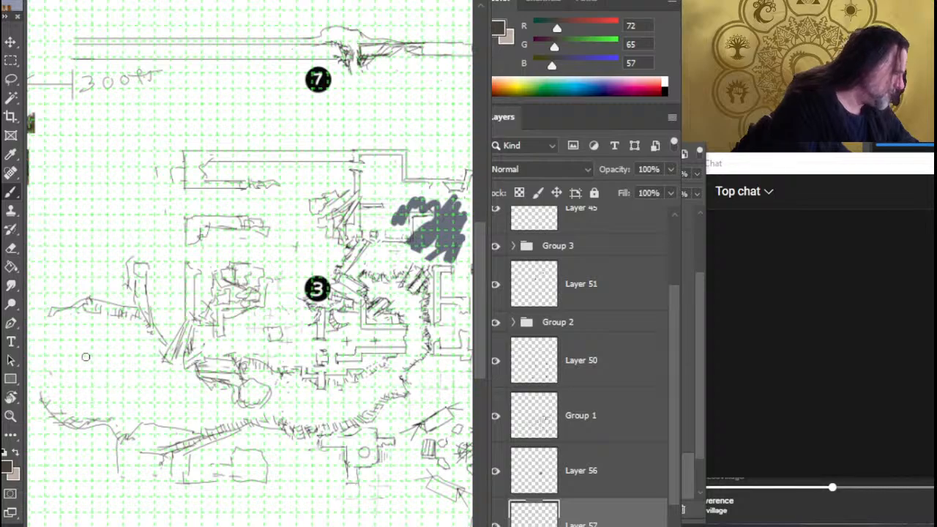
drag(104, 343, 71, 382)
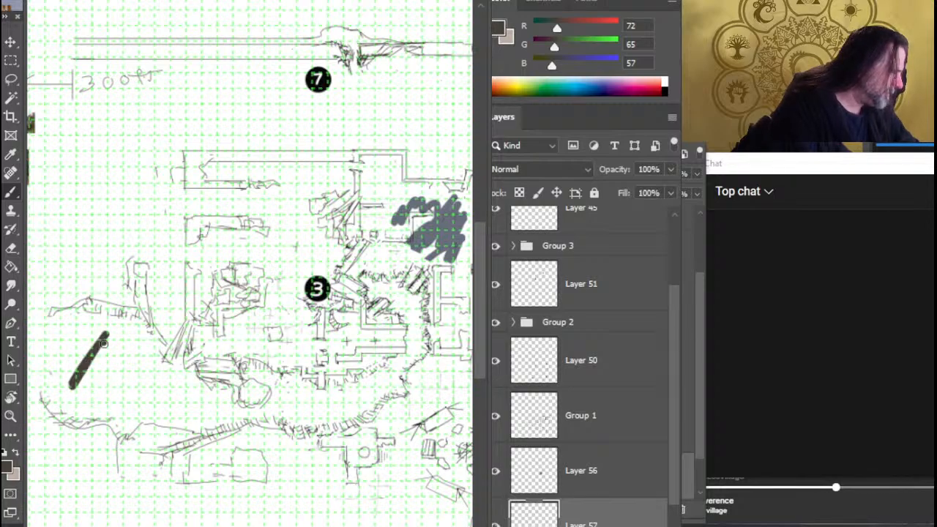
mouse_move(104, 342)
mouse_down()
mouse_move(79, 344)
mouse_move(104, 342)
mouse_move(105, 372)
mouse_move(131, 377)
mouse_move(107, 366)
mouse_move(147, 402)
mouse_move(51, 341)
mouse_move(125, 331)
mouse_move(108, 371)
mouse_move(214, 411)
mouse_up()
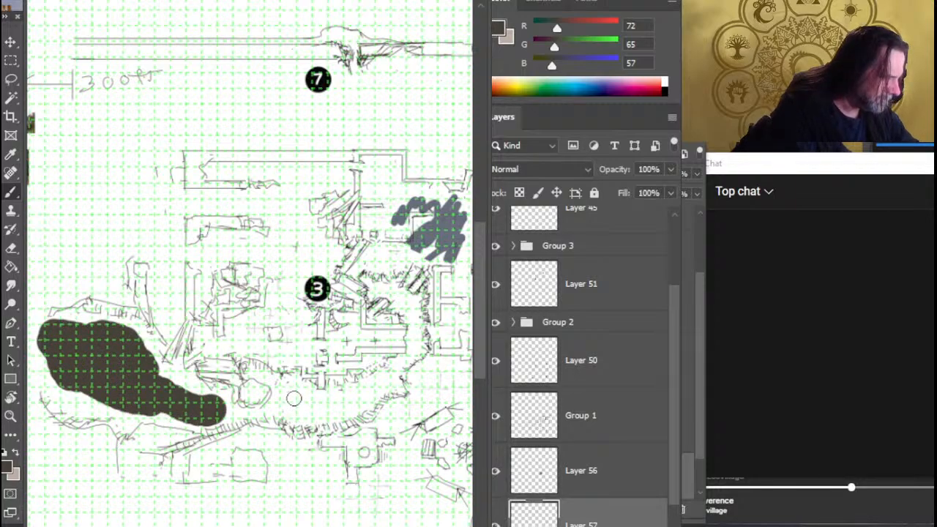
mouse_move(294, 399)
mouse_down()
mouse_move(332, 409)
mouse_move(382, 389)
mouse_move(414, 347)
mouse_move(410, 307)
mouse_move(378, 285)
mouse_up()
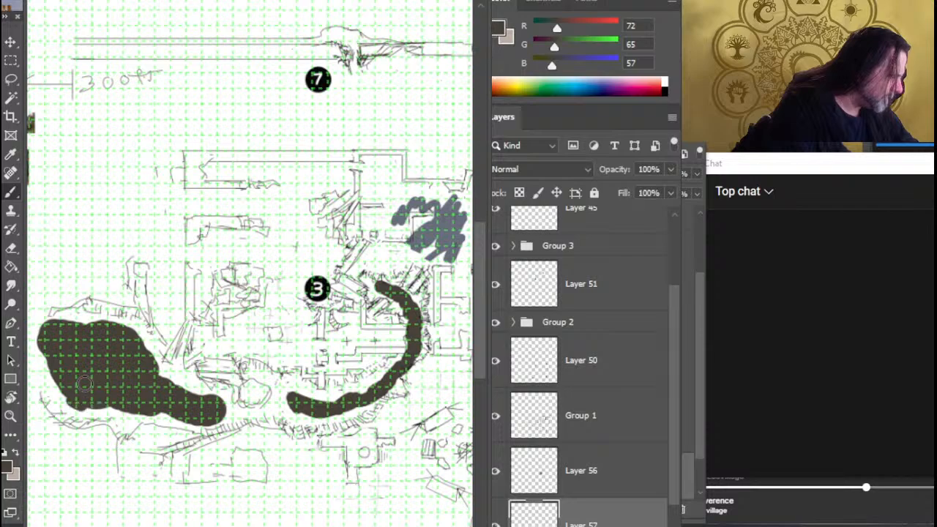
drag(85, 383, 112, 323)
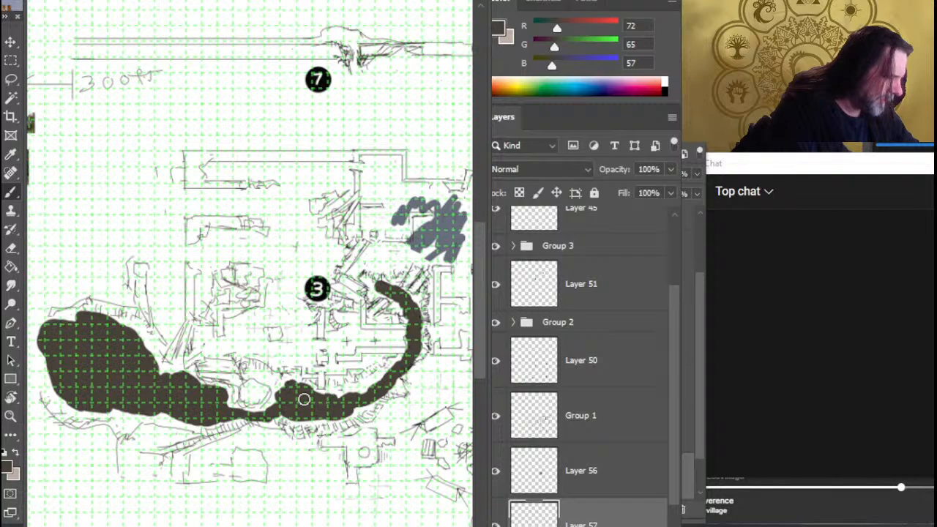
drag(304, 399, 363, 413)
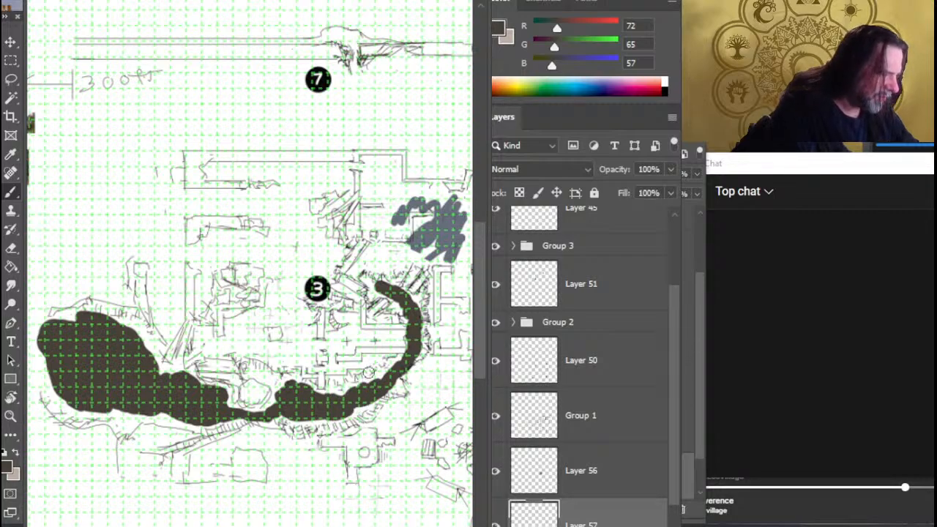
drag(375, 381, 391, 366)
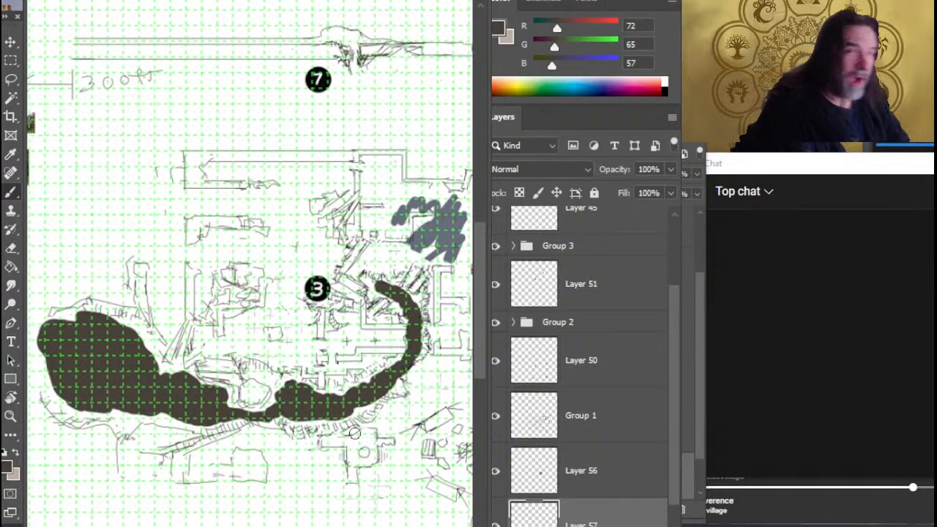
Extend the dark brown paint along the upper edge of the round boulder southwest of marker 3
key(z)
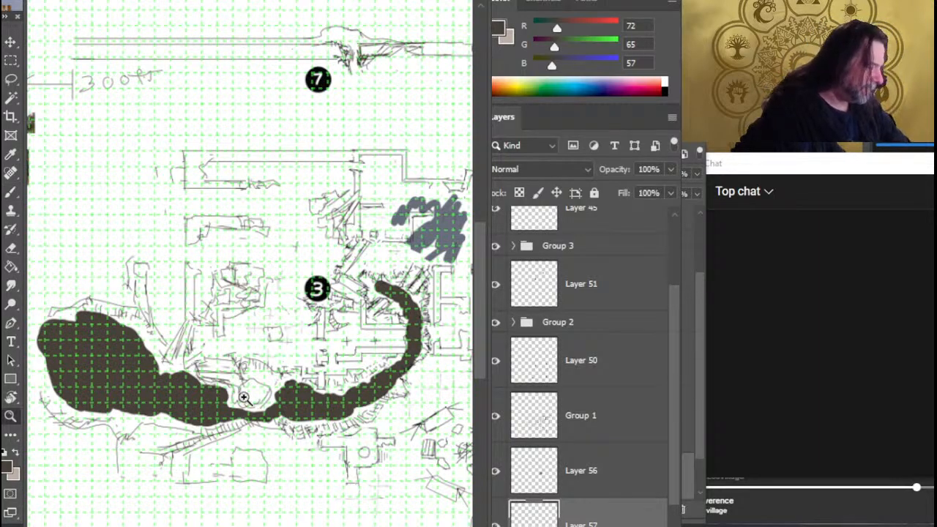
mouse_move(245, 396)
mouse_down()
mouse_move(315, 396)
mouse_move(284, 382)
mouse_move(211, 295)
mouse_move(216, 313)
mouse_up()
key(b)
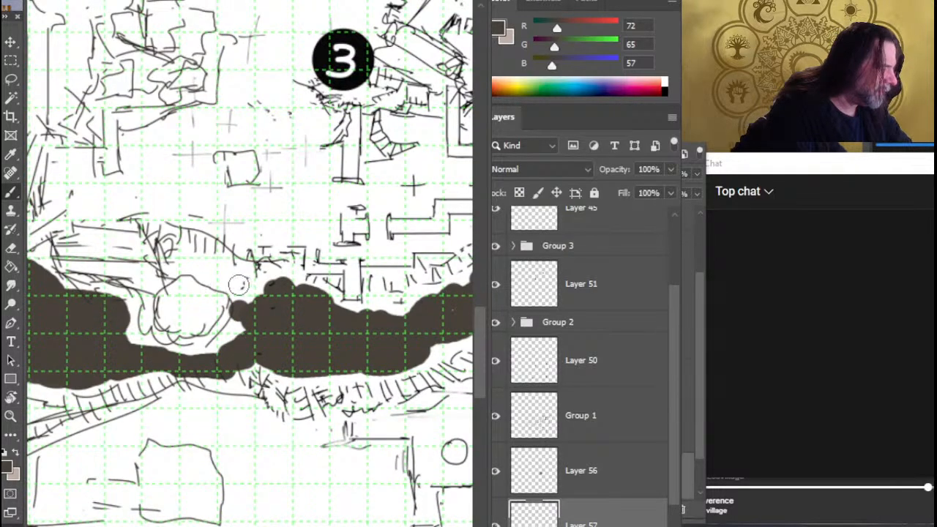
mouse_move(230, 280)
mouse_down()
mouse_move(218, 310)
mouse_move(234, 291)
mouse_up()
drag(224, 276, 230, 280)
Smudge the dark brown paint above the round boulder with a smaller Smudge brush so its edges fade outward
key(r)
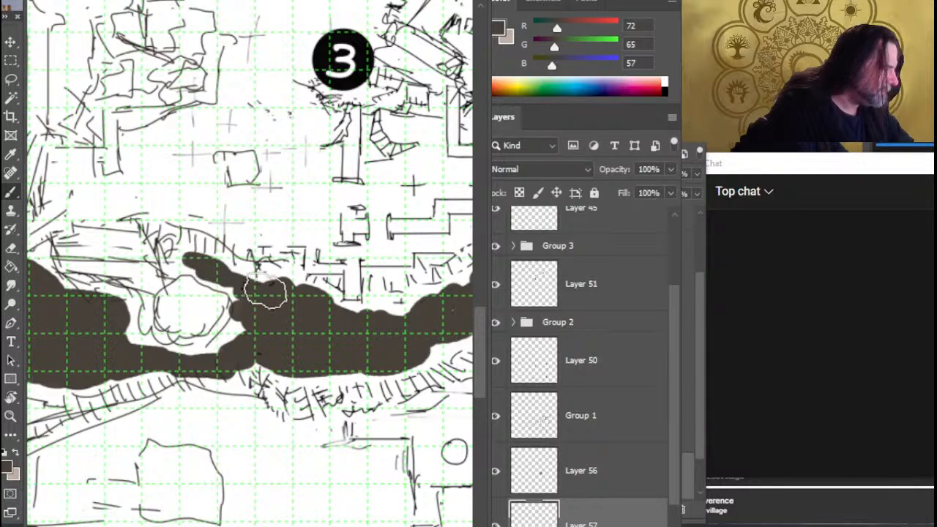
key(bracketleft)
key(bracketleft)
key(bracketleft)
key(bracketleft)
key(bracketleft)
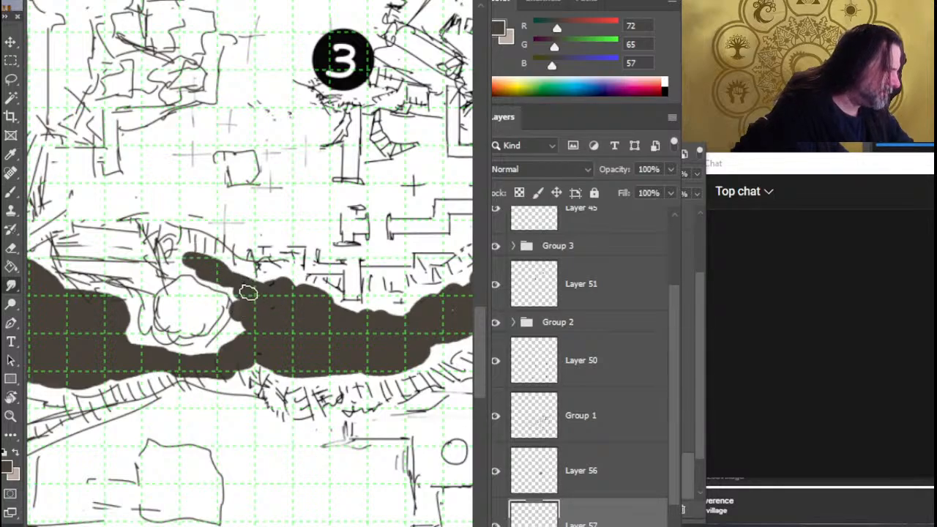
mouse_move(247, 293)
mouse_down()
mouse_move(222, 288)
mouse_move(253, 324)
mouse_move(265, 315)
mouse_move(216, 285)
mouse_move(226, 292)
mouse_up()
mouse_move(191, 260)
mouse_down()
mouse_move(207, 301)
mouse_move(206, 342)
mouse_move(208, 276)
mouse_move(223, 287)
mouse_move(171, 261)
mouse_move(210, 271)
mouse_move(287, 297)
mouse_up()
mouse_move(212, 304)
mouse_down()
mouse_move(194, 294)
mouse_move(205, 311)
mouse_move(191, 298)
mouse_up()
Erase stray paint from the boulder and smudge the dark brown ground east of it into a mottled texture with rough edges
key(e)
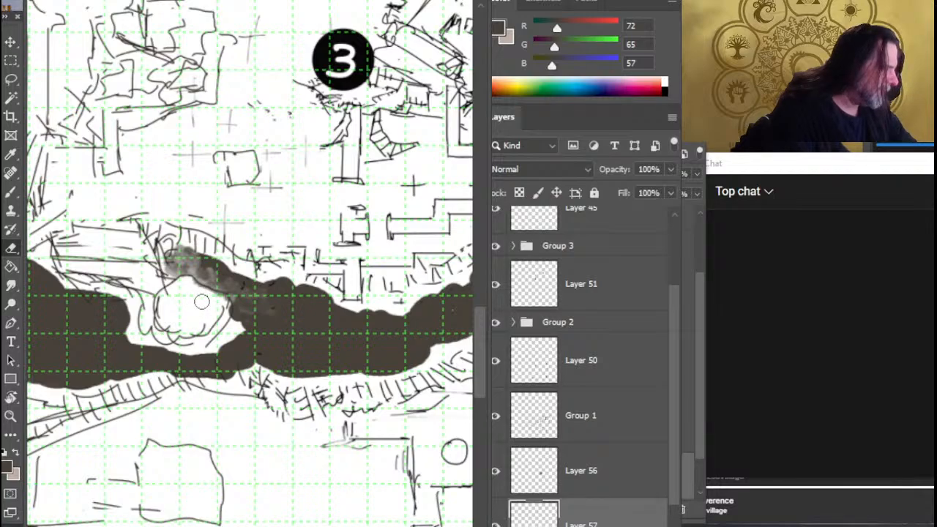
key(r)
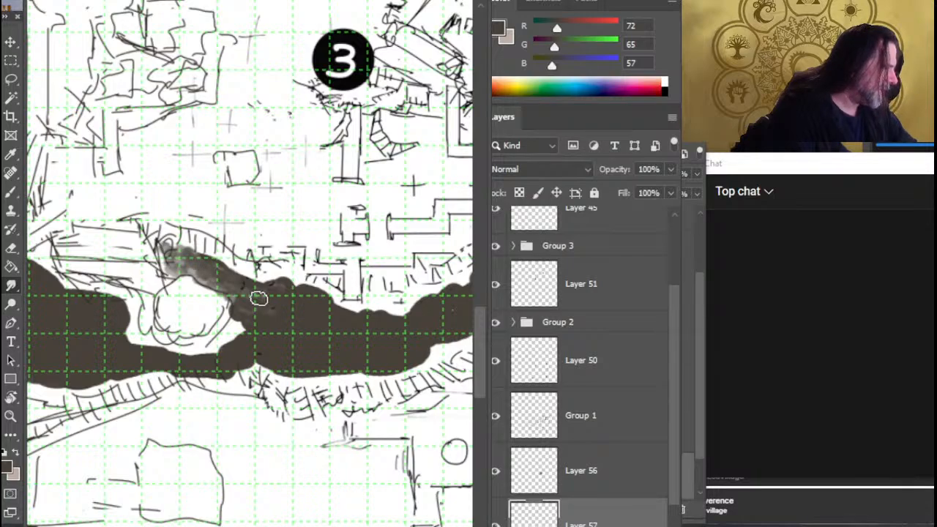
mouse_move(184, 264)
mouse_down()
mouse_move(173, 268)
mouse_move(191, 264)
mouse_move(297, 308)
mouse_up()
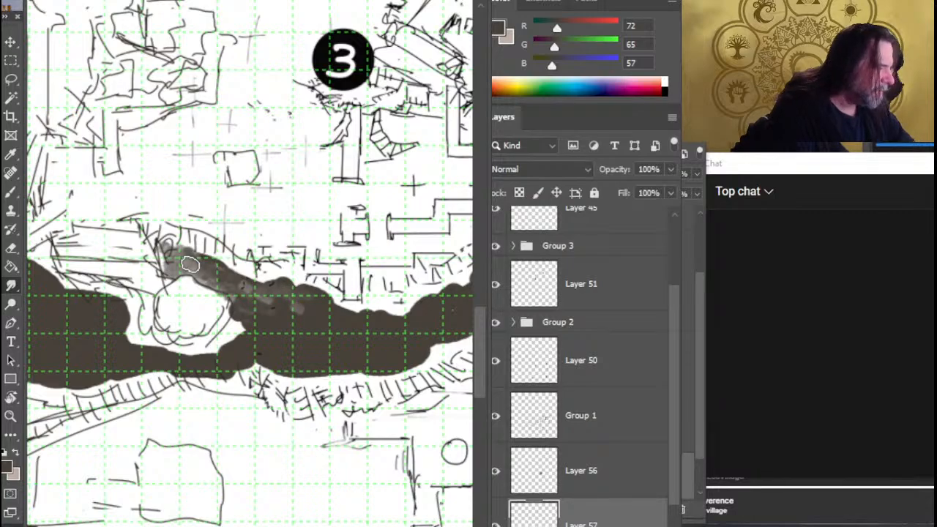
mouse_move(291, 283)
mouse_down()
mouse_move(333, 303)
mouse_move(301, 299)
mouse_up()
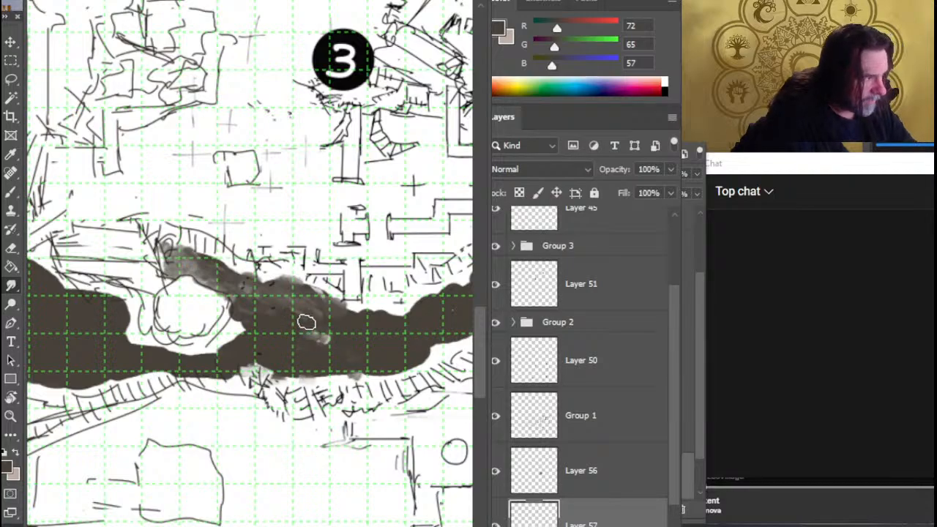
mouse_move(306, 322)
mouse_down()
mouse_move(351, 347)
mouse_move(307, 333)
mouse_move(346, 330)
mouse_move(373, 360)
mouse_move(339, 344)
mouse_move(366, 345)
mouse_move(345, 335)
mouse_move(344, 355)
mouse_move(268, 344)
mouse_move(337, 356)
mouse_move(364, 337)
mouse_move(355, 326)
mouse_move(391, 315)
mouse_move(342, 313)
mouse_move(334, 339)
mouse_move(339, 309)
mouse_move(344, 320)
mouse_move(359, 312)
mouse_move(340, 309)
mouse_move(361, 309)
mouse_move(344, 308)
mouse_move(373, 325)
mouse_move(359, 318)
mouse_move(375, 315)
mouse_move(359, 312)
mouse_move(389, 314)
mouse_move(427, 292)
mouse_move(393, 299)
mouse_up()
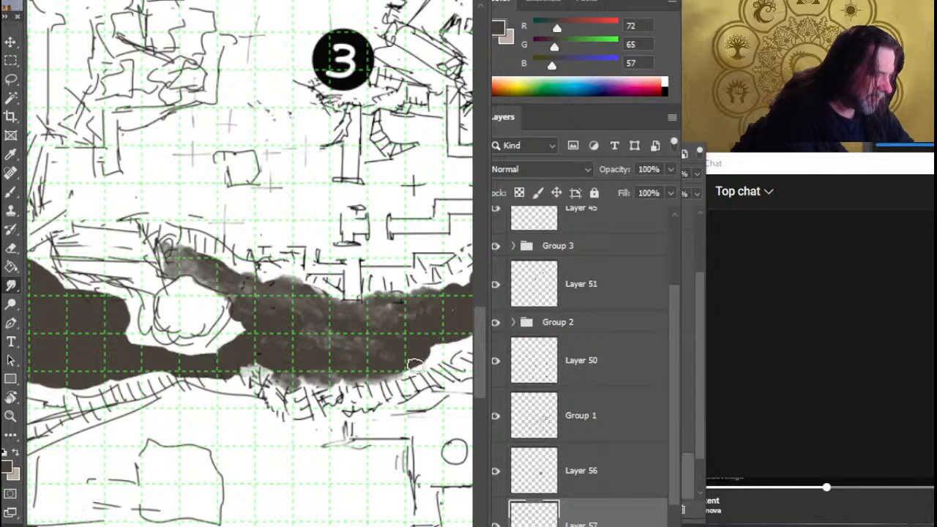
Smudge the dark brown ground south of marker 3 eastward into a mottled texture with ragged edges, erasing stray paint
drag(412, 365, 429, 360)
drag(469, 384, 463, 388)
key(space)
mouse_move(378, 356)
mouse_down()
mouse_move(260, 314)
mouse_move(364, 354)
mouse_move(333, 306)
mouse_move(317, 319)
mouse_move(320, 307)
mouse_move(314, 327)
mouse_move(334, 325)
mouse_move(294, 314)
mouse_move(349, 300)
mouse_move(406, 268)
mouse_move(338, 272)
mouse_up()
key(e)
click(359, 356)
key(b)
key(r)
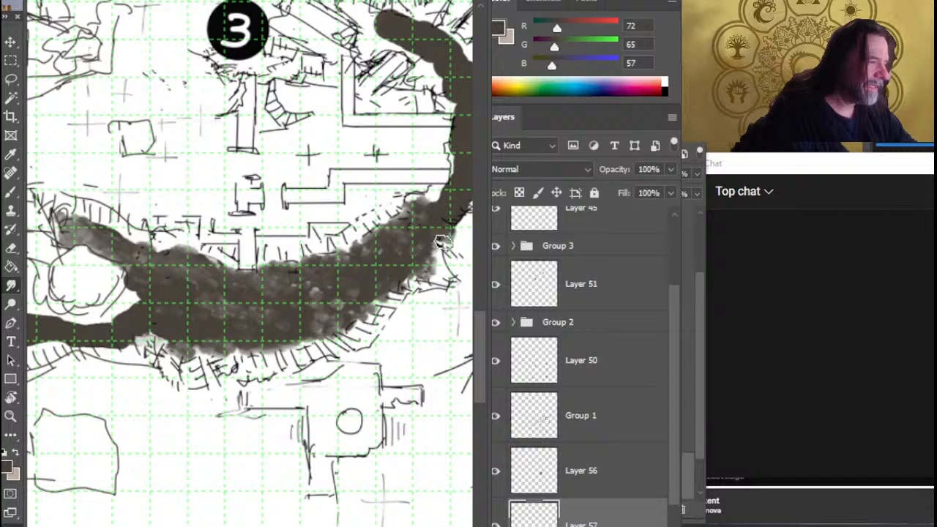
Smudge the inner edge of the bend southeast of marker 3 and erase stray smears beside the wall ends
drag(443, 249, 312, 302)
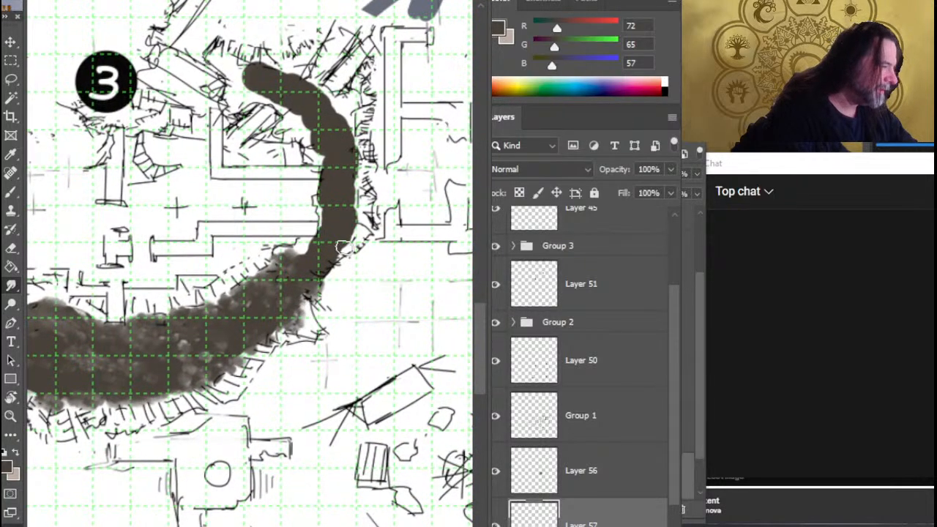
mouse_move(344, 248)
mouse_down()
mouse_move(337, 263)
mouse_move(350, 259)
mouse_move(320, 289)
mouse_move(330, 281)
mouse_move(304, 283)
mouse_move(303, 258)
mouse_move(285, 269)
mouse_up()
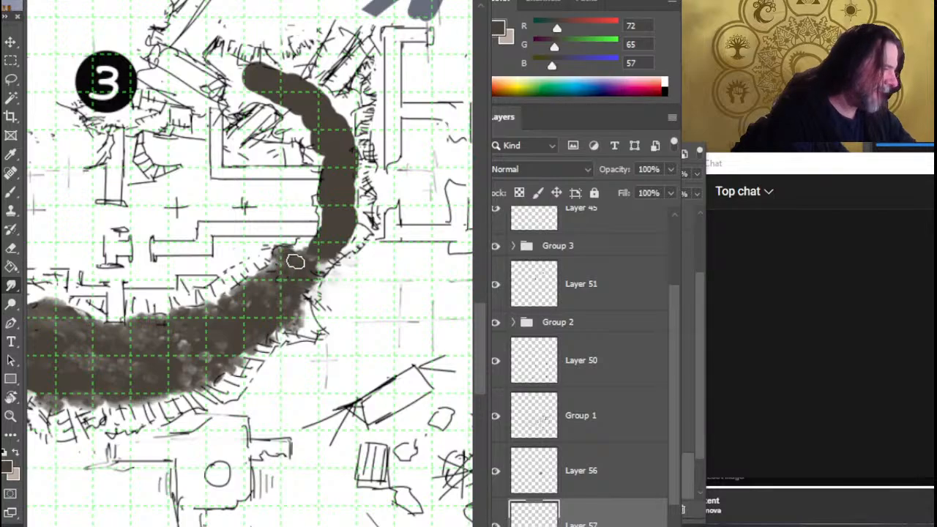
mouse_move(295, 261)
mouse_down()
mouse_move(329, 243)
mouse_move(326, 252)
mouse_move(360, 247)
mouse_move(337, 256)
mouse_move(379, 245)
mouse_move(339, 237)
mouse_up()
key(e)
key(r)
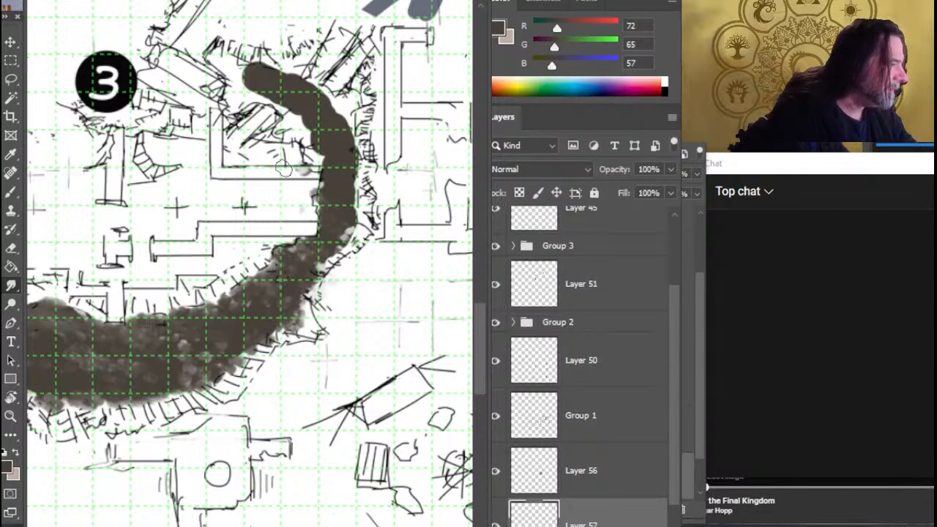
key(e)
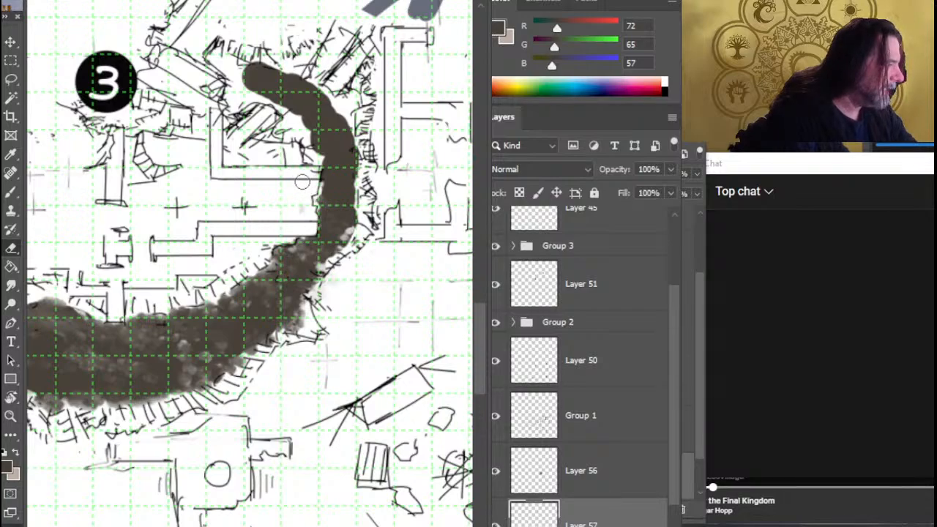
key(r)
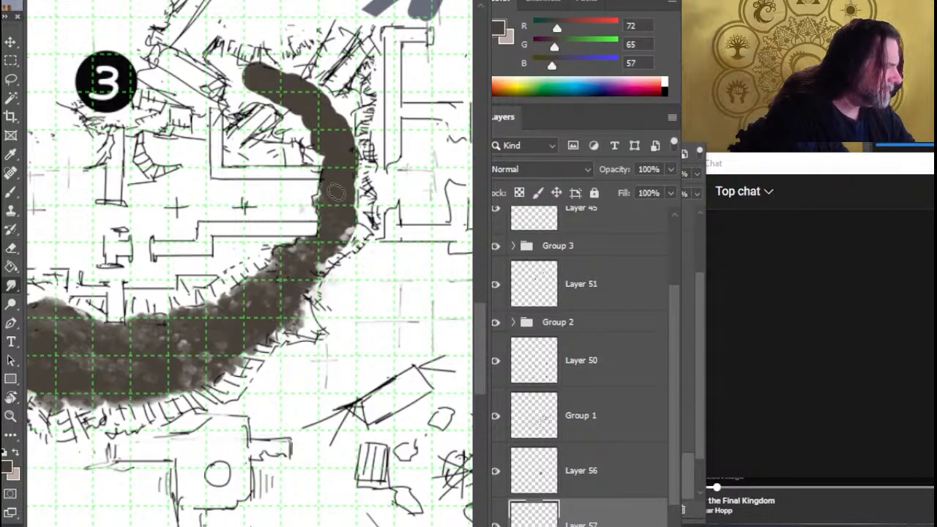
Smudge the narrow north-south stretch east of marker 3 into mottled ground and erase the stray paint around its edges
mouse_move(336, 191)
mouse_down()
mouse_move(347, 226)
mouse_move(337, 281)
mouse_move(353, 277)
mouse_up()
key(e)
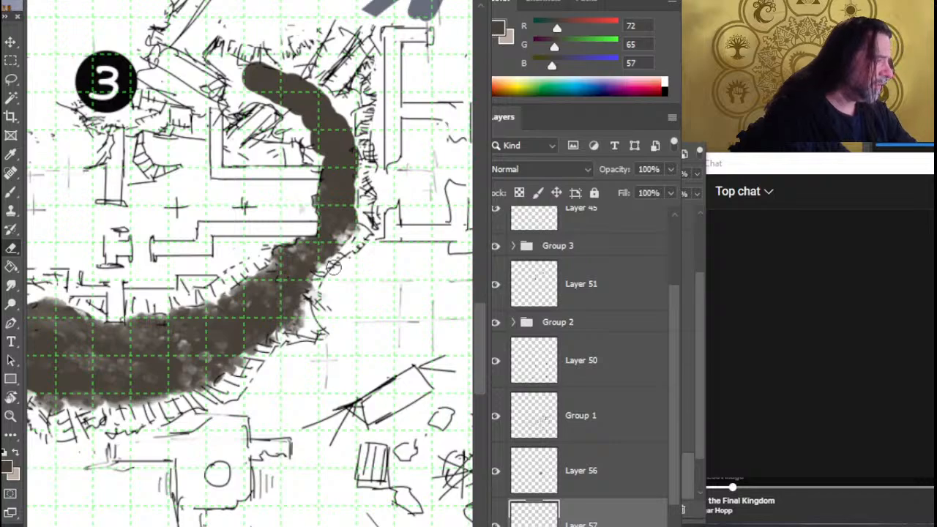
key(r)
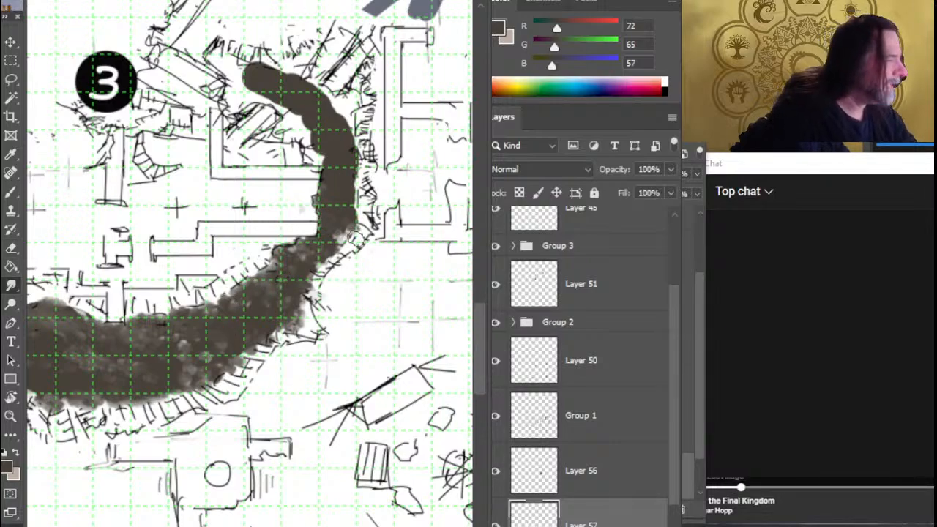
mouse_move(356, 238)
mouse_down()
mouse_move(361, 214)
mouse_move(344, 196)
mouse_move(339, 205)
mouse_move(337, 183)
mouse_move(336, 149)
mouse_up()
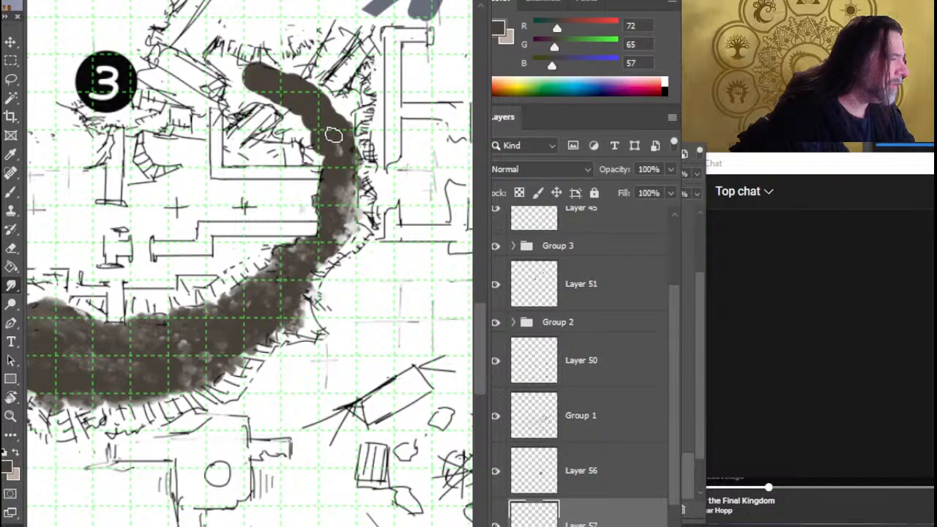
mouse_move(334, 135)
mouse_down()
mouse_move(308, 132)
mouse_move(353, 133)
mouse_up()
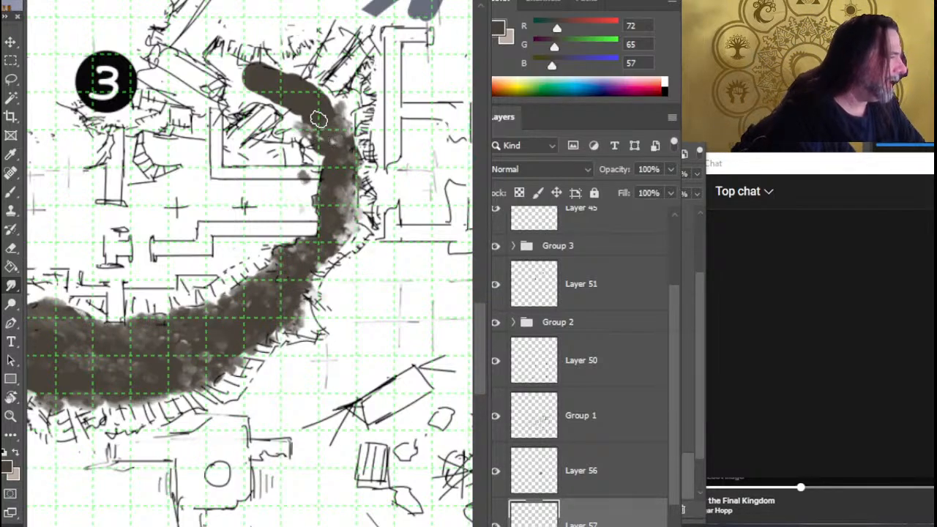
mouse_move(319, 119)
mouse_down()
mouse_move(291, 124)
mouse_move(298, 143)
mouse_move(294, 129)
mouse_move(285, 133)
mouse_move(289, 126)
mouse_move(335, 179)
mouse_move(339, 144)
mouse_move(293, 179)
mouse_up()
key(e)
key(r)
key(e)
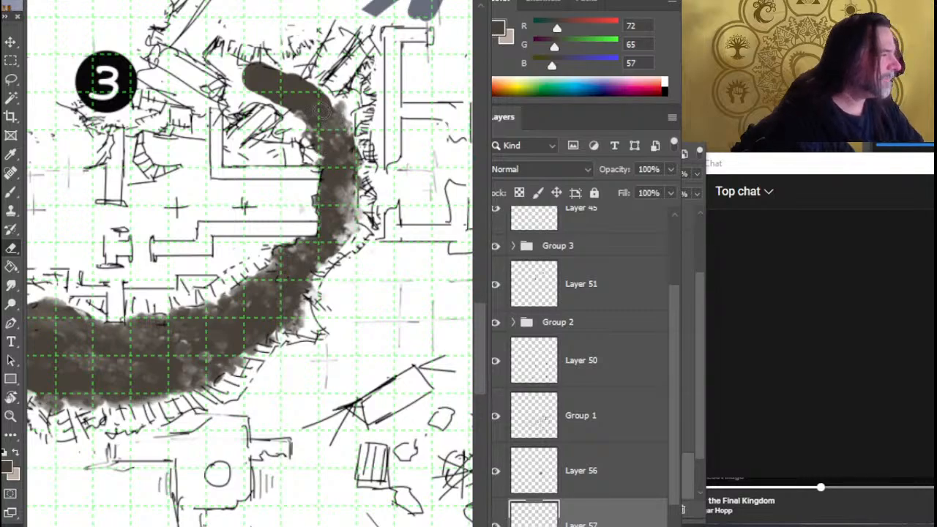
Smudge the upper curve northeast of marker 3 outward into the hatching and trim its inner edge with the Eraser
key(r)
mouse_move(312, 109)
mouse_down()
mouse_move(333, 119)
mouse_move(322, 95)
mouse_move(264, 63)
mouse_move(278, 75)
mouse_move(296, 65)
mouse_move(286, 77)
mouse_move(255, 71)
mouse_move(277, 51)
mouse_move(273, 84)
mouse_move(271, 47)
mouse_move(277, 54)
mouse_move(260, 58)
mouse_up()
key(e)
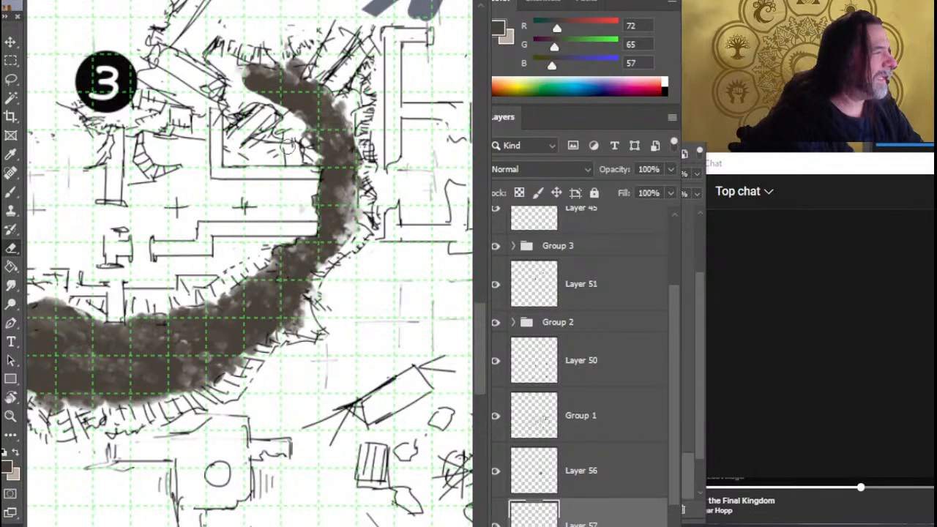
key(r)
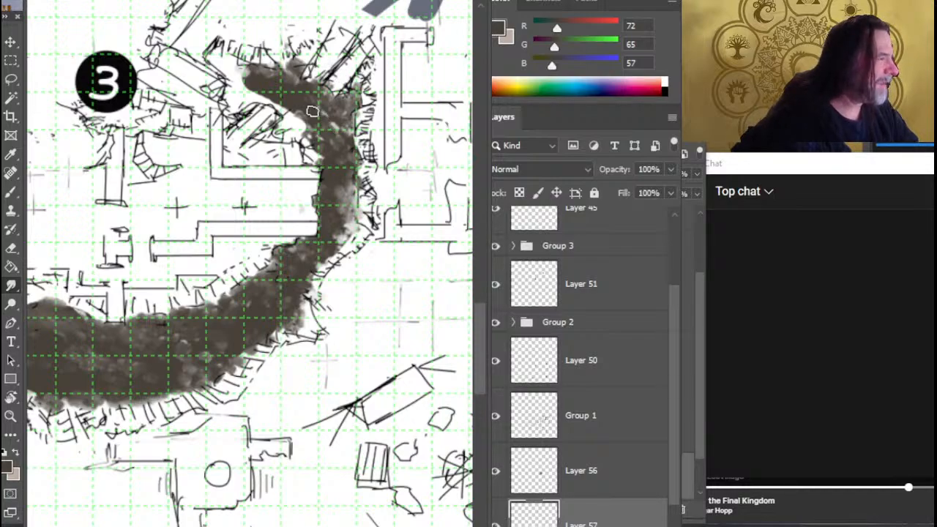
mouse_move(290, 122)
mouse_down()
mouse_move(299, 143)
mouse_move(275, 132)
mouse_move(302, 129)
mouse_up()
key(e)
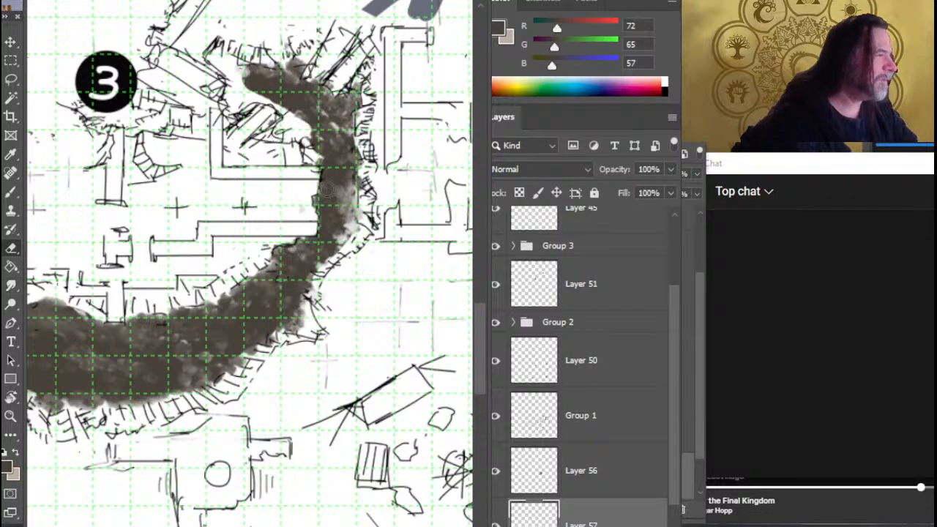
key(r)
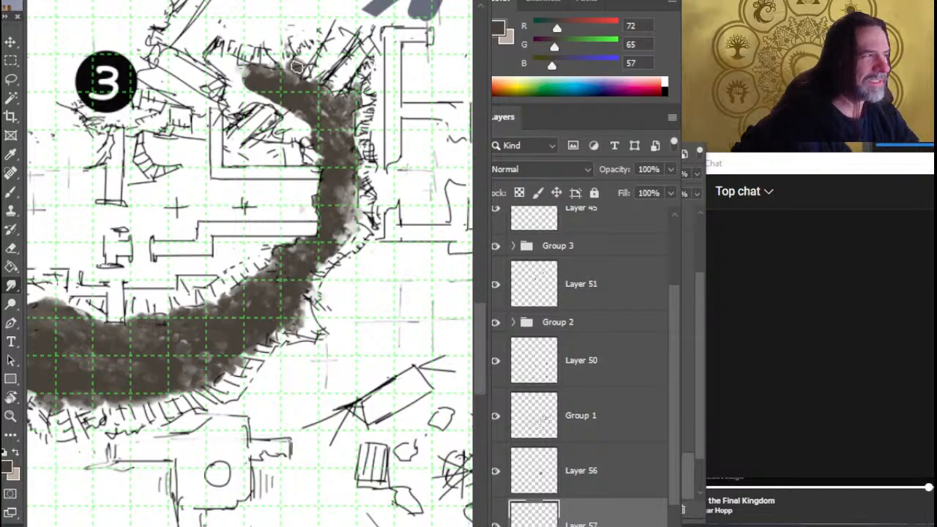
Smudge the trench's northwestern tip outward to the rubble and fallen beams east of marker 3
drag(303, 86, 297, 64)
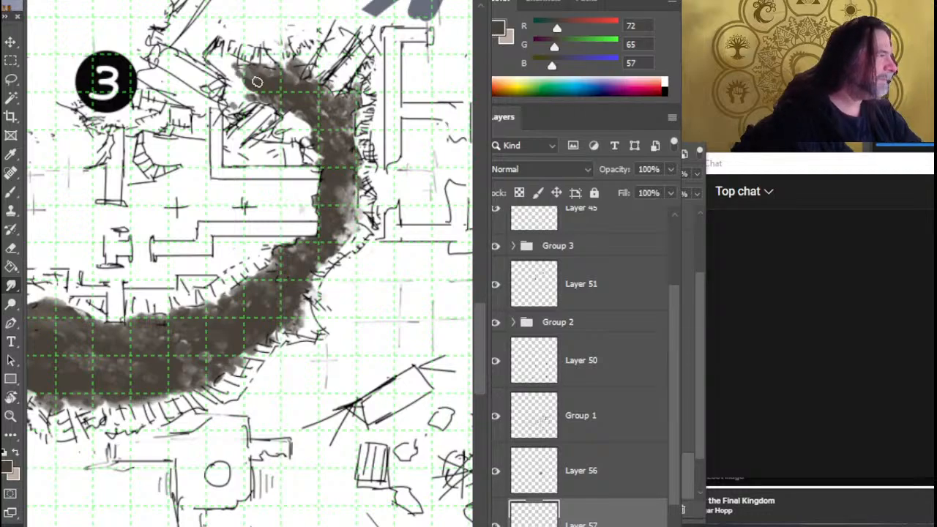
drag(253, 72, 230, 55)
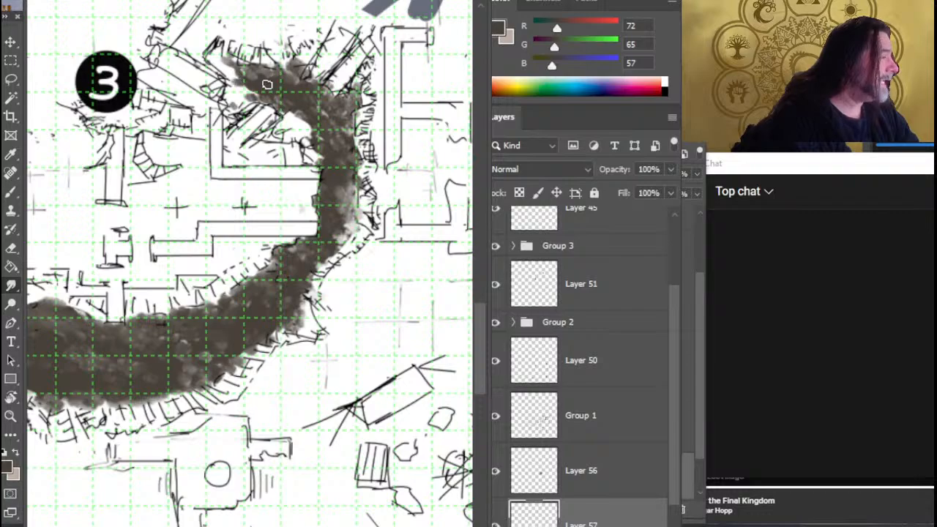
drag(267, 84, 243, 80)
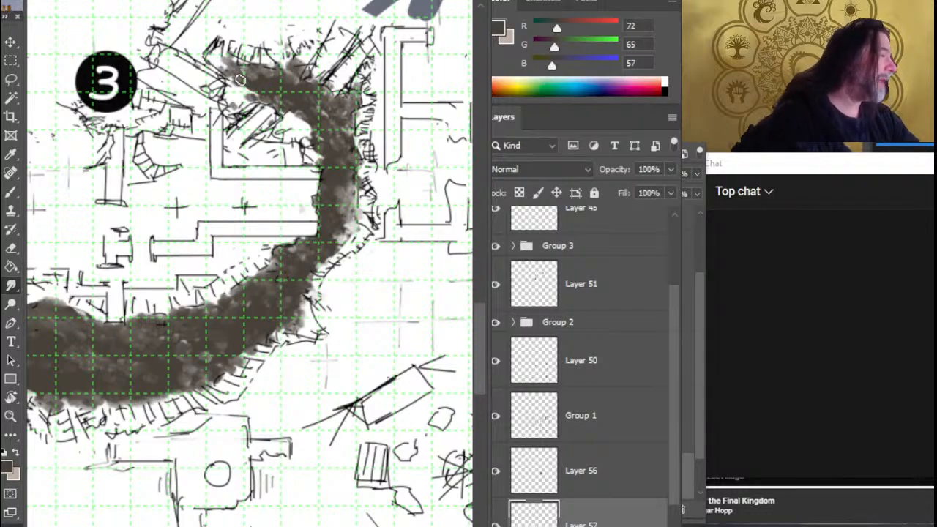
mouse_move(224, 63)
mouse_down()
mouse_move(229, 69)
mouse_move(217, 58)
mouse_up()
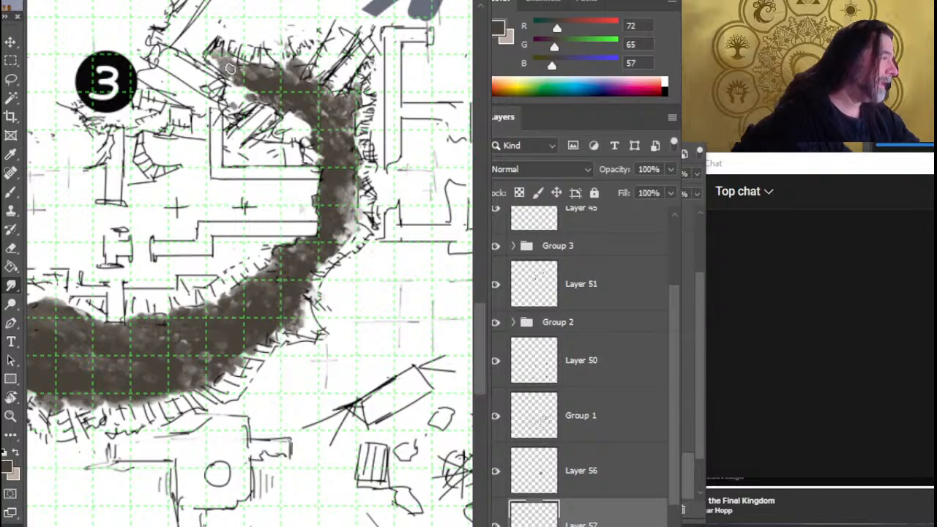
drag(242, 84, 225, 68)
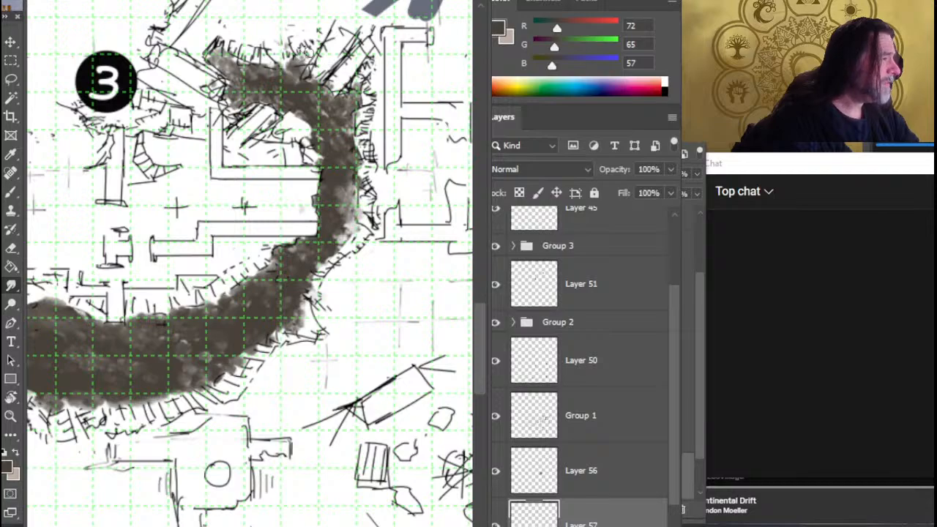
Erase stray paint around the upper tip and smudge the outer edge of the southeastern bend out to the hatching
key(e)
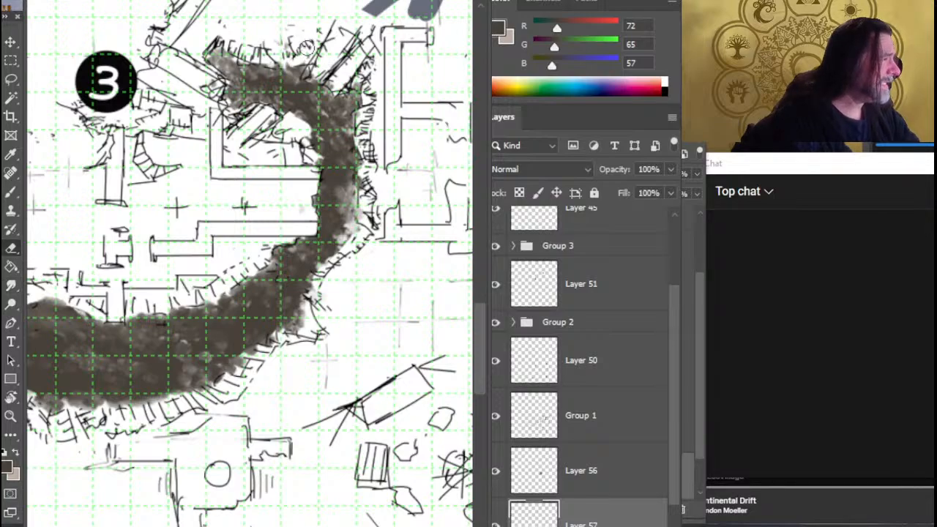
key(r)
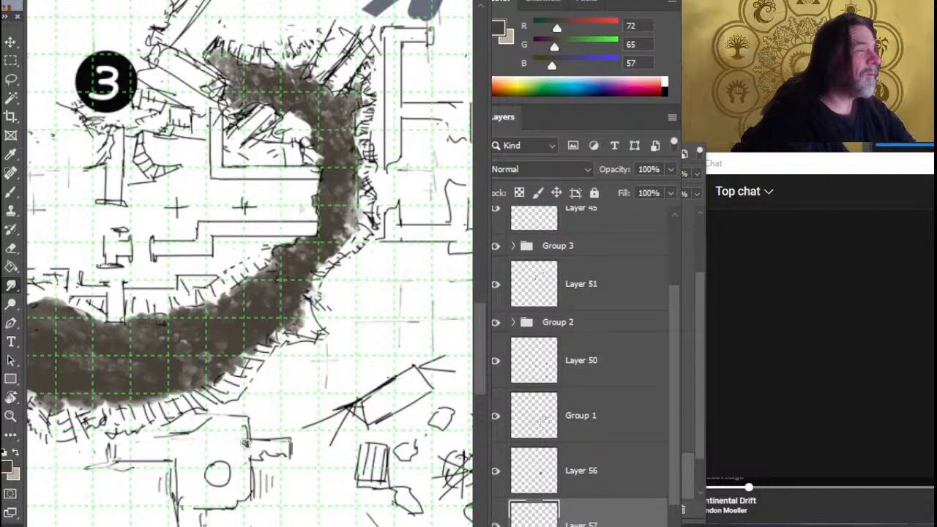
key(e)
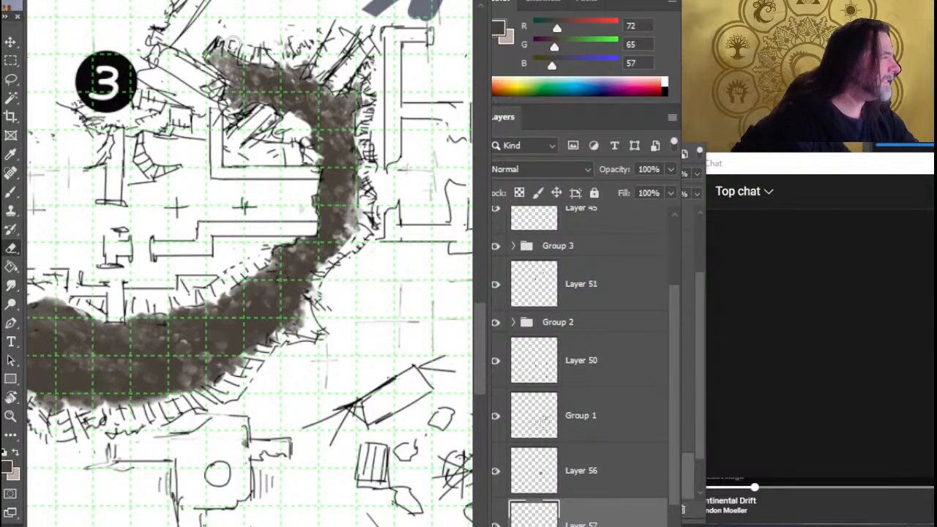
key(r)
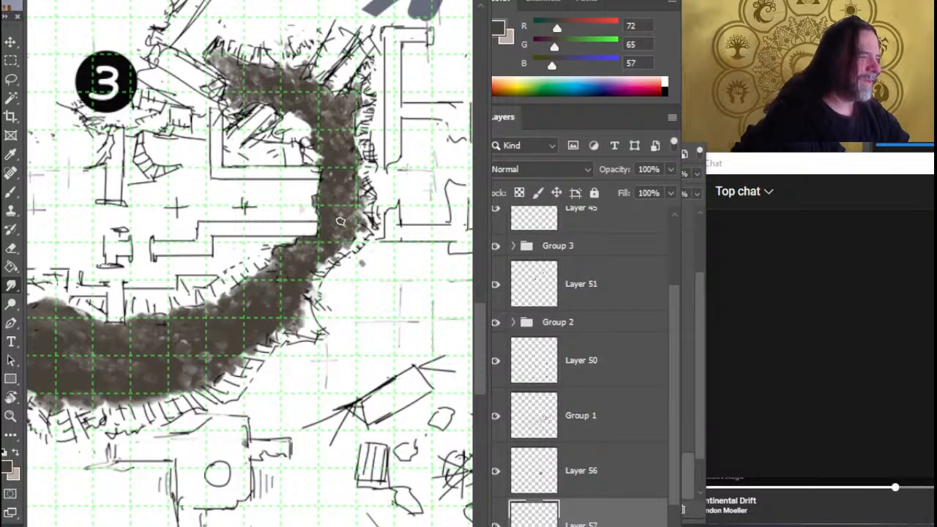
mouse_move(188, 384)
mouse_down()
mouse_move(296, 315)
mouse_move(337, 333)
mouse_up()
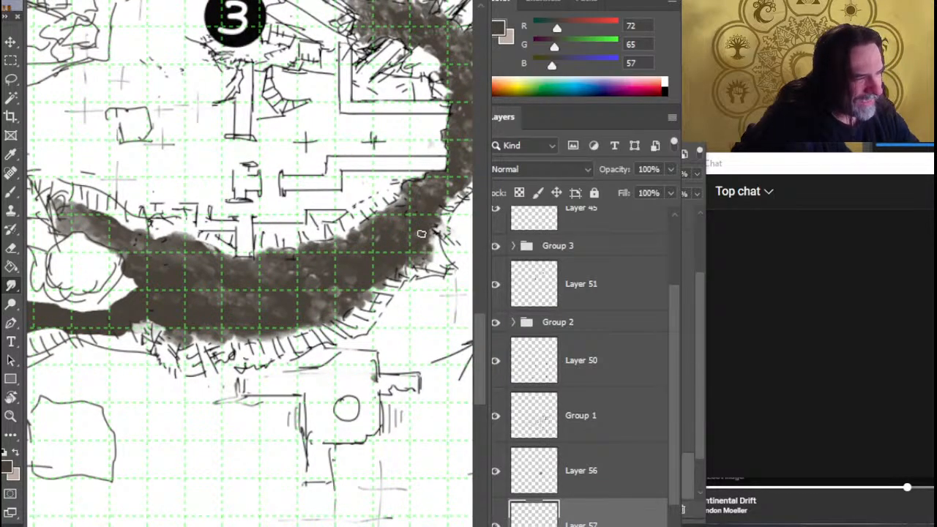
drag(422, 234, 432, 237)
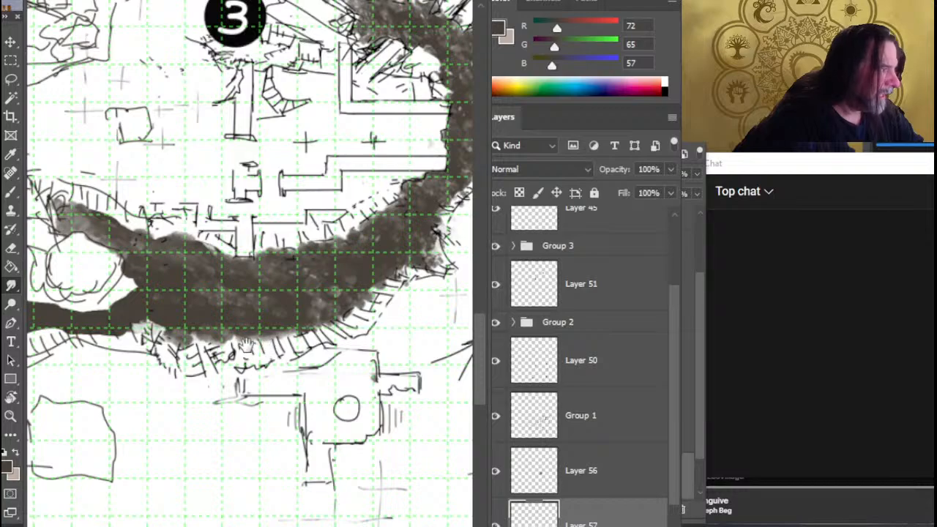
Paint dark brown up to the eastern and lower outline of the round boulder, filling the white gap beside it
mouse_move(246, 347)
mouse_down()
mouse_move(354, 342)
mouse_move(343, 341)
mouse_up()
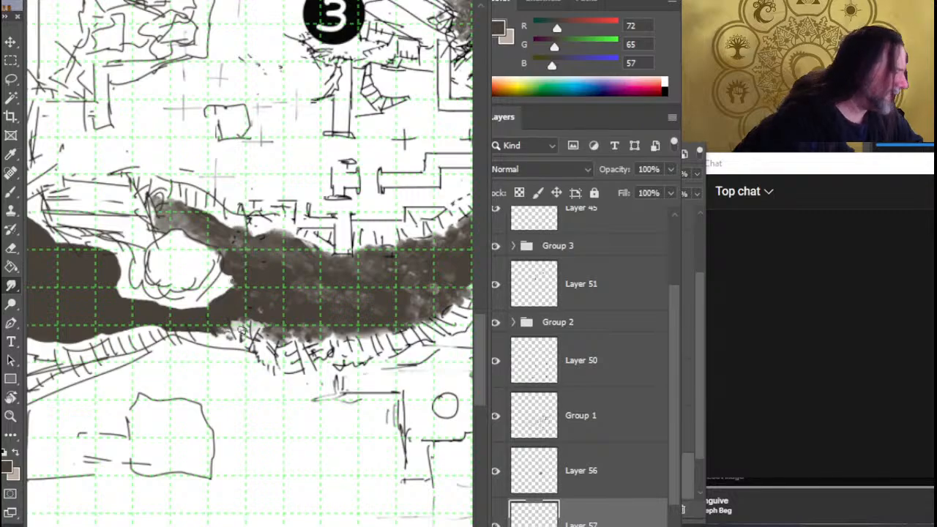
click(300, 319)
click(306, 320)
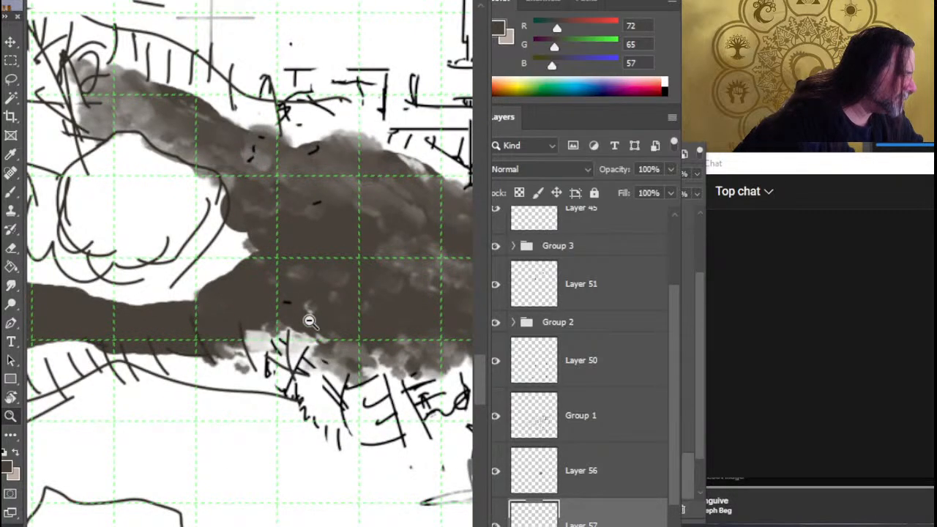
alt+click(307, 338)
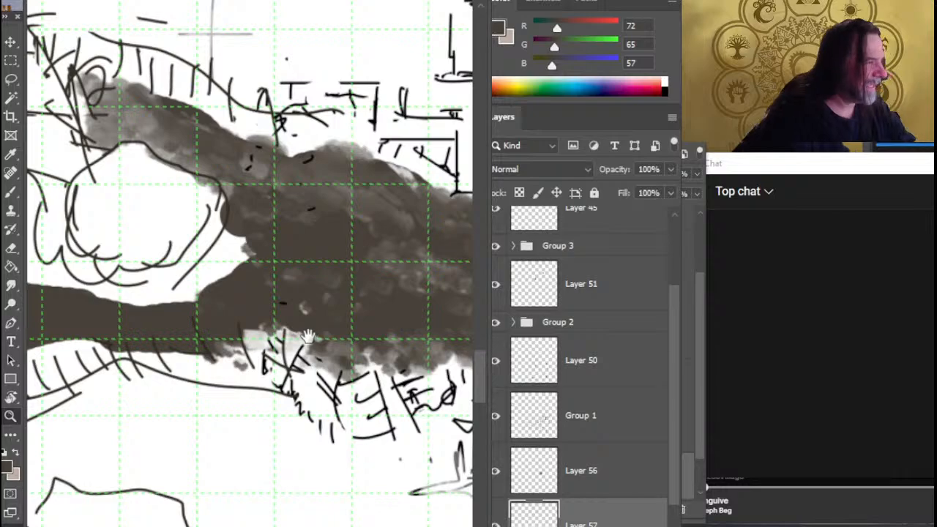
mouse_move(308, 338)
mouse_down()
mouse_move(396, 359)
mouse_move(304, 338)
mouse_up()
key(e)
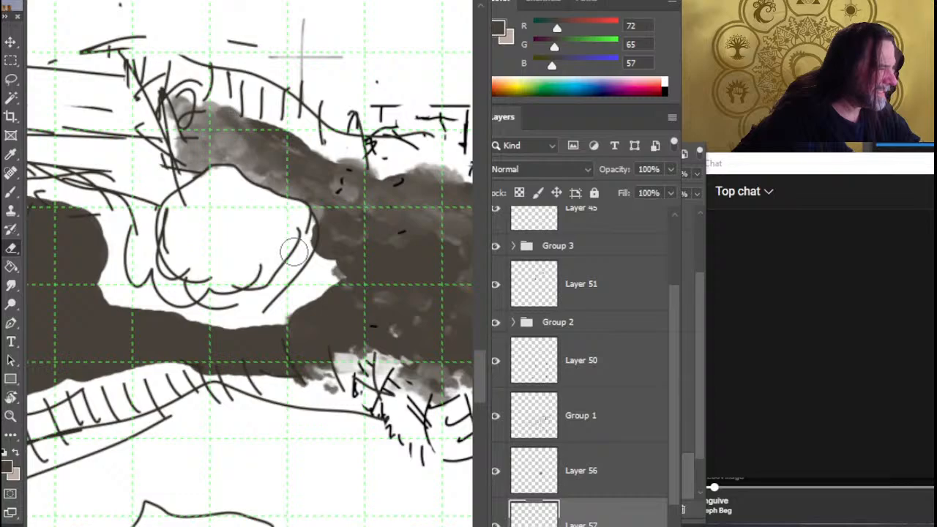
key(b)
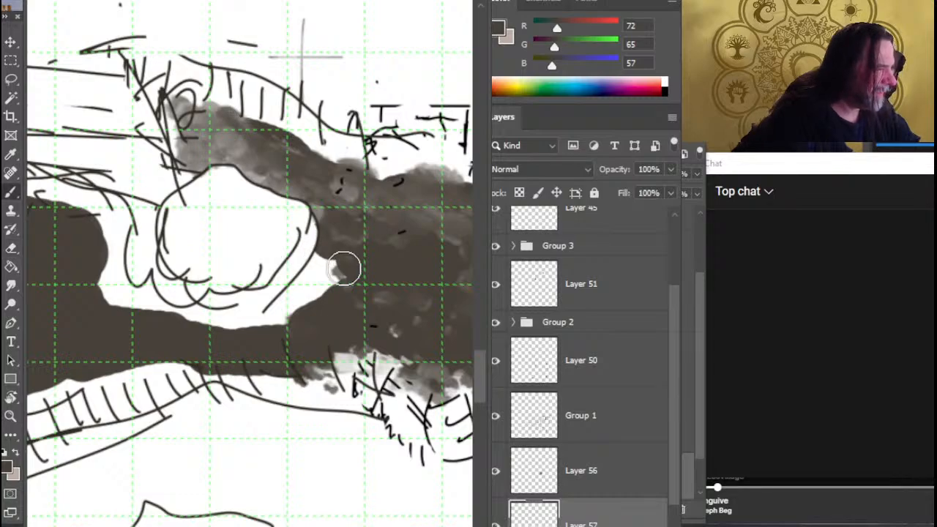
mouse_move(345, 270)
mouse_down()
mouse_move(339, 251)
mouse_move(268, 324)
mouse_move(276, 323)
mouse_move(238, 329)
mouse_move(176, 319)
mouse_up()
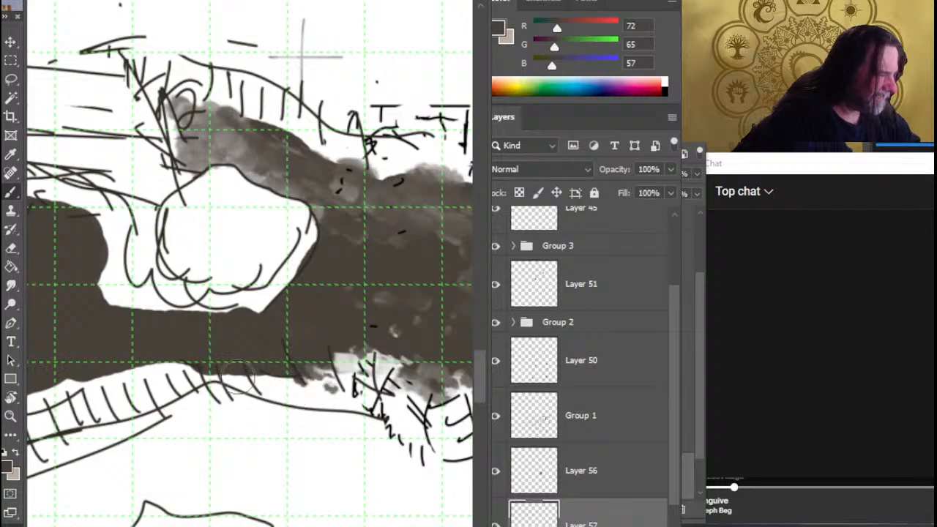
Smudge the fresh dark brown paint below the boulder and along the lower slope edge to roughen it
key(r)
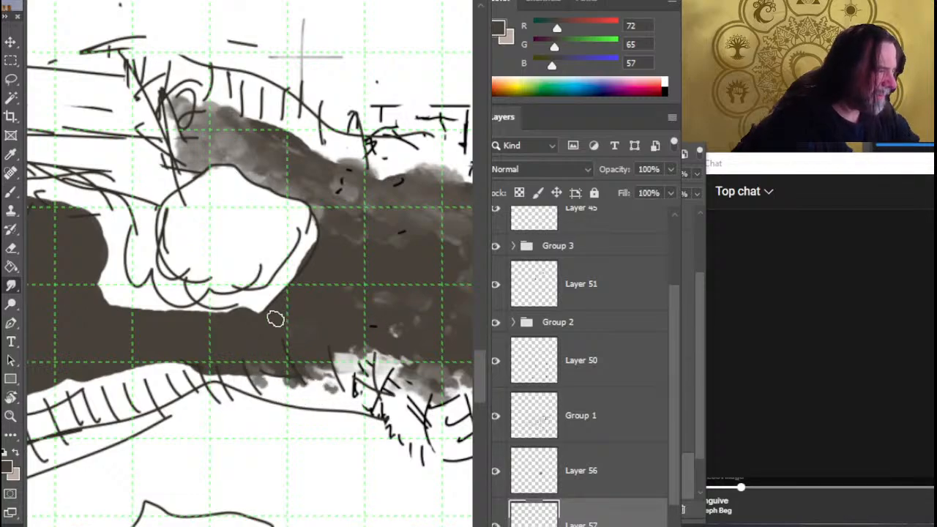
drag(248, 321, 267, 311)
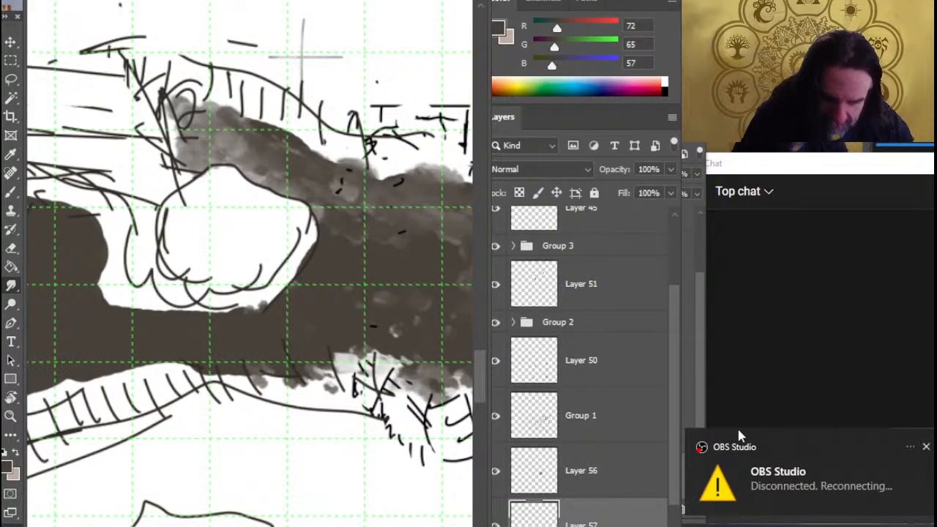
key(alt+Tab)
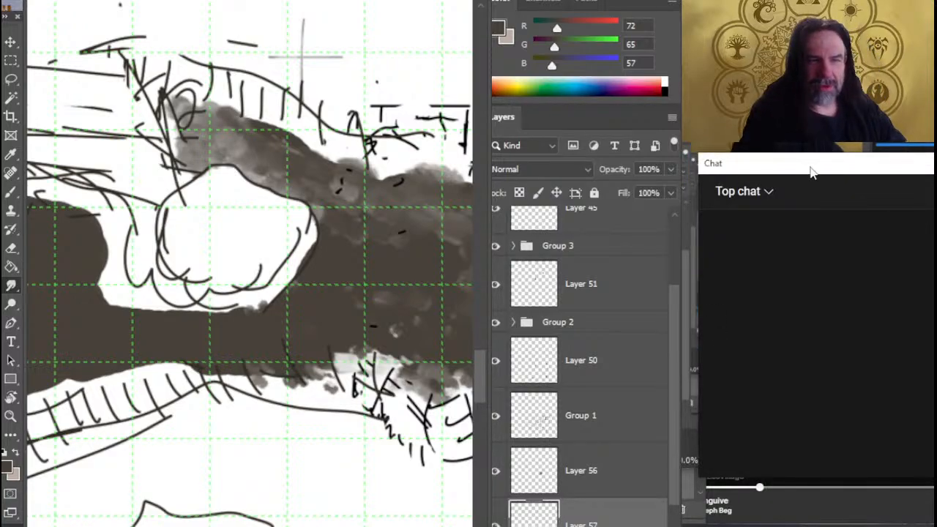
mouse_move(810, 169)
mouse_down()
mouse_move(703, 275)
mouse_move(776, 194)
mouse_move(810, 176)
mouse_move(798, 171)
mouse_move(809, 166)
mouse_up()
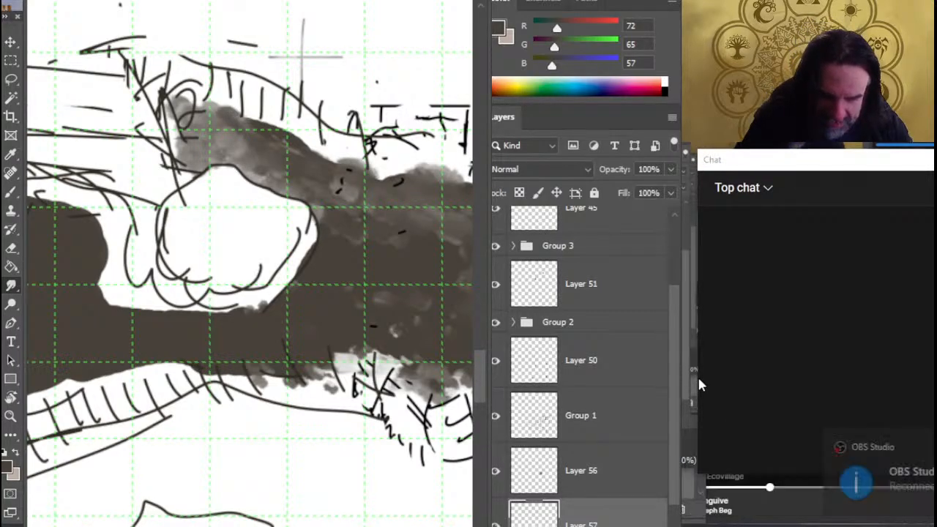
key(alt+Tab)
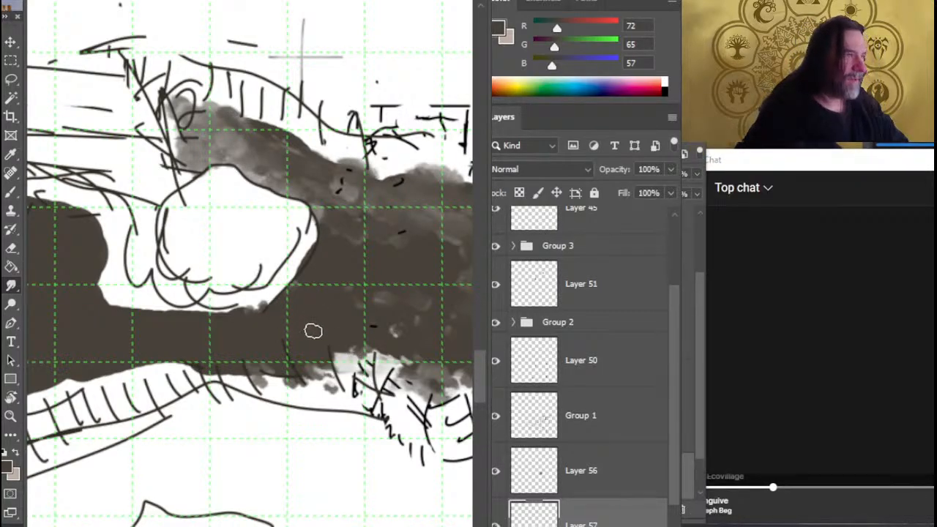
Paint dark brown up to the lower and western outline of the round boulder, filling the white gap between it and the sunken ground
mouse_move(225, 331)
mouse_down()
mouse_move(341, 298)
mouse_move(377, 301)
mouse_up()
key(b)
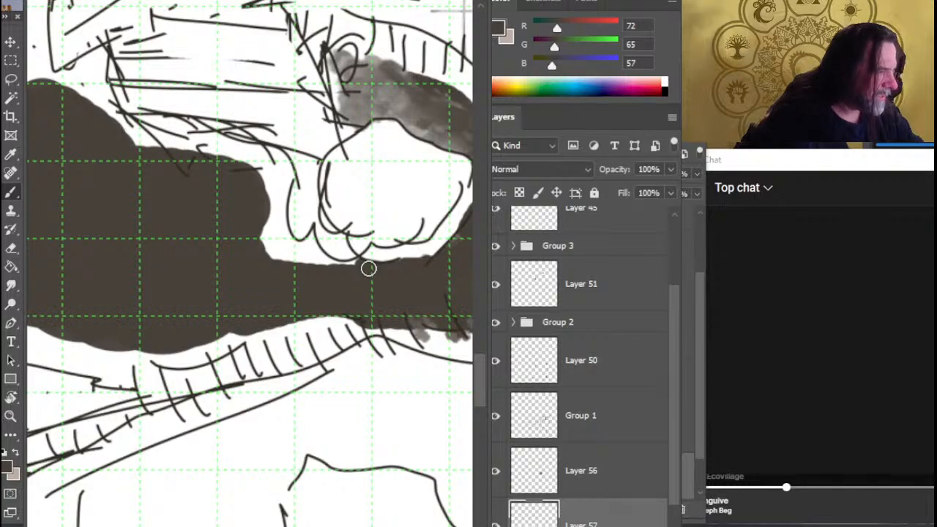
key(r)
key(b)
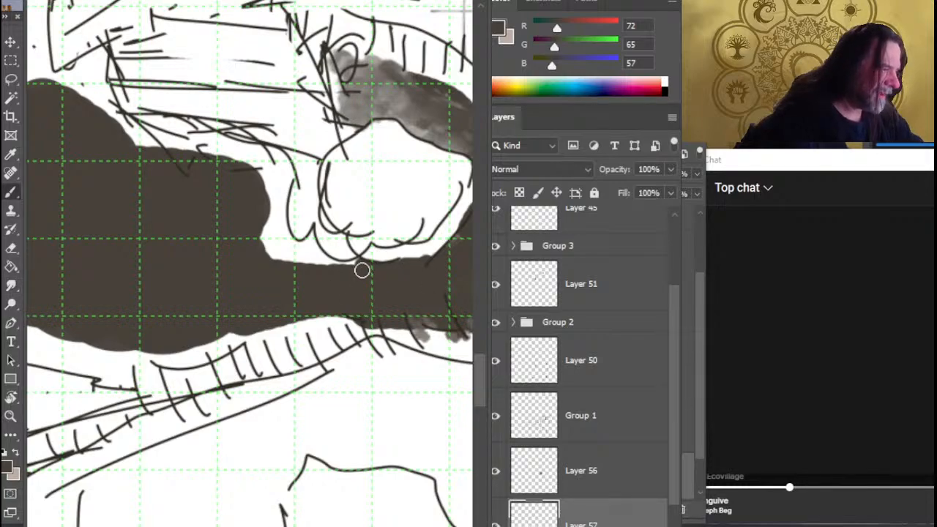
mouse_move(361, 269)
mouse_down()
mouse_move(313, 256)
mouse_move(306, 231)
mouse_move(301, 257)
mouse_move(266, 261)
mouse_up()
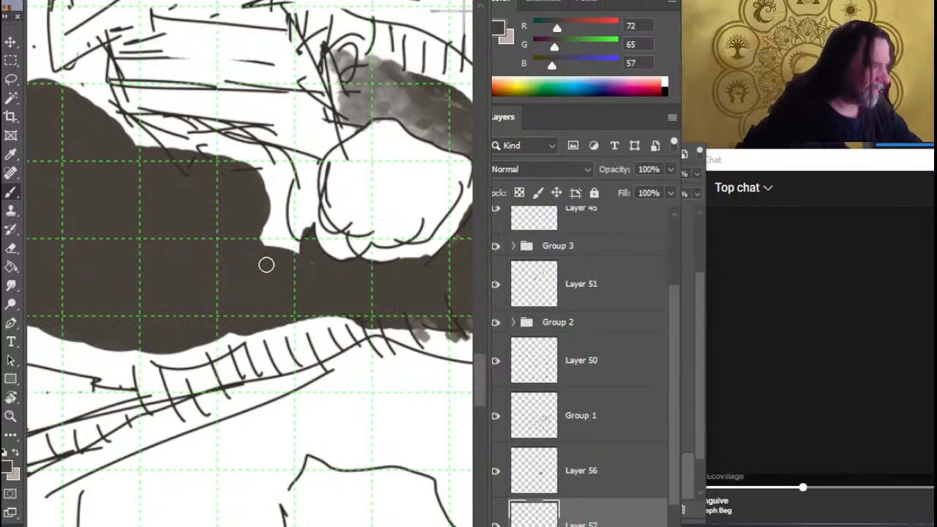
mouse_move(256, 229)
mouse_down()
mouse_move(296, 242)
mouse_move(282, 235)
mouse_up()
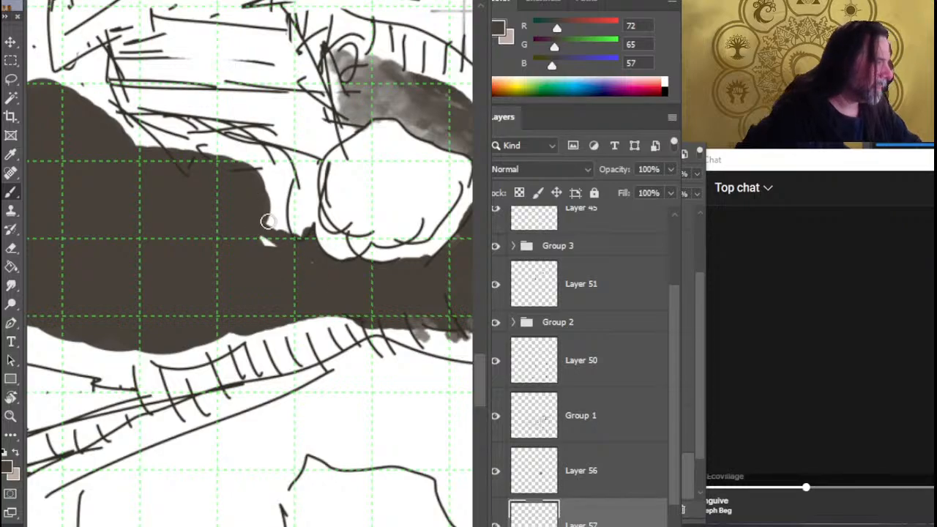
Extend the dark brown sunken ground down to the sketched outline southwest of the boulder, beside the hatched slope
key(z)
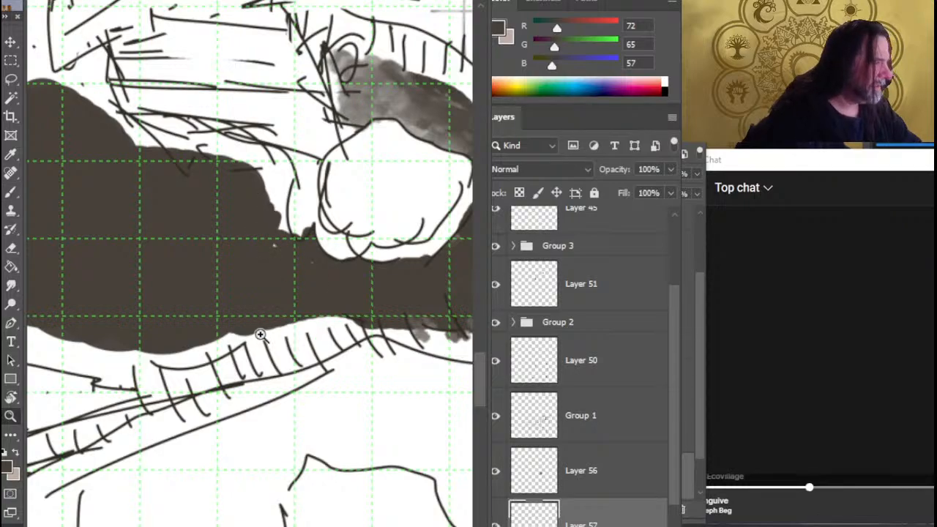
mouse_move(262, 336)
mouse_down()
mouse_move(233, 335)
mouse_move(262, 355)
mouse_move(349, 335)
mouse_up()
key(b)
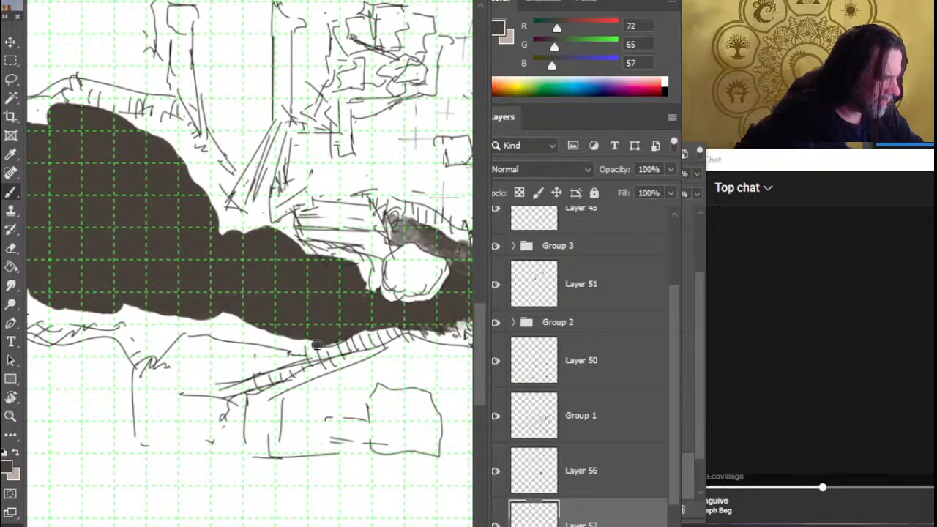
drag(358, 378, 451, 378)
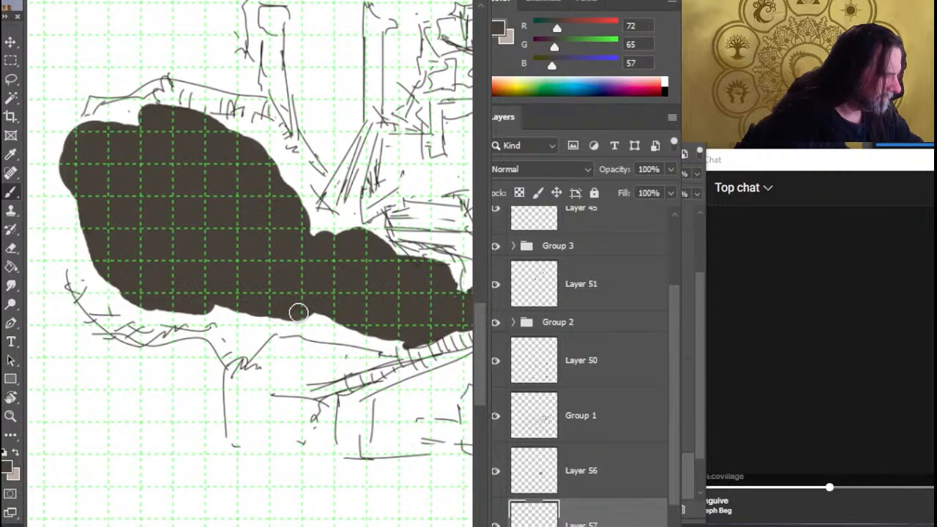
mouse_move(343, 333)
mouse_down()
mouse_move(299, 313)
mouse_move(365, 334)
mouse_up()
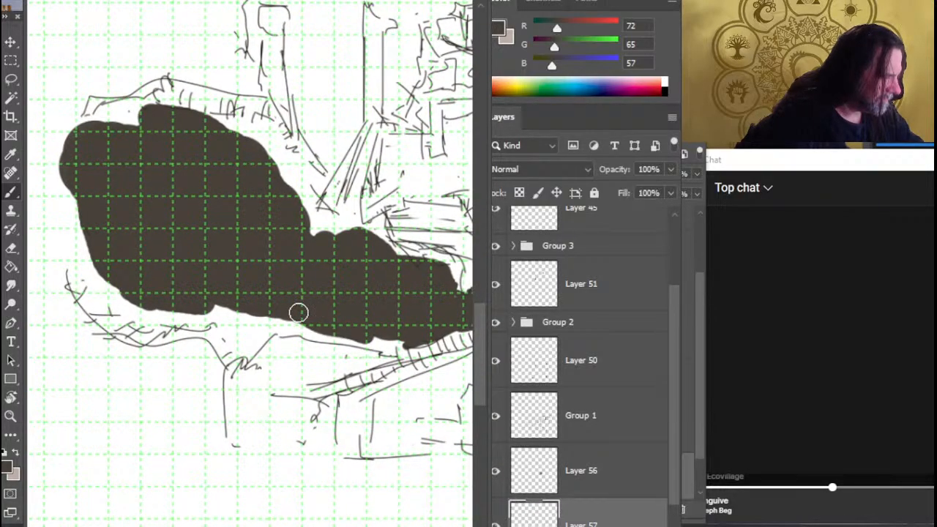
mouse_move(309, 325)
mouse_down()
mouse_move(341, 341)
mouse_move(399, 348)
mouse_up()
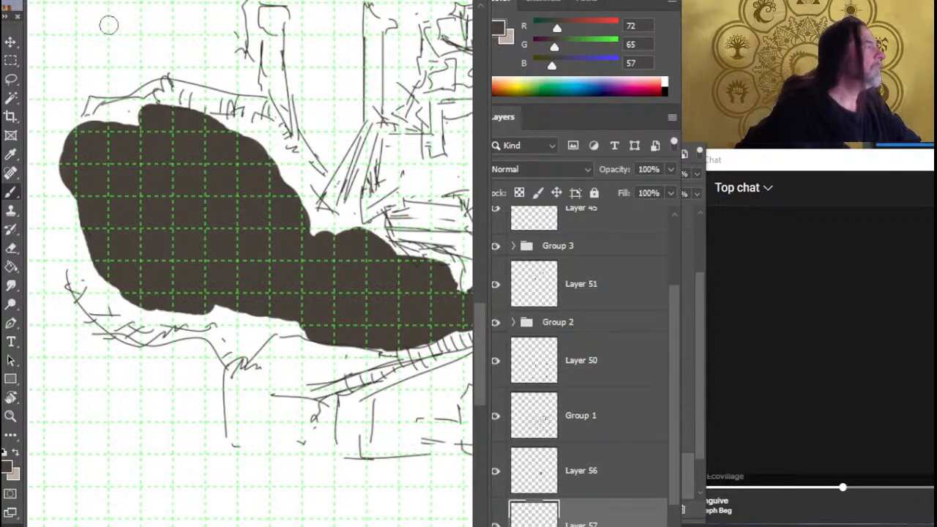
click(130, 147)
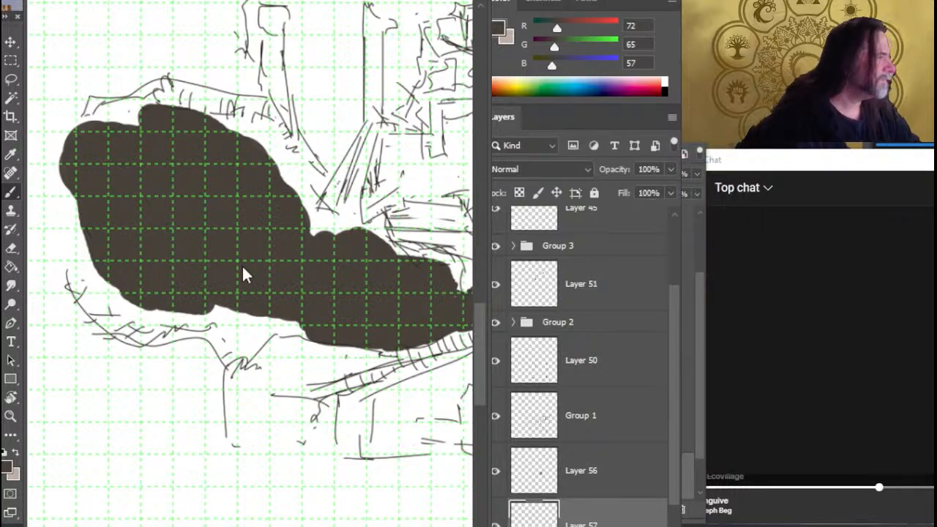
Move the refrec group's reference images southwest into the empty area west of the dark brown ground
key(z)
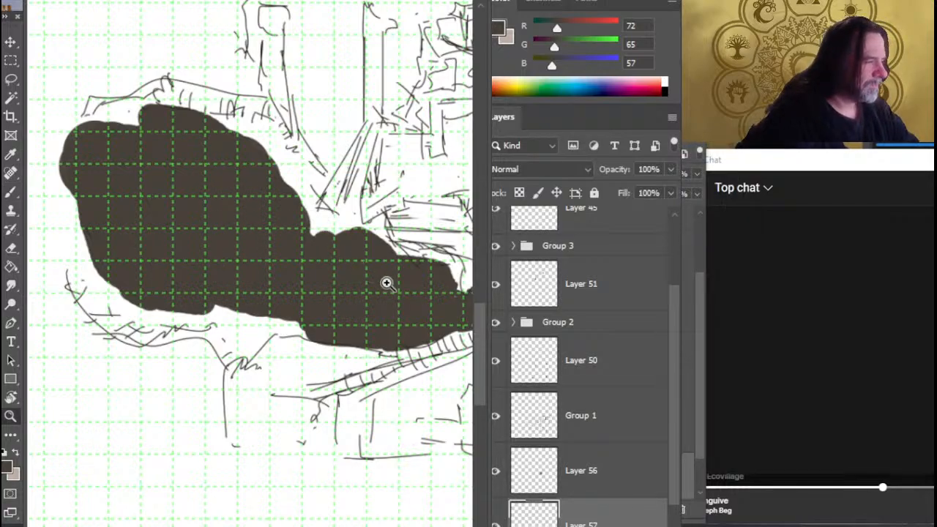
drag(391, 284, 270, 278)
mouse_move(417, 284)
mouse_down()
mouse_move(325, 293)
mouse_move(337, 291)
mouse_up()
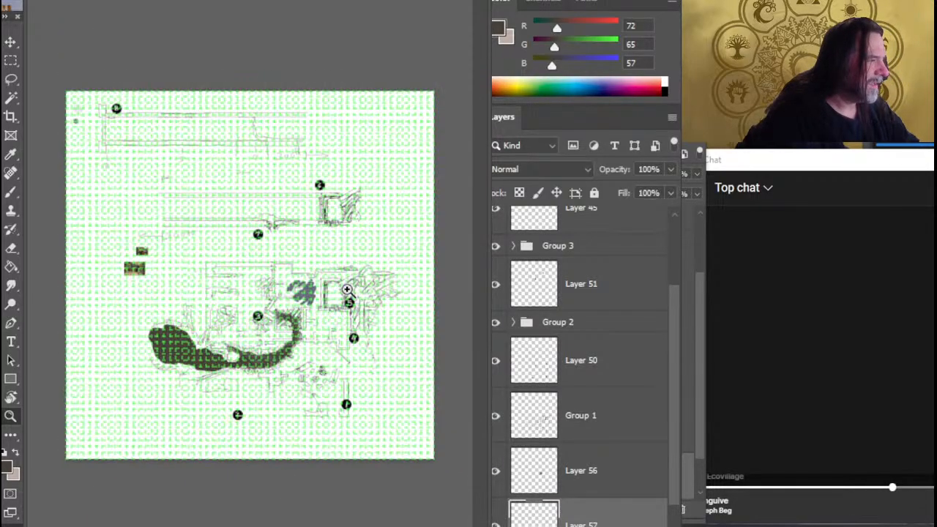
scroll(657, 314, up, 3)
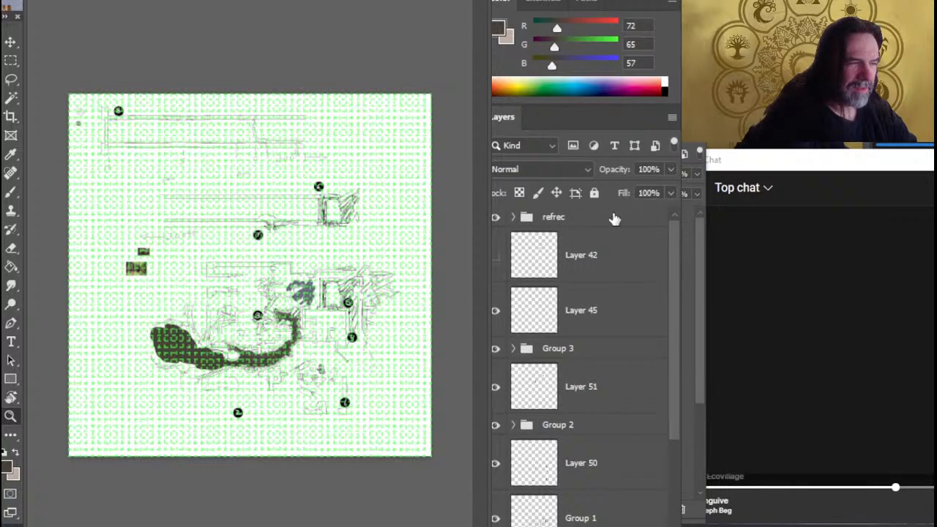
click(613, 216)
key(v)
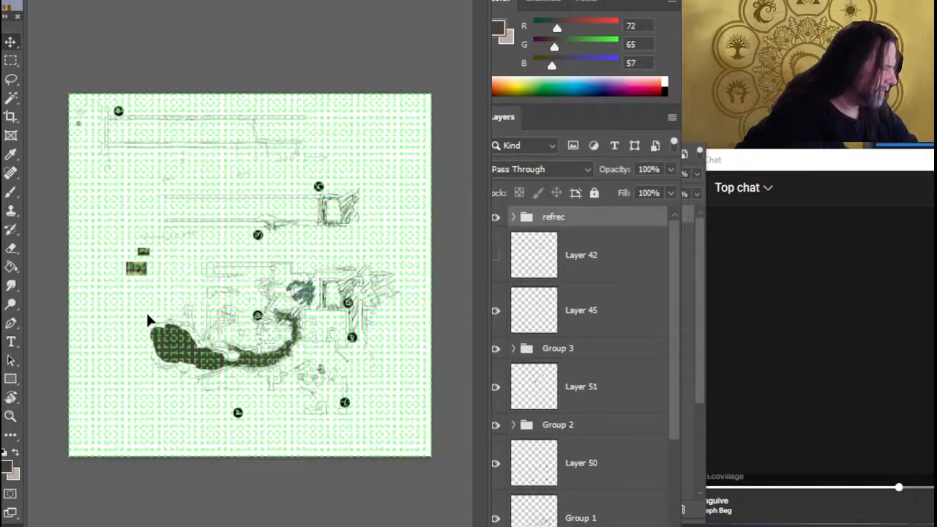
drag(147, 315, 137, 350)
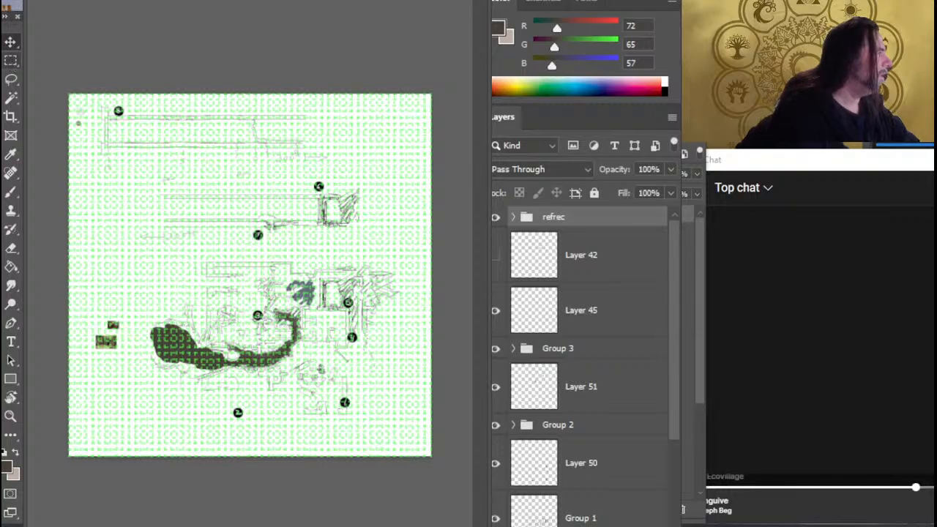
Set the canvas height to 40 inches with the anchor at bottom centre, cropping away the upper part of the map
click(10, 60)
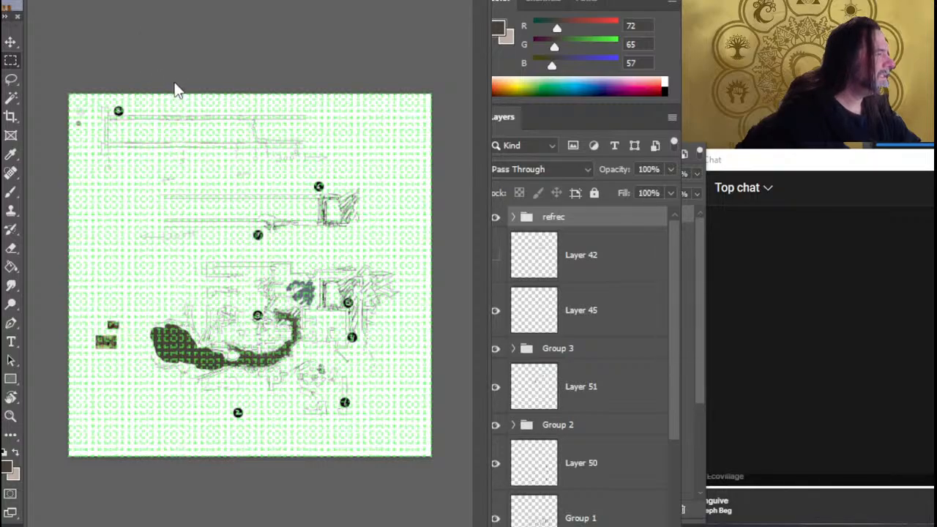
key(ctrl+alt+c)
click(791, 312)
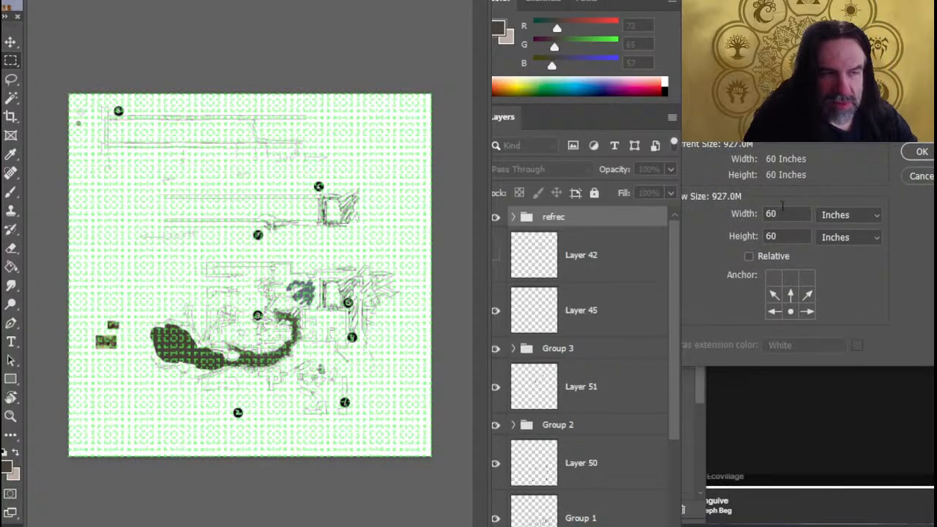
double_click(787, 235)
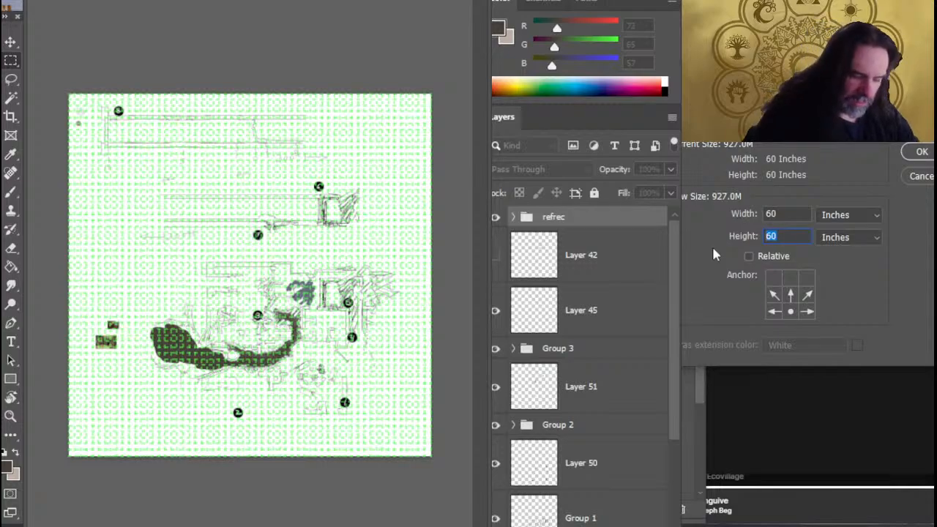
text(40)
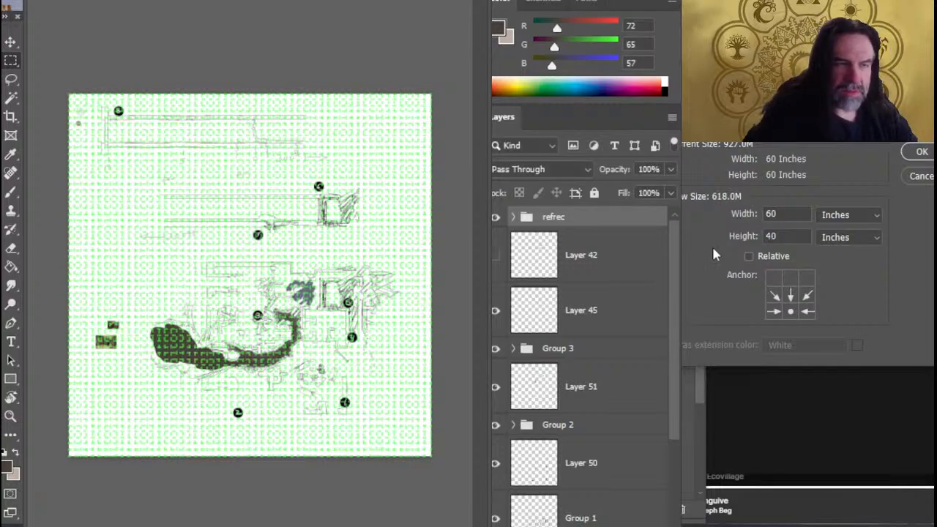
key(Return)
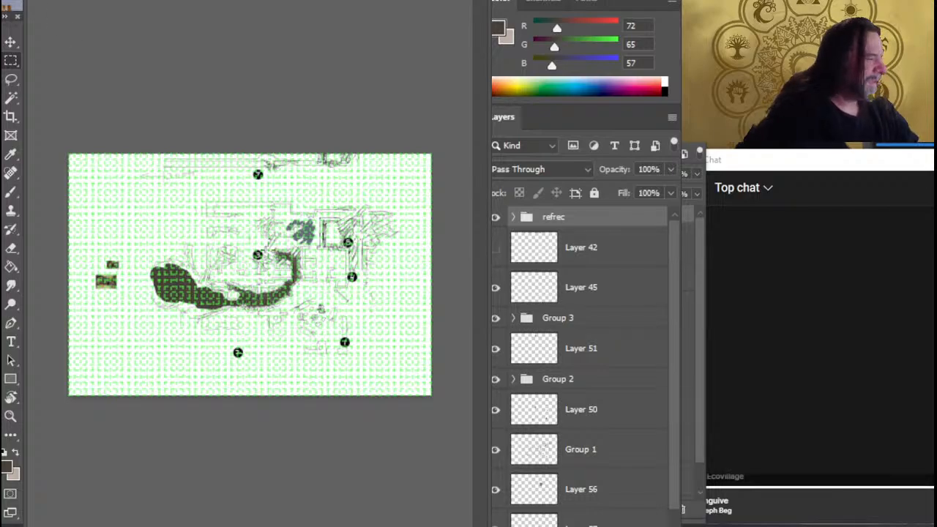
Delete Layer 42, Layer 45, Group 3, Layer 51 and Group 2 from the layer stack
key(z)
drag(216, 294, 311, 327)
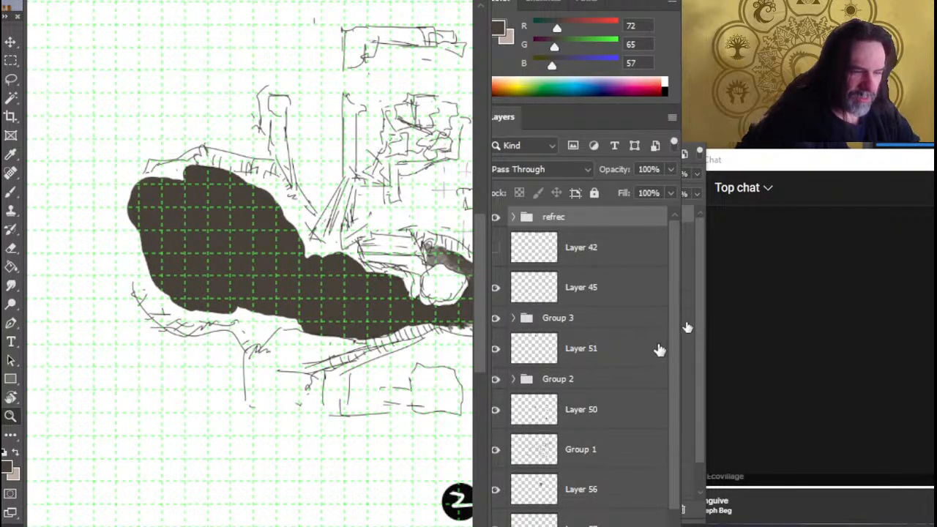
click(580, 244)
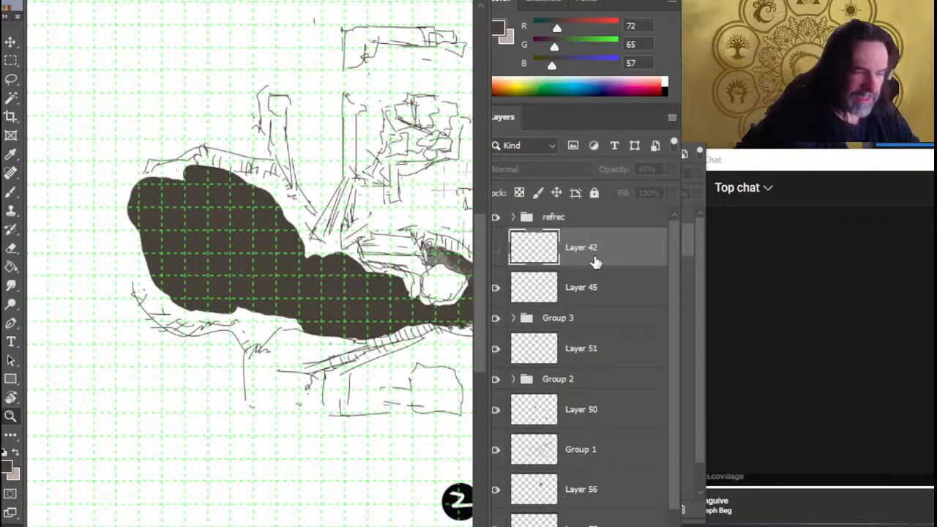
scroll(672, 372, down, 1)
scroll(674, 399, up, 1)
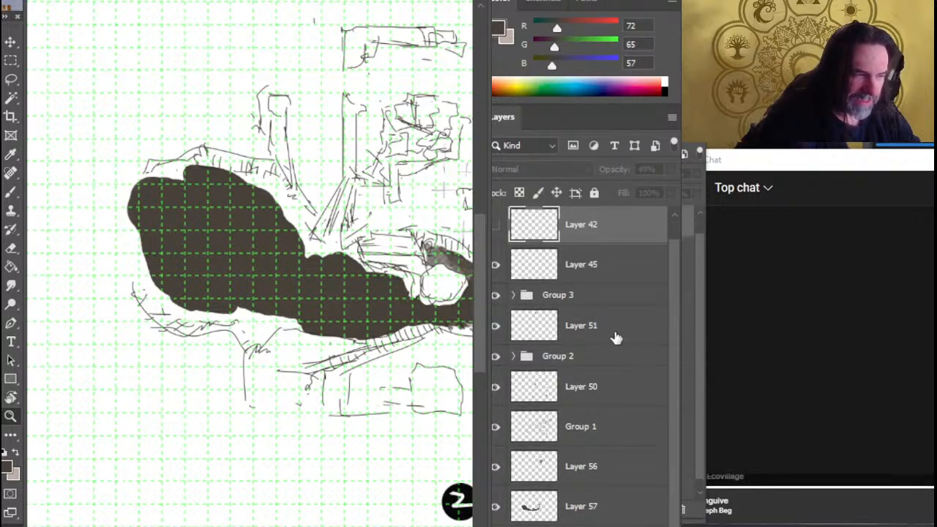
shift+click(584, 333)
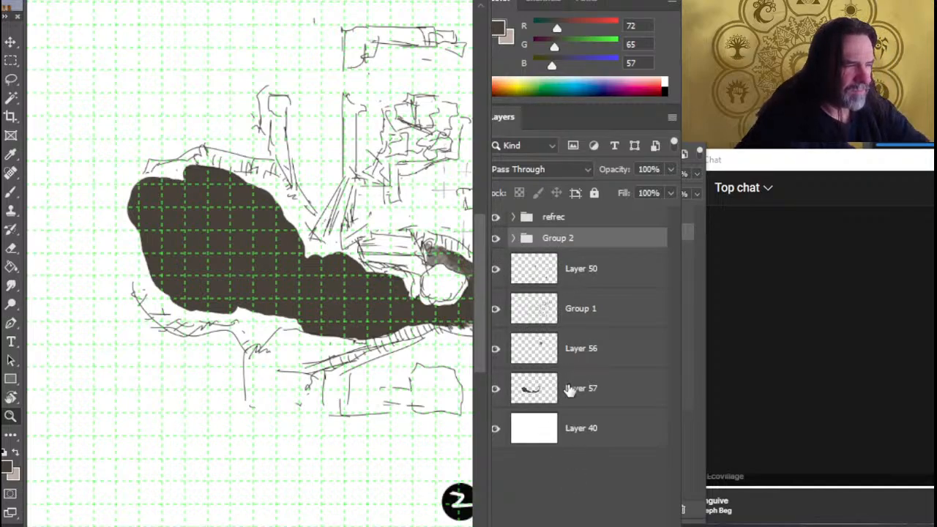
key(Delete)
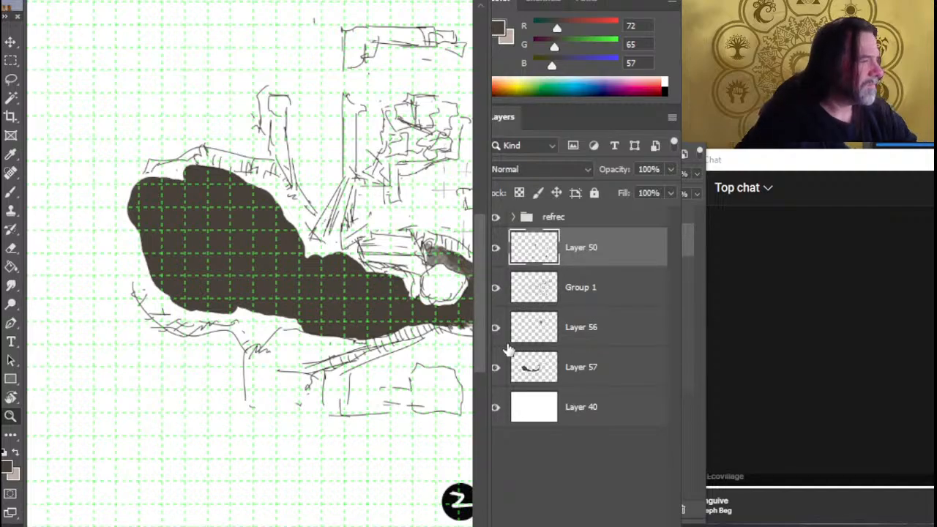
Check what Layer 50 contains by toggling its visibility, rename it "dots" and lock it completely
click(496, 247)
click(497, 254)
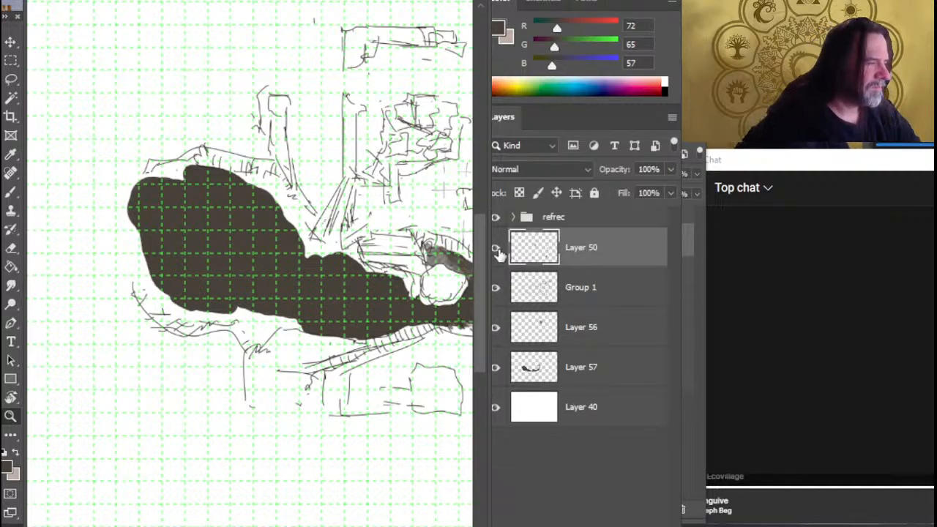
drag(329, 270, 209, 268)
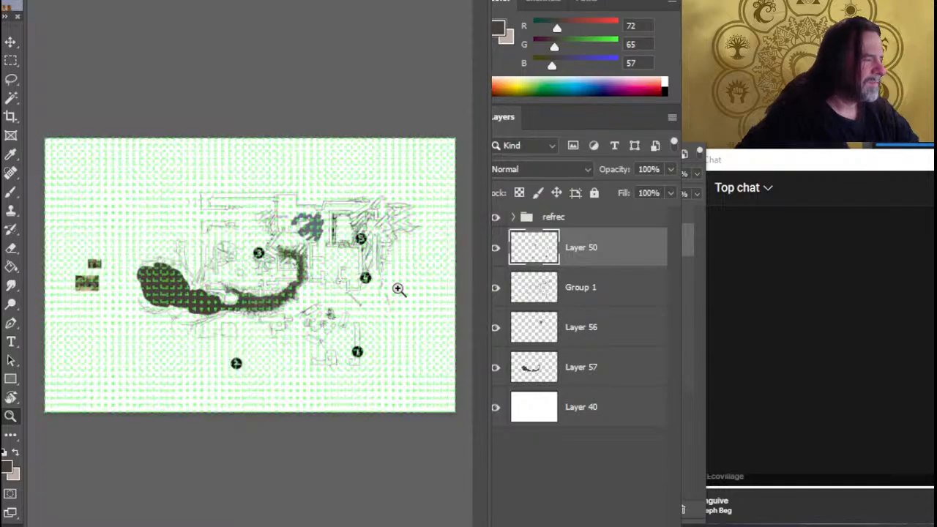
click(496, 249)
click(496, 253)
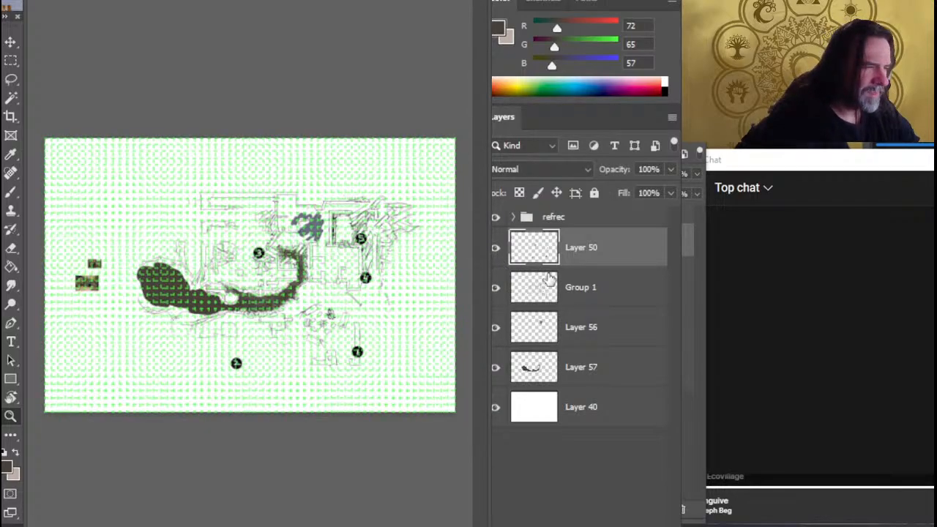
double_click(581, 254)
text(dots)
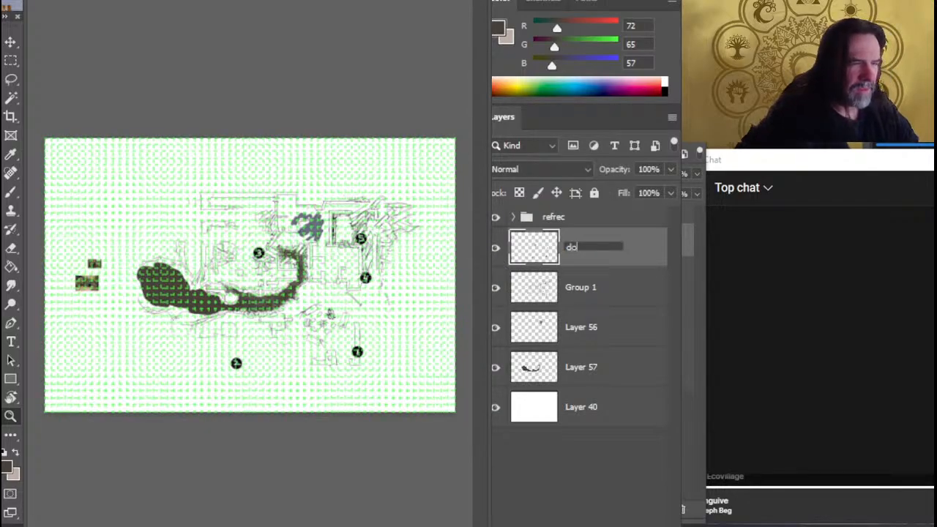
key(Return)
click(594, 194)
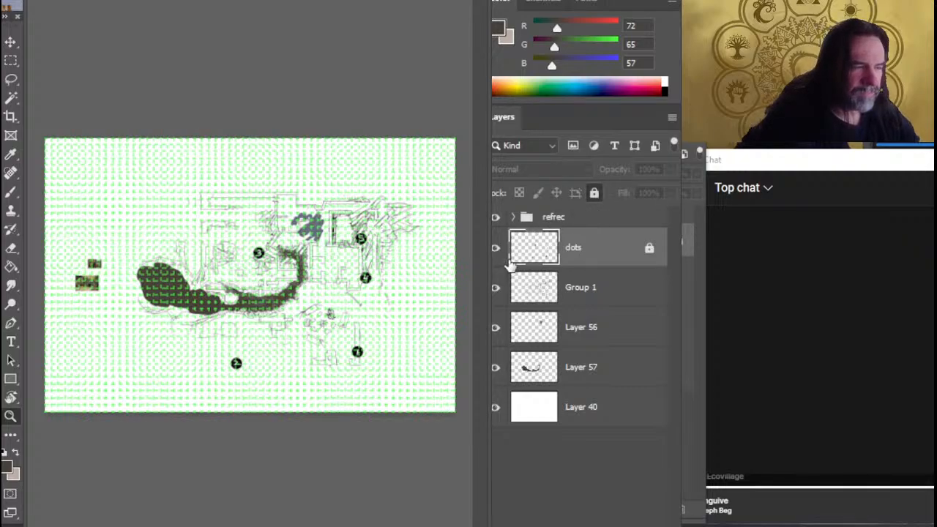
Check the contents of the Group 1 layer and Layer 56 by toggling their visibility, and select Layer 57
click(496, 289)
click(496, 290)
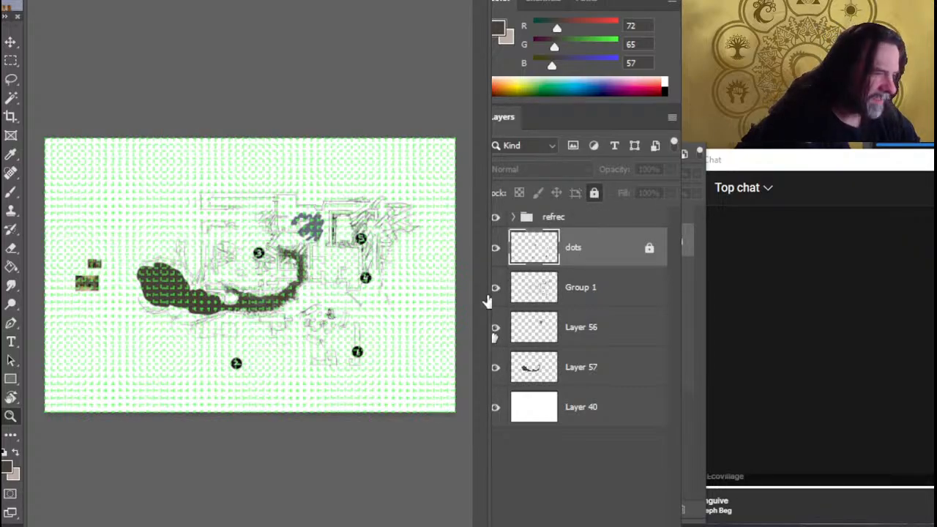
click(496, 328)
click(496, 330)
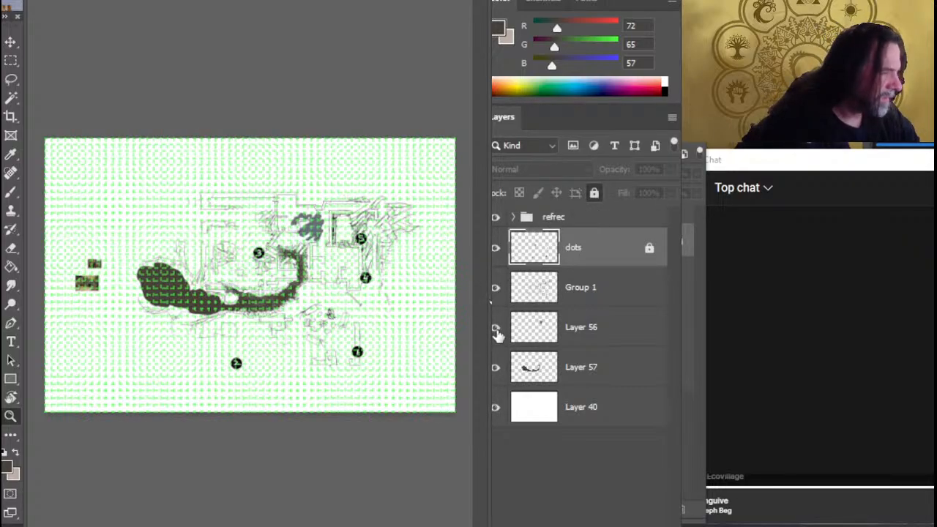
click(593, 379)
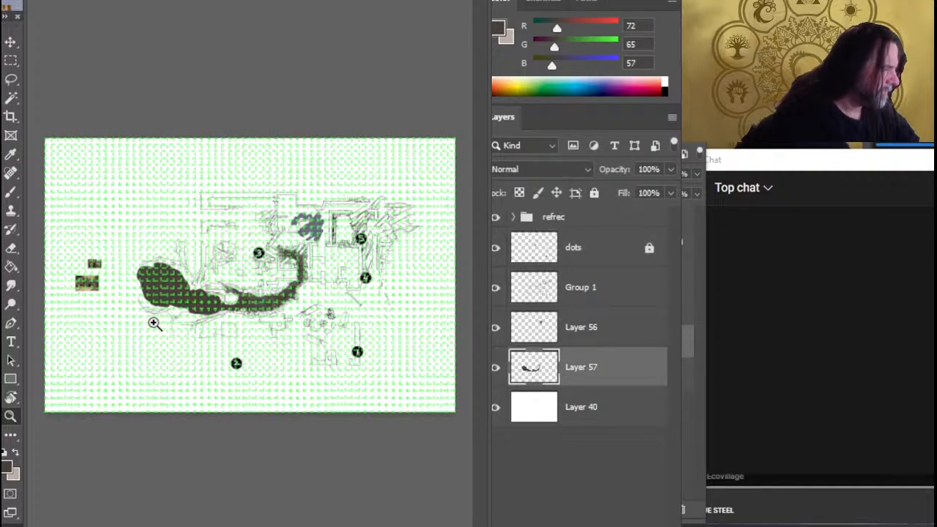
Brush more dark brown onto Layer 57 to extend the sunken ground's large western lobe towards its sketched lower, left and upper outlines
mouse_move(236, 319)
mouse_down()
mouse_move(257, 324)
mouse_move(224, 325)
mouse_move(232, 325)
mouse_up()
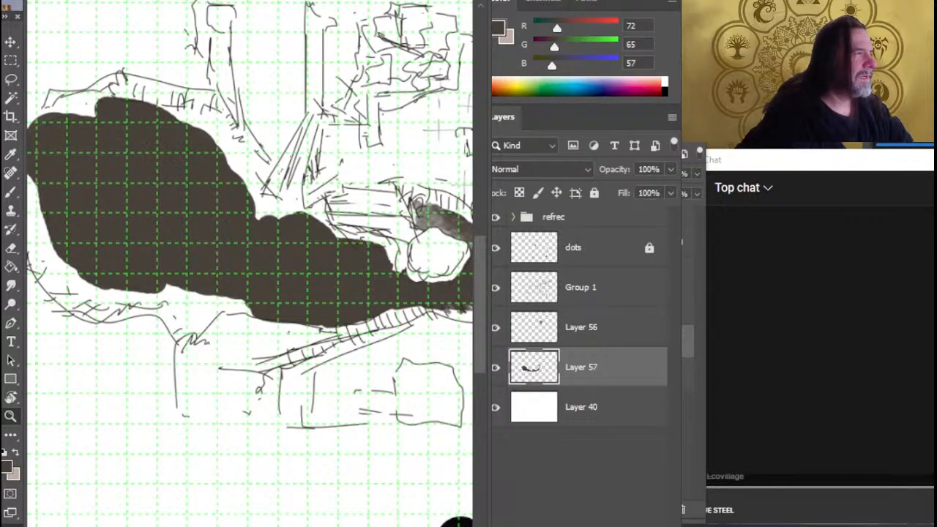
key(ctrl+w)
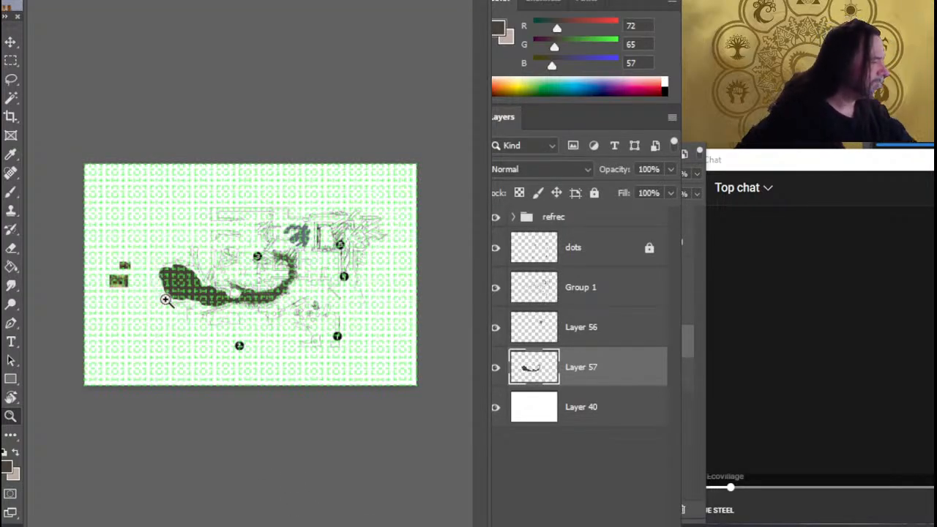
drag(153, 297, 252, 304)
key(b)
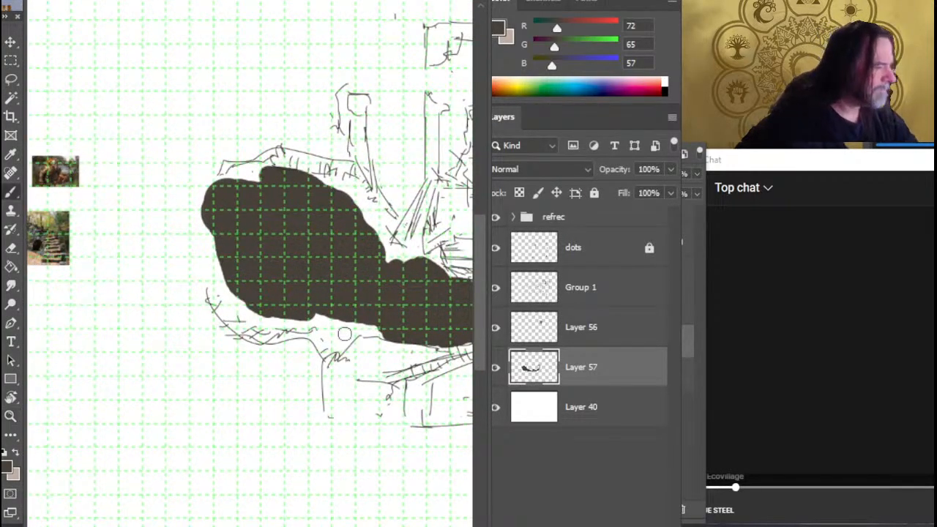
mouse_move(317, 311)
mouse_down()
mouse_move(340, 324)
mouse_move(366, 322)
mouse_up()
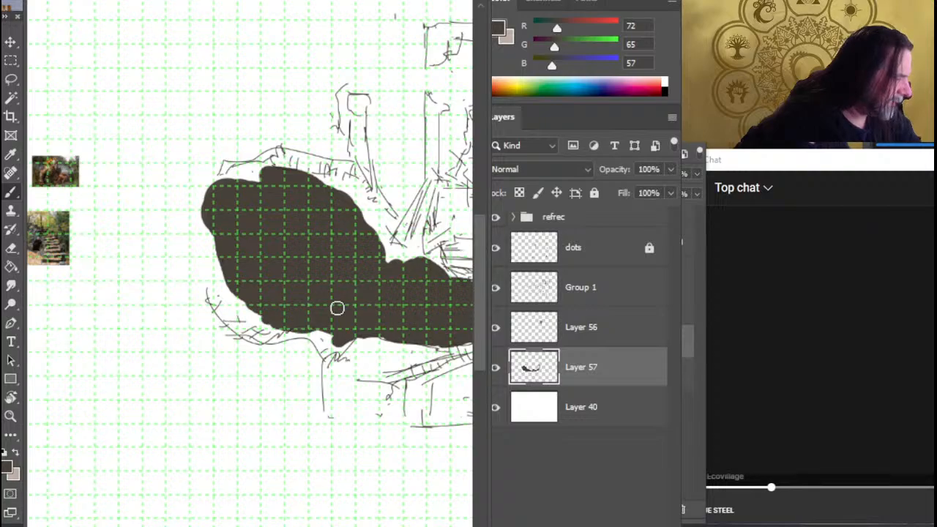
mouse_move(268, 323)
mouse_down()
mouse_move(225, 288)
mouse_move(203, 248)
mouse_move(209, 238)
mouse_up()
drag(234, 181, 257, 175)
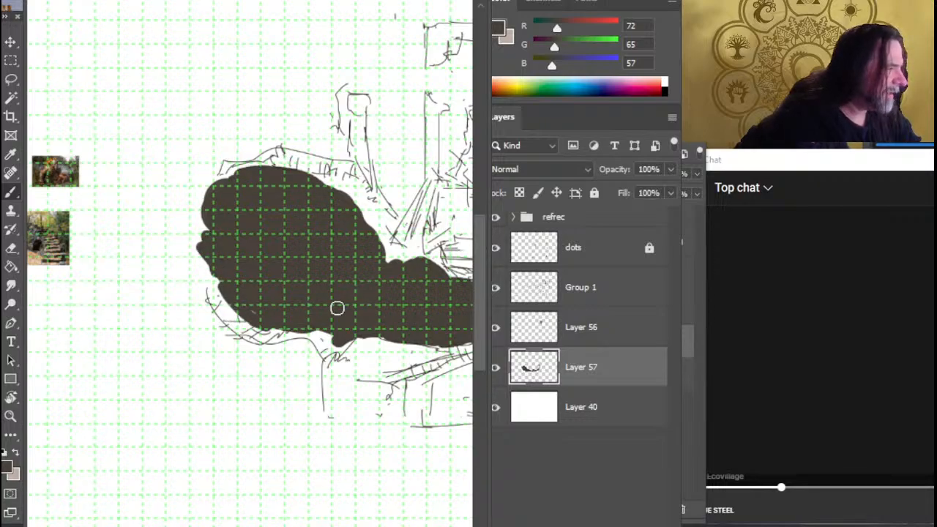
mouse_move(321, 188)
mouse_down()
mouse_move(336, 186)
mouse_move(324, 178)
mouse_move(396, 229)
mouse_move(381, 246)
mouse_move(391, 258)
mouse_move(410, 252)
mouse_up()
mouse_move(399, 343)
mouse_down()
mouse_move(172, 307)
mouse_move(283, 360)
mouse_move(254, 375)
mouse_up()
drag(363, 288, 314, 333)
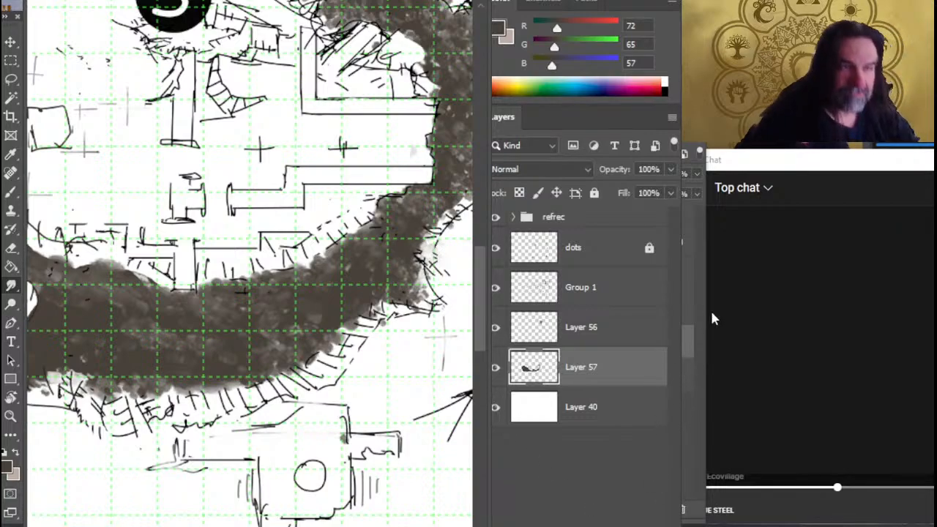
click(768, 487)
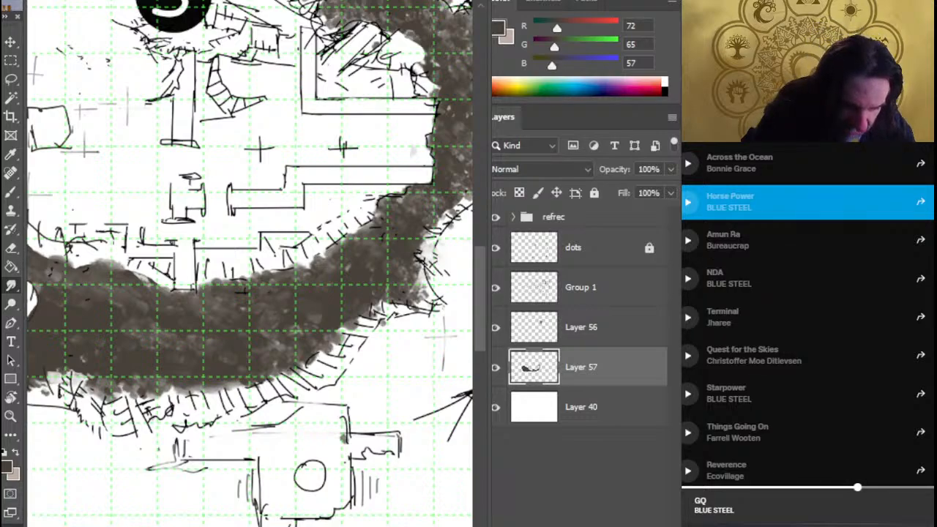
drag(805, 113, 851, 112)
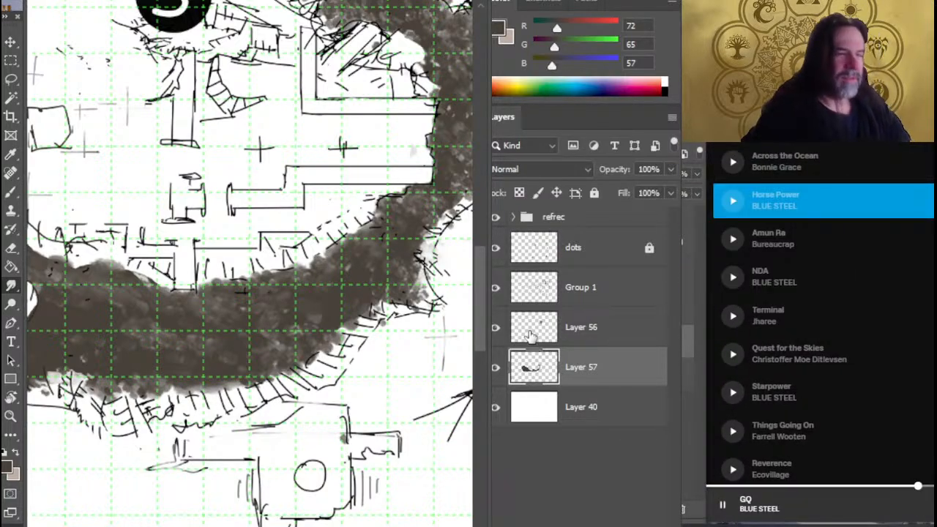
key(alt+Tab)
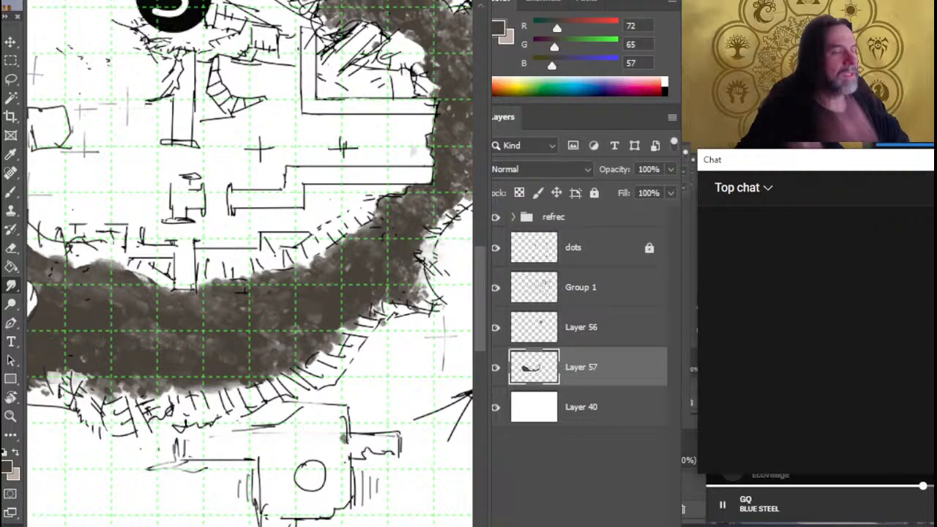
Reposition the map's document window and the colour and layers panel group so the title bar and layer visibility controls are fully visible
drag(249, 0, 238, 15)
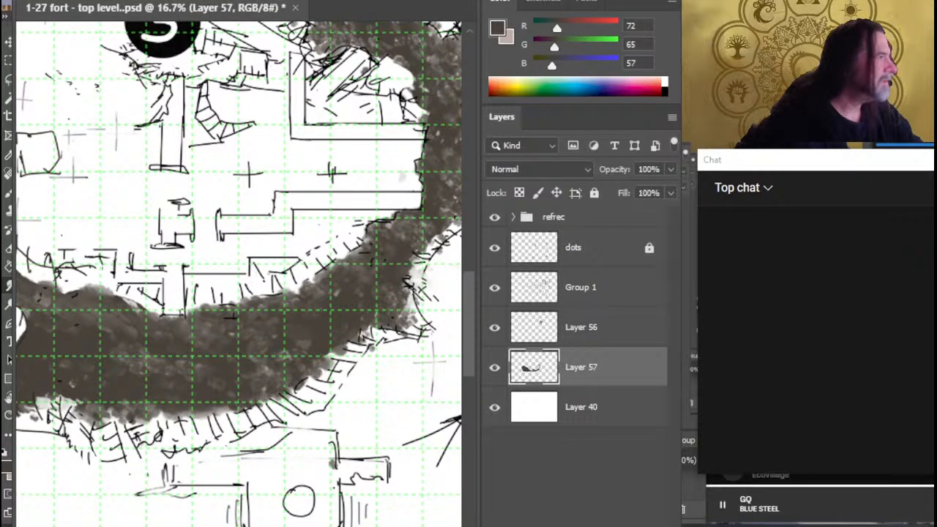
drag(238, 9, 249, 17)
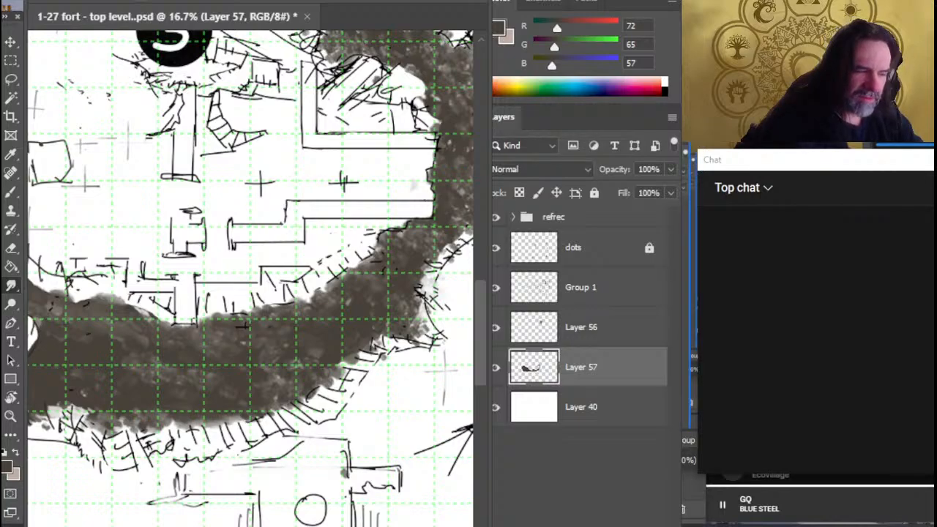
drag(585, 293, 598, 288)
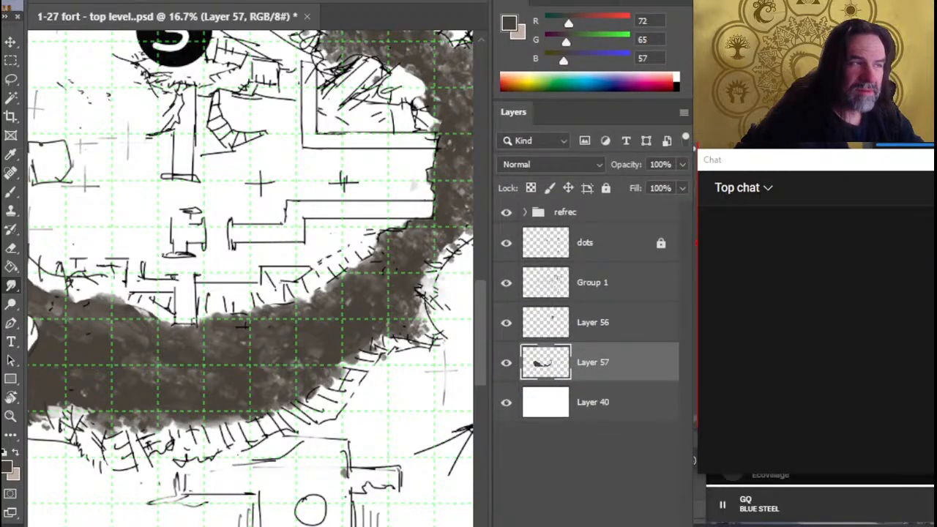
key(Up)
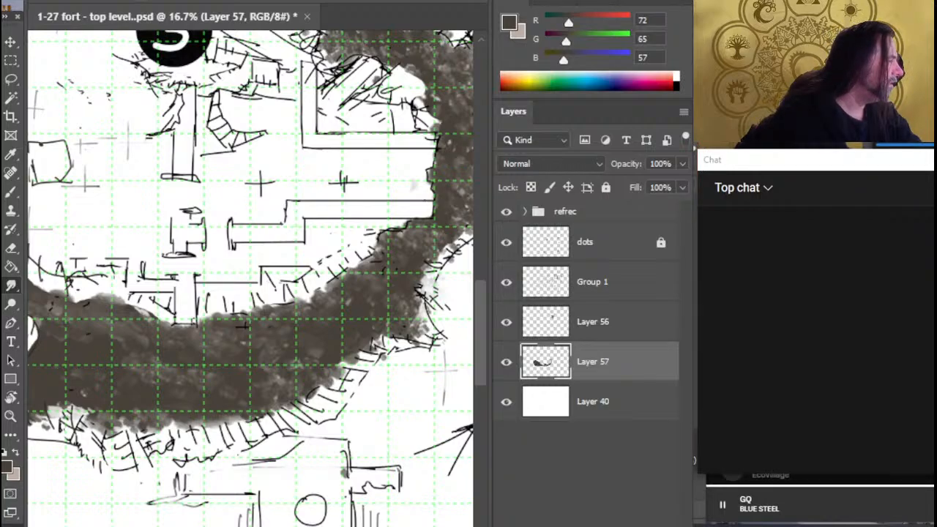
click(269, 459)
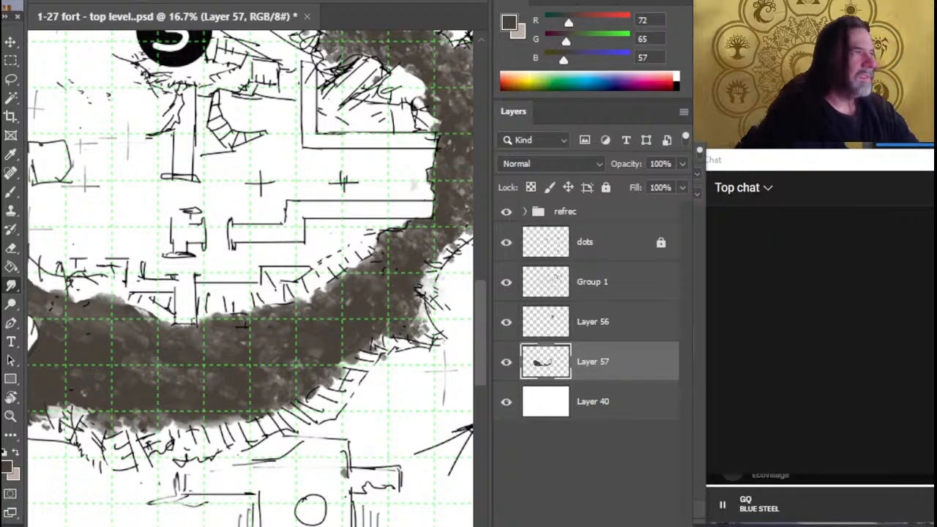
Smudge the dark brown ground's upper edge from the fan of sketched rays down to the white boulder on Layer 57
drag(220, 366, 359, 339)
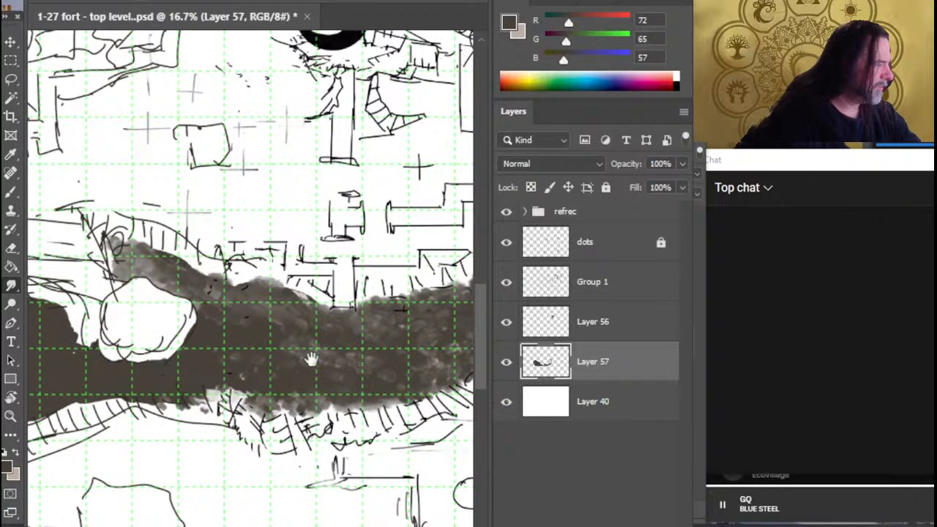
drag(167, 368, 349, 364)
mouse_move(253, 381)
mouse_down()
mouse_move(356, 377)
mouse_move(356, 412)
mouse_move(382, 436)
mouse_up()
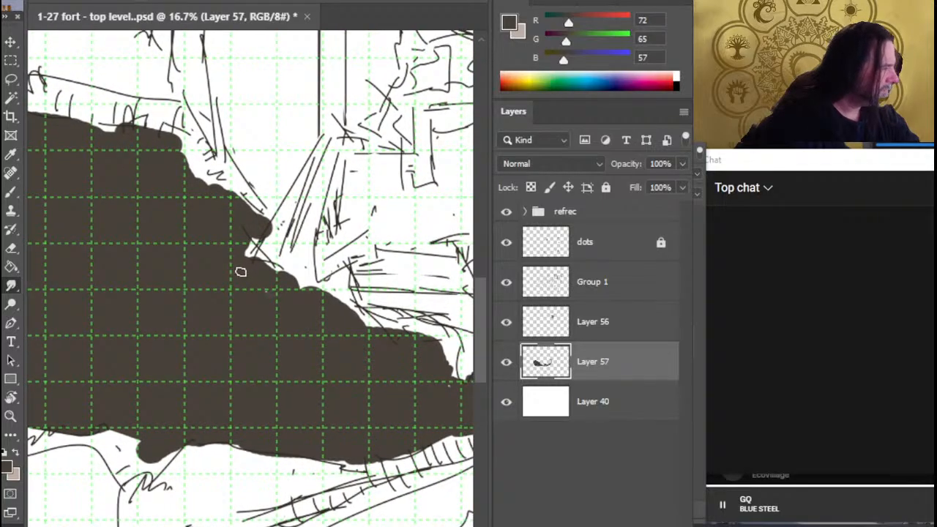
mouse_move(241, 271)
mouse_down()
mouse_move(246, 246)
mouse_move(276, 231)
mouse_move(273, 250)
mouse_move(281, 219)
mouse_up()
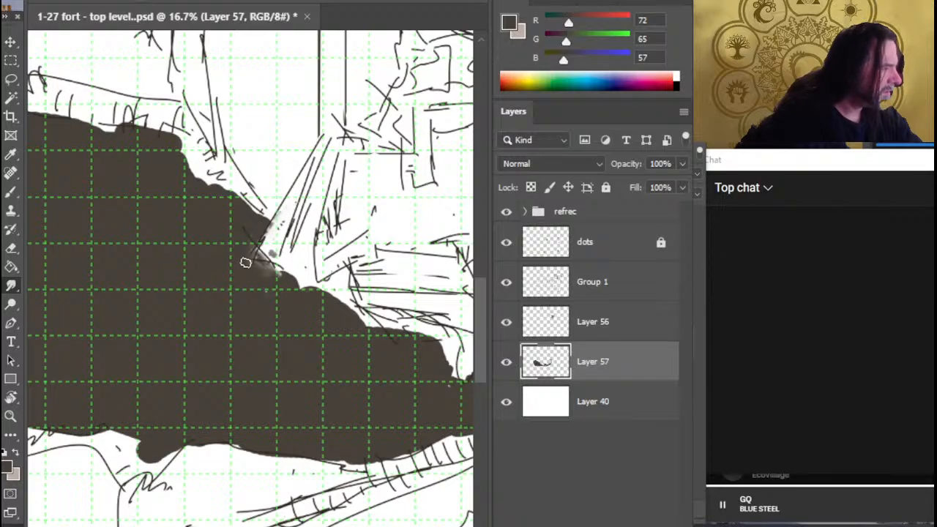
mouse_move(268, 266)
mouse_down()
mouse_move(317, 294)
mouse_move(293, 306)
mouse_move(301, 298)
mouse_move(374, 341)
mouse_move(364, 326)
mouse_move(377, 331)
mouse_move(343, 303)
mouse_move(348, 319)
mouse_move(315, 311)
mouse_move(342, 286)
mouse_up()
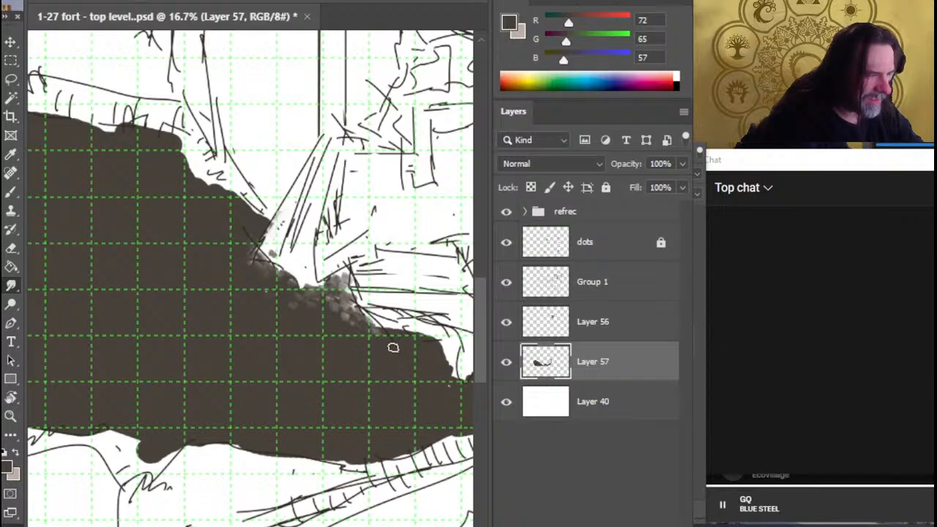
mouse_move(391, 345)
mouse_down()
mouse_move(376, 328)
mouse_move(428, 337)
mouse_move(452, 369)
mouse_move(447, 355)
mouse_move(449, 381)
mouse_move(422, 343)
mouse_move(393, 341)
mouse_up()
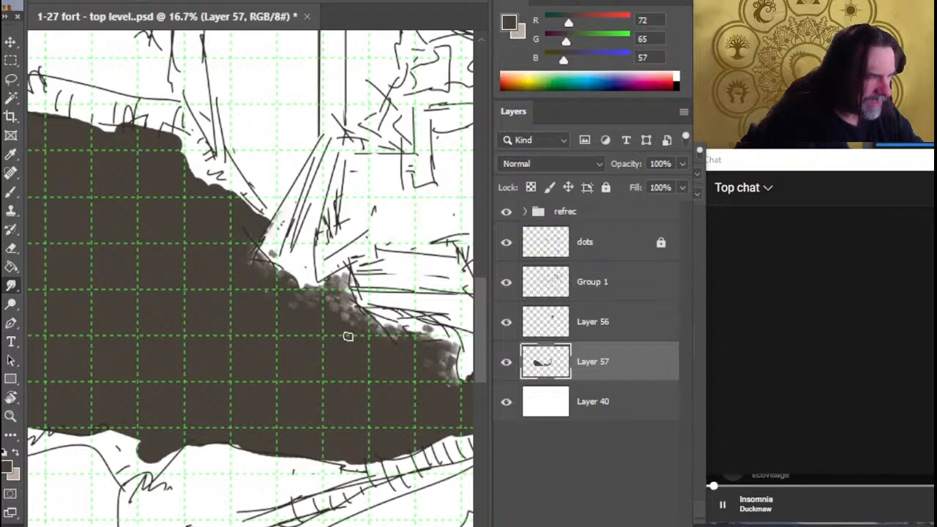
mouse_move(324, 371)
mouse_down()
mouse_move(247, 345)
mouse_move(227, 361)
mouse_up()
mouse_move(261, 313)
mouse_down()
mouse_move(277, 329)
mouse_move(262, 326)
mouse_up()
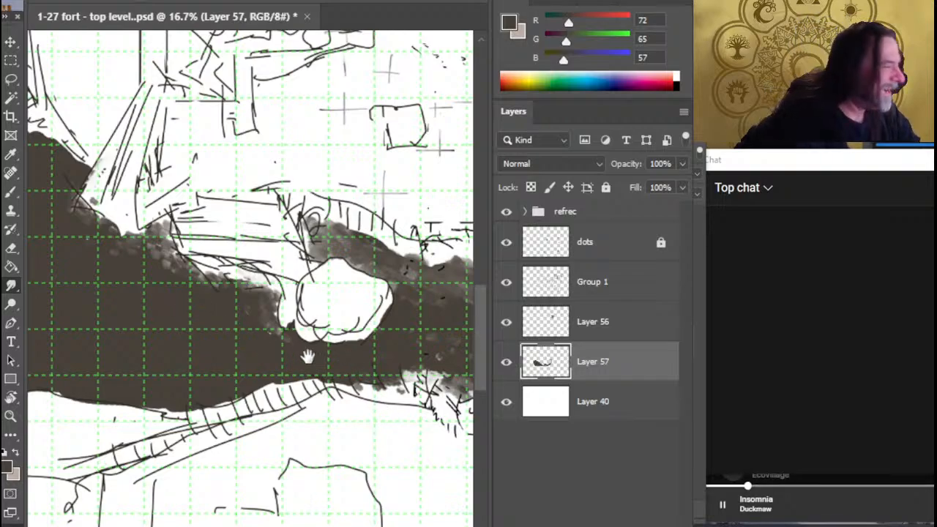
mouse_move(307, 355)
mouse_down()
mouse_move(410, 402)
mouse_move(403, 399)
mouse_up()
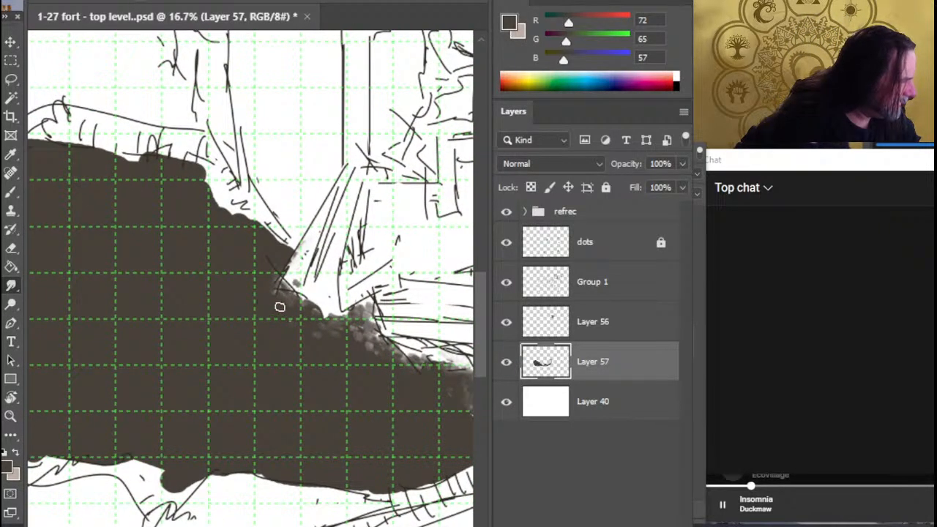
drag(270, 276, 299, 326)
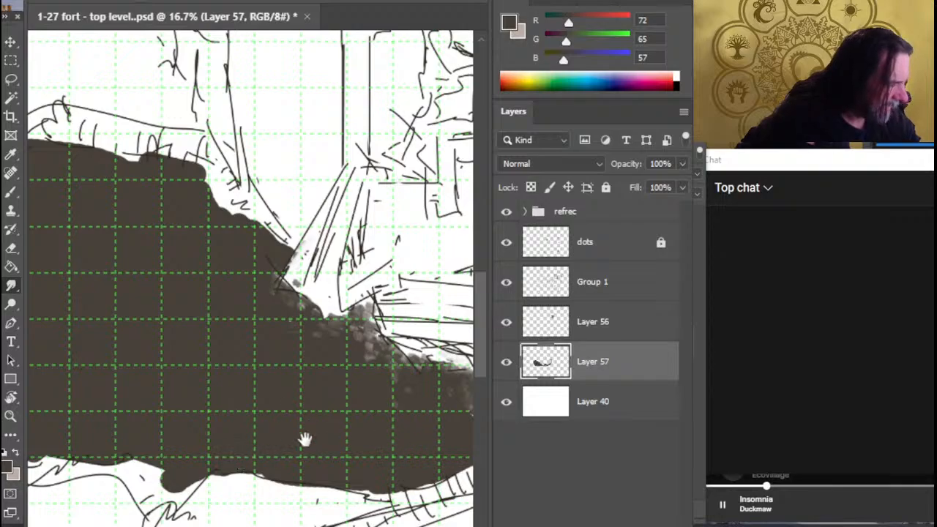
Smudge the lower-left edge and rounded western end of the dark brown ground into a soft, rough border
drag(306, 439, 356, 402)
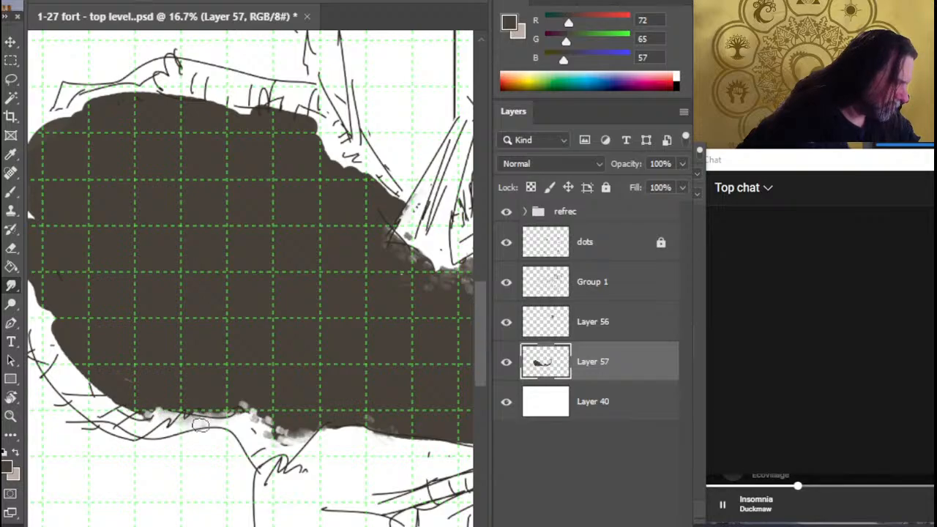
mouse_move(201, 424)
mouse_down()
mouse_move(214, 412)
mouse_move(187, 396)
mouse_move(194, 408)
mouse_move(139, 410)
mouse_move(99, 397)
mouse_move(130, 416)
mouse_move(70, 359)
mouse_move(100, 399)
mouse_move(44, 317)
mouse_up()
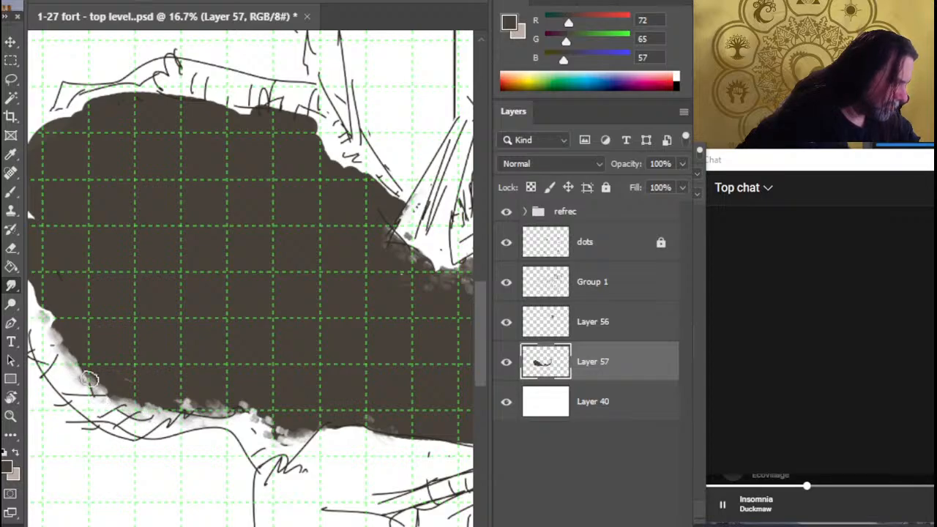
drag(181, 462, 350, 526)
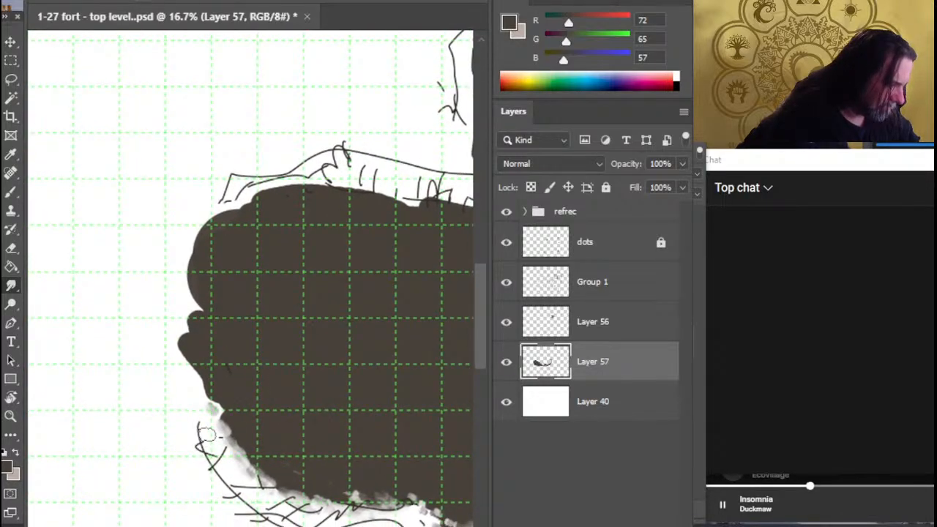
mouse_move(256, 446)
mouse_down()
mouse_move(241, 461)
mouse_move(227, 421)
mouse_move(245, 439)
mouse_move(226, 444)
mouse_move(213, 406)
mouse_move(201, 418)
mouse_move(198, 376)
mouse_move(169, 346)
mouse_move(186, 247)
mouse_move(178, 274)
mouse_move(175, 261)
mouse_move(176, 273)
mouse_move(191, 272)
mouse_move(205, 223)
mouse_move(293, 201)
mouse_move(264, 191)
mouse_move(298, 196)
mouse_move(311, 187)
mouse_move(340, 203)
mouse_move(326, 187)
mouse_move(361, 185)
mouse_move(373, 204)
mouse_up()
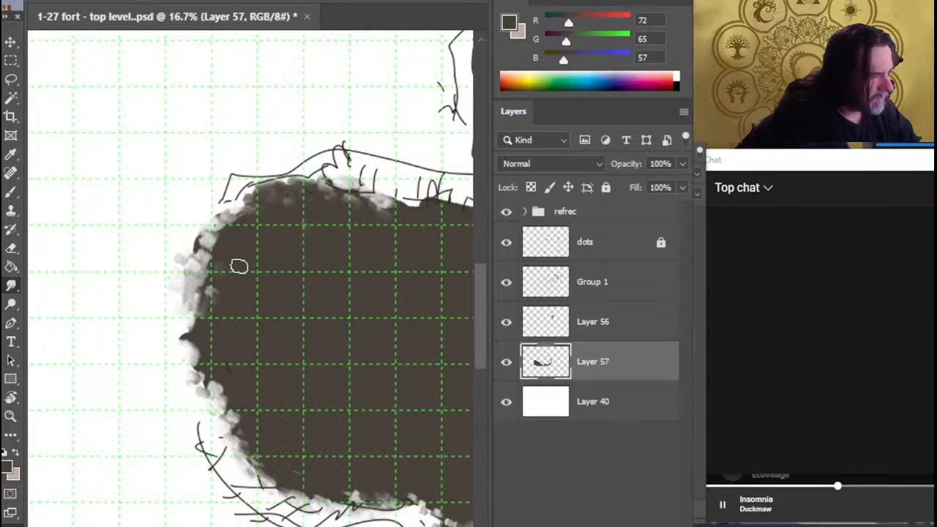
mouse_move(225, 298)
mouse_down()
mouse_move(196, 262)
mouse_move(210, 228)
mouse_move(183, 279)
mouse_move(195, 262)
mouse_up()
mouse_move(178, 351)
mouse_down()
mouse_move(191, 367)
mouse_move(194, 330)
mouse_move(194, 365)
mouse_move(242, 433)
mouse_up()
mouse_move(217, 391)
mouse_down()
mouse_move(206, 363)
mouse_move(231, 441)
mouse_move(214, 435)
mouse_move(200, 323)
mouse_move(225, 244)
mouse_move(211, 263)
mouse_move(264, 212)
mouse_move(241, 213)
mouse_move(228, 227)
mouse_up()
mouse_move(250, 440)
mouse_down()
mouse_move(266, 480)
mouse_move(233, 443)
mouse_move(238, 436)
mouse_move(268, 474)
mouse_move(233, 443)
mouse_up()
drag(327, 494, 370, 497)
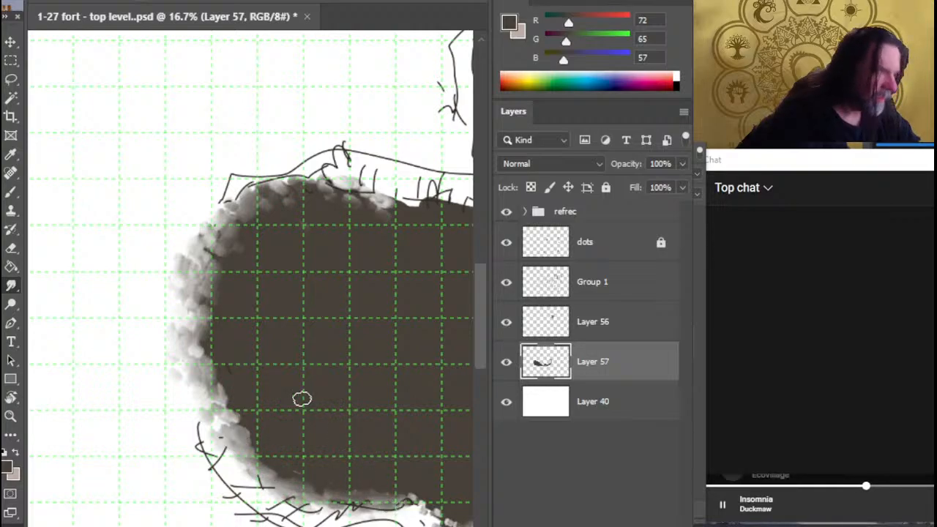
Smudge the western lobe's upper edge along the sketched hatching down to the fan of rays
drag(384, 365, 189, 415)
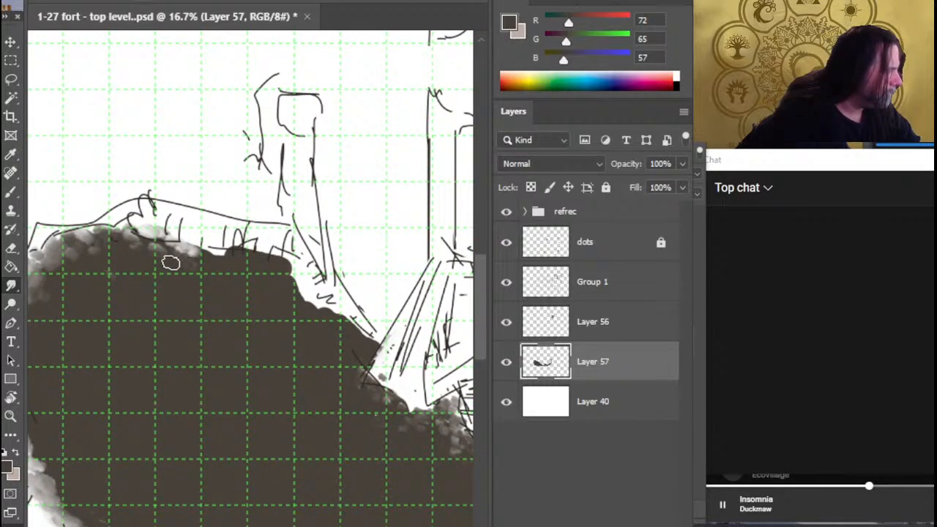
mouse_move(170, 262)
mouse_down()
mouse_move(200, 247)
mouse_move(249, 248)
mouse_move(243, 236)
mouse_move(200, 236)
mouse_move(259, 273)
mouse_move(303, 278)
mouse_move(333, 314)
mouse_move(319, 330)
mouse_move(344, 346)
mouse_move(340, 312)
mouse_move(364, 328)
mouse_move(347, 315)
mouse_move(362, 334)
mouse_move(354, 339)
mouse_move(371, 410)
mouse_move(394, 350)
mouse_move(399, 360)
mouse_move(404, 350)
mouse_move(354, 395)
mouse_move(392, 417)
mouse_move(350, 386)
mouse_move(360, 397)
mouse_move(380, 379)
mouse_move(361, 390)
mouse_move(330, 369)
mouse_up()
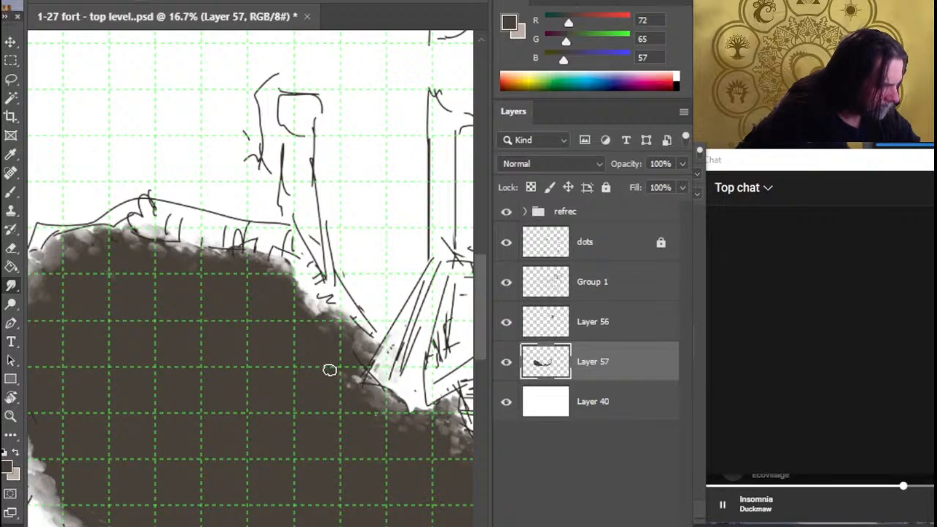
mouse_move(399, 420)
mouse_down()
mouse_move(372, 381)
mouse_move(358, 385)
mouse_move(373, 403)
mouse_move(363, 408)
mouse_move(399, 396)
mouse_move(355, 399)
mouse_move(376, 394)
mouse_move(420, 424)
mouse_up()
Smudge the dark brown ground's lower edge from the V-shaped notch along the hatched slope to below the white boulder
drag(386, 507, 269, 299)
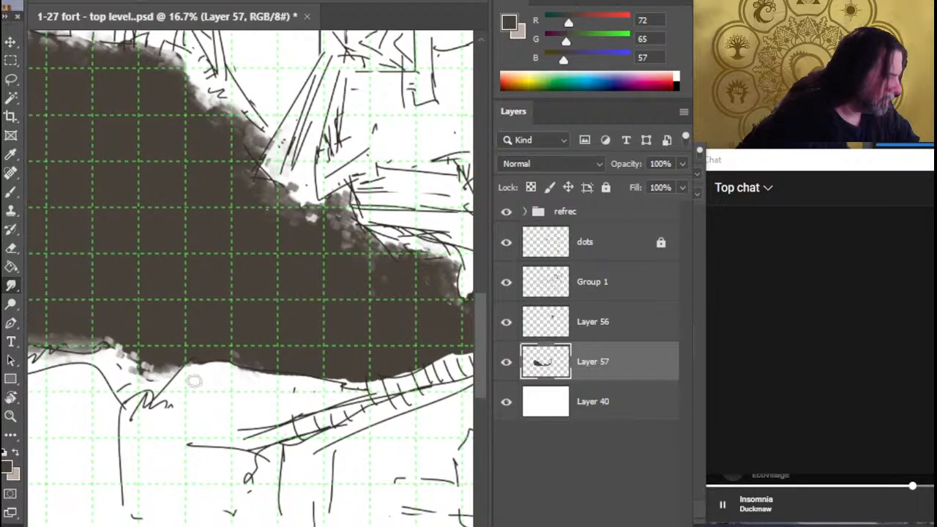
mouse_move(212, 356)
mouse_down()
mouse_move(301, 378)
mouse_move(249, 384)
mouse_move(224, 371)
mouse_move(238, 363)
mouse_move(207, 354)
mouse_up()
drag(156, 370, 169, 378)
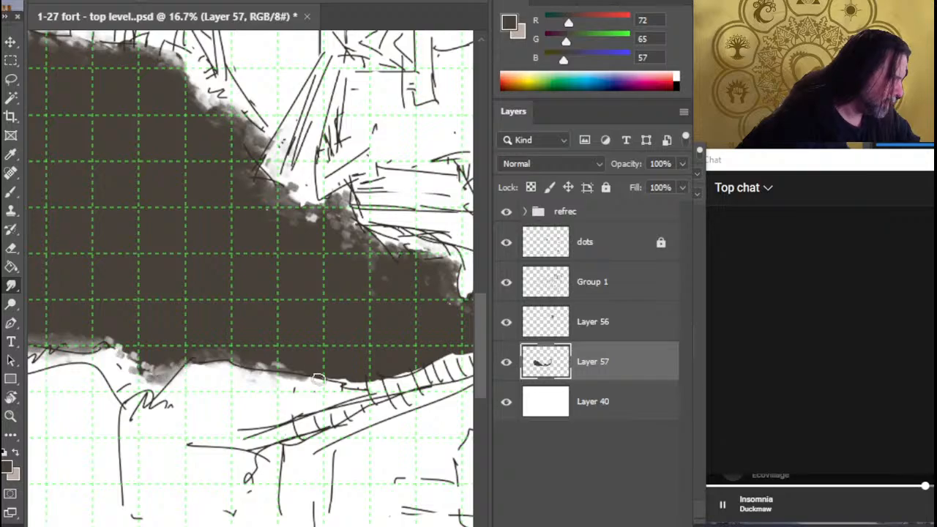
mouse_move(329, 380)
mouse_down()
mouse_move(313, 376)
mouse_move(378, 382)
mouse_up()
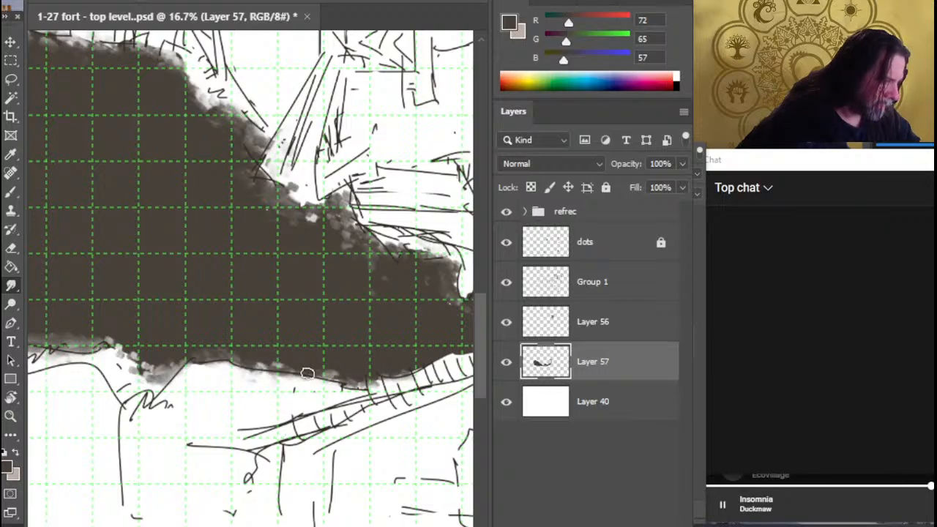
scroll(308, 373, right, 4)
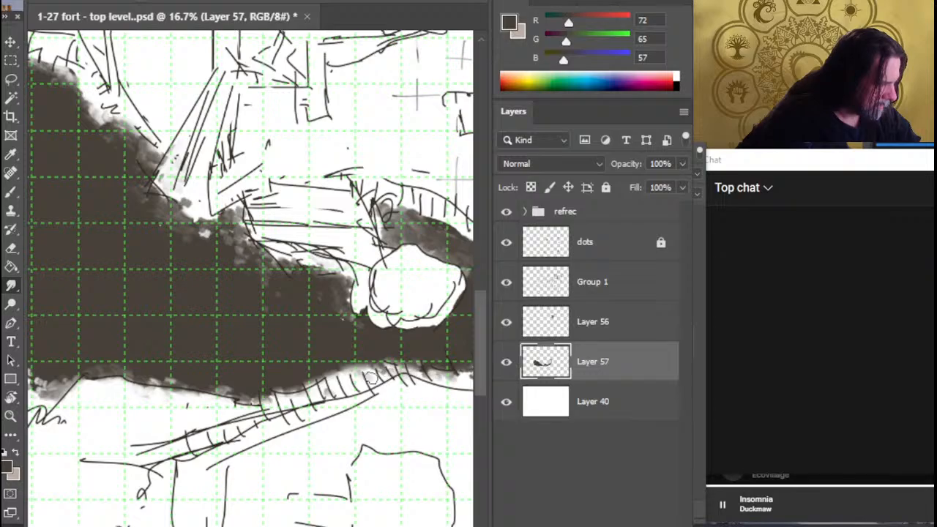
drag(418, 425, 241, 420)
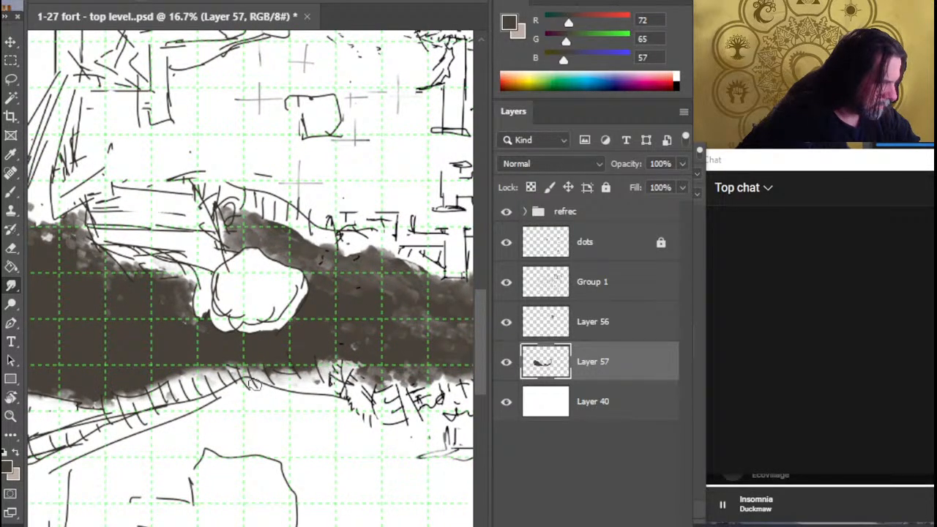
mouse_move(331, 368)
mouse_down()
mouse_move(326, 359)
mouse_move(344, 355)
mouse_move(330, 372)
mouse_move(354, 376)
mouse_move(360, 357)
mouse_up()
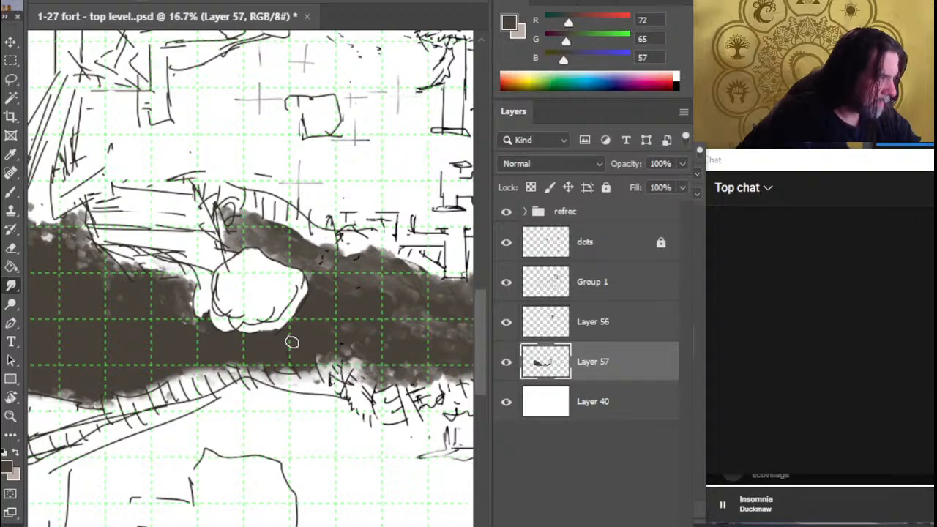
Smudge the dark brown ground along the white boulder's lower edge and lower-right side into a soft, rough border
mouse_move(267, 327)
mouse_down()
mouse_move(291, 328)
mouse_move(309, 296)
mouse_move(291, 327)
mouse_move(306, 318)
mouse_move(284, 340)
mouse_up()
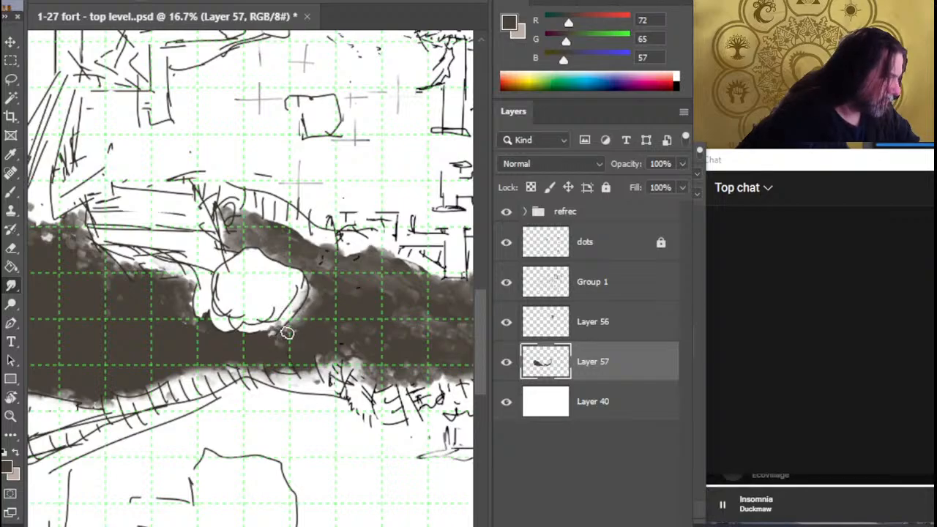
drag(215, 322, 205, 329)
mouse_move(262, 337)
mouse_down()
mouse_move(298, 319)
mouse_move(292, 325)
mouse_up()
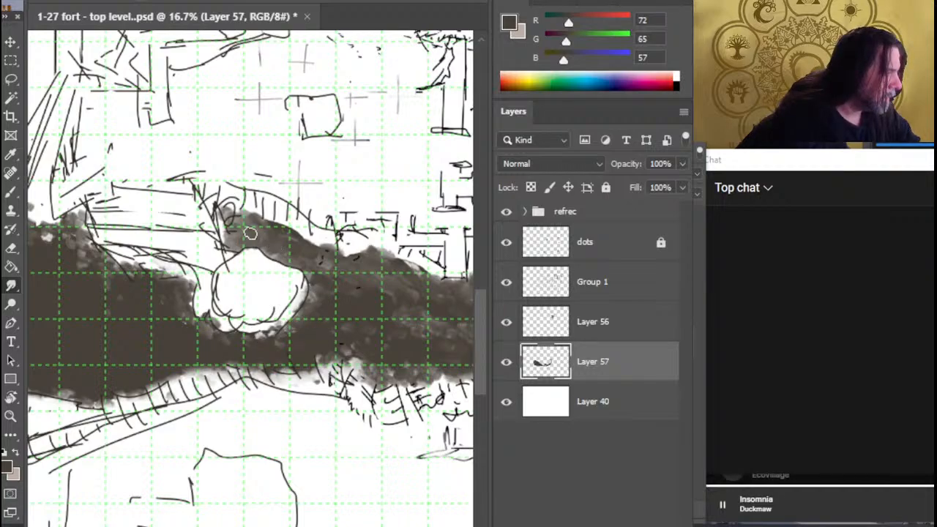
Fill the strip's end just above the white boulder with dark brown and smudge it into the surrounding ground
key(b)
mouse_move(249, 235)
mouse_down()
mouse_move(244, 260)
mouse_move(230, 229)
mouse_up()
key(r)
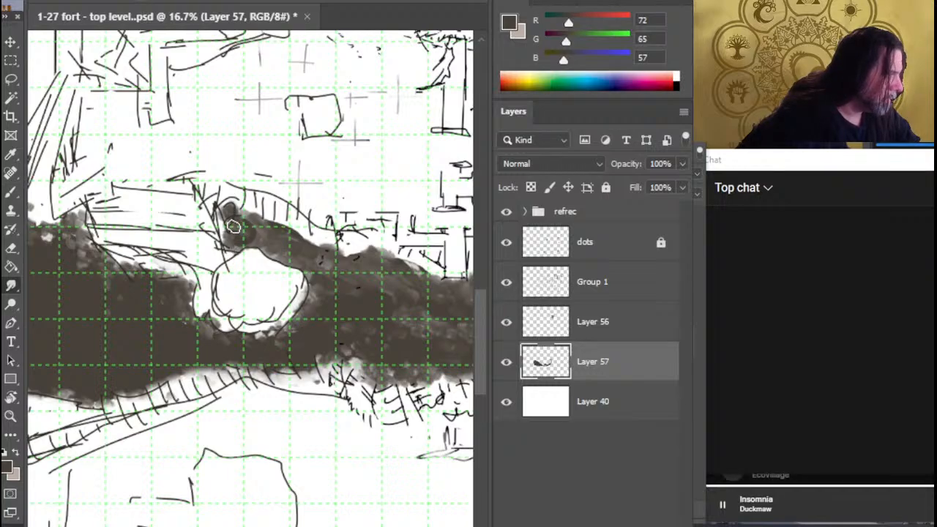
mouse_move(235, 239)
mouse_down()
mouse_move(258, 224)
mouse_move(306, 248)
mouse_move(314, 241)
mouse_up()
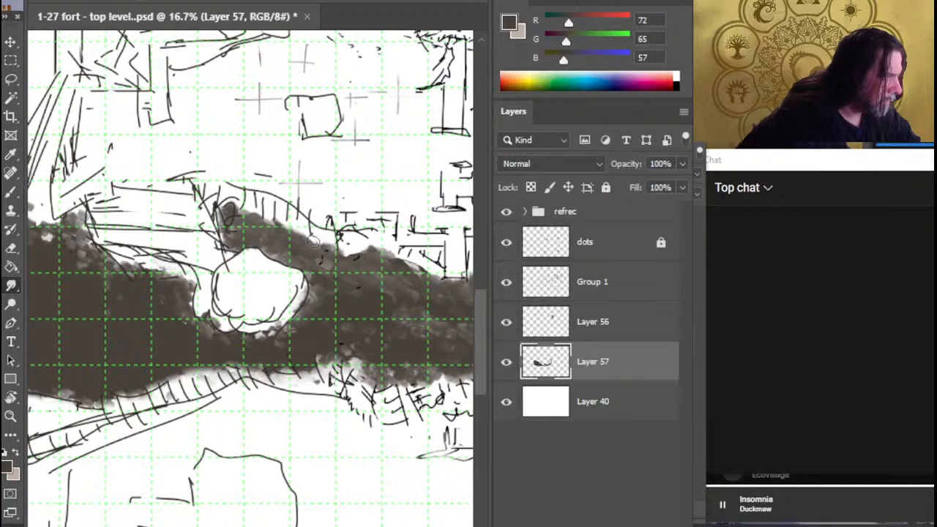
Smudge the upper edge of the dark brown strip above the boulder, below the hatched slope, into mottled texture
key(z)
click(316, 250)
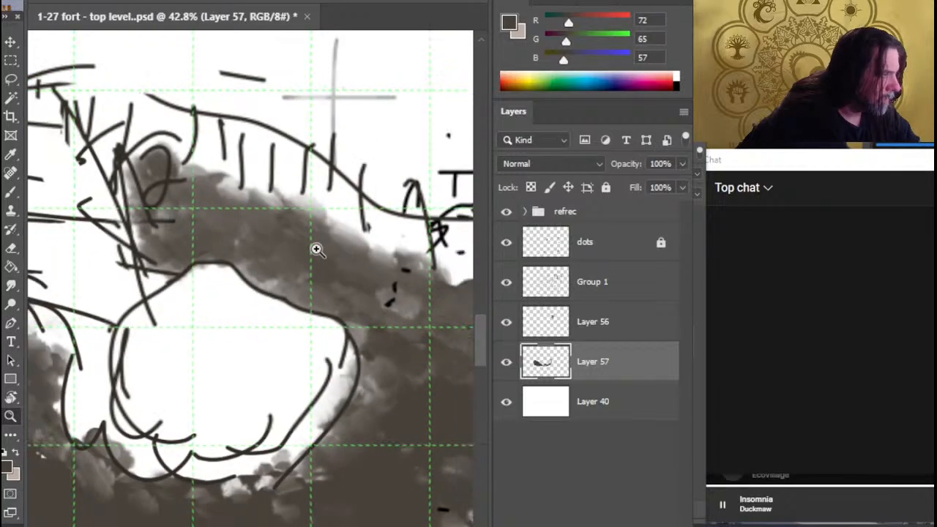
mouse_move(290, 213)
mouse_down()
mouse_move(339, 222)
mouse_move(339, 247)
mouse_up()
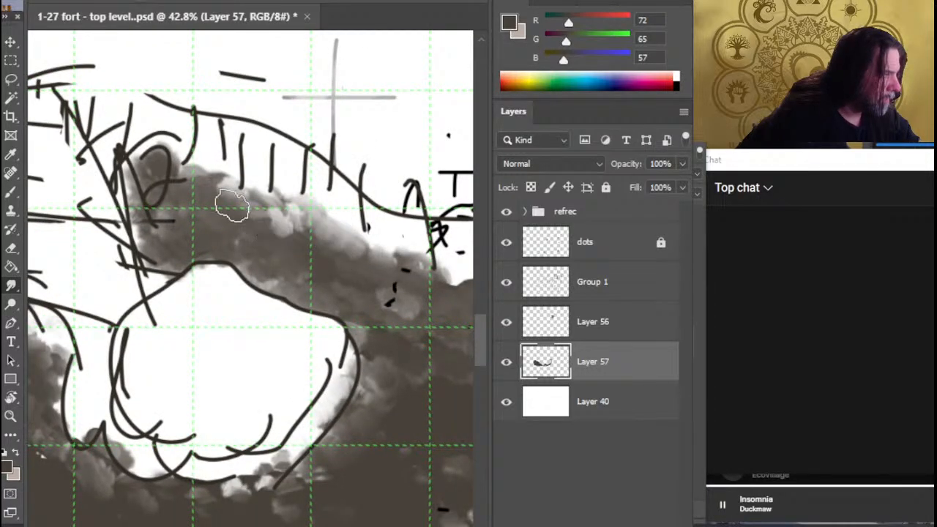
mouse_move(232, 206)
mouse_down()
mouse_move(222, 183)
mouse_move(206, 188)
mouse_up()
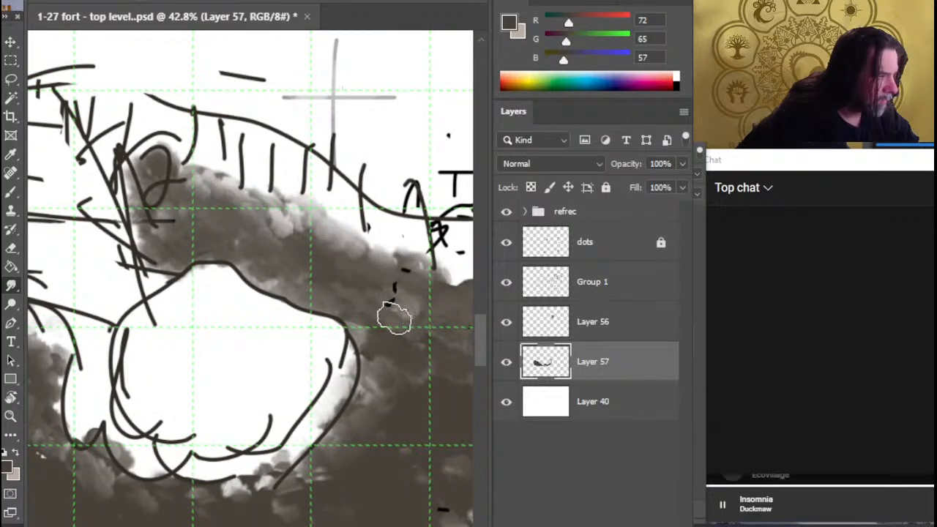
Paint light beige patches (RGB 191, 174, 164) across the dark brown western lobe on Layer 57, including one long diagonal band through its middle
key(z)
mouse_move(322, 359)
mouse_down()
mouse_move(241, 359)
mouse_move(272, 359)
mouse_move(7, 311)
mouse_up()
drag(275, 357, 293, 377)
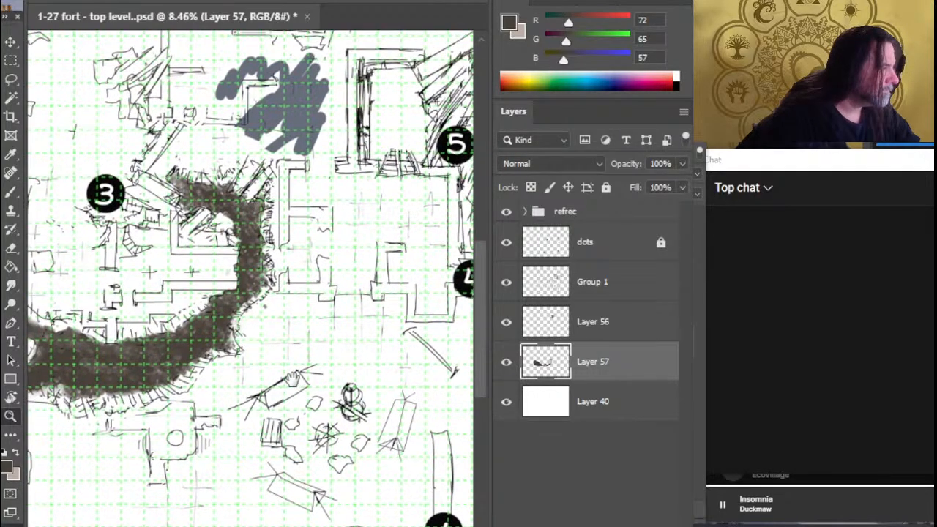
drag(147, 374, 364, 366)
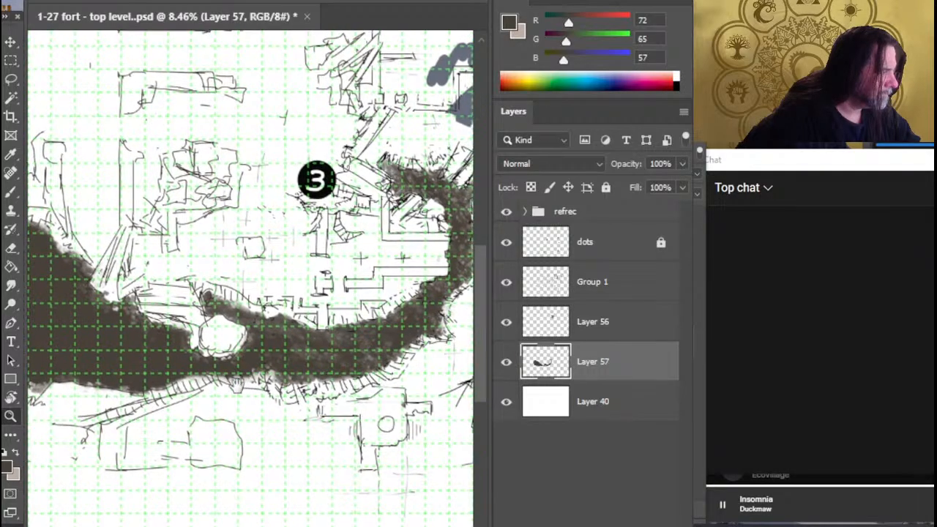
drag(205, 382, 294, 374)
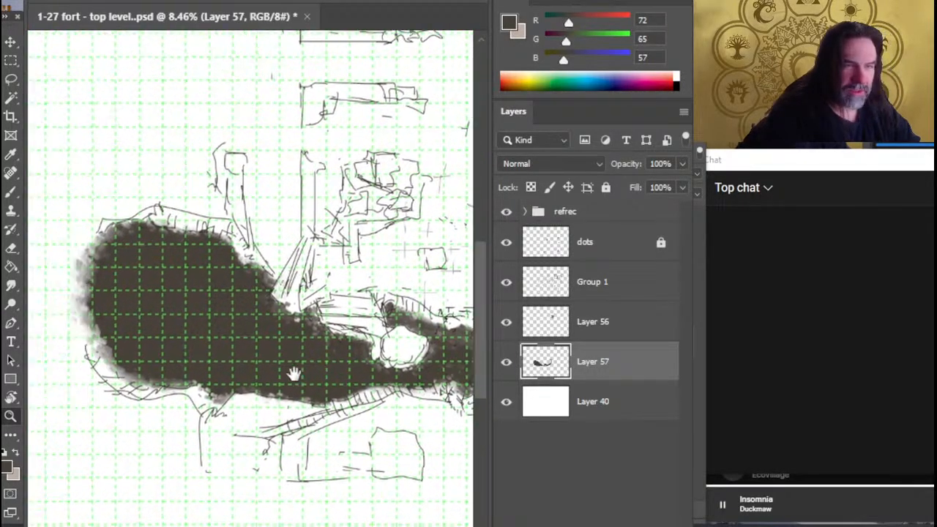
key(x)
key(b)
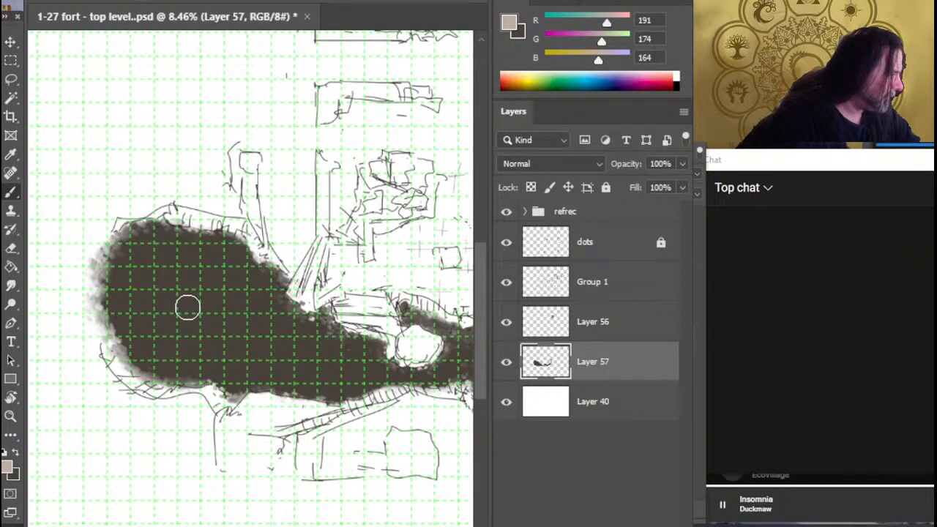
drag(170, 301, 292, 341)
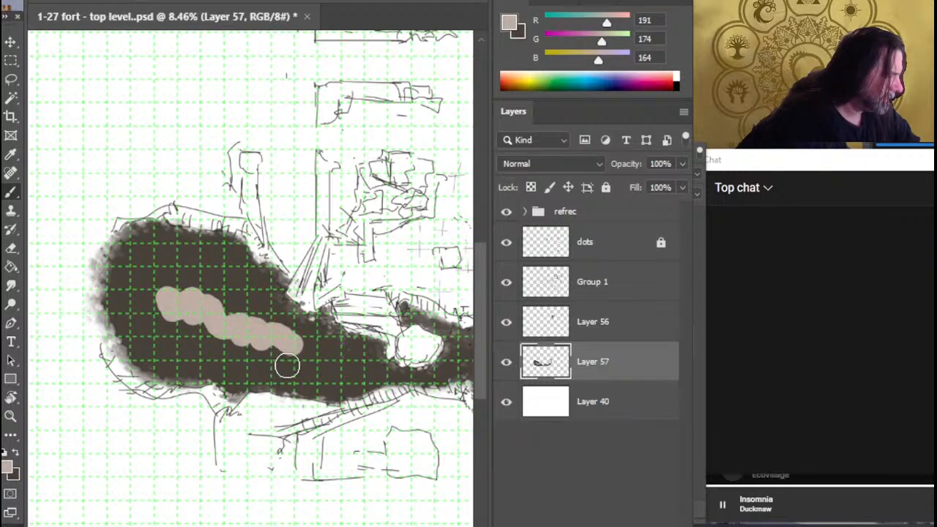
drag(165, 261, 151, 264)
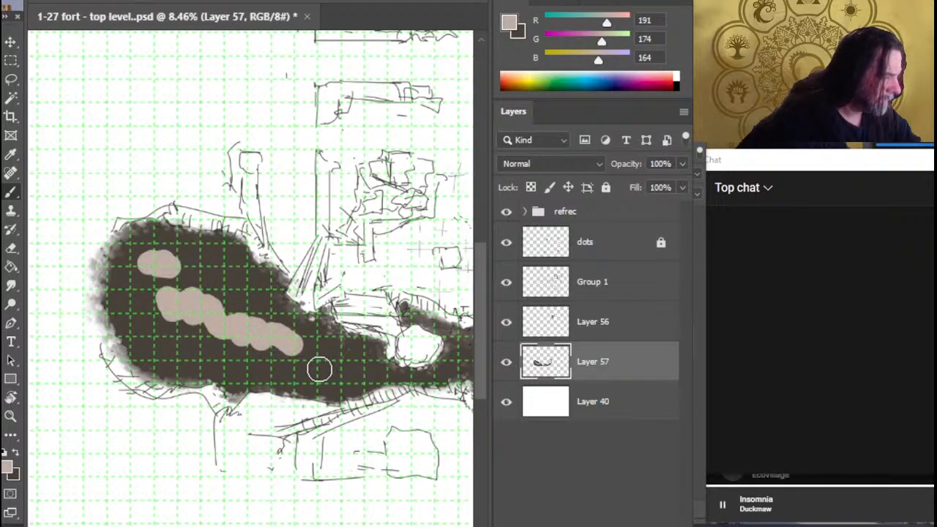
drag(327, 368, 340, 368)
drag(216, 359, 166, 344)
key(r)
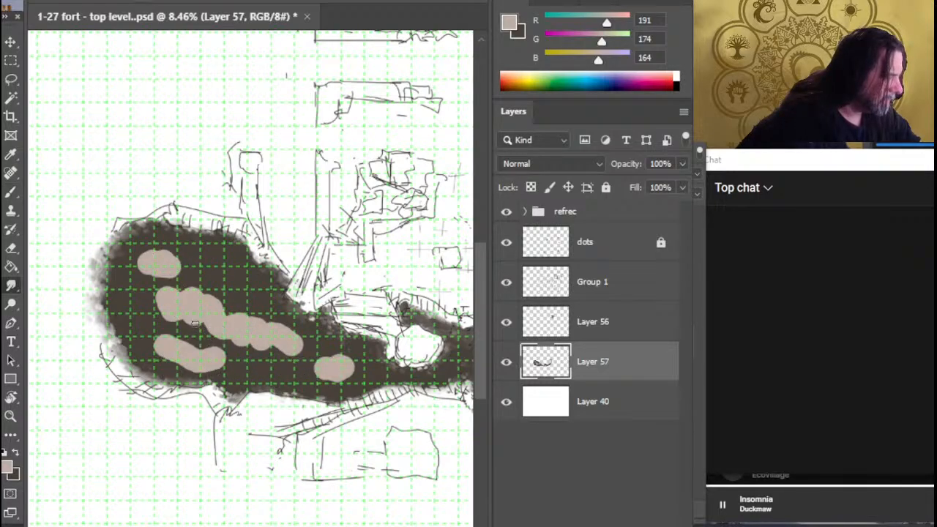
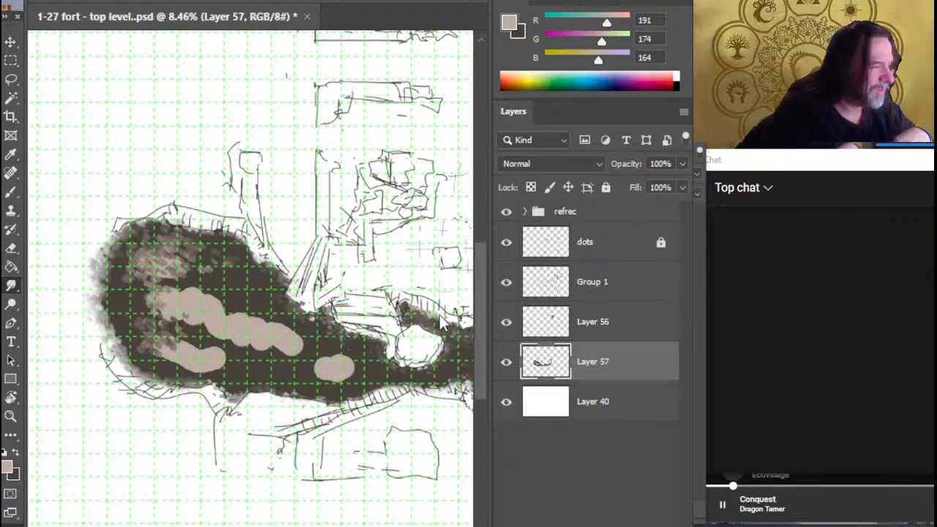
Hide the grid and smudge the beige patches across the western lobe into mottled brown texture on Layer 57
key(ctrl+apostrophe)
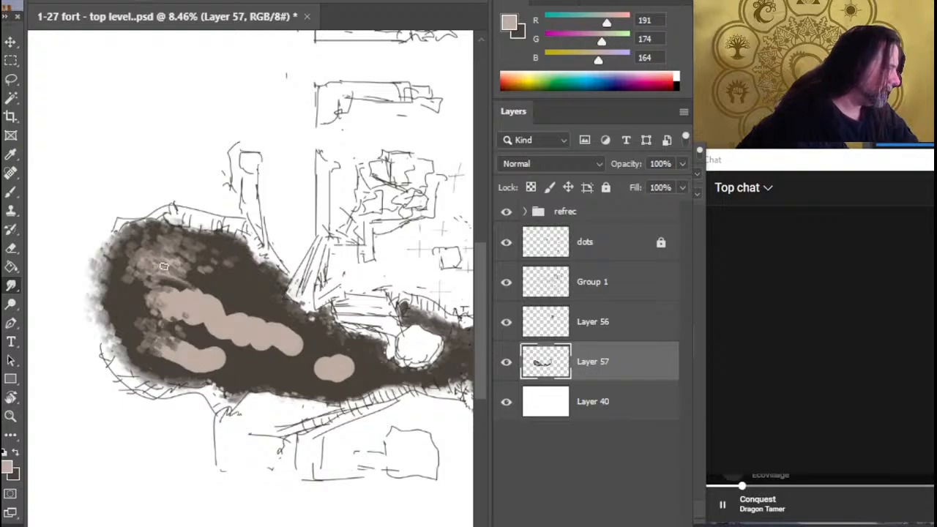
mouse_move(167, 263)
mouse_down()
mouse_move(214, 268)
mouse_move(183, 263)
mouse_up()
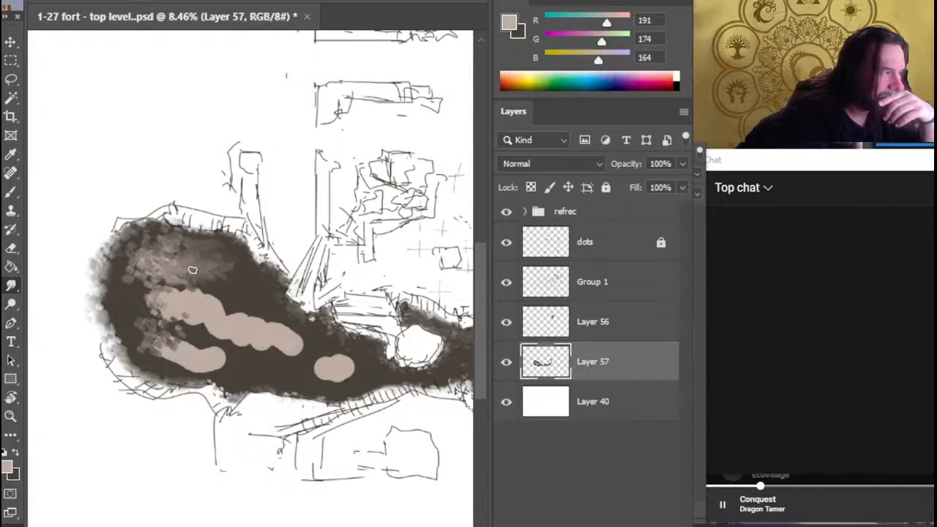
mouse_move(178, 286)
mouse_down()
mouse_move(136, 287)
mouse_move(126, 300)
mouse_move(153, 316)
mouse_move(126, 303)
mouse_move(192, 347)
mouse_up()
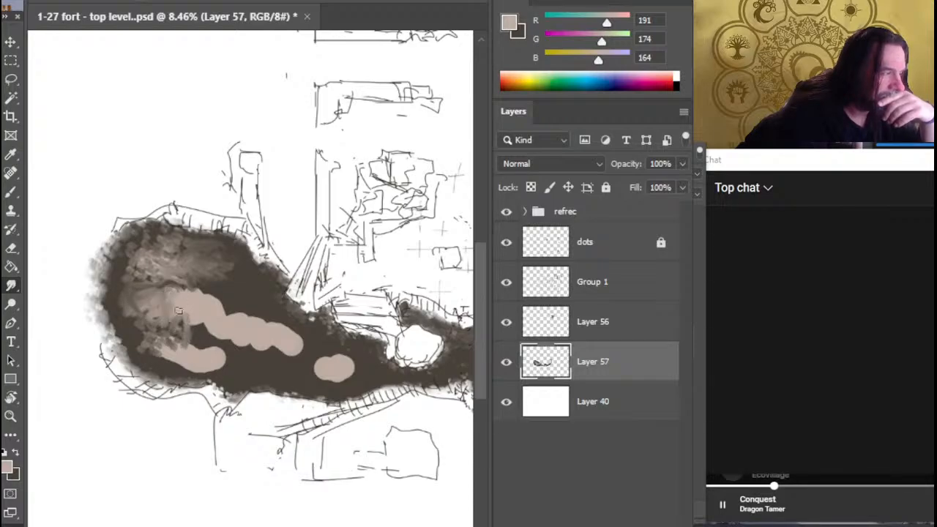
mouse_move(173, 309)
mouse_down()
mouse_move(221, 329)
mouse_move(217, 342)
mouse_move(231, 346)
mouse_move(243, 310)
mouse_move(233, 296)
mouse_move(253, 295)
mouse_move(209, 284)
mouse_move(253, 314)
mouse_up()
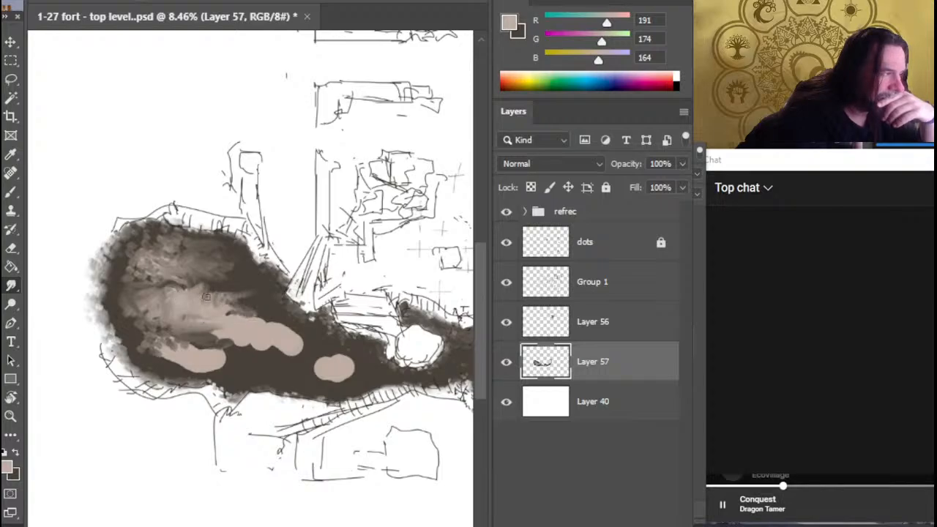
mouse_move(189, 295)
mouse_down()
mouse_move(220, 283)
mouse_move(238, 294)
mouse_move(231, 272)
mouse_move(249, 300)
mouse_move(218, 289)
mouse_move(261, 318)
mouse_move(249, 298)
mouse_move(274, 334)
mouse_up()
mouse_move(204, 313)
mouse_down()
mouse_move(152, 267)
mouse_move(160, 257)
mouse_move(162, 267)
mouse_move(118, 265)
mouse_move(129, 270)
mouse_move(136, 255)
mouse_move(155, 256)
mouse_move(136, 296)
mouse_move(147, 293)
mouse_move(143, 320)
mouse_move(134, 306)
mouse_move(121, 318)
mouse_move(135, 310)
mouse_move(165, 348)
mouse_move(152, 352)
mouse_move(163, 368)
mouse_move(196, 345)
mouse_move(215, 375)
mouse_move(213, 351)
mouse_move(180, 377)
mouse_move(203, 377)
mouse_move(219, 344)
mouse_move(241, 344)
mouse_move(176, 360)
mouse_move(195, 328)
mouse_up()
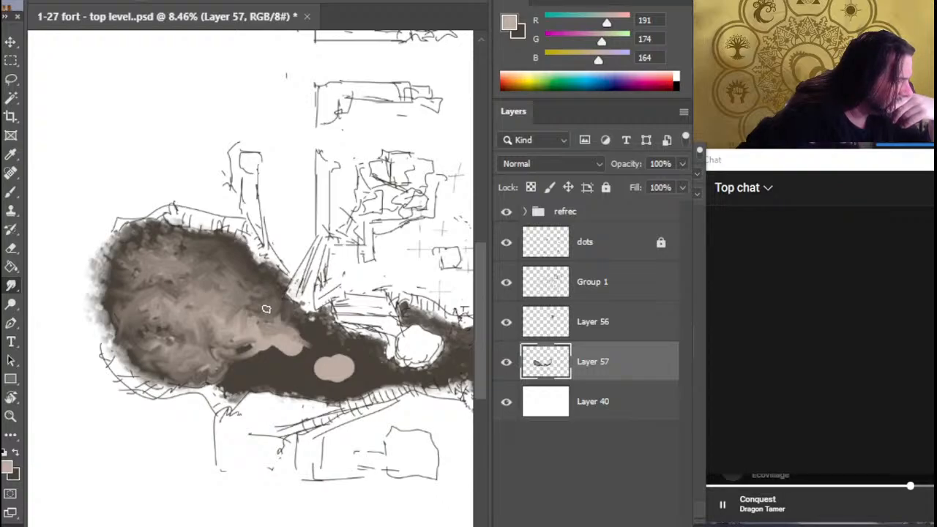
mouse_move(259, 322)
mouse_down()
mouse_move(281, 344)
mouse_move(267, 353)
mouse_move(264, 333)
mouse_up()
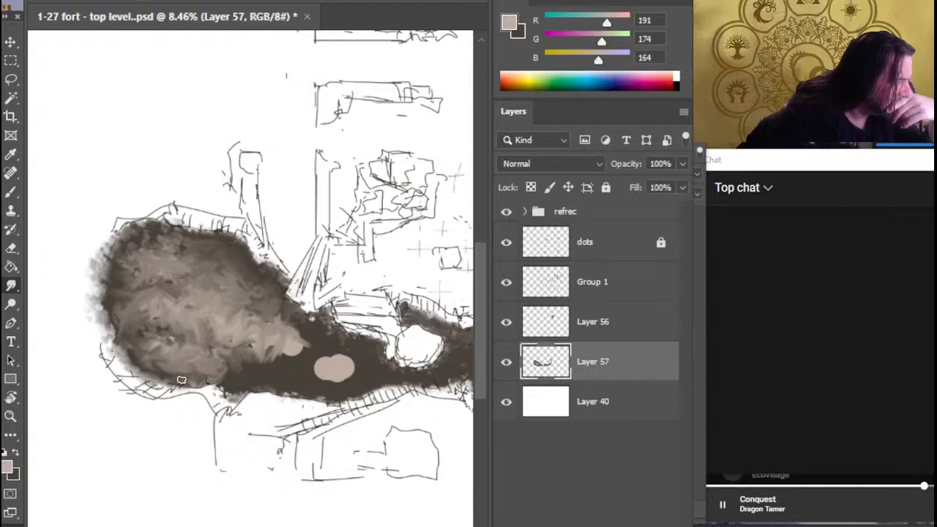
mouse_move(176, 368)
mouse_down()
mouse_move(168, 372)
mouse_move(253, 361)
mouse_move(246, 347)
mouse_move(291, 352)
mouse_move(273, 347)
mouse_move(300, 323)
mouse_move(284, 320)
mouse_move(284, 333)
mouse_move(300, 354)
mouse_move(277, 350)
mouse_move(293, 350)
mouse_move(269, 336)
mouse_move(293, 362)
mouse_move(251, 344)
mouse_move(262, 353)
mouse_move(247, 356)
mouse_up()
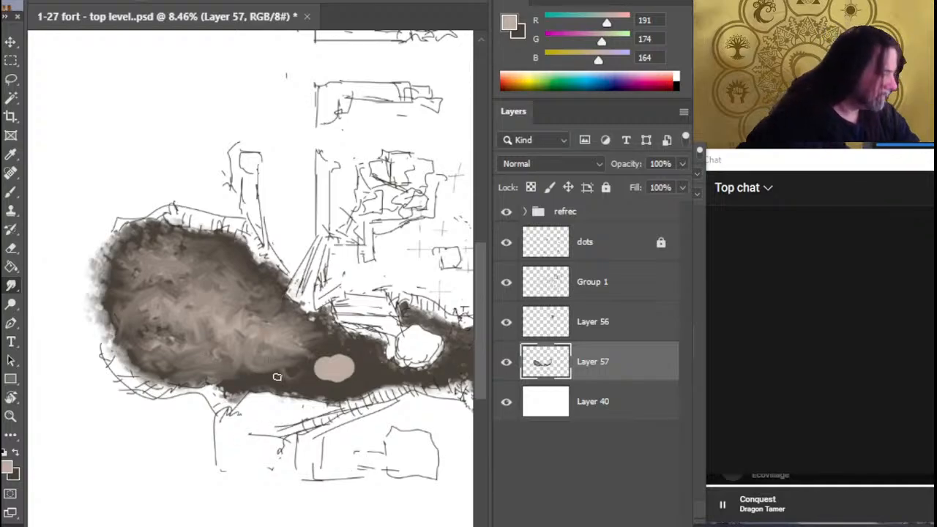
Add light beige along the lobe's lower edge and smudge it with the easternmost beige patch into the surrounding brown
key(b)
mouse_move(253, 371)
mouse_down()
mouse_move(302, 382)
mouse_move(260, 370)
mouse_move(280, 372)
mouse_move(263, 355)
mouse_move(231, 360)
mouse_move(260, 358)
mouse_move(239, 368)
mouse_up()
key(r)
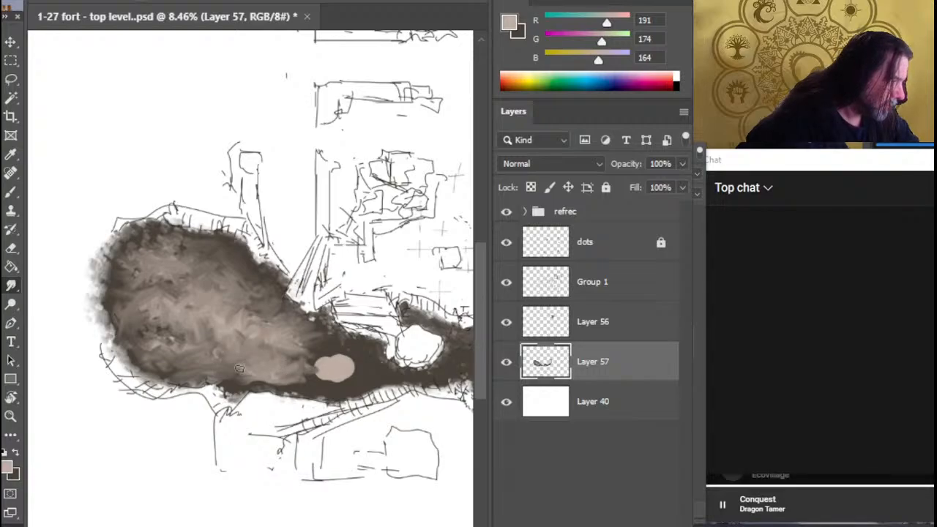
mouse_move(307, 368)
mouse_down()
mouse_move(333, 365)
mouse_move(322, 357)
mouse_move(332, 365)
mouse_up()
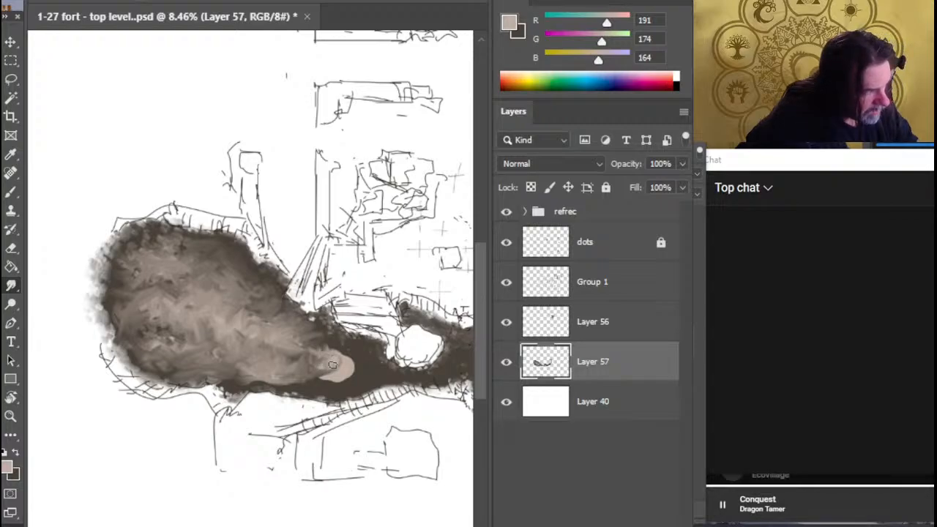
mouse_move(277, 355)
mouse_down()
mouse_move(292, 363)
mouse_move(244, 343)
mouse_up()
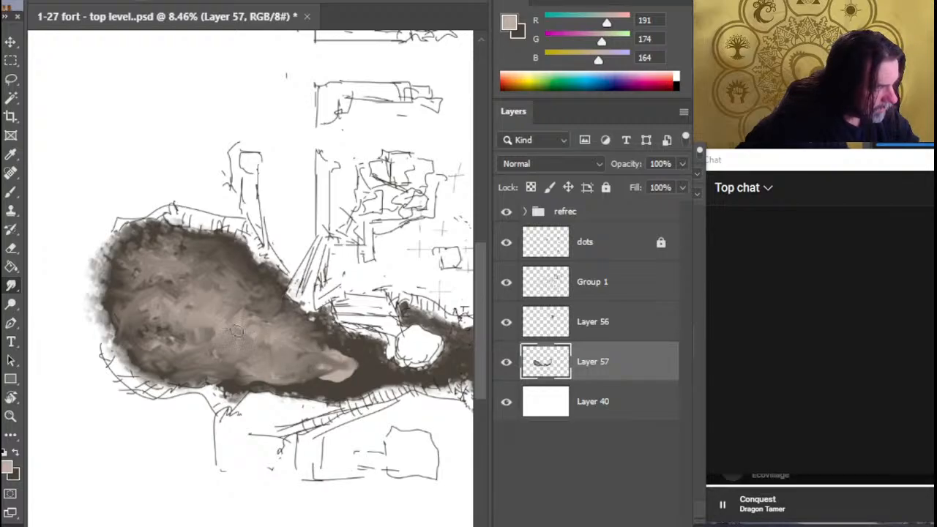
mouse_move(266, 315)
mouse_down()
mouse_move(287, 341)
mouse_move(268, 335)
mouse_move(277, 312)
mouse_move(281, 328)
mouse_move(269, 304)
mouse_move(280, 305)
mouse_move(309, 342)
mouse_move(287, 326)
mouse_move(310, 320)
mouse_move(306, 345)
mouse_move(300, 332)
mouse_move(279, 342)
mouse_move(268, 324)
mouse_move(220, 312)
mouse_move(241, 317)
mouse_move(227, 266)
mouse_move(207, 263)
mouse_move(226, 258)
mouse_move(243, 267)
mouse_move(216, 244)
mouse_move(261, 279)
mouse_move(258, 295)
mouse_move(219, 310)
mouse_up()
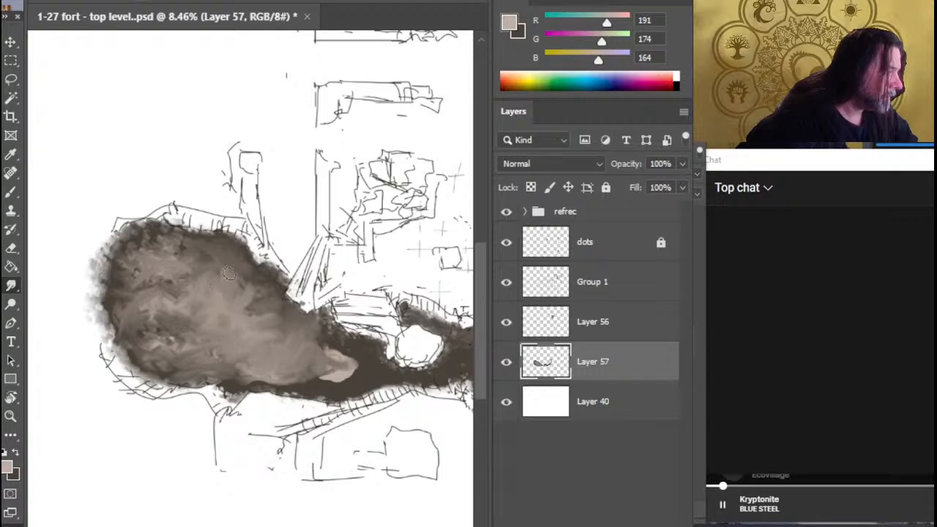
Dab light beige spots near the lobe's upper edge and smudge them and the remaining eastern patch into the ground
key(b)
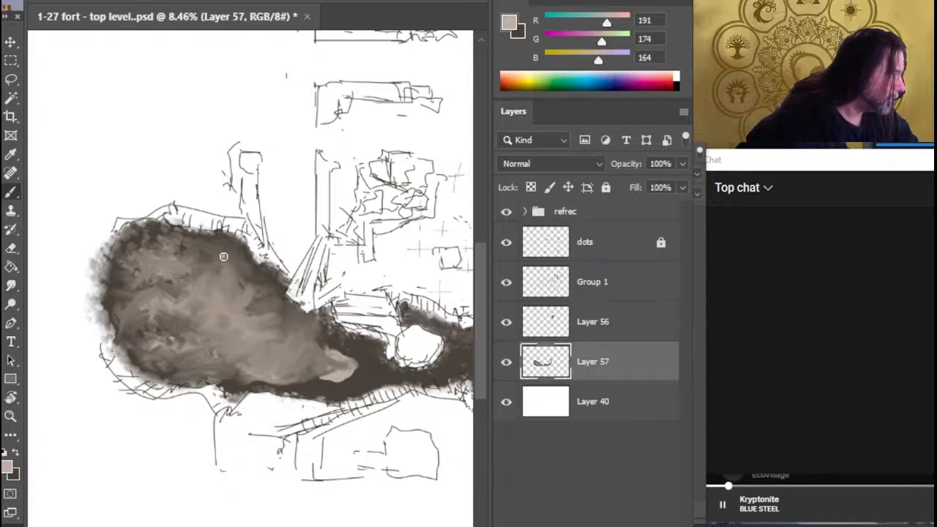
click(206, 251)
click(232, 257)
click(245, 268)
key(r)
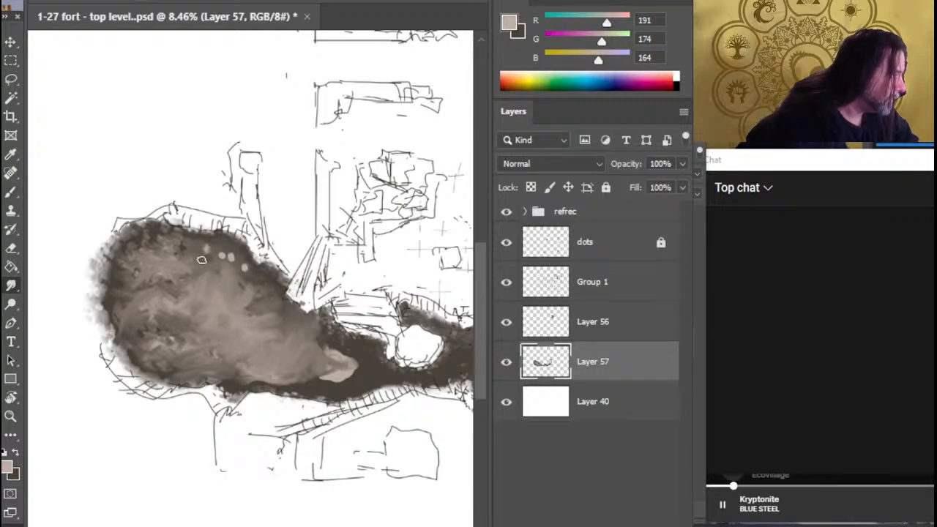
mouse_move(206, 253)
mouse_down()
mouse_move(260, 273)
mouse_move(217, 252)
mouse_move(263, 285)
mouse_move(258, 276)
mouse_move(245, 299)
mouse_up()
mouse_move(319, 342)
mouse_down()
mouse_move(352, 363)
mouse_move(333, 361)
mouse_move(338, 351)
mouse_move(325, 358)
mouse_move(363, 357)
mouse_move(345, 357)
mouse_move(325, 336)
mouse_move(337, 385)
mouse_move(330, 382)
mouse_move(346, 379)
mouse_move(242, 381)
mouse_move(249, 372)
mouse_move(300, 377)
mouse_move(243, 380)
mouse_move(342, 381)
mouse_up()
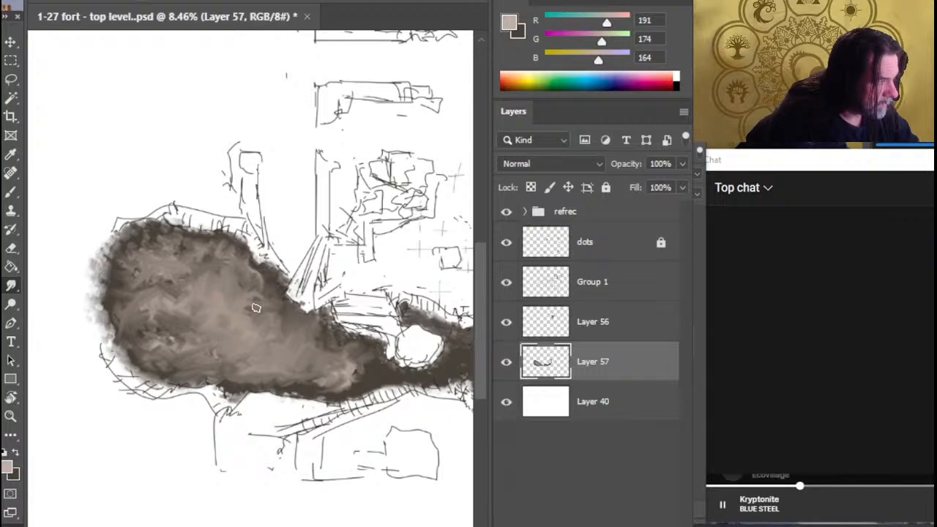
mouse_move(318, 392)
mouse_down()
mouse_move(379, 375)
mouse_move(367, 367)
mouse_move(379, 369)
mouse_move(307, 394)
mouse_move(333, 397)
mouse_move(358, 376)
mouse_up()
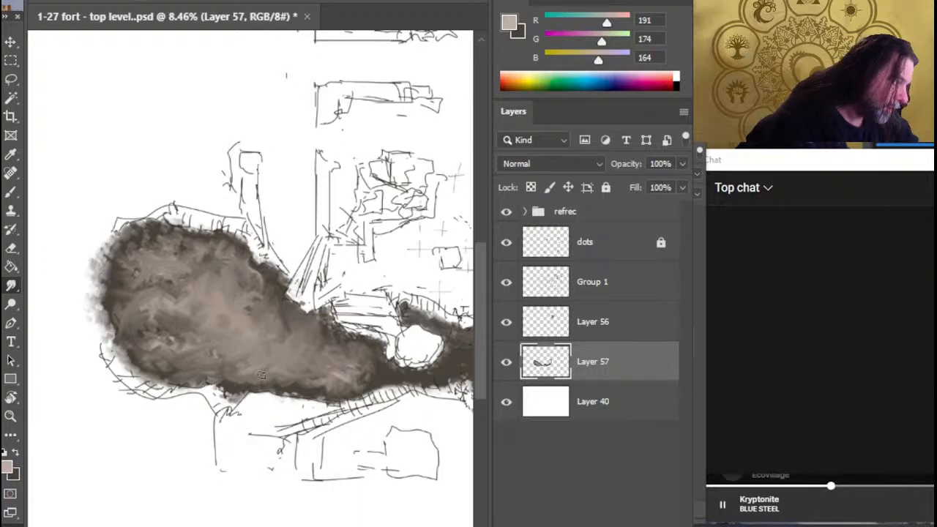
drag(261, 380, 257, 380)
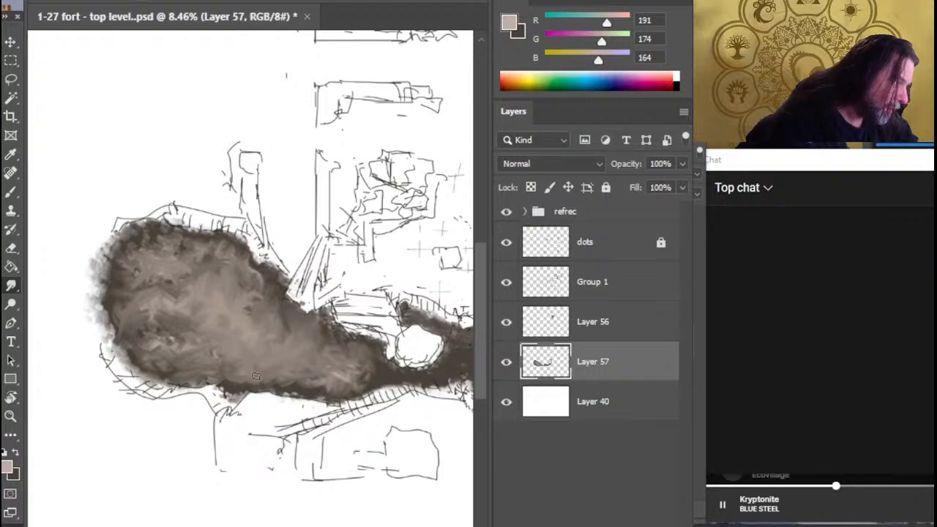
Dab dark brown spots (RGB 72, 65, 57) across the lobe's middle and narrowing eastern part and smudge them into the beige
key(x)
key(b)
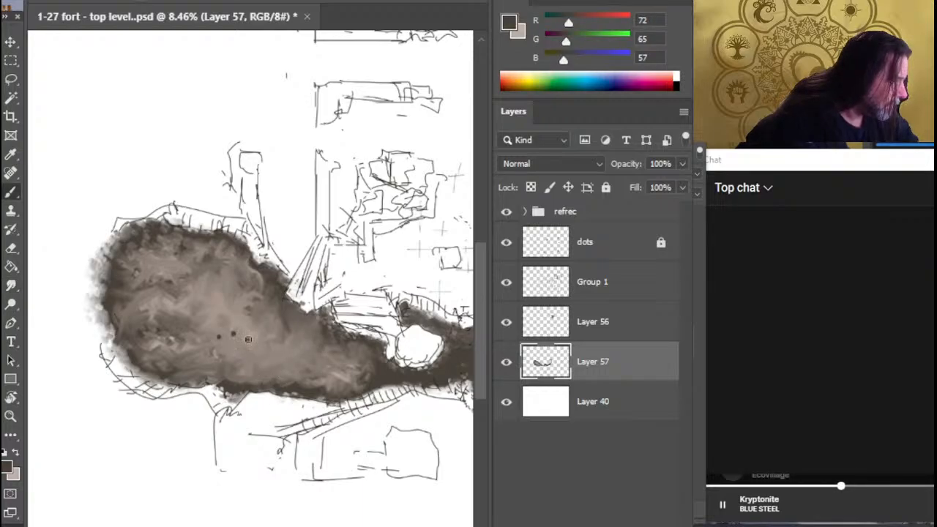
click(249, 341)
click(259, 354)
click(286, 343)
click(306, 355)
click(351, 368)
click(252, 316)
mouse_move(227, 300)
mouse_down()
mouse_move(201, 308)
mouse_move(236, 316)
mouse_move(193, 306)
mouse_move(210, 296)
mouse_up()
key(r)
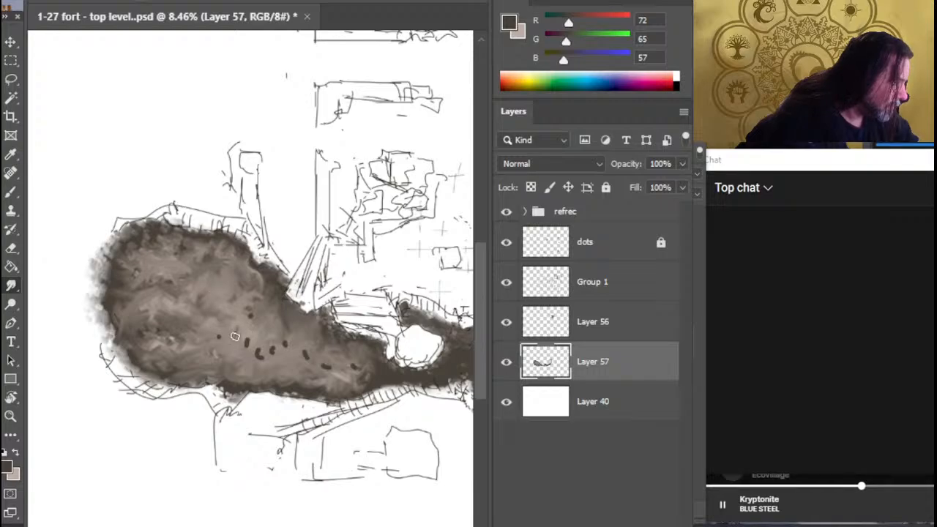
mouse_move(235, 337)
mouse_down()
mouse_move(258, 354)
mouse_move(270, 343)
mouse_move(309, 357)
mouse_move(288, 302)
mouse_move(285, 333)
mouse_move(285, 307)
mouse_move(295, 308)
mouse_move(277, 289)
mouse_move(319, 329)
mouse_move(310, 335)
mouse_move(292, 313)
mouse_move(311, 324)
mouse_move(289, 302)
mouse_move(296, 292)
mouse_move(281, 336)
mouse_move(328, 320)
mouse_move(311, 332)
mouse_move(301, 302)
mouse_move(299, 314)
mouse_move(308, 294)
mouse_move(299, 320)
mouse_move(322, 314)
mouse_move(323, 341)
mouse_move(323, 326)
mouse_up()
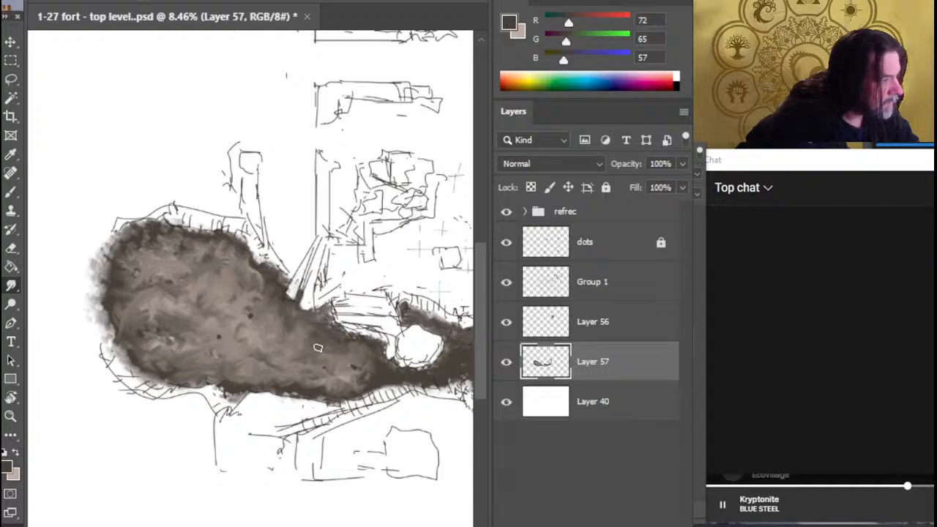
mouse_move(367, 364)
mouse_down()
mouse_move(319, 391)
mouse_move(330, 395)
mouse_move(294, 380)
mouse_up()
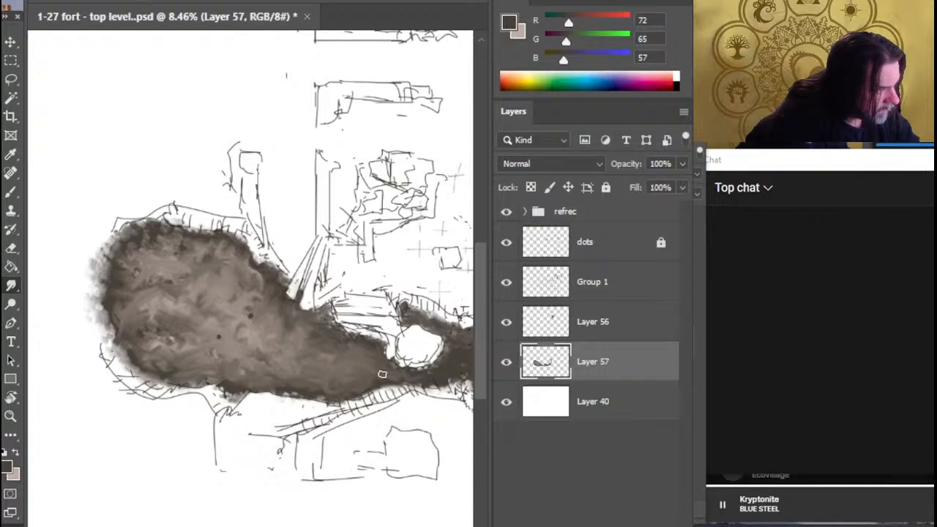
Paint short light beige strokes (RGB 191, 174, 164) along the strip east of the white boulder and smudge them into mottled ground
drag(432, 375, 244, 438)
key(b)
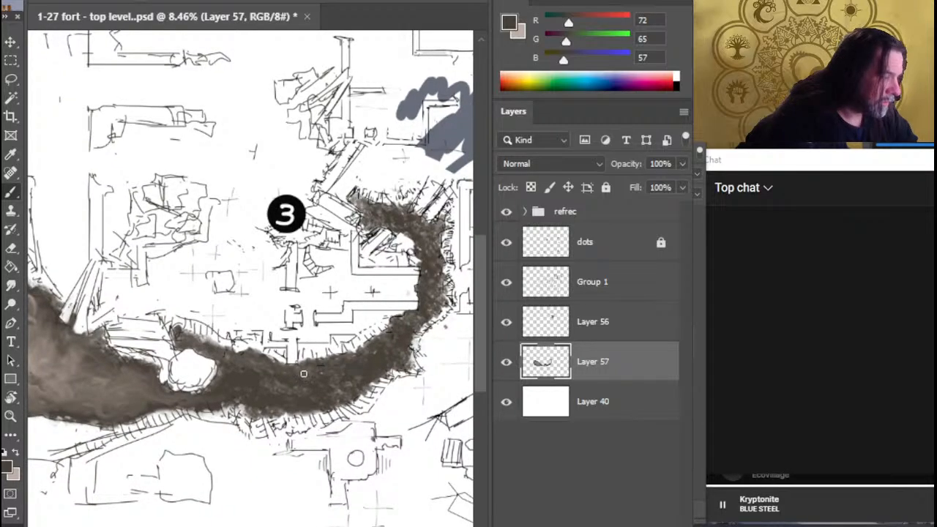
key(x)
mouse_move(242, 371)
mouse_down()
mouse_move(251, 393)
mouse_move(267, 391)
mouse_up()
drag(275, 396, 309, 387)
drag(344, 378, 351, 374)
drag(365, 363, 368, 367)
drag(325, 381, 327, 385)
key(r)
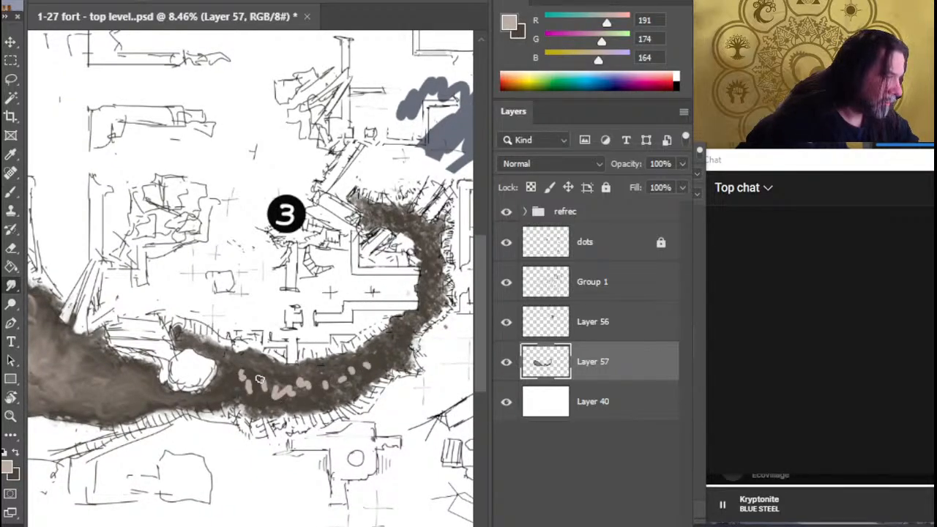
mouse_move(230, 380)
mouse_down()
mouse_move(255, 389)
mouse_move(234, 384)
mouse_move(238, 369)
mouse_move(223, 371)
mouse_move(232, 364)
mouse_move(246, 377)
mouse_move(234, 379)
mouse_move(271, 393)
mouse_move(247, 378)
mouse_move(274, 383)
mouse_move(242, 369)
mouse_move(226, 393)
mouse_move(225, 374)
mouse_move(221, 391)
mouse_move(204, 395)
mouse_move(234, 381)
mouse_move(282, 381)
mouse_move(256, 394)
mouse_move(303, 381)
mouse_move(321, 384)
mouse_move(294, 383)
mouse_move(324, 388)
mouse_move(275, 401)
mouse_move(317, 393)
mouse_up()
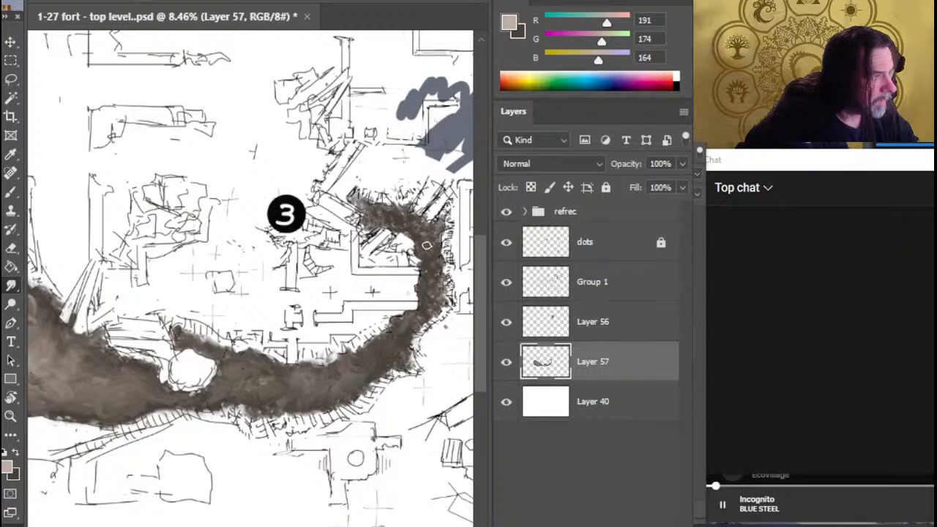
Touch dark brown (RGB 72, 65, 57) into the curved strip east of the boulder and smudge it into the texture
key(x)
key(b)
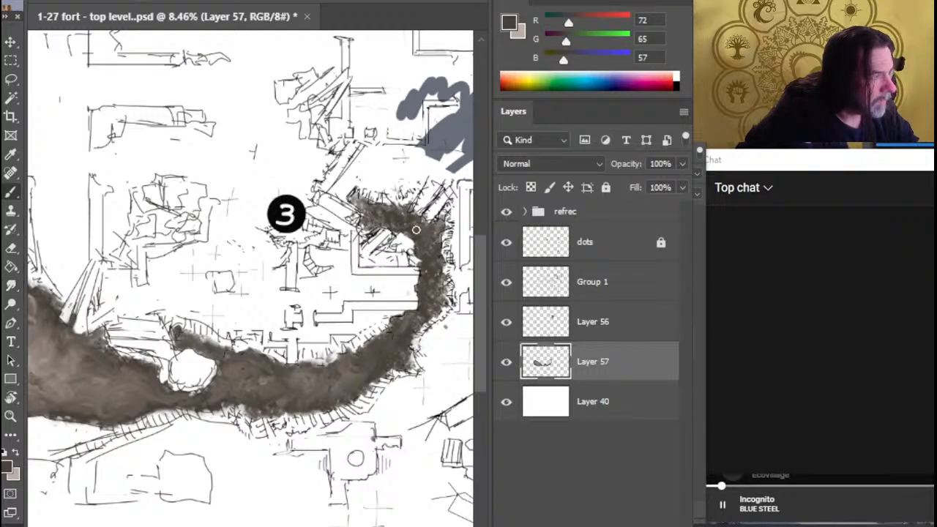
key(r)
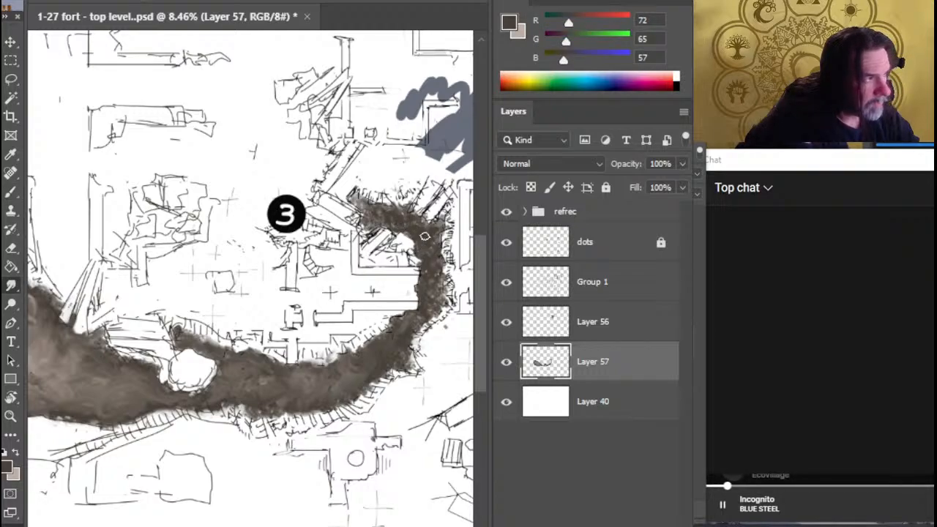
key(b)
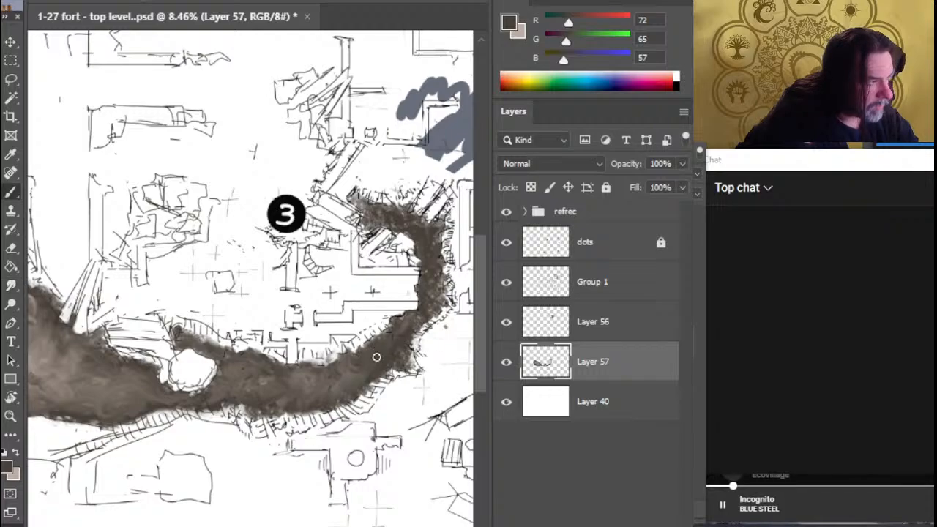
key(r)
key(b)
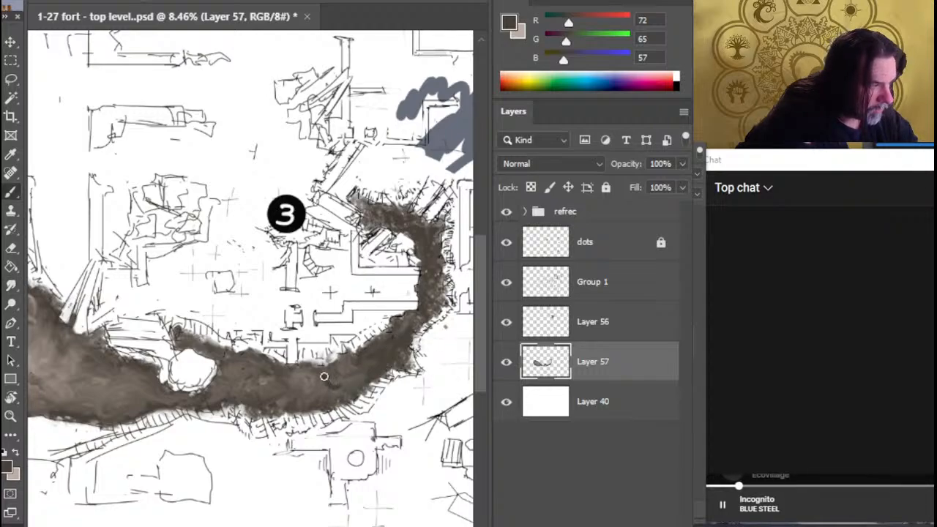
key(r)
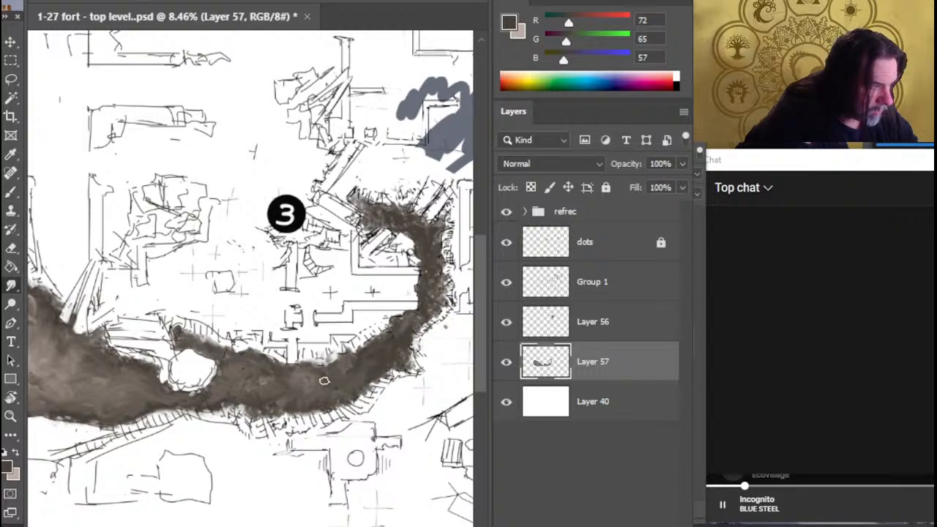
key(b)
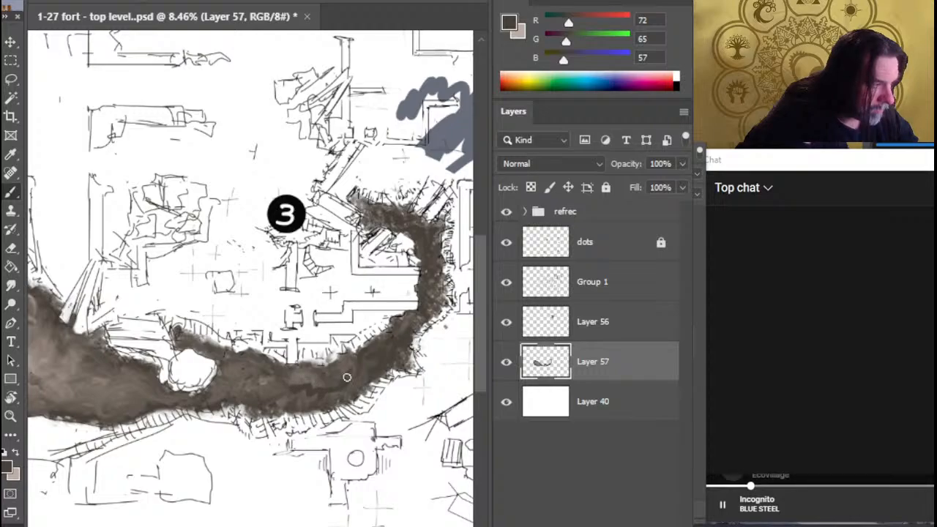
key(r)
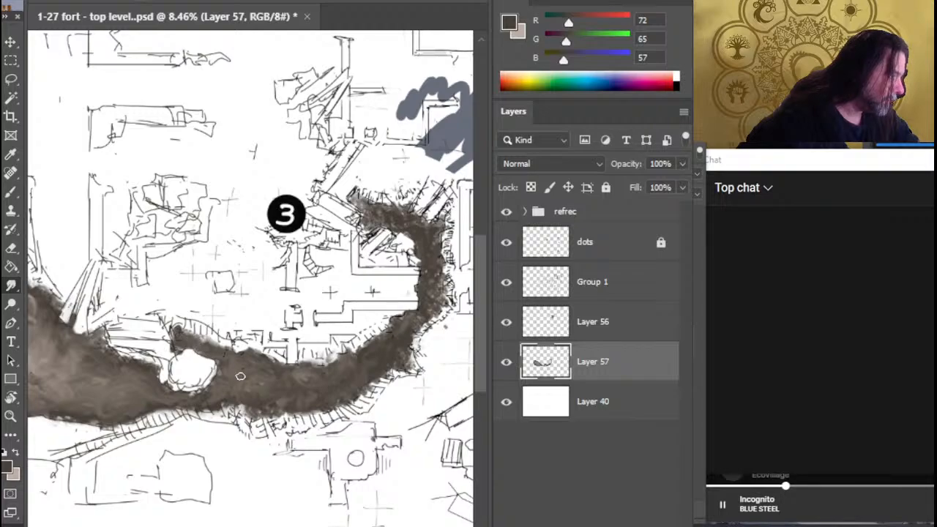
Mix a muted green foreground colour (RGB 77, 114, 66) and add a new empty layer above Layer 57
drag(179, 428, 385, 408)
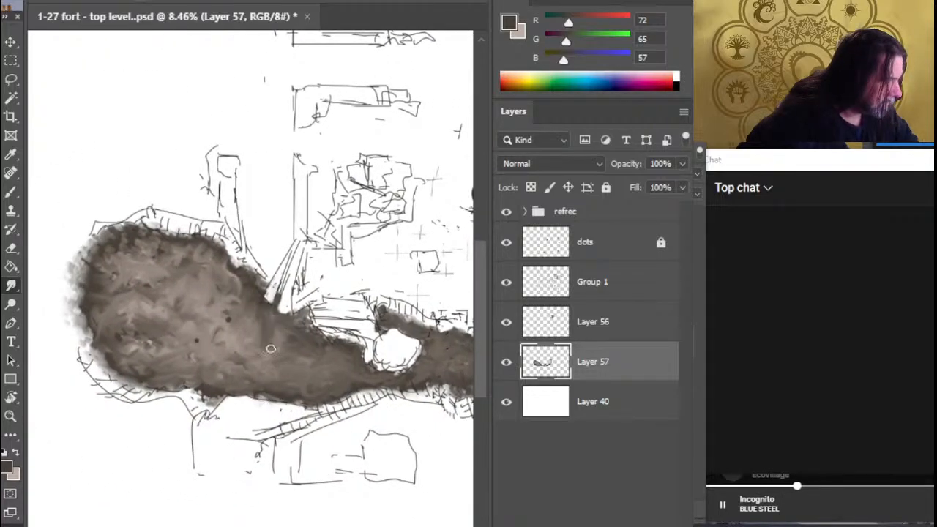
key(b)
drag(567, 40, 584, 44)
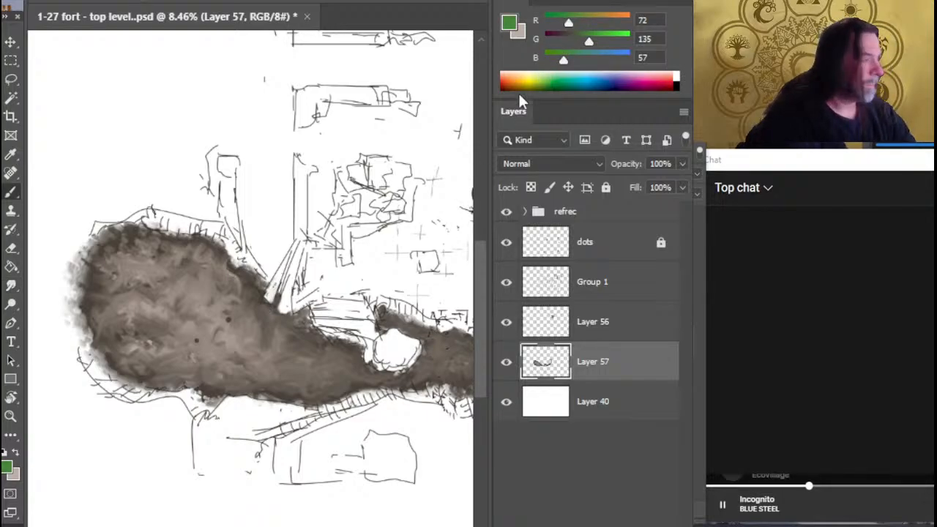
drag(583, 22, 578, 22)
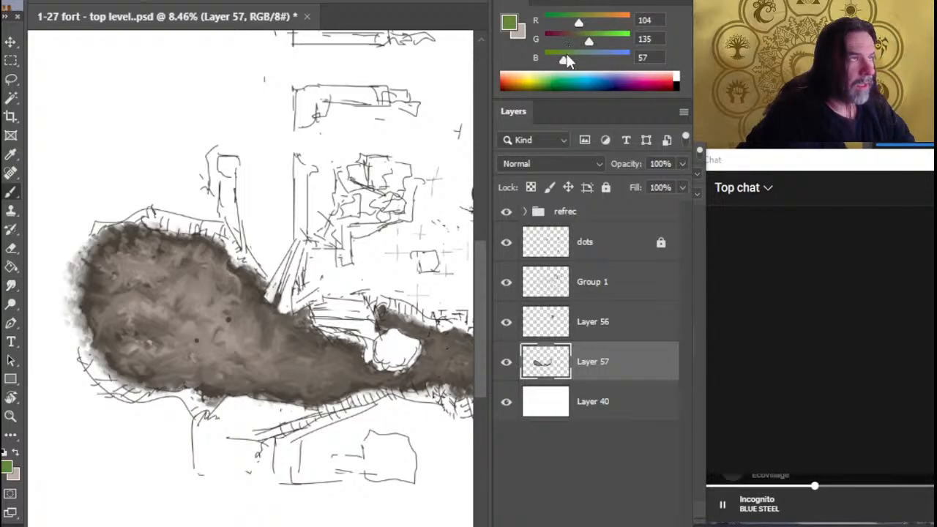
drag(562, 60, 568, 63)
mouse_move(583, 21)
mouse_down()
mouse_move(570, 22)
mouse_move(578, 45)
mouse_up()
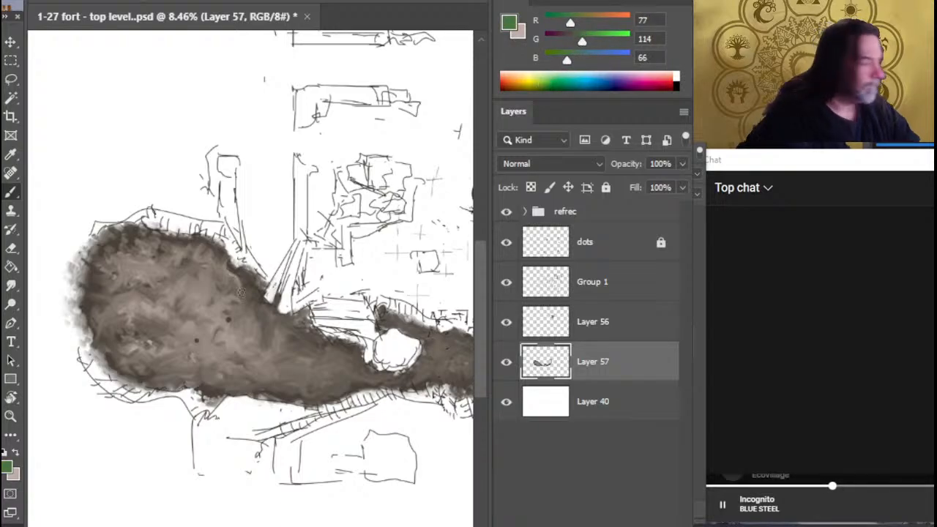
key(ctrl+shift+alt+n)
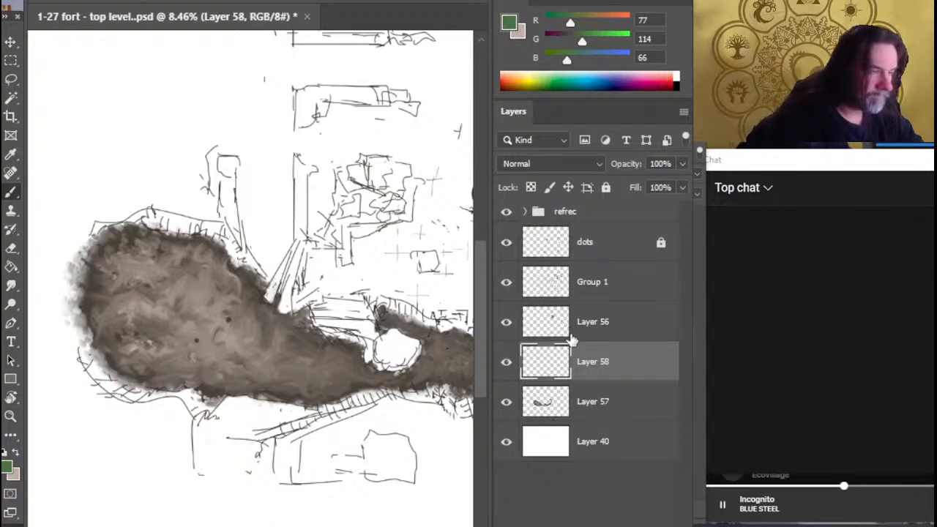
Smudge the remaining dark dots in the western lobe's middle into the brown ground on Layer 57
click(589, 403)
key(r)
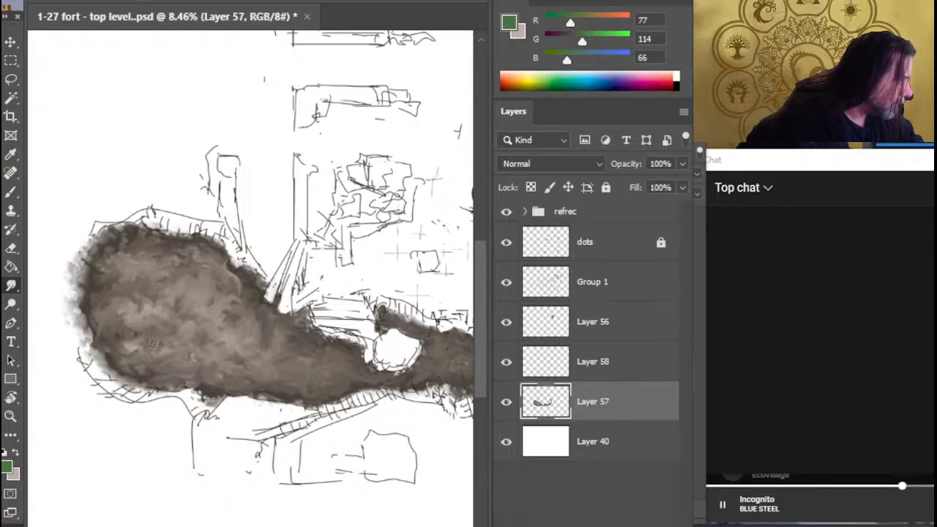
Try painting green strokes (RGB 77, 114, 66) across the lobe's middle on Layer 57 and smudging them into the brown
key(b)
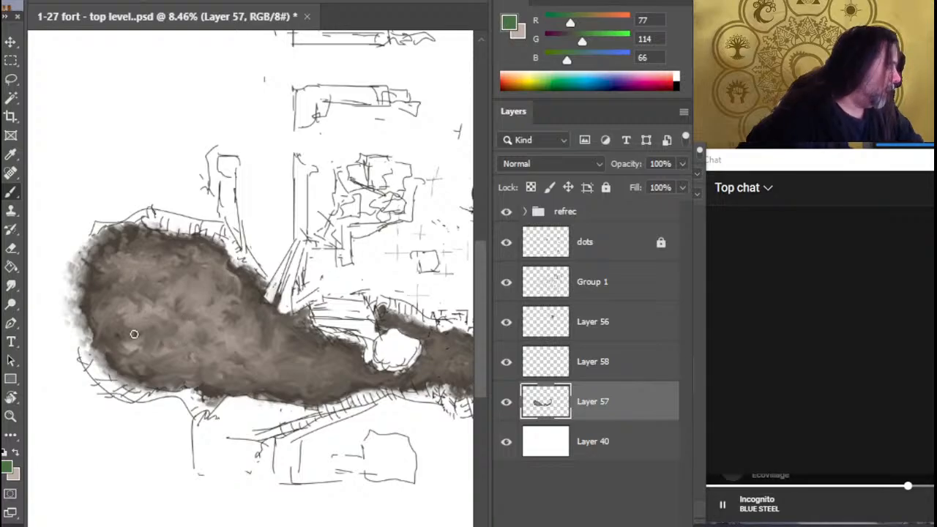
mouse_move(186, 324)
mouse_down()
mouse_move(203, 306)
mouse_move(169, 314)
mouse_move(270, 366)
mouse_move(184, 350)
mouse_move(183, 359)
mouse_move(129, 320)
mouse_up()
mouse_move(177, 296)
mouse_down()
mouse_move(199, 296)
mouse_move(146, 268)
mouse_move(167, 281)
mouse_move(118, 301)
mouse_move(209, 304)
mouse_move(217, 324)
mouse_move(168, 322)
mouse_move(235, 342)
mouse_move(186, 307)
mouse_move(232, 303)
mouse_move(215, 303)
mouse_move(218, 293)
mouse_move(132, 266)
mouse_move(139, 363)
mouse_move(255, 333)
mouse_move(261, 356)
mouse_up()
key(r)
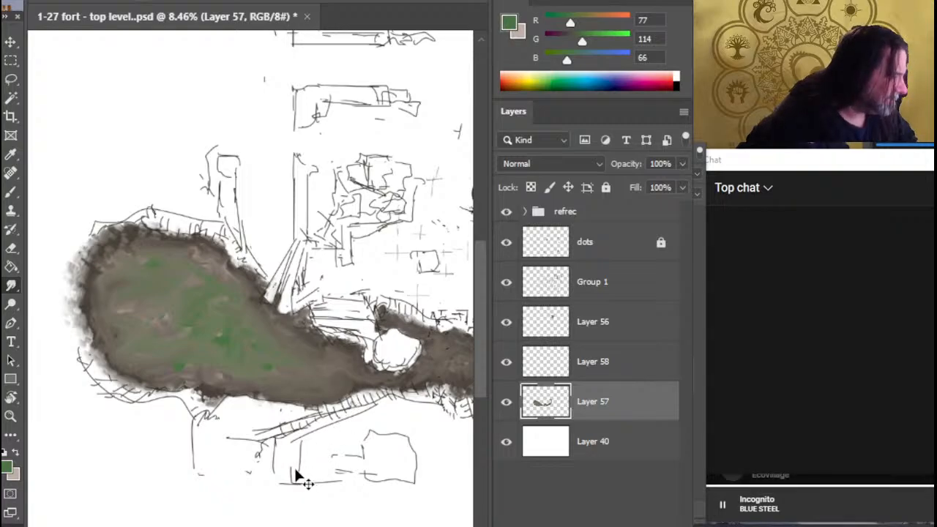
Undo all the green strokes and smudges made in the lobe on Layer 57
key(ctrl+z)
key(ctrl+z)
key(ctrl+z)
key(ctrl+z)
key(ctrl+z)
key(ctrl+z)
key(ctrl+z)
key(ctrl+z)
key(ctrl+z)
key(ctrl+z)
key(ctrl+z)
key(ctrl+z)
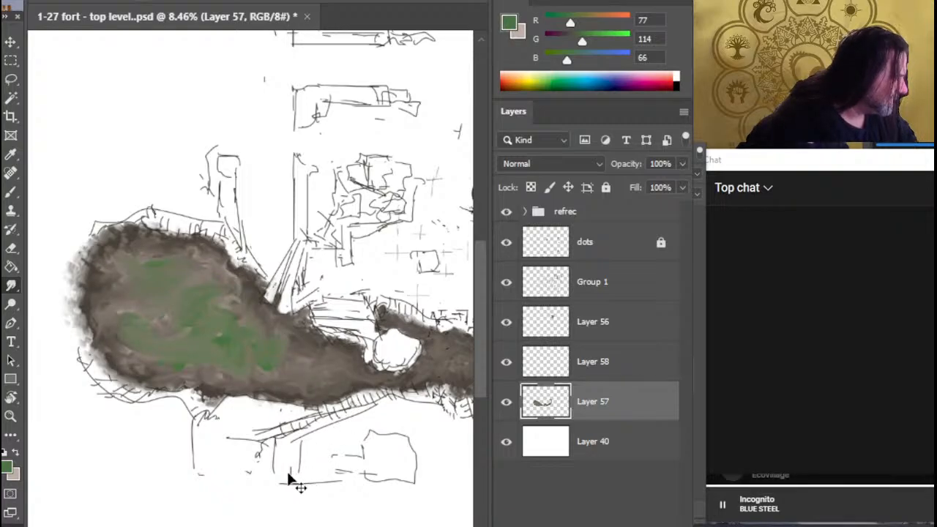
key(ctrl+z)
key(ctrl+z)
key(ctrl+z)
key(ctrl+z)
key(ctrl+z)
key(ctrl+z)
key(ctrl+z)
key(ctrl+z)
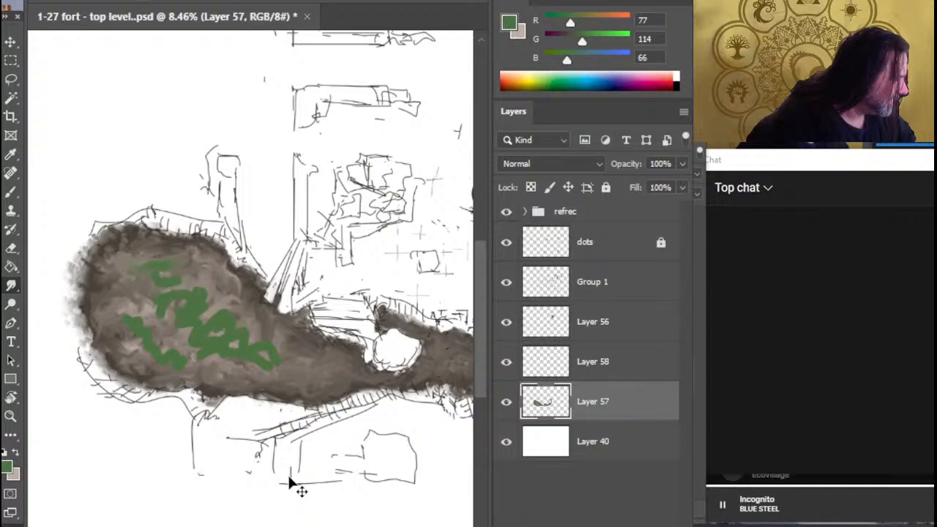
key(ctrl+z)
key(ctrl+z)
key(ctrl+z)
key(ctrl+z)
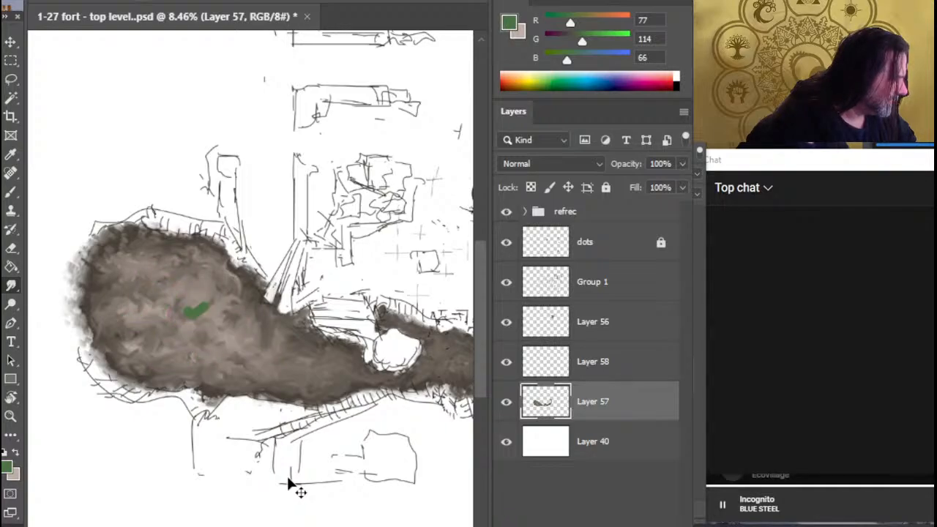
key(ctrl+z)
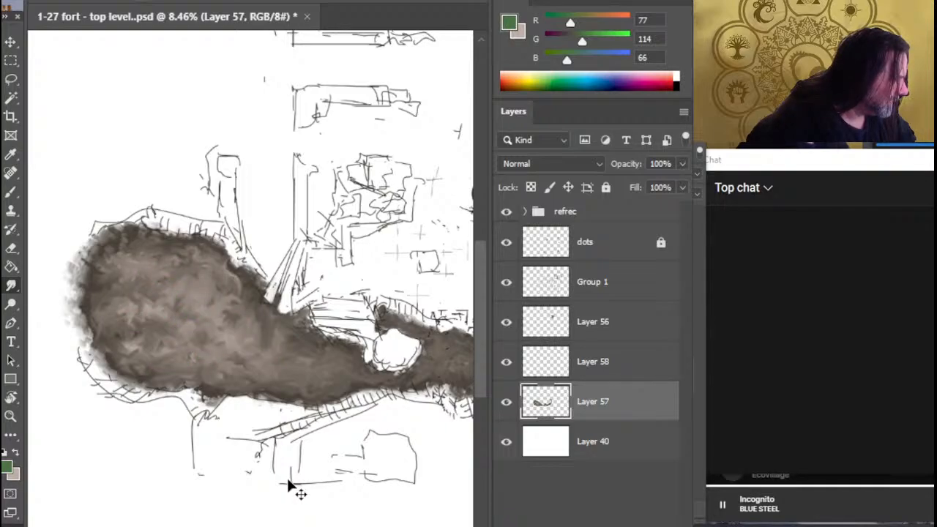
key(ctrl+z)
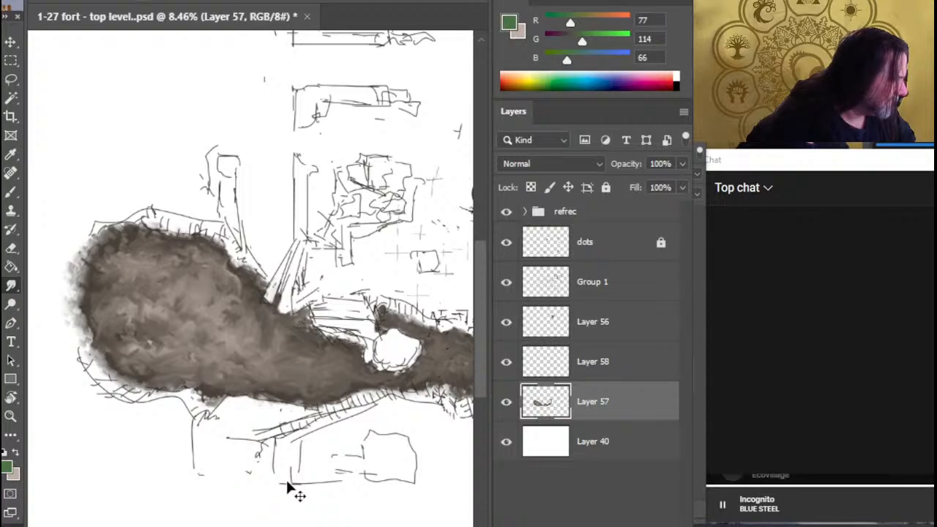
click(506, 364)
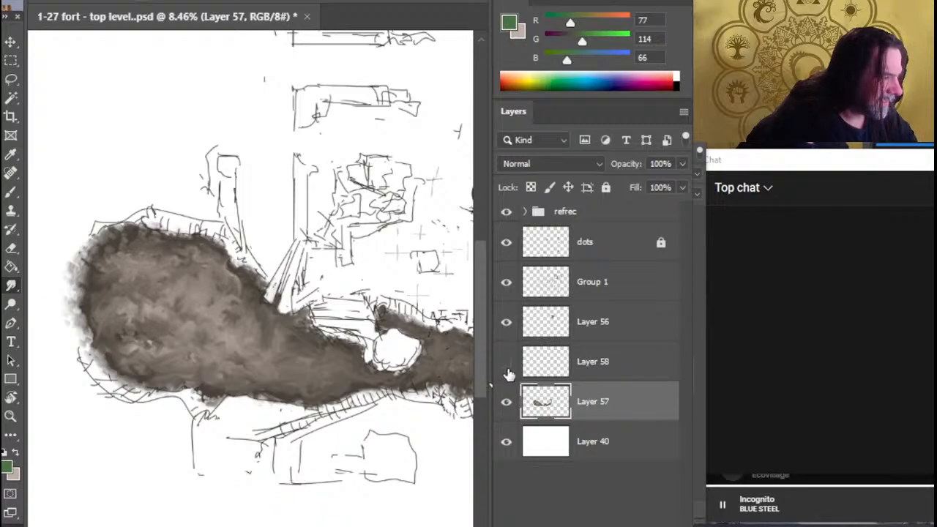
drag(433, 391, 124, 469)
drag(233, 409, 427, 386)
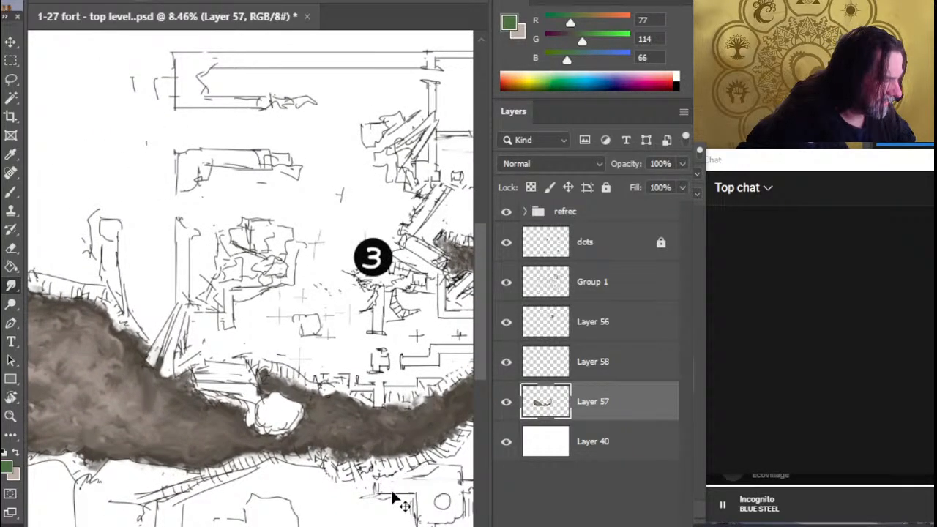
drag(167, 494, 369, 465)
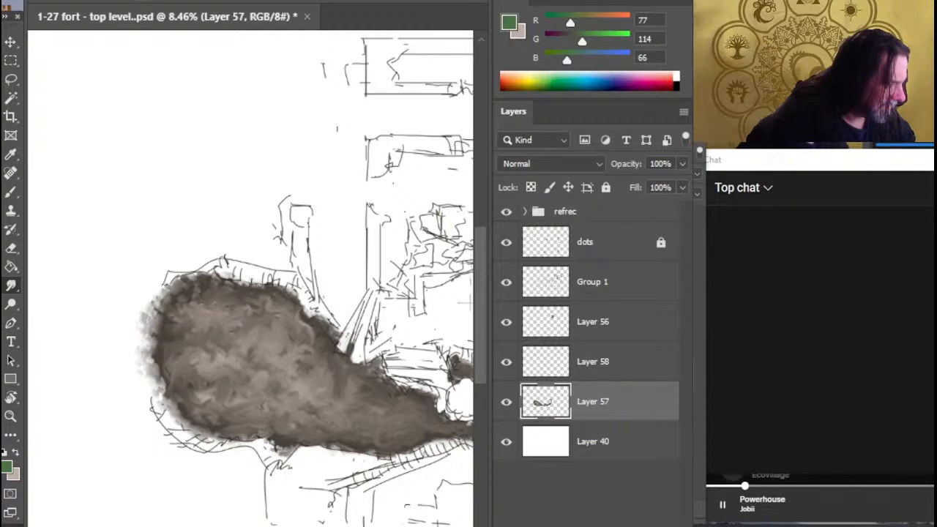
Try a few short green strokes in the lobe's middle on Layer 57 and undo them
drag(258, 363, 279, 355)
mouse_move(247, 343)
mouse_down()
mouse_move(233, 366)
mouse_move(250, 396)
mouse_up()
drag(300, 386, 279, 403)
drag(293, 362, 333, 402)
drag(296, 418, 347, 402)
key(ctrl+z)
key(ctrl+z)
key(ctrl+z)
key(ctrl+z)
key(ctrl+z)
key(ctrl+z)
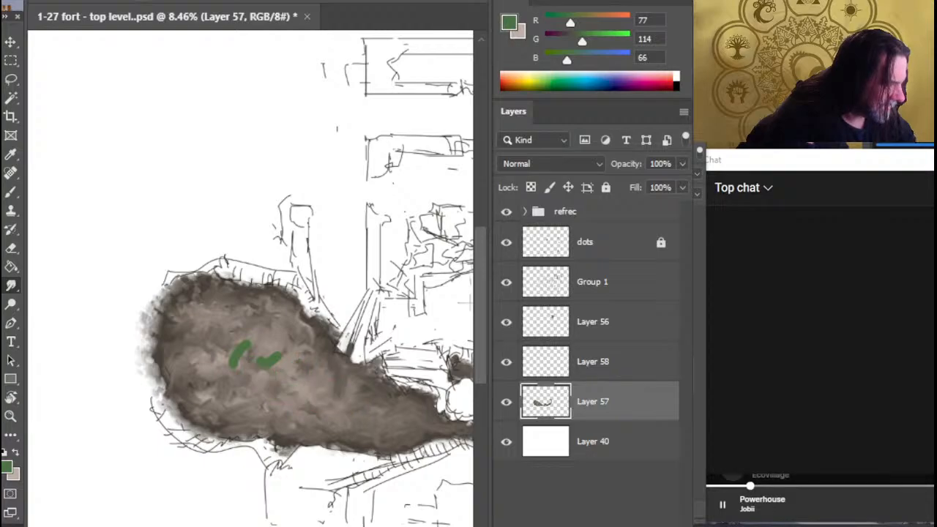
key(ctrl+z)
key(ctrl+z)
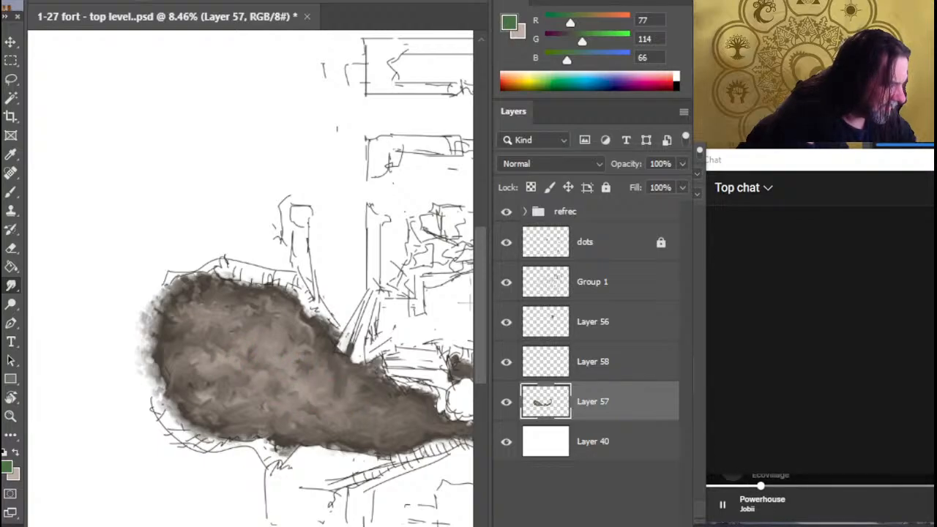
Save the document with Layer 58 active and paint a green zigzag (RGB 77, 114, 66) across the lobe on that layer
click(599, 374)
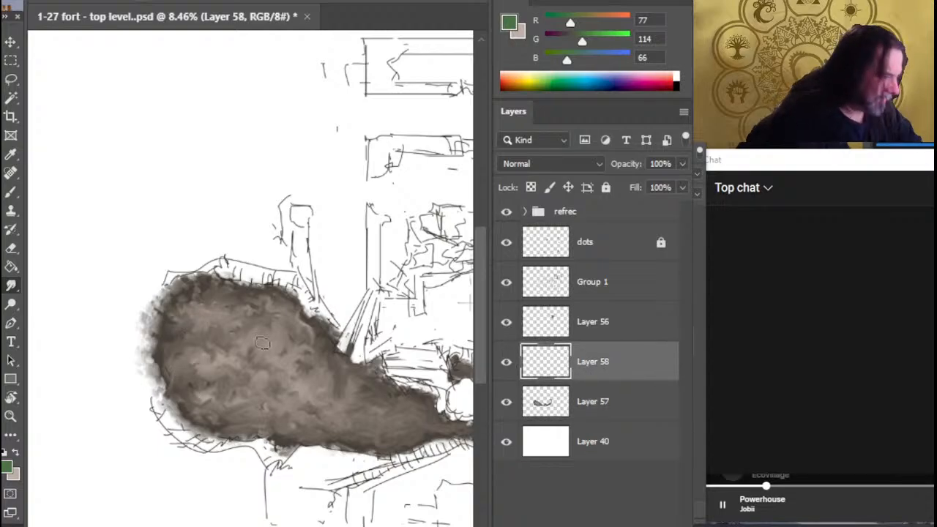
key(ctrl+s)
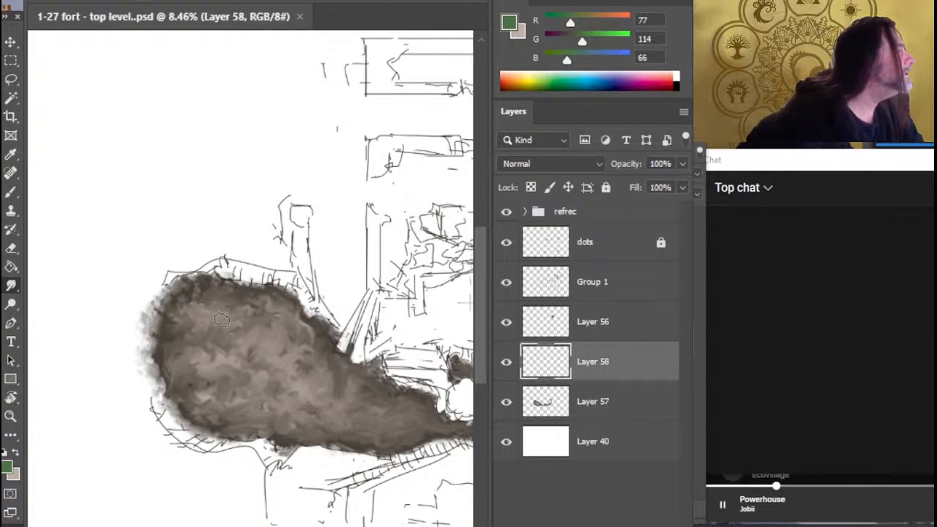
key(b)
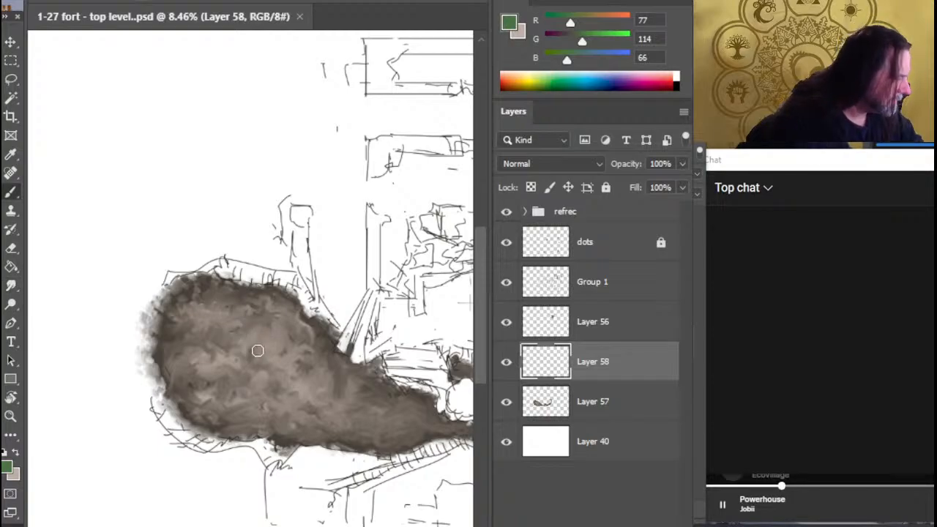
drag(258, 350, 256, 355)
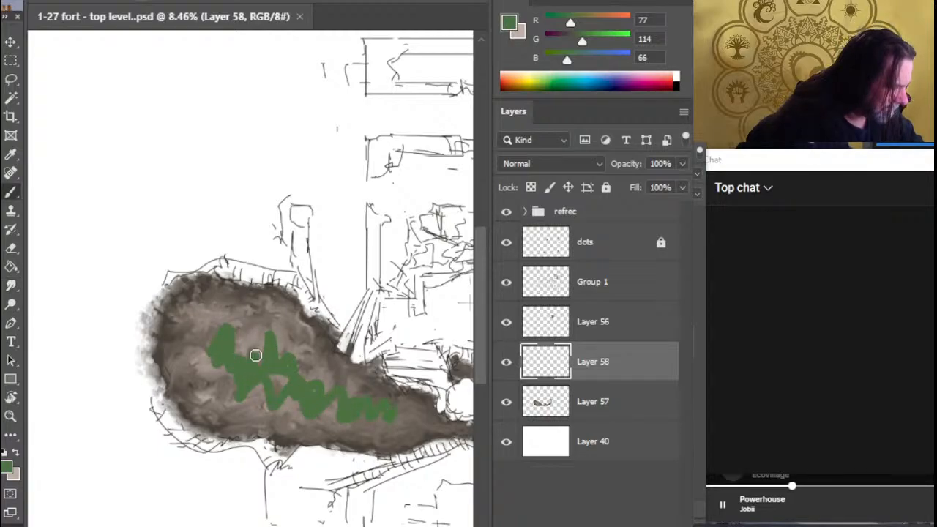
Hide Layer 57, thicken the green zigzag in the lobe and continue it along the curved strip east of the boulder
key(r)
click(506, 402)
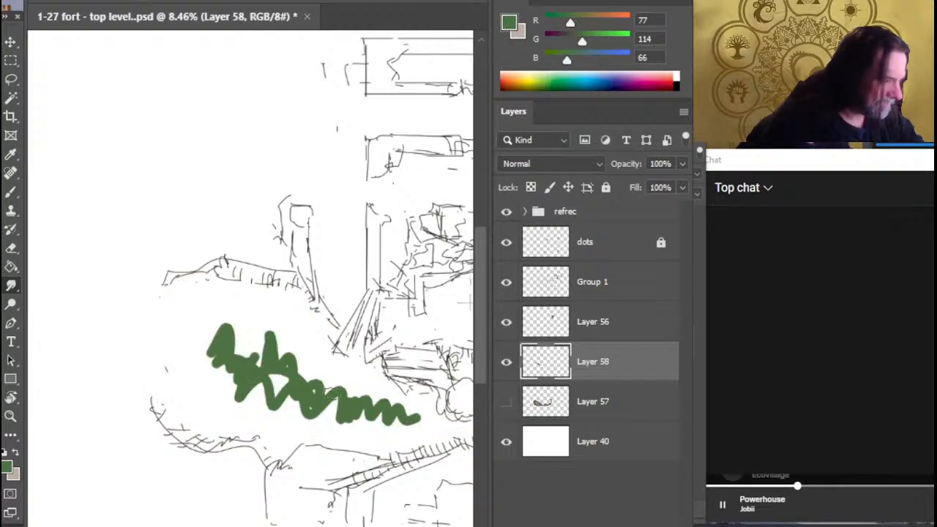
key(b)
mouse_move(290, 364)
mouse_down()
mouse_move(259, 377)
mouse_move(226, 333)
mouse_move(204, 370)
mouse_move(185, 377)
mouse_move(240, 312)
mouse_move(287, 329)
mouse_move(332, 403)
mouse_move(382, 410)
mouse_move(381, 432)
mouse_move(394, 437)
mouse_move(429, 430)
mouse_move(182, 407)
mouse_move(308, 360)
mouse_move(345, 377)
mouse_move(443, 348)
mouse_up()
key(space)
key(space)
mouse_move(455, 346)
mouse_down()
mouse_move(288, 396)
mouse_move(265, 419)
mouse_up()
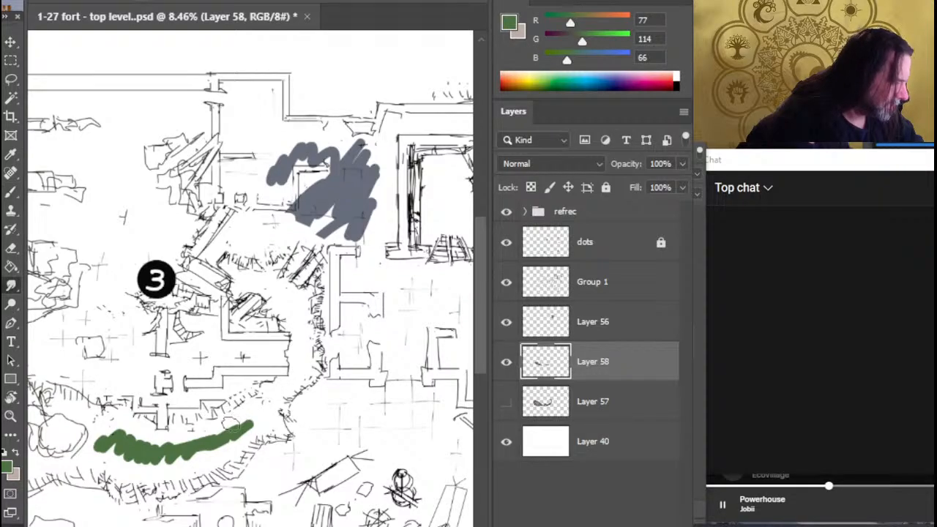
Smudge the green in the strip east of the boulder out to its sketched banks and check it against the brown Layer 57
key(r)
mouse_move(231, 426)
mouse_down()
mouse_move(241, 425)
mouse_move(161, 453)
mouse_move(117, 437)
mouse_move(151, 448)
mouse_move(91, 455)
mouse_move(114, 454)
mouse_move(124, 425)
mouse_move(147, 439)
mouse_move(114, 455)
mouse_move(126, 458)
mouse_move(159, 457)
mouse_move(131, 457)
mouse_move(146, 446)
mouse_move(197, 448)
mouse_move(138, 440)
mouse_move(194, 448)
mouse_move(167, 452)
mouse_move(212, 436)
mouse_move(185, 452)
mouse_move(194, 462)
mouse_move(163, 461)
mouse_move(229, 440)
mouse_move(245, 423)
mouse_move(195, 447)
mouse_up()
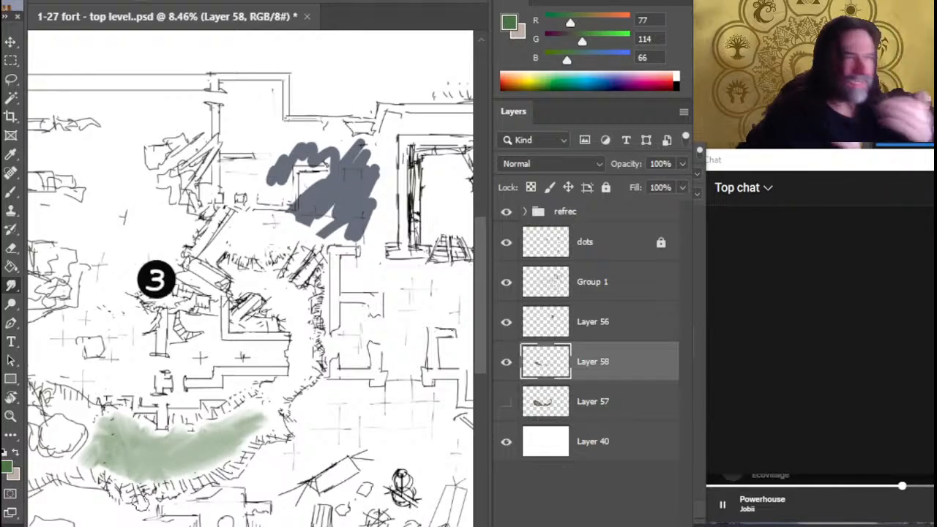
click(505, 402)
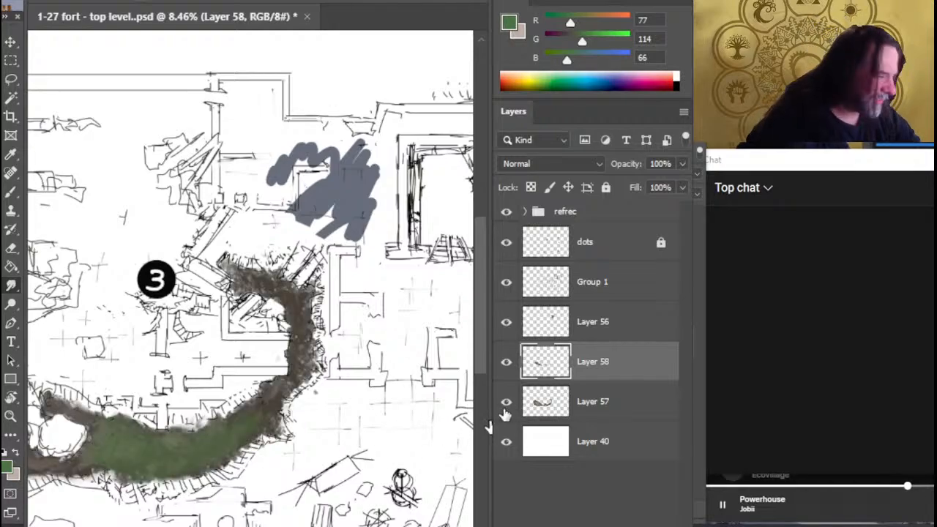
click(505, 403)
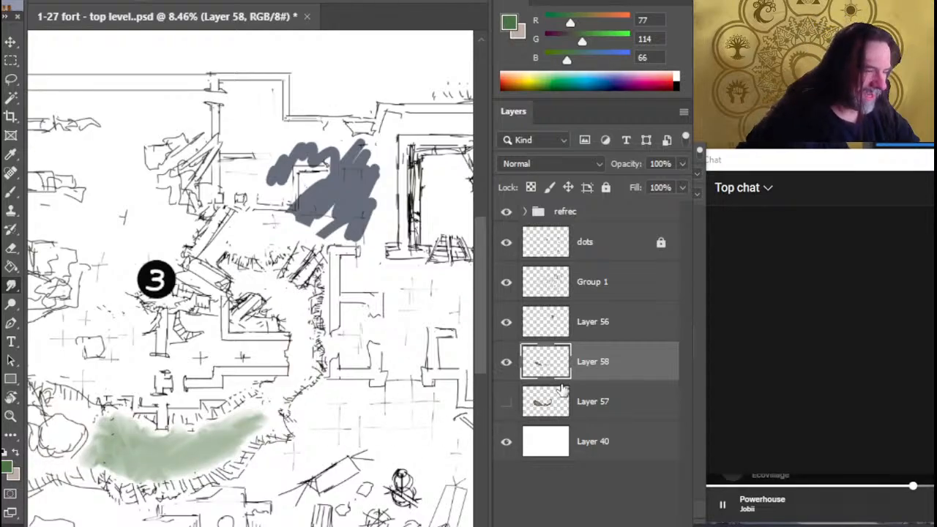
Smudge the pale green up the strip's northeastern bend and along its northern bank back toward the boulder
mouse_move(236, 424)
mouse_down()
mouse_move(262, 407)
mouse_move(252, 412)
mouse_move(273, 425)
mouse_move(268, 404)
mouse_move(302, 375)
mouse_move(286, 384)
mouse_move(303, 344)
mouse_up()
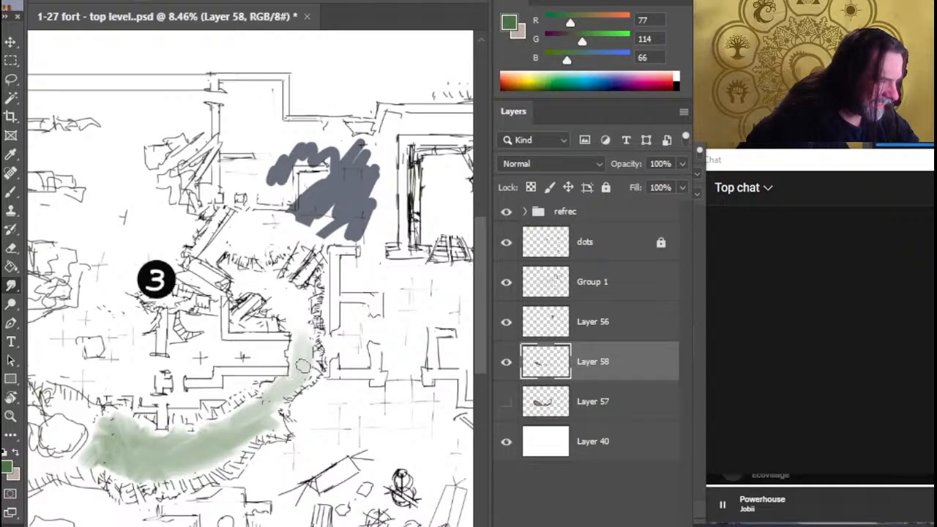
click(506, 402)
click(506, 403)
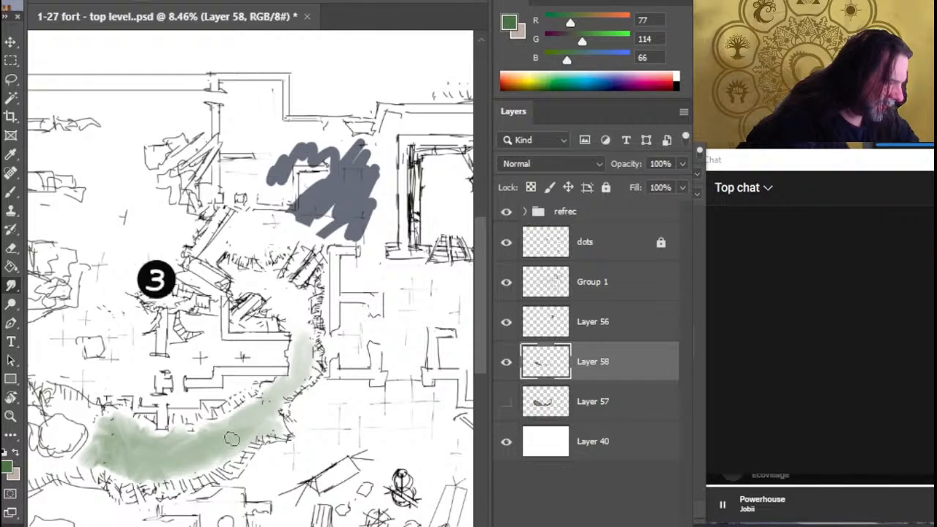
mouse_move(227, 448)
mouse_down()
mouse_move(208, 455)
mouse_move(159, 441)
mouse_up()
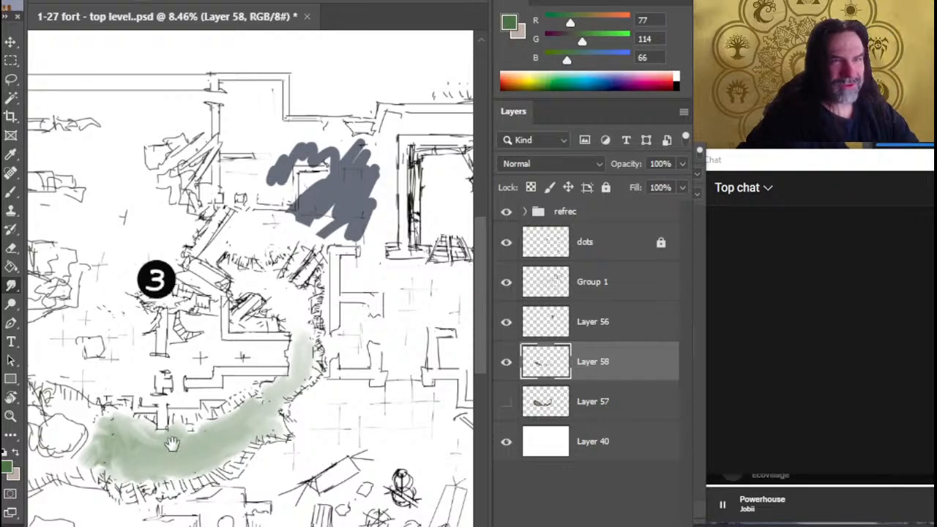
mouse_move(173, 443)
mouse_down()
mouse_move(295, 435)
mouse_move(209, 419)
mouse_move(226, 437)
mouse_up()
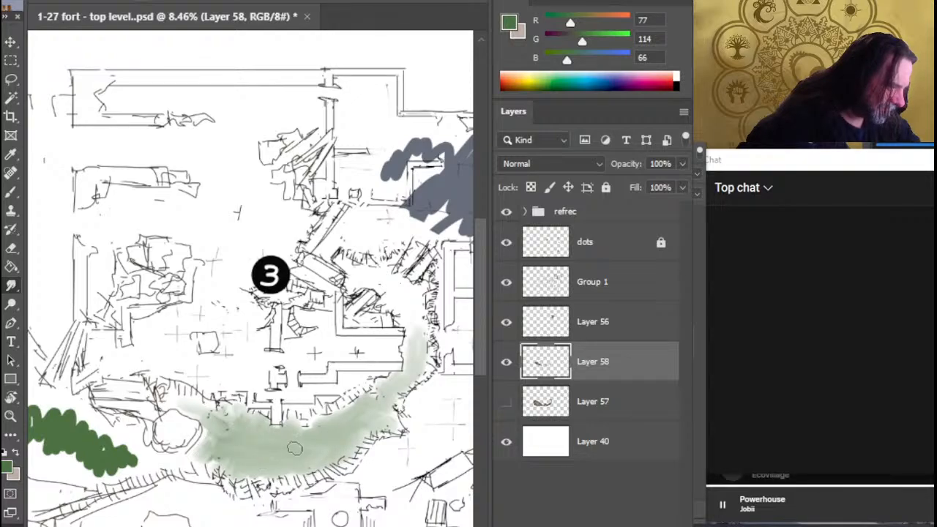
Smudge the lobe's green past the boulder's south side into the eastern strip and spread it across the lobe's narrowing part
drag(199, 468, 350, 451)
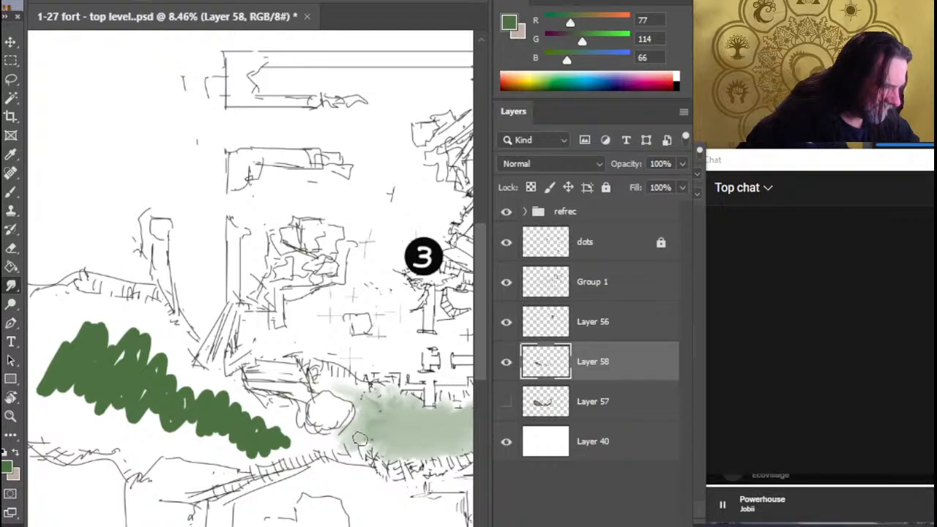
mouse_move(255, 435)
mouse_down()
mouse_move(268, 432)
mouse_move(230, 422)
mouse_move(271, 427)
mouse_move(241, 427)
mouse_move(271, 416)
mouse_move(253, 424)
mouse_move(279, 417)
mouse_move(287, 436)
mouse_move(265, 426)
mouse_move(352, 444)
mouse_move(350, 431)
mouse_move(341, 448)
mouse_move(301, 440)
mouse_move(370, 450)
mouse_move(315, 440)
mouse_move(344, 432)
mouse_move(335, 440)
mouse_move(374, 454)
mouse_move(359, 440)
mouse_up()
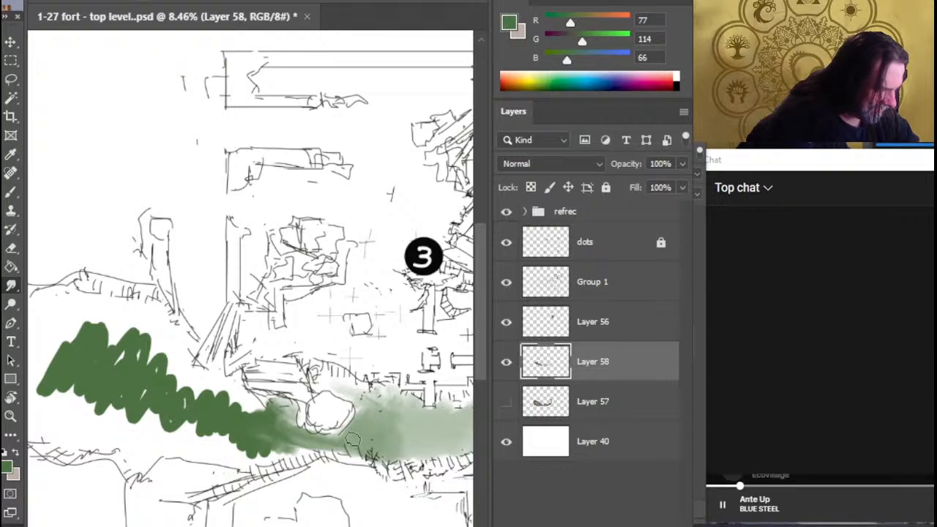
mouse_move(353, 439)
mouse_down()
mouse_move(376, 417)
mouse_move(384, 439)
mouse_move(375, 443)
mouse_move(406, 448)
mouse_move(388, 428)
mouse_move(395, 421)
mouse_move(367, 412)
mouse_move(367, 423)
mouse_move(457, 415)
mouse_move(424, 418)
mouse_move(409, 438)
mouse_move(419, 424)
mouse_move(394, 439)
mouse_up()
mouse_move(248, 449)
mouse_down()
mouse_move(279, 435)
mouse_move(309, 447)
mouse_move(281, 433)
mouse_move(293, 448)
mouse_move(219, 399)
mouse_move(259, 433)
mouse_move(257, 450)
mouse_move(296, 448)
mouse_move(220, 428)
mouse_move(272, 435)
mouse_move(228, 416)
mouse_up()
mouse_move(231, 410)
mouse_down()
mouse_move(220, 440)
mouse_move(183, 432)
mouse_move(244, 443)
mouse_move(176, 439)
mouse_move(255, 454)
mouse_move(211, 434)
mouse_move(198, 388)
mouse_move(241, 430)
mouse_move(208, 399)
mouse_move(205, 409)
mouse_move(146, 399)
mouse_move(183, 421)
mouse_move(210, 402)
mouse_move(209, 418)
mouse_move(223, 421)
mouse_up()
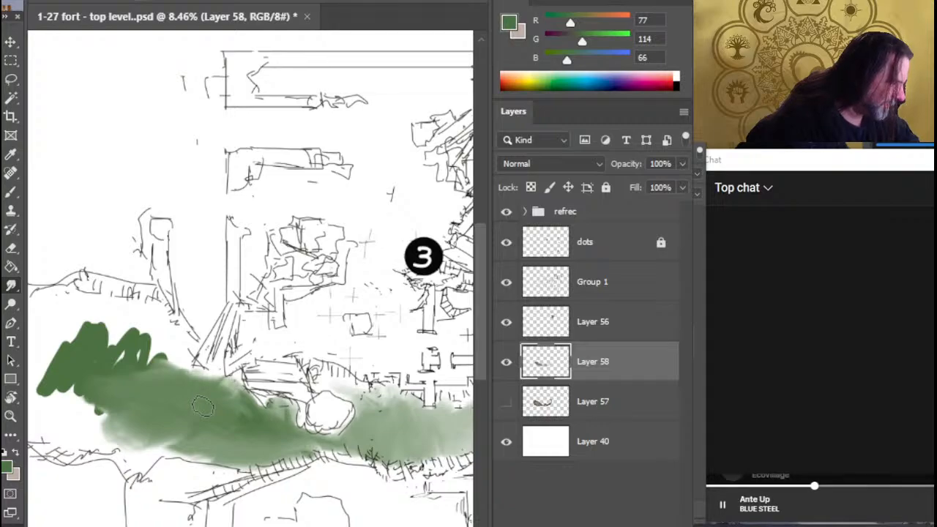
Smudge the rest of the green zigzag over the lobe's rounded western end, out to its northern and western edges
mouse_move(217, 398)
mouse_down()
mouse_move(252, 416)
mouse_move(229, 392)
mouse_move(219, 429)
mouse_move(155, 437)
mouse_move(168, 457)
mouse_move(240, 421)
mouse_move(346, 446)
mouse_up()
mouse_move(289, 432)
mouse_down()
mouse_move(289, 443)
mouse_move(311, 395)
mouse_move(320, 422)
mouse_move(322, 395)
mouse_move(271, 355)
mouse_move(301, 401)
mouse_move(212, 381)
mouse_move(248, 345)
mouse_move(299, 404)
mouse_move(220, 359)
mouse_move(279, 364)
mouse_up()
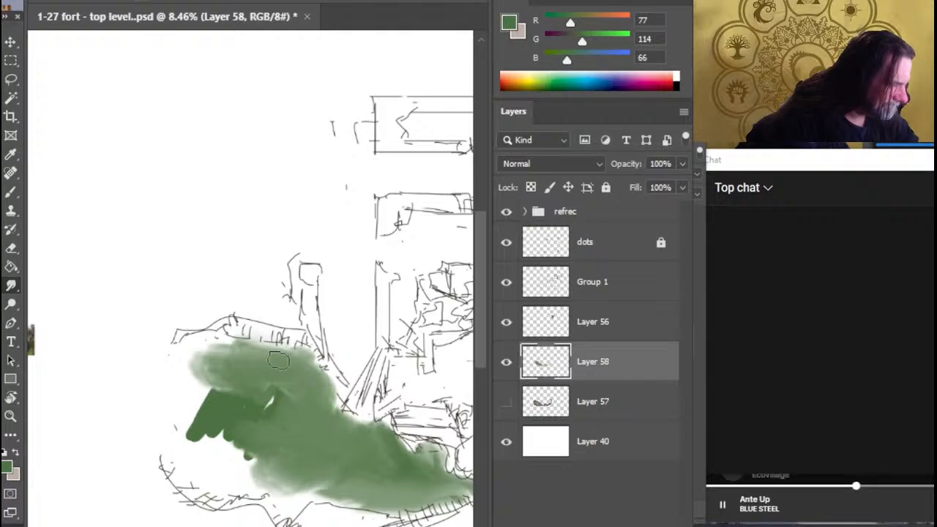
mouse_move(300, 414)
mouse_down()
mouse_move(249, 398)
mouse_move(293, 406)
mouse_move(262, 394)
mouse_move(252, 371)
mouse_move(232, 361)
mouse_move(207, 434)
mouse_move(244, 394)
mouse_move(276, 416)
mouse_move(288, 455)
mouse_move(266, 465)
mouse_move(297, 465)
mouse_move(286, 471)
mouse_move(280, 459)
mouse_move(365, 498)
mouse_up()
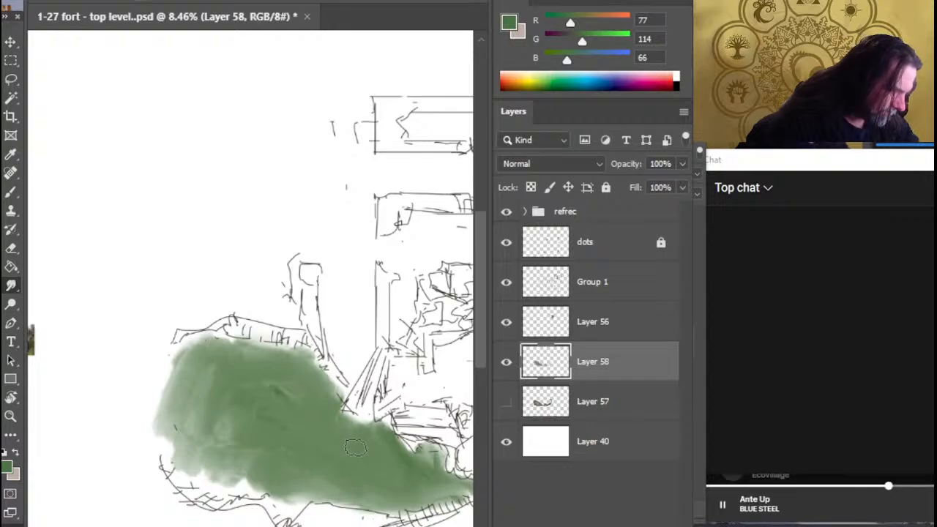
Smudge and soften the green along the lobe's southern, western and northern edges on Layer 58
drag(344, 480, 366, 498)
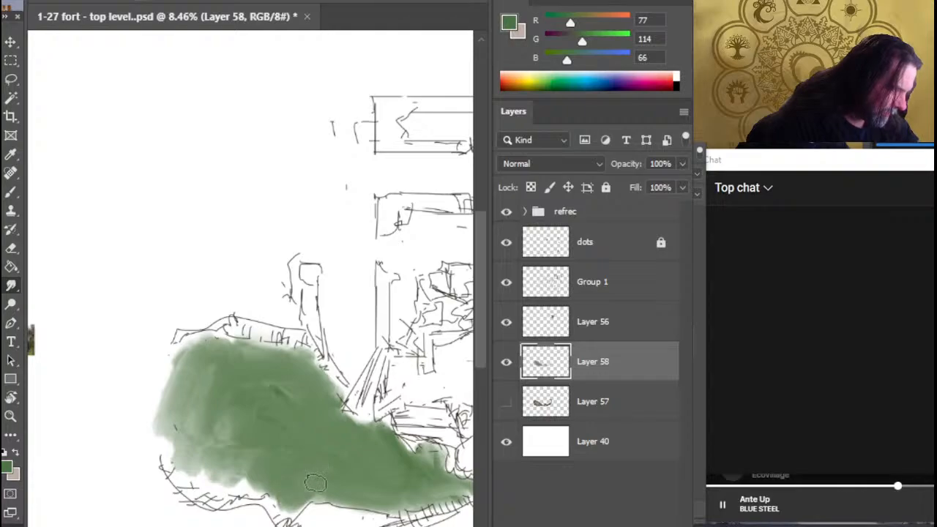
drag(294, 499, 232, 496)
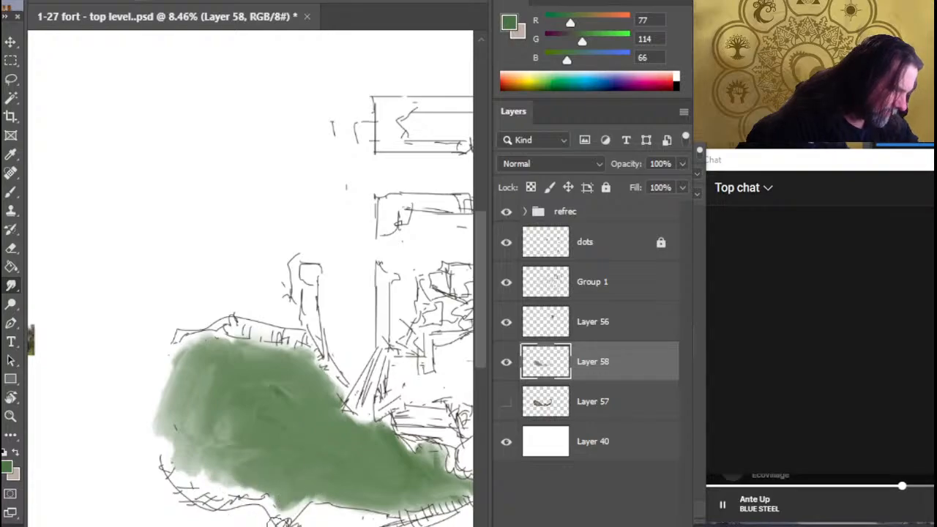
mouse_move(394, 508)
mouse_down()
mouse_move(351, 518)
mouse_move(266, 506)
mouse_move(262, 515)
mouse_move(347, 507)
mouse_move(310, 483)
mouse_move(181, 489)
mouse_move(224, 490)
mouse_up()
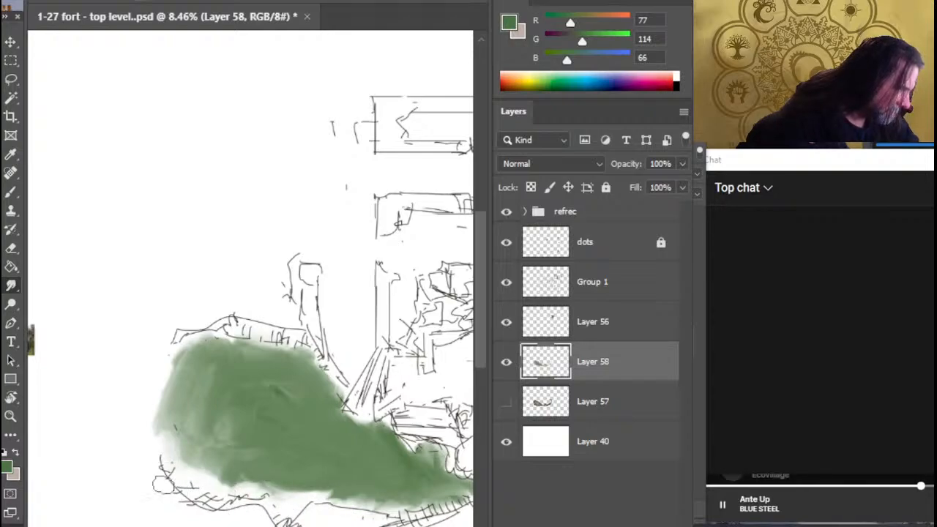
mouse_move(164, 485)
mouse_down()
mouse_move(167, 399)
mouse_move(139, 418)
mouse_move(169, 345)
mouse_move(188, 442)
mouse_move(201, 429)
mouse_move(206, 365)
mouse_move(173, 350)
mouse_move(155, 370)
mouse_move(160, 356)
mouse_move(277, 357)
mouse_up()
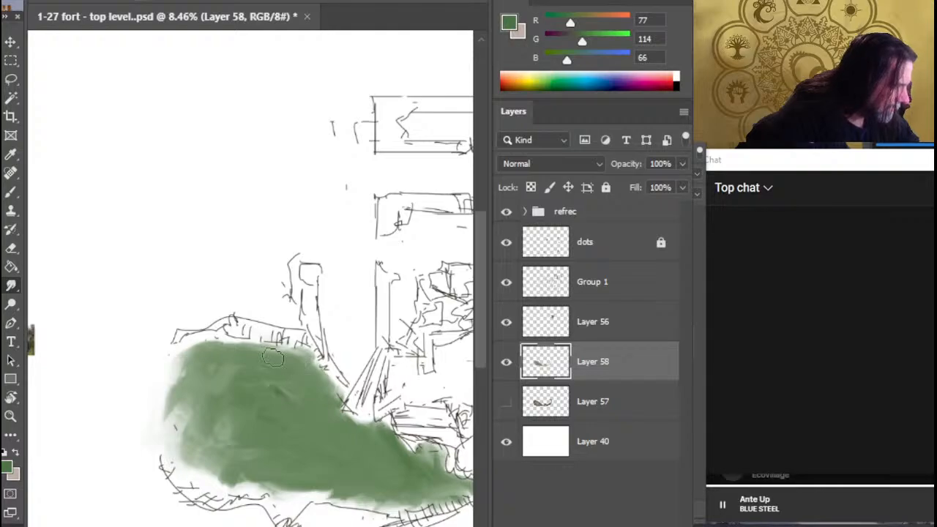
Smudge and soften the green along the lobe's northern edge and down its northeastern slope toward the boulder
drag(240, 344, 291, 353)
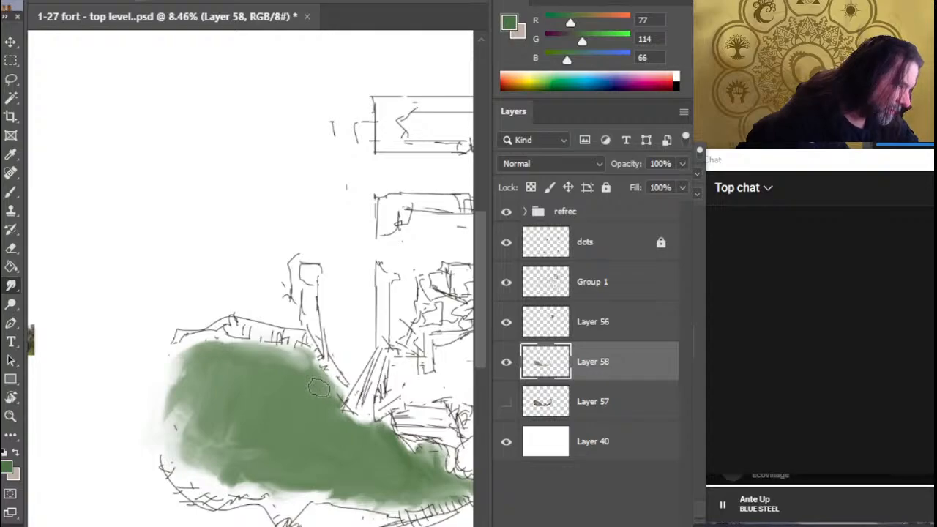
mouse_move(319, 388)
mouse_down()
mouse_move(292, 358)
mouse_move(316, 365)
mouse_up()
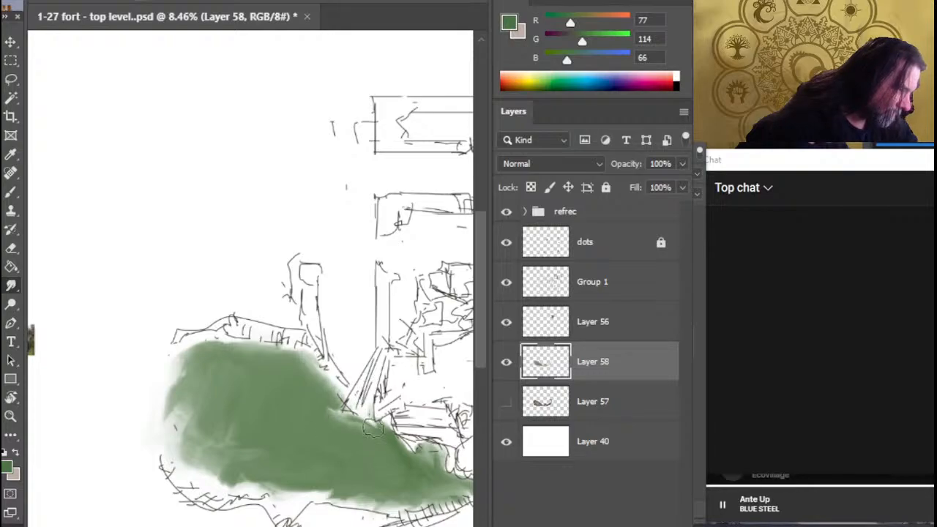
mouse_move(372, 429)
mouse_down()
mouse_move(384, 426)
mouse_move(402, 439)
mouse_move(398, 448)
mouse_move(438, 459)
mouse_move(434, 451)
mouse_up()
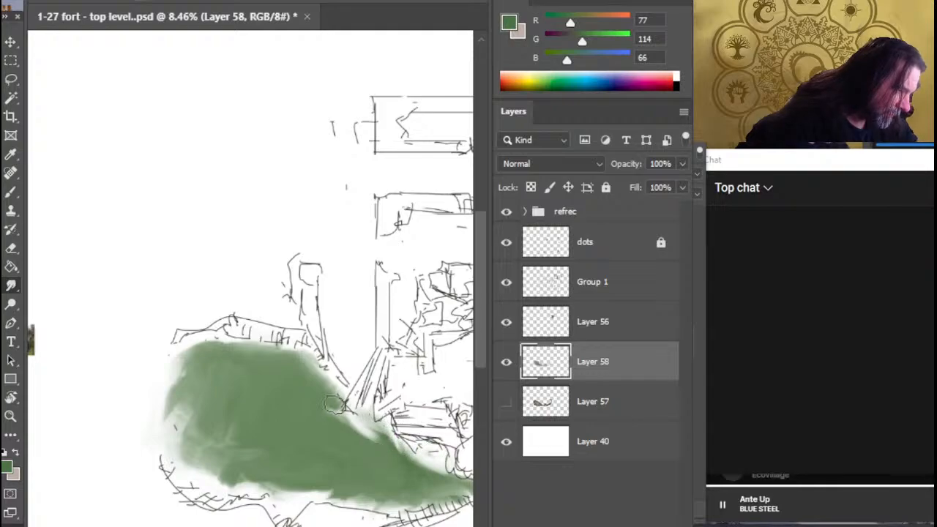
drag(334, 405, 357, 390)
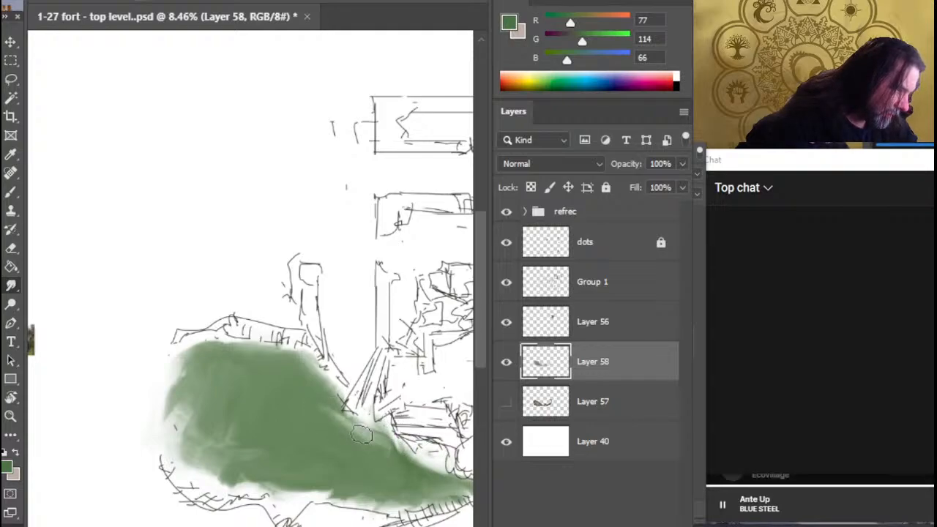
drag(397, 451, 341, 434)
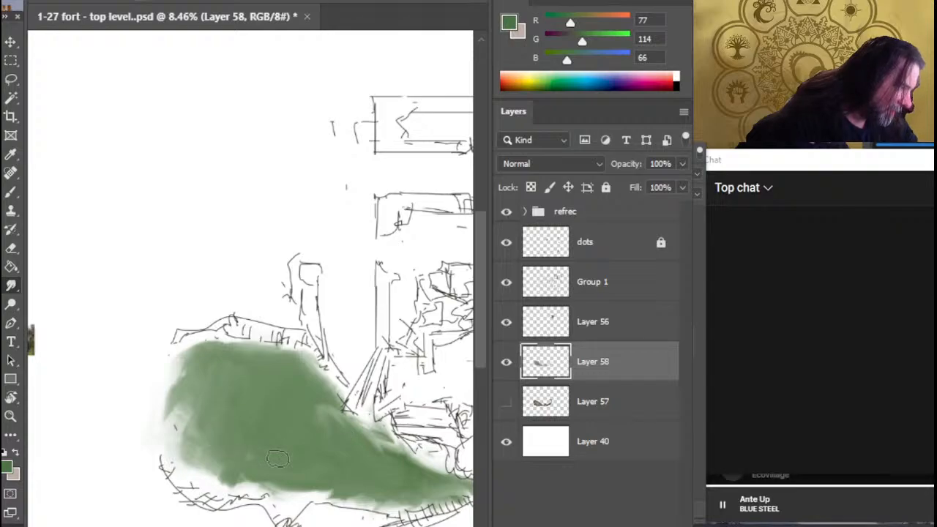
Smudge the green along the lobe's southwestern and southern edges and make the brown ground on Layer 57 visible
mouse_move(174, 459)
mouse_down()
mouse_move(217, 486)
mouse_move(195, 467)
mouse_move(185, 394)
mouse_move(167, 436)
mouse_up()
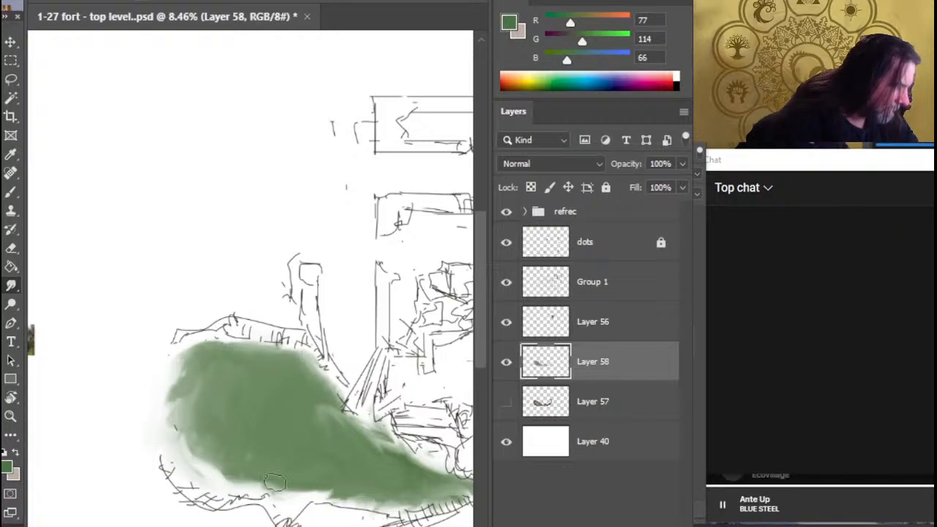
drag(331, 475, 184, 373)
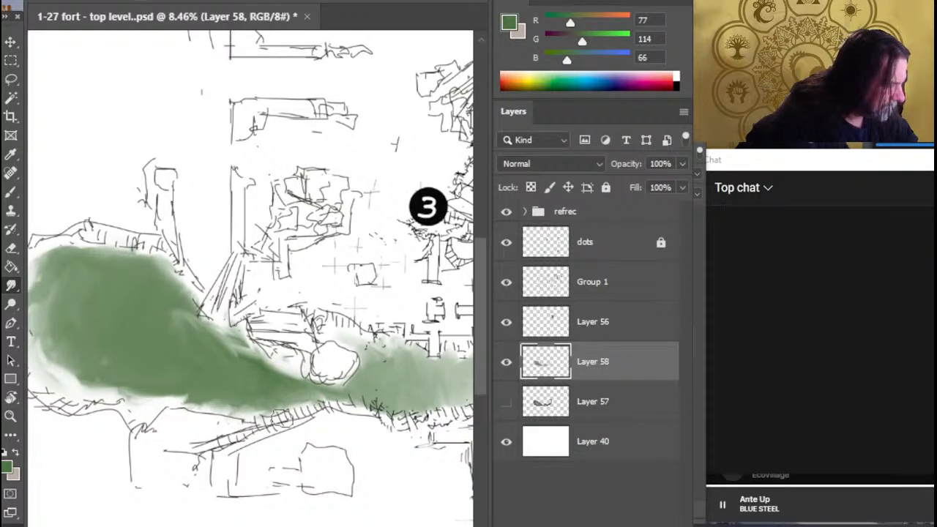
click(506, 402)
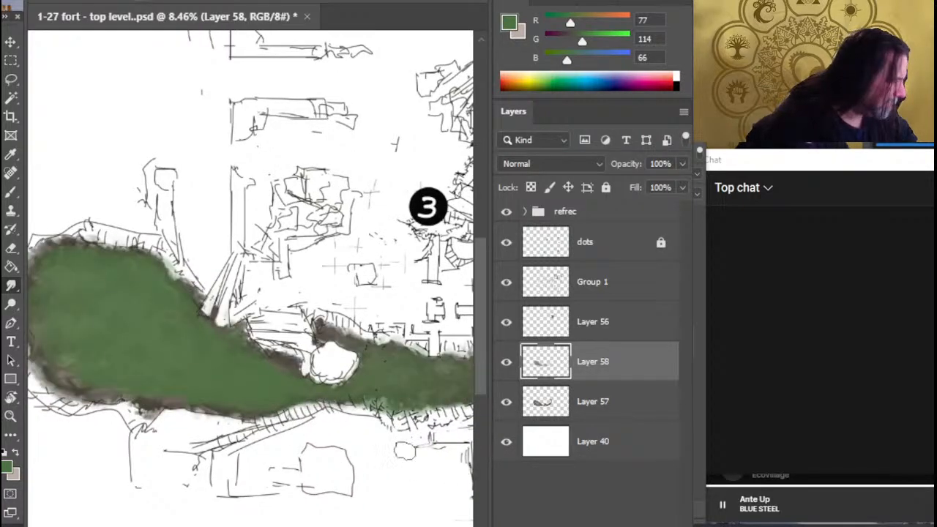
drag(144, 399, 250, 438)
Duplicate Layer 58 and hide the original, leaving the copy active for erasing
key(e)
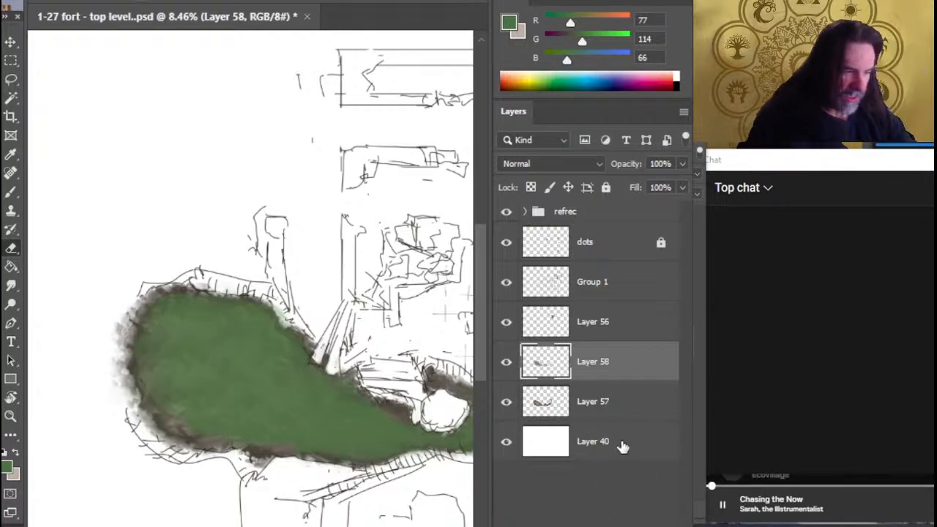
right_click(584, 370)
key(Escape)
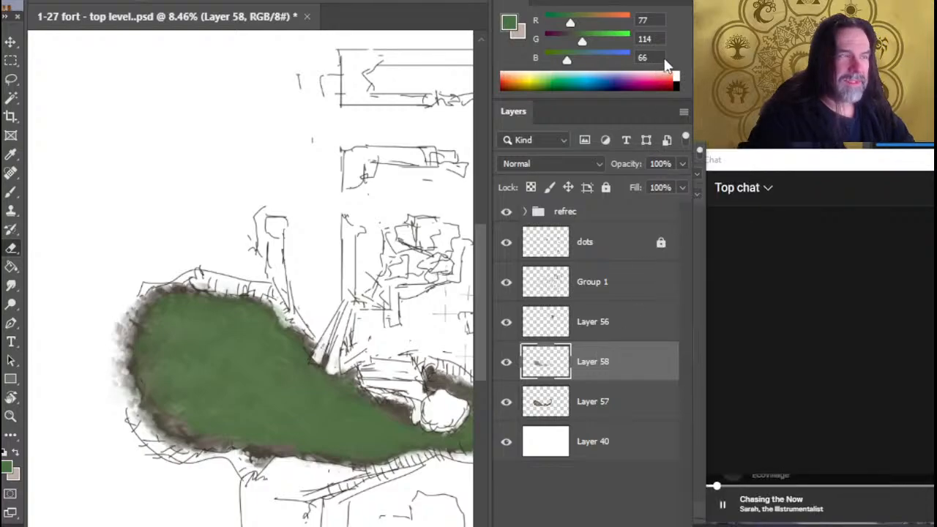
key(ctrl+j)
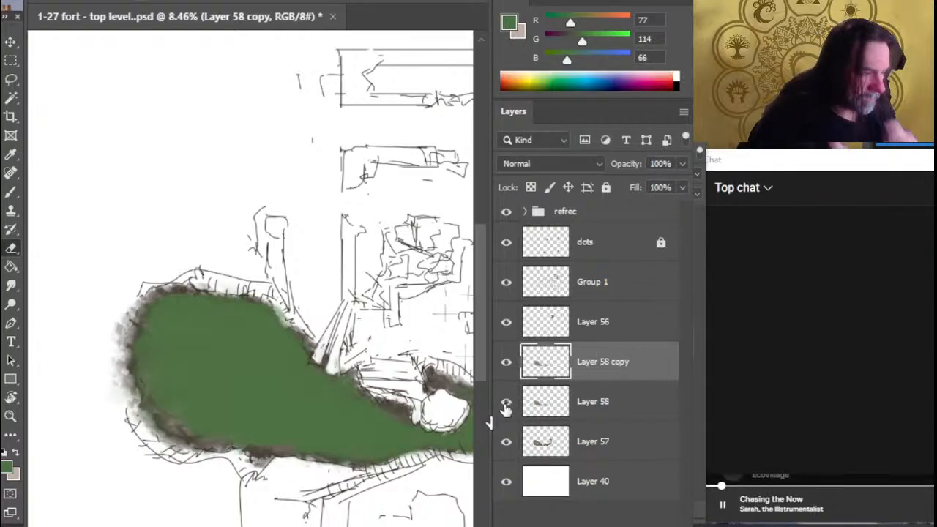
click(505, 403)
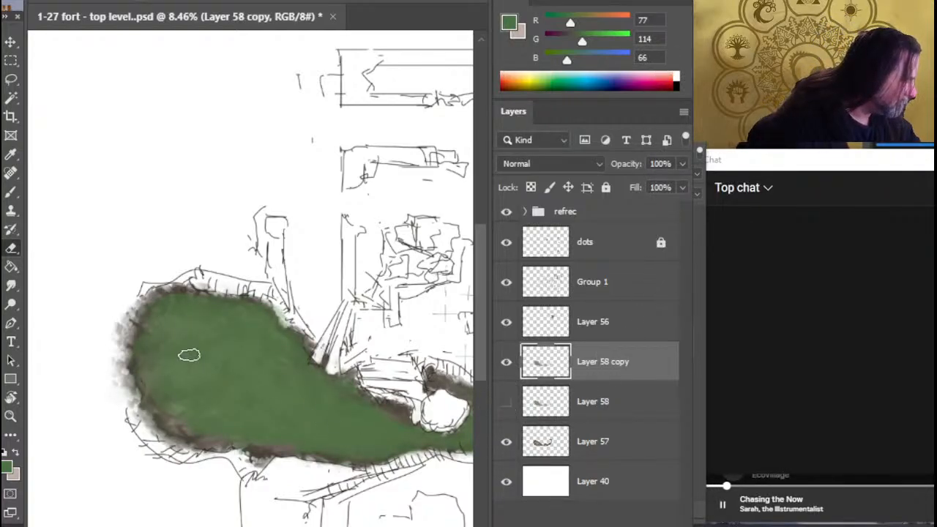
Erase mottled patches of green across the lobe's middle and southeastern part with an enlarged textured eraser
key(bracketright)
key(bracketright)
key(bracketright)
key(bracketright)
key(bracketright)
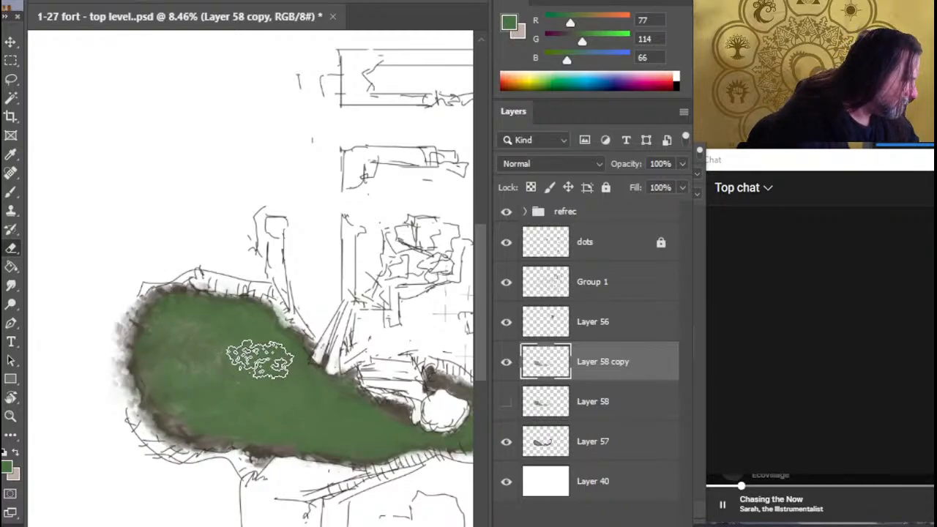
mouse_move(260, 358)
mouse_down()
mouse_move(267, 388)
mouse_move(197, 412)
mouse_move(274, 426)
mouse_move(260, 420)
mouse_move(304, 408)
mouse_up()
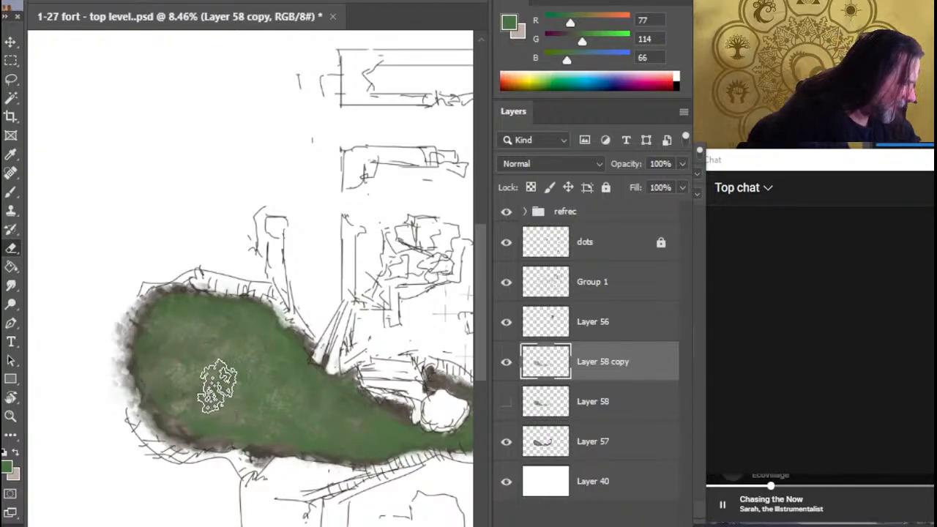
drag(330, 444, 249, 372)
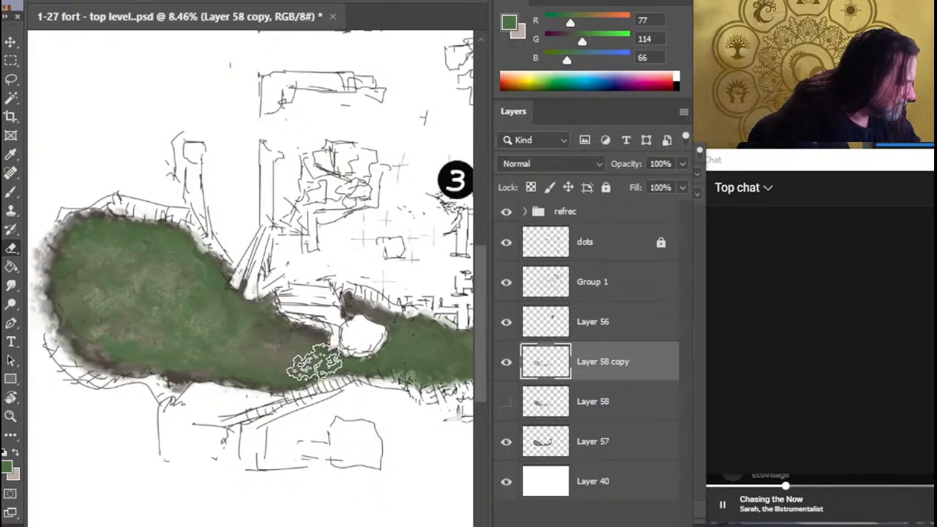
Erase the green in the narrowing neck west of the boulder and around the lobe's rim to expose the brown
mouse_move(284, 366)
mouse_down()
mouse_move(223, 391)
mouse_move(322, 377)
mouse_move(246, 374)
mouse_move(213, 384)
mouse_move(176, 370)
mouse_move(122, 367)
mouse_move(98, 386)
mouse_move(137, 390)
mouse_move(102, 355)
mouse_move(173, 382)
mouse_move(269, 389)
mouse_move(304, 372)
mouse_move(260, 372)
mouse_move(306, 391)
mouse_move(314, 372)
mouse_move(300, 398)
mouse_up()
drag(110, 397, 271, 444)
mouse_move(236, 389)
mouse_down()
mouse_move(218, 359)
mouse_move(226, 346)
mouse_move(219, 358)
mouse_move(207, 298)
mouse_move(198, 319)
mouse_move(186, 314)
mouse_move(209, 314)
mouse_move(202, 361)
mouse_move(238, 338)
mouse_move(228, 342)
mouse_move(216, 322)
mouse_move(232, 271)
mouse_move(258, 260)
mouse_move(252, 251)
mouse_move(249, 276)
mouse_move(298, 276)
mouse_move(263, 279)
mouse_move(286, 276)
mouse_move(273, 267)
mouse_move(314, 266)
mouse_move(267, 265)
mouse_move(342, 281)
mouse_move(285, 277)
mouse_move(355, 293)
mouse_move(383, 285)
mouse_move(361, 300)
mouse_move(333, 284)
mouse_move(388, 300)
mouse_move(372, 293)
mouse_move(393, 313)
mouse_move(377, 291)
mouse_up()
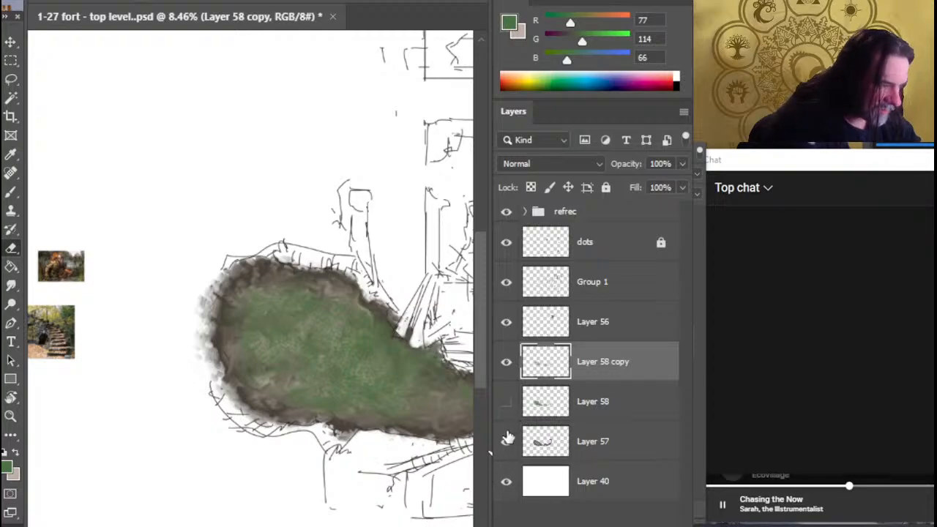
Erase more green along the lobe's northeastern slope and the southern side of its narrowing neck
drag(457, 425, 330, 410)
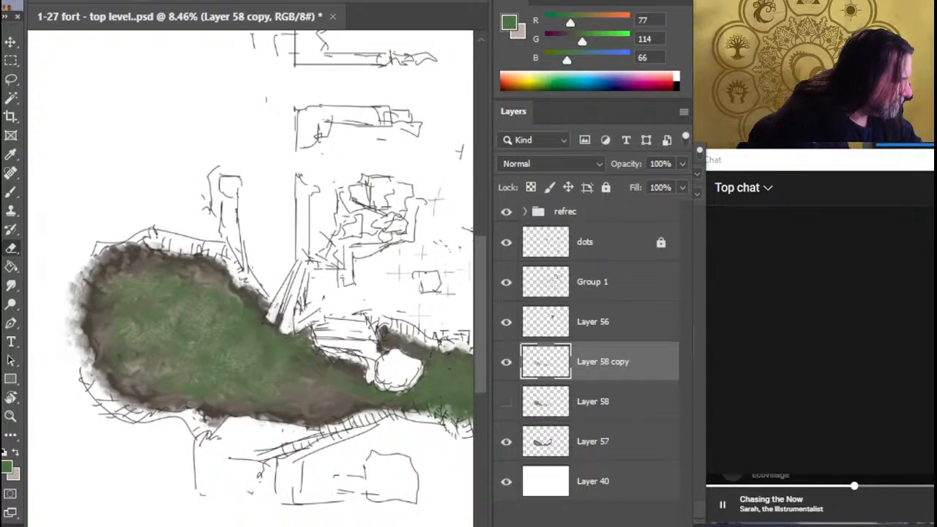
mouse_move(267, 318)
mouse_down()
mouse_move(305, 341)
mouse_move(331, 337)
mouse_move(305, 319)
mouse_move(346, 363)
mouse_move(305, 322)
mouse_move(327, 327)
mouse_move(359, 370)
mouse_up()
mouse_move(330, 429)
mouse_down()
mouse_move(238, 412)
mouse_move(230, 422)
mouse_move(340, 414)
mouse_move(299, 407)
mouse_move(340, 415)
mouse_move(371, 398)
mouse_move(319, 415)
mouse_up()
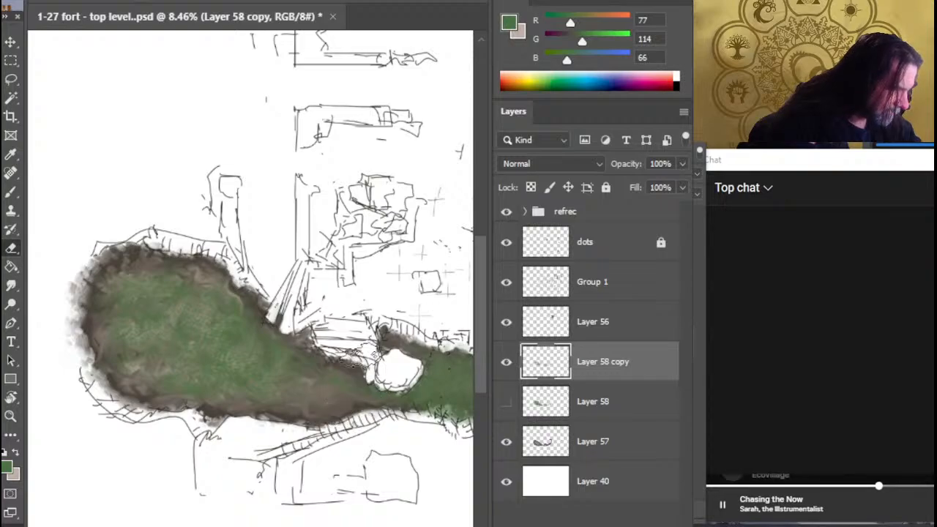
mouse_move(352, 359)
mouse_down()
mouse_move(359, 400)
mouse_move(281, 368)
mouse_move(250, 391)
mouse_move(211, 317)
mouse_move(183, 290)
mouse_move(191, 331)
mouse_move(245, 326)
mouse_move(253, 348)
mouse_move(329, 379)
mouse_up()
Erase the green beside the boulder and thin it along the eastern strip toward the northeastern bend
mouse_move(382, 436)
mouse_down()
mouse_move(206, 405)
mouse_move(218, 408)
mouse_up()
mouse_move(280, 322)
mouse_down()
mouse_move(282, 344)
mouse_move(231, 377)
mouse_move(289, 343)
mouse_move(325, 374)
mouse_move(278, 381)
mouse_up()
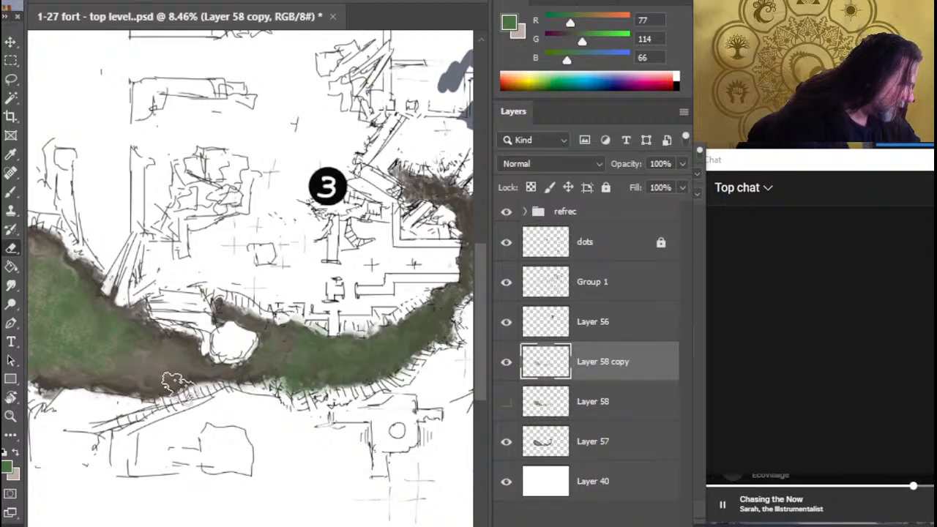
mouse_move(89, 359)
mouse_down()
mouse_move(72, 330)
mouse_move(112, 343)
mouse_move(133, 328)
mouse_move(94, 311)
mouse_move(115, 351)
mouse_up()
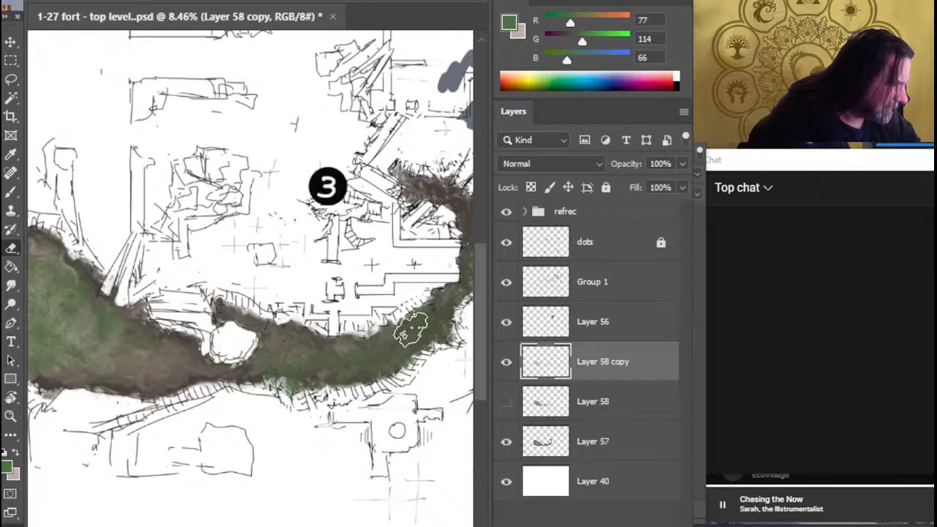
drag(437, 369, 321, 434)
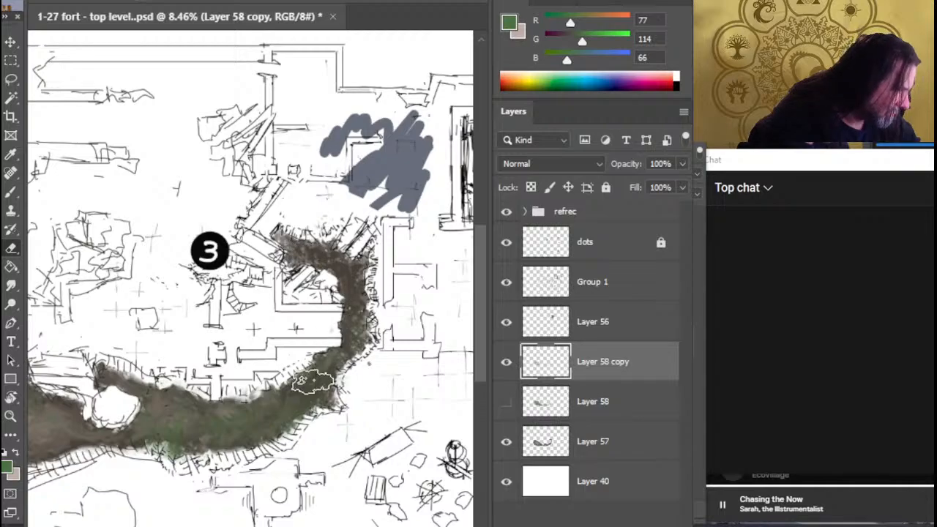
Hide Layer 57 and examine the remaining green texture on its own across the strip and the lobe
click(506, 442)
click(506, 441)
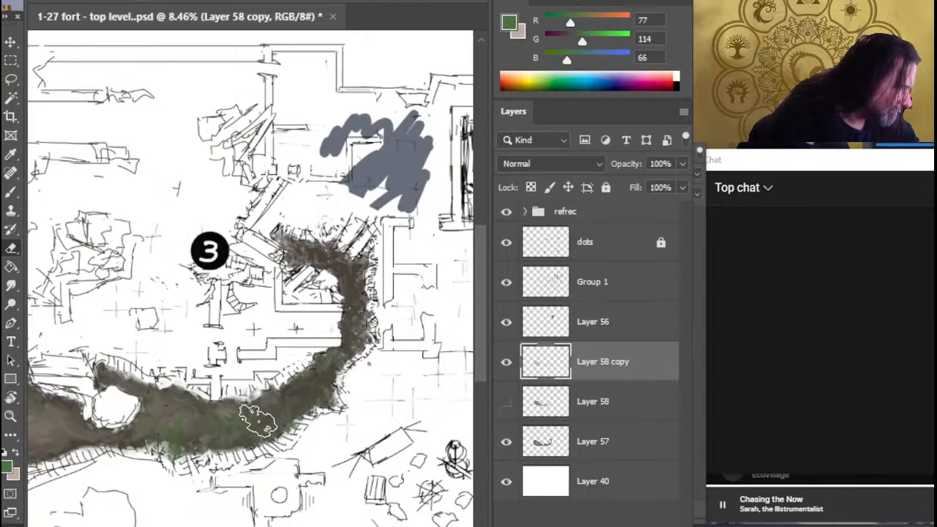
click(506, 443)
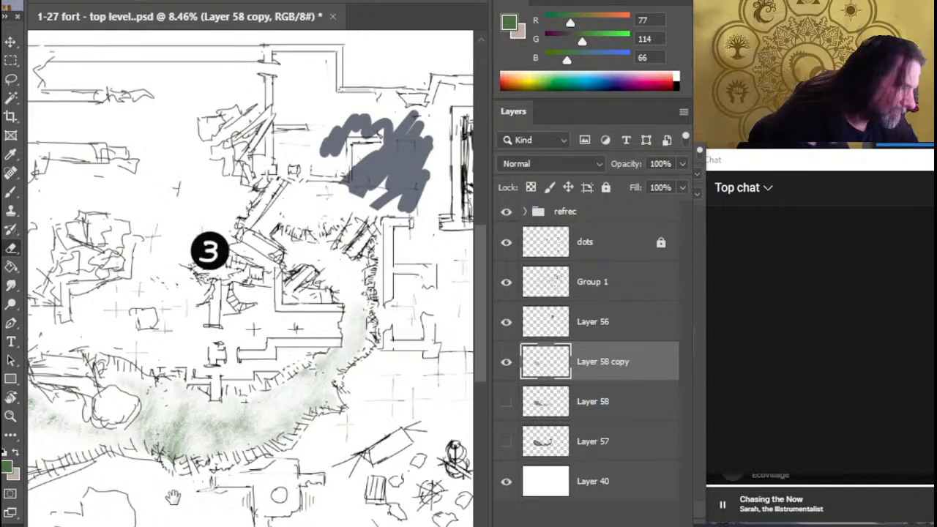
drag(173, 498, 413, 492)
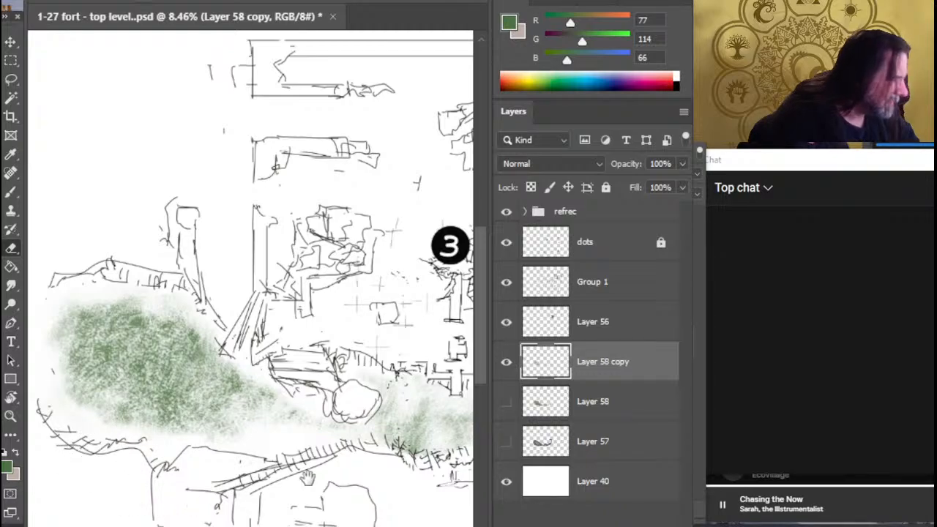
key(z)
drag(318, 481, 281, 472)
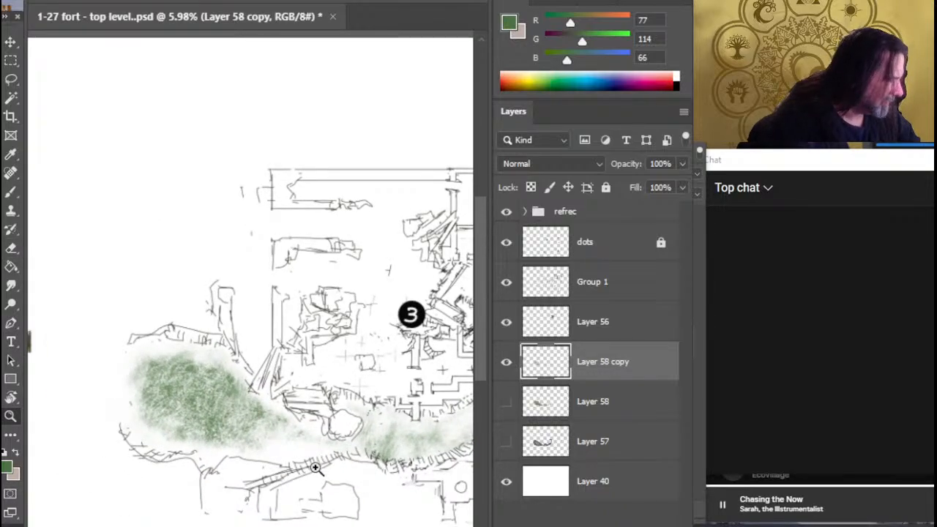
Show Layer 57 again and delete the hidden original Layer 58
click(506, 441)
click(597, 417)
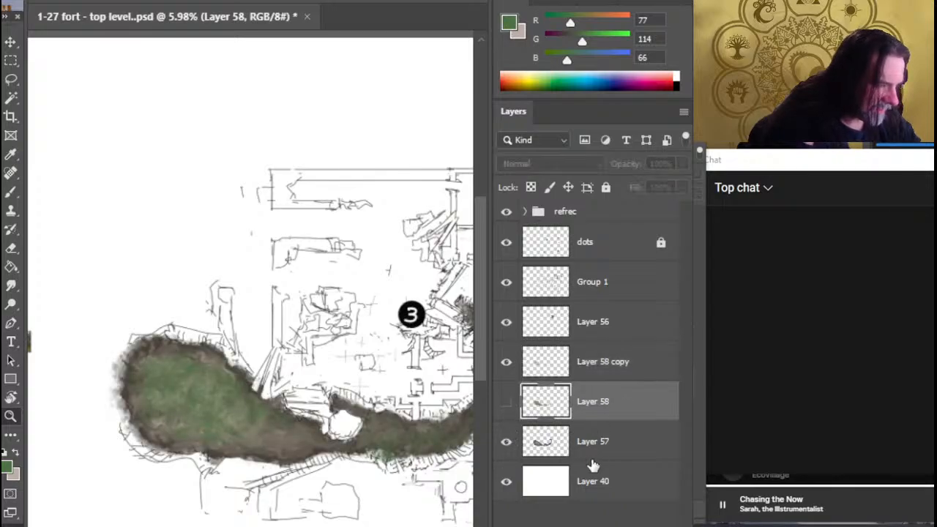
key(Delete)
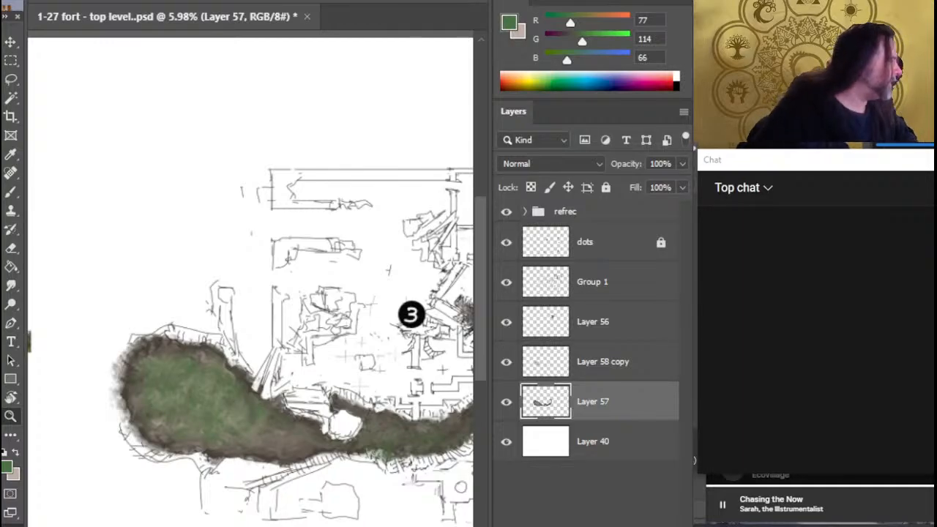
Paste the forest reference picture into the refrec group, directly above Layer 55
key(alt+Tab)
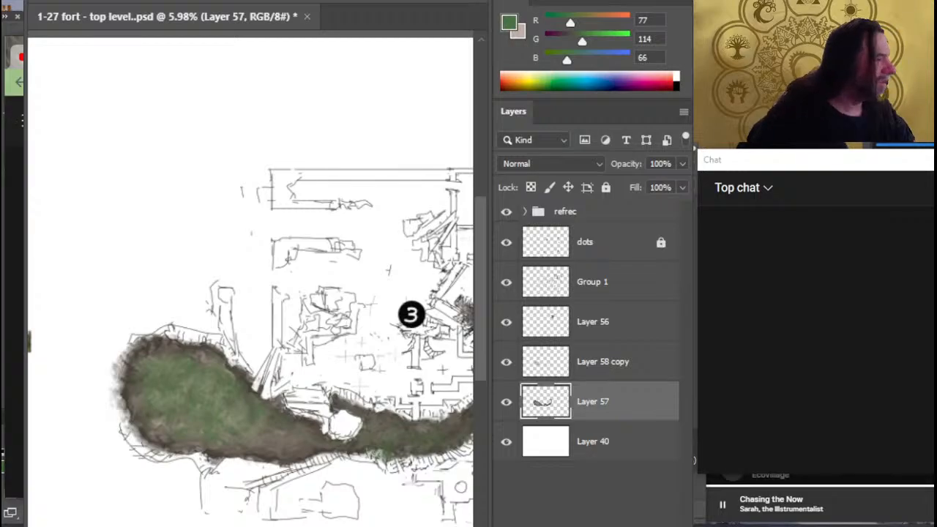
key(alt+Tab)
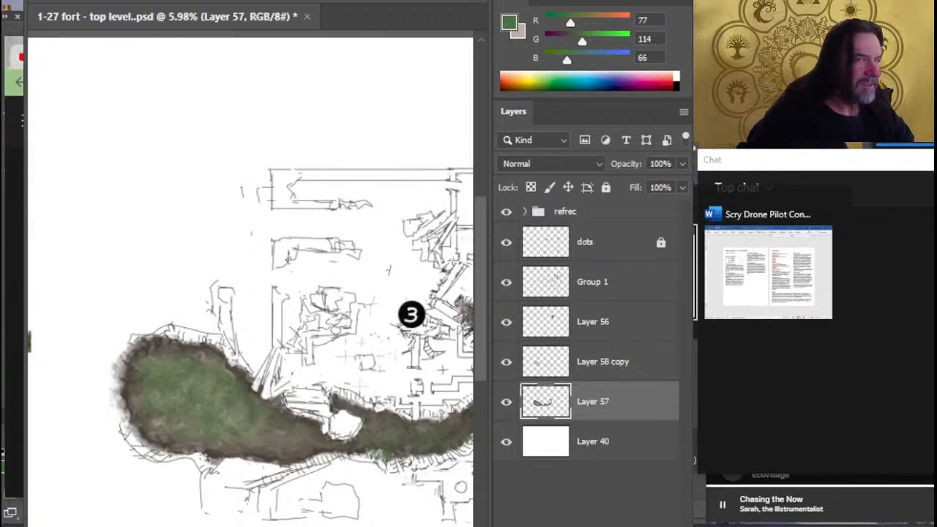
key(alt+Tab)
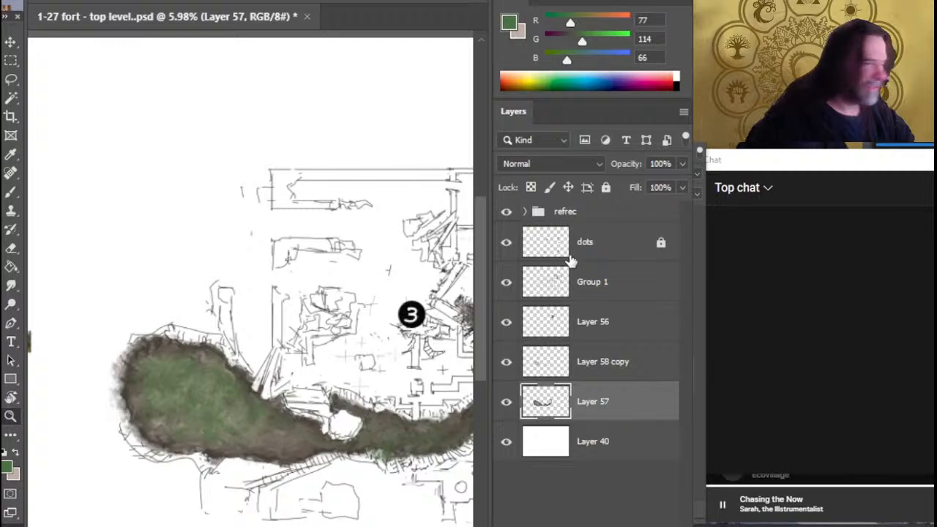
click(527, 212)
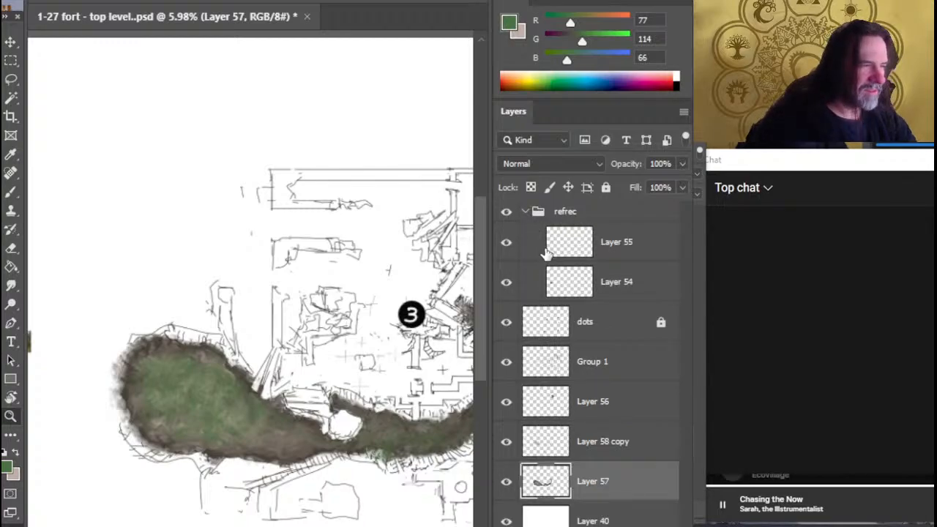
click(586, 242)
drag(327, 308, 249, 282)
drag(96, 313, 163, 320)
key(ctrl+v)
key(v)
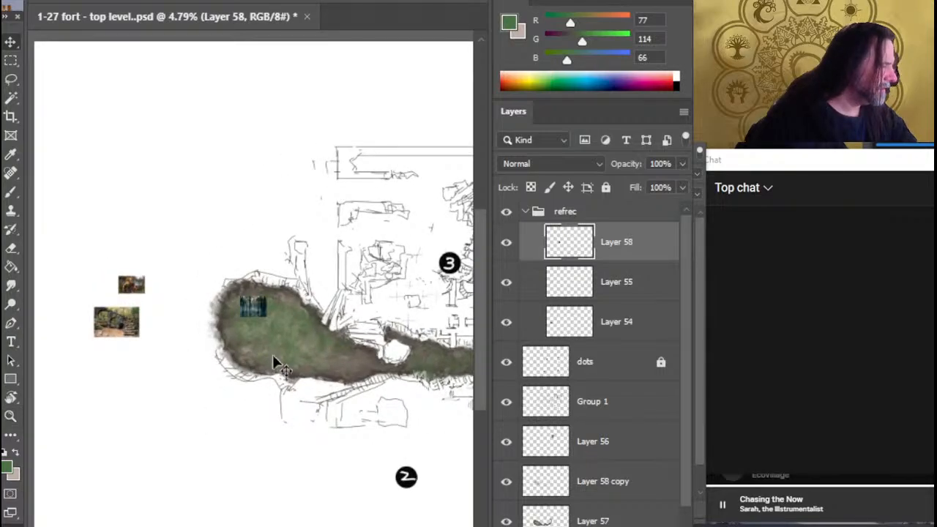
Move the pasted forest picture below the other two reference images west of the map and select Layer 57
drag(271, 359, 146, 395)
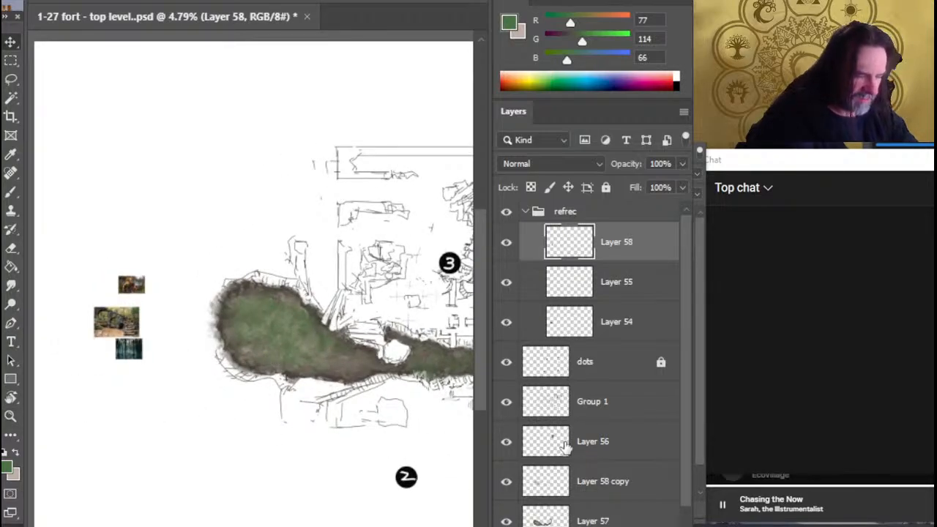
scroll(571, 439, down, 1)
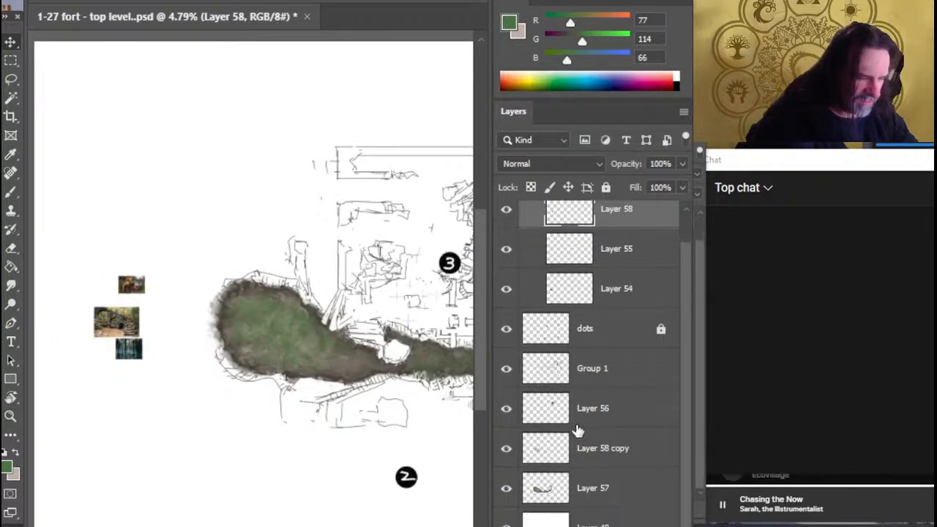
click(582, 497)
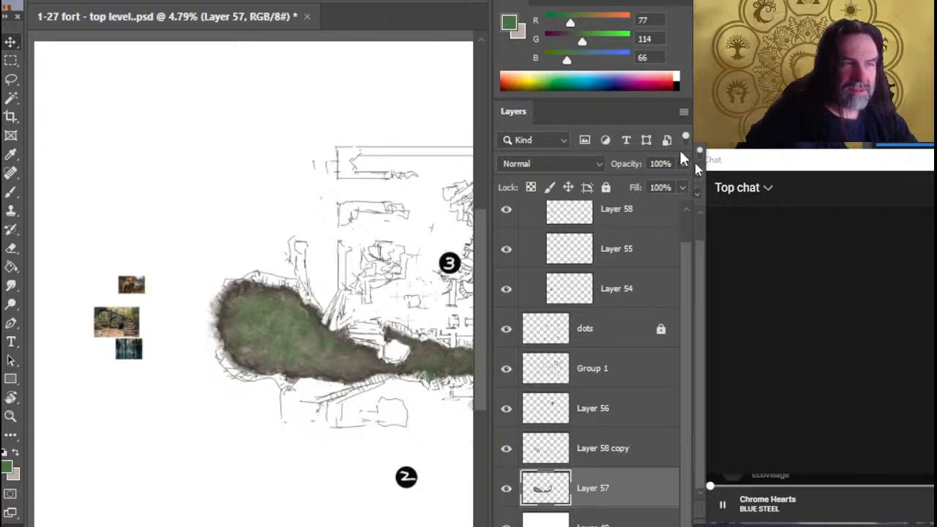
Lower Layer 57's opacity to 73% and create an empty layer directly above the white Layer 40
drag(661, 178, 659, 176)
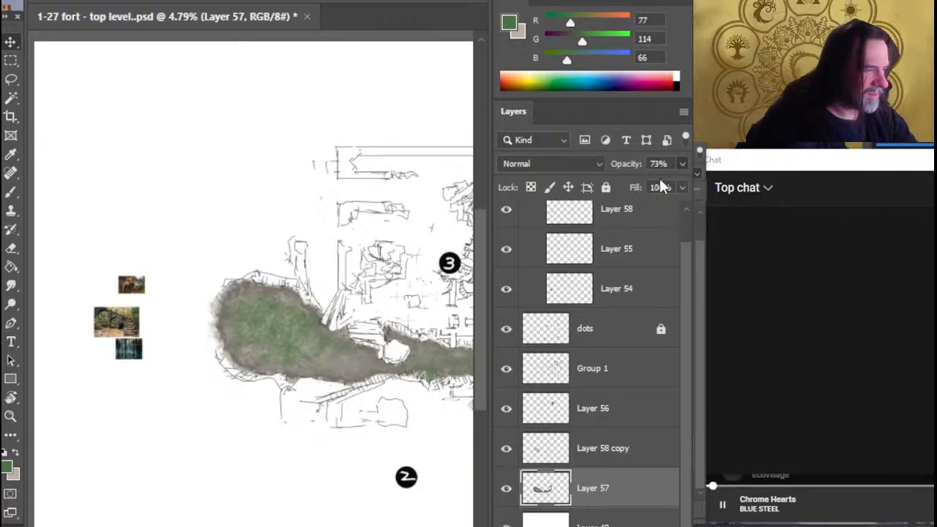
click(615, 464)
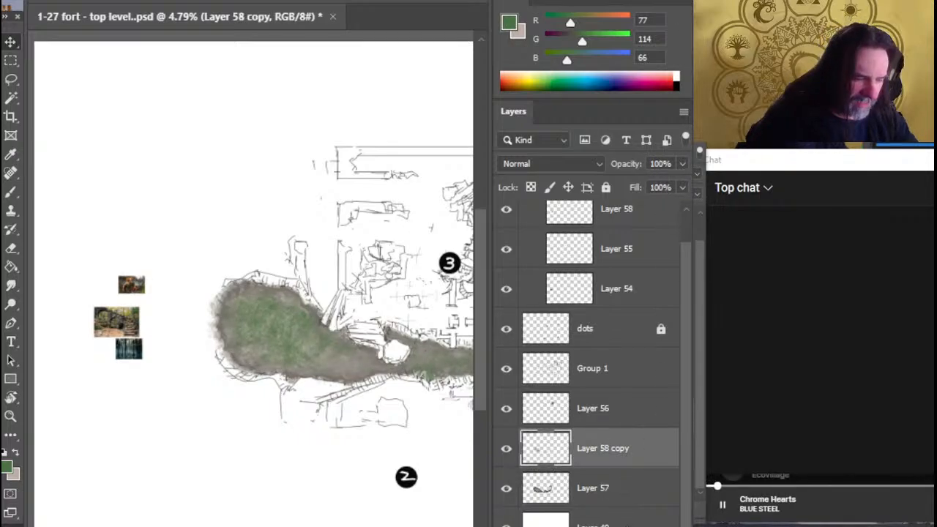
click(622, 521)
key(ctrl+alt+shift+n)
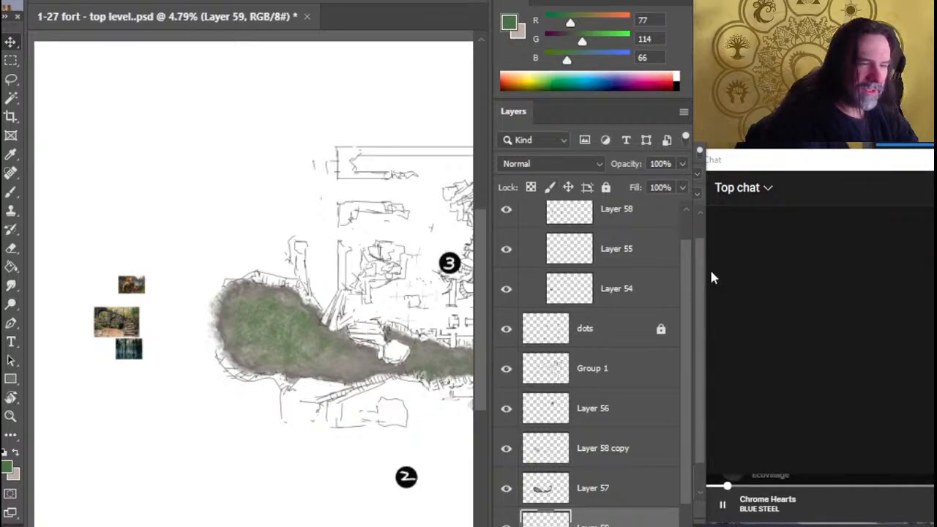
Collapse the refrec group in the layer stack
drag(686, 289, 690, 216)
click(537, 212)
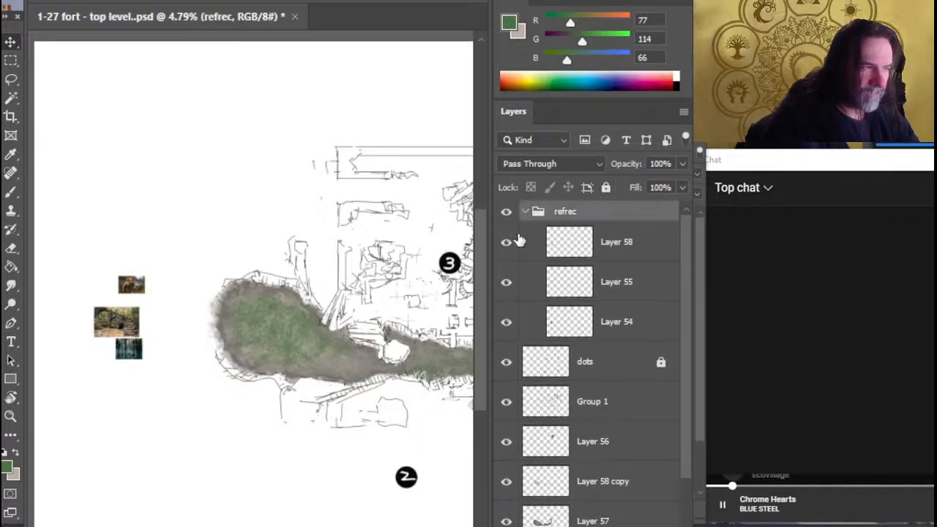
click(525, 212)
Sample the dark teal (RGB 10, 37, 46) from the forest reference picture as the foreground colour
key(z)
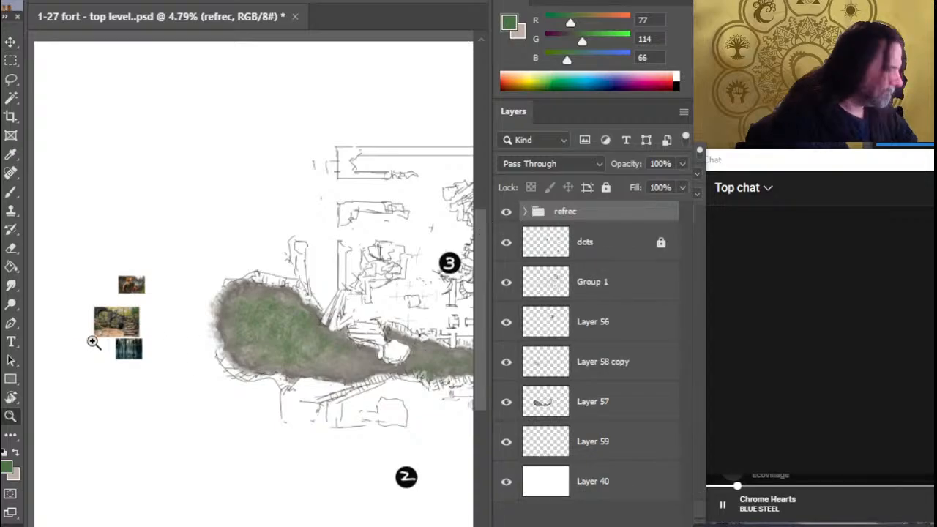
drag(93, 345, 293, 369)
drag(331, 381, 226, 423)
key(b)
alt+click(210, 340)
On Layer 59, paint the dark teal with an enlarged brush beneath the large western lobe and into its narrow neck
key(z)
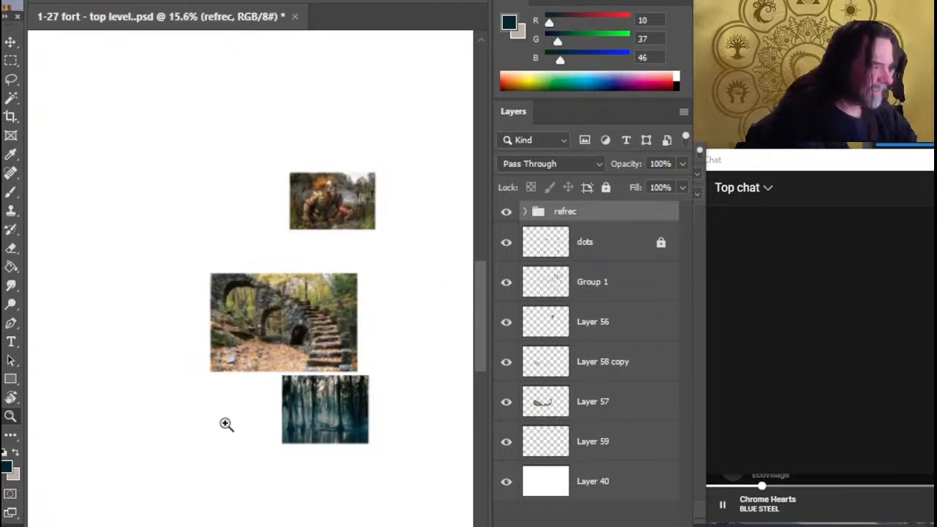
drag(371, 460, 202, 418)
drag(377, 456, 324, 442)
click(539, 450)
key(b)
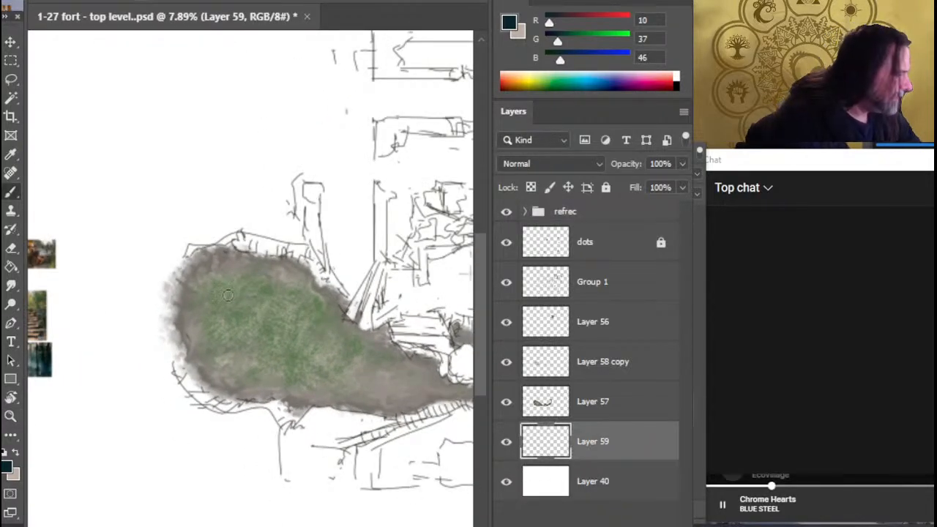
key(])
key(])
key(])
key(])
key(])
key(])
key(])
mouse_move(255, 328)
mouse_down()
mouse_move(202, 311)
mouse_move(214, 286)
mouse_move(219, 341)
mouse_move(212, 355)
mouse_move(194, 344)
mouse_move(289, 322)
mouse_move(282, 278)
mouse_move(252, 263)
mouse_move(278, 358)
mouse_move(254, 329)
mouse_move(315, 344)
mouse_move(322, 315)
mouse_move(275, 382)
mouse_move(254, 329)
mouse_move(370, 380)
mouse_move(403, 374)
mouse_move(407, 415)
mouse_move(195, 417)
mouse_move(300, 377)
mouse_move(244, 339)
mouse_up()
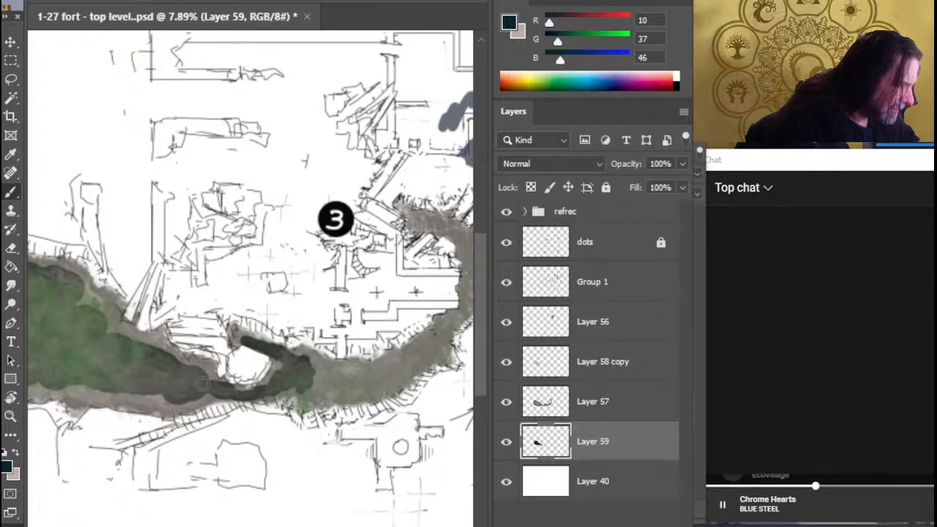
Continue the dark teal underpaint along the sunken strip, around the eastern bend to its end near dot 3
mouse_move(312, 370)
mouse_down()
mouse_move(325, 388)
mouse_move(391, 381)
mouse_move(438, 343)
mouse_up()
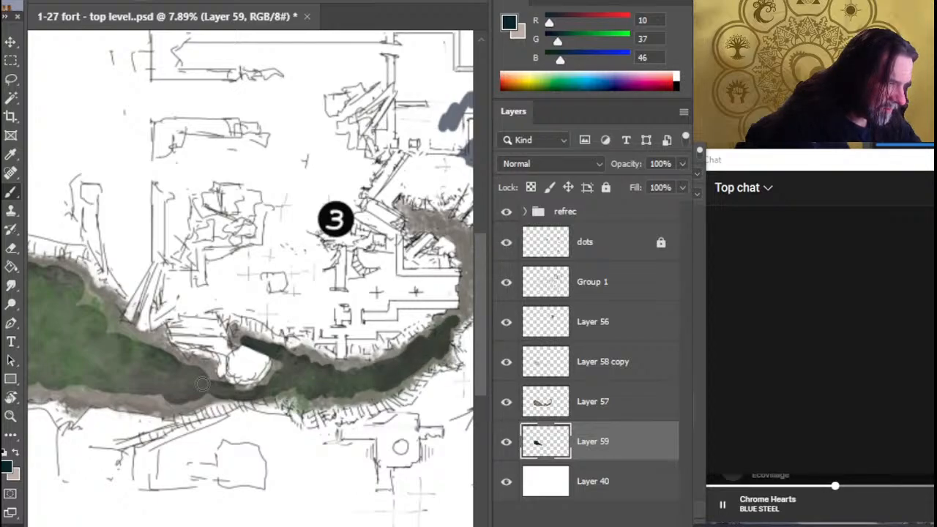
drag(458, 314, 464, 307)
drag(431, 343, 310, 440)
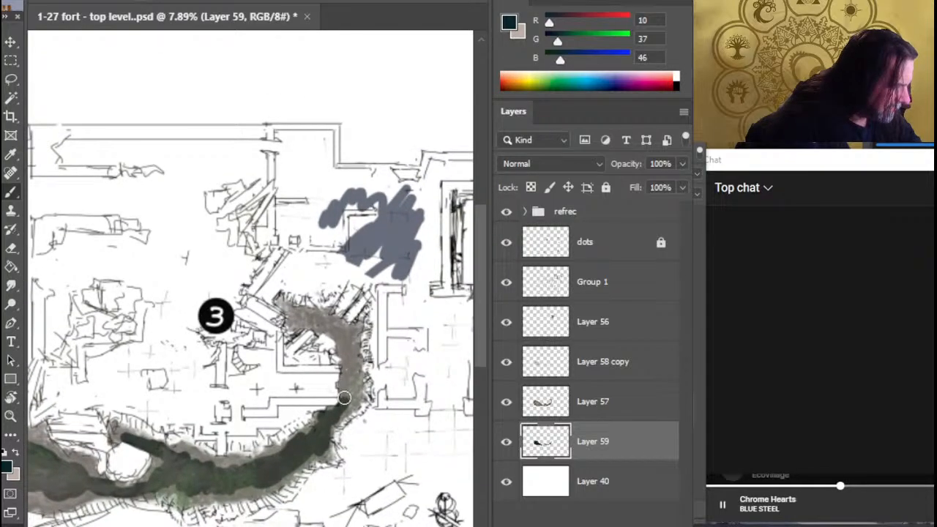
mouse_move(344, 398)
mouse_down()
mouse_move(354, 380)
mouse_move(347, 337)
mouse_up()
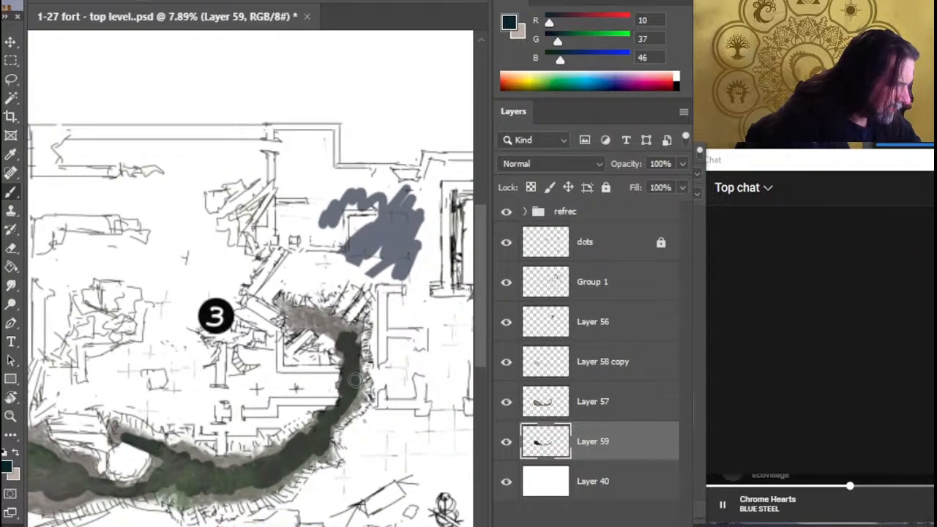
mouse_move(333, 324)
mouse_down()
mouse_move(291, 318)
mouse_move(304, 318)
mouse_up()
key(r)
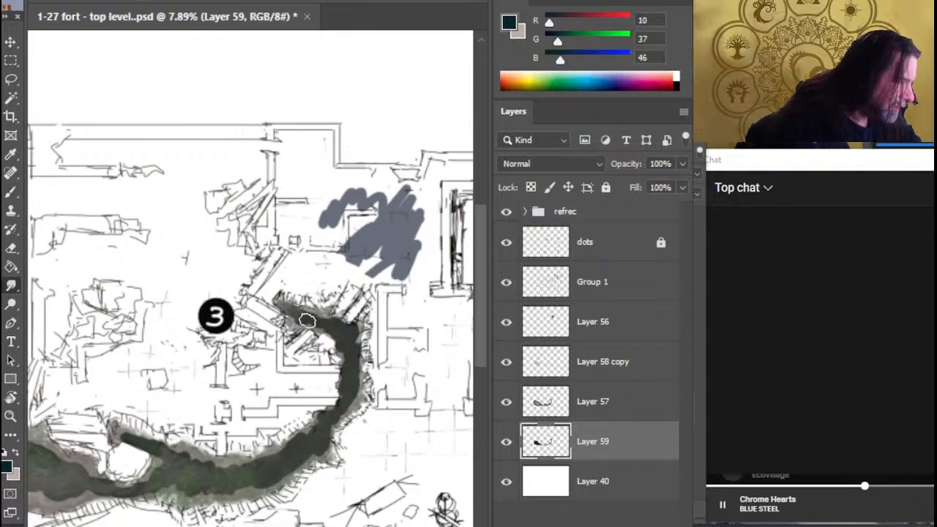
key(b)
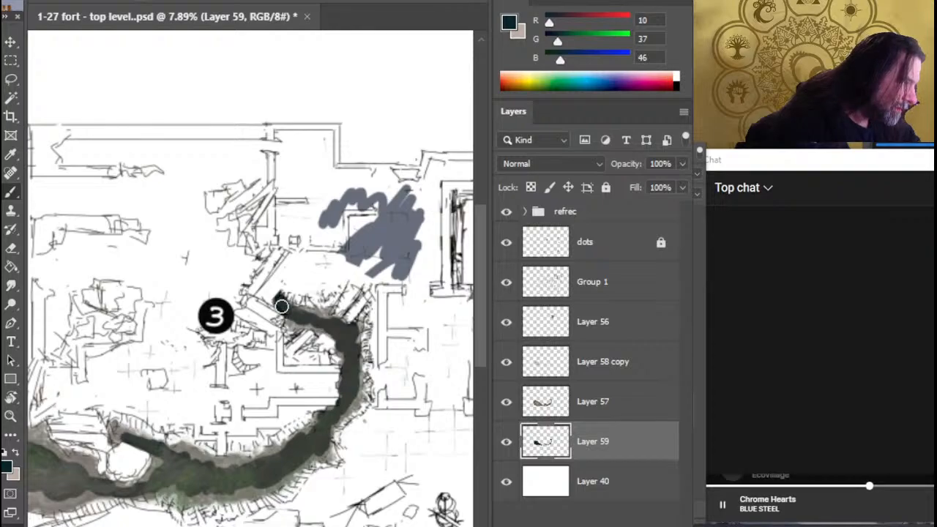
Smudge the dark underpaint into the brown from the strip's end near dot 3 around the eastern bend
key(r)
mouse_move(299, 316)
mouse_down()
mouse_move(285, 332)
mouse_move(312, 320)
mouse_up()
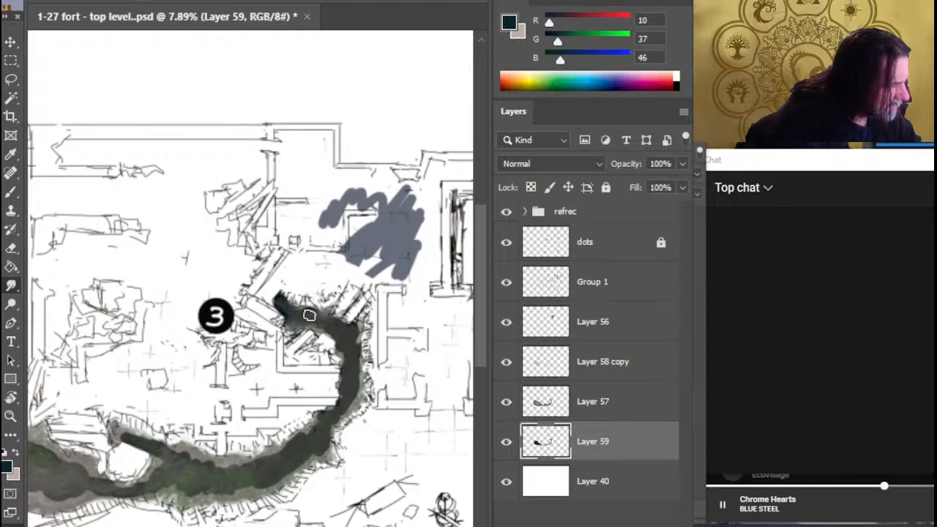
mouse_move(337, 331)
mouse_down()
mouse_move(310, 314)
mouse_move(292, 336)
mouse_move(313, 329)
mouse_move(286, 310)
mouse_move(317, 318)
mouse_move(320, 331)
mouse_move(281, 334)
mouse_move(311, 333)
mouse_move(316, 323)
mouse_move(340, 330)
mouse_move(348, 313)
mouse_move(354, 354)
mouse_move(351, 332)
mouse_move(338, 354)
mouse_move(332, 345)
mouse_move(348, 364)
mouse_move(342, 345)
mouse_move(332, 345)
mouse_move(338, 327)
mouse_move(322, 347)
mouse_move(336, 354)
mouse_move(352, 334)
mouse_move(353, 345)
mouse_move(347, 339)
mouse_move(330, 355)
mouse_move(339, 377)
mouse_move(350, 347)
mouse_move(349, 392)
mouse_move(327, 377)
mouse_move(359, 394)
mouse_move(367, 331)
mouse_up()
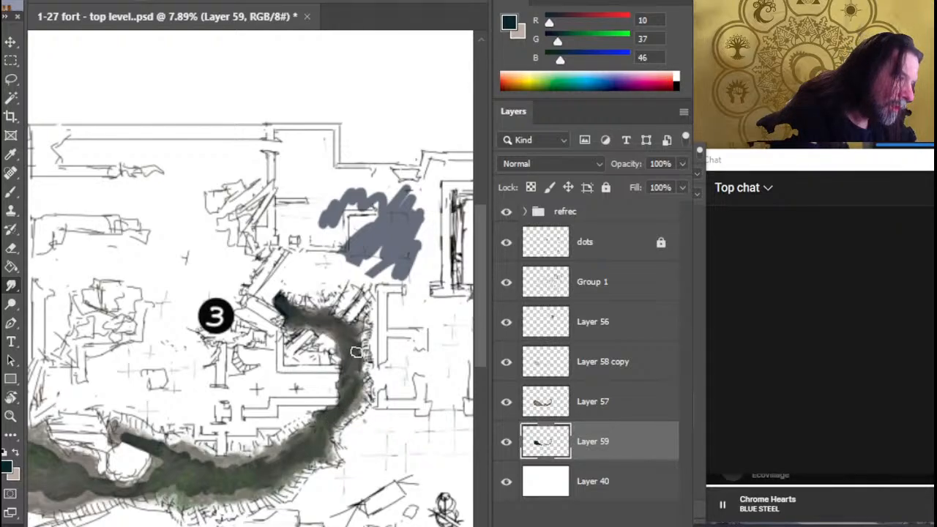
drag(352, 390, 363, 349)
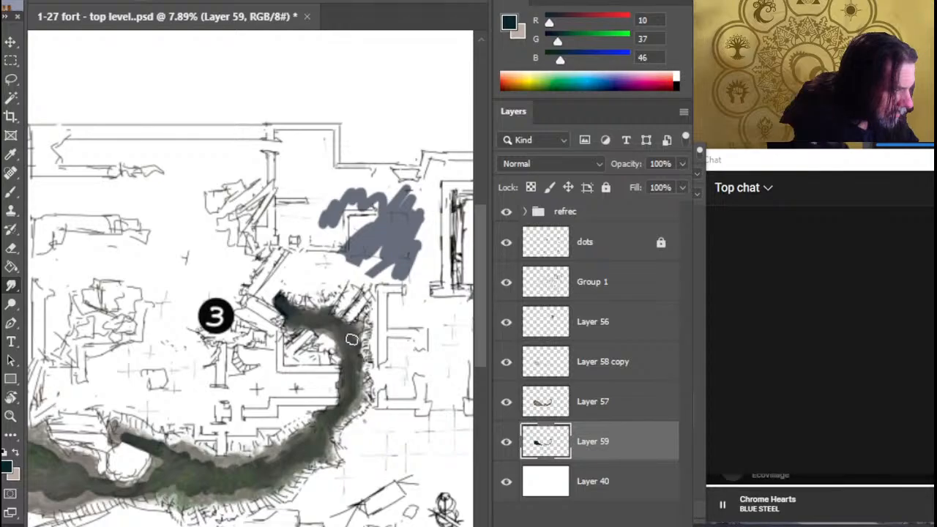
Smudge the dark underpaint in the short arm beside the white boulder and the adjoining strip
drag(221, 504, 376, 421)
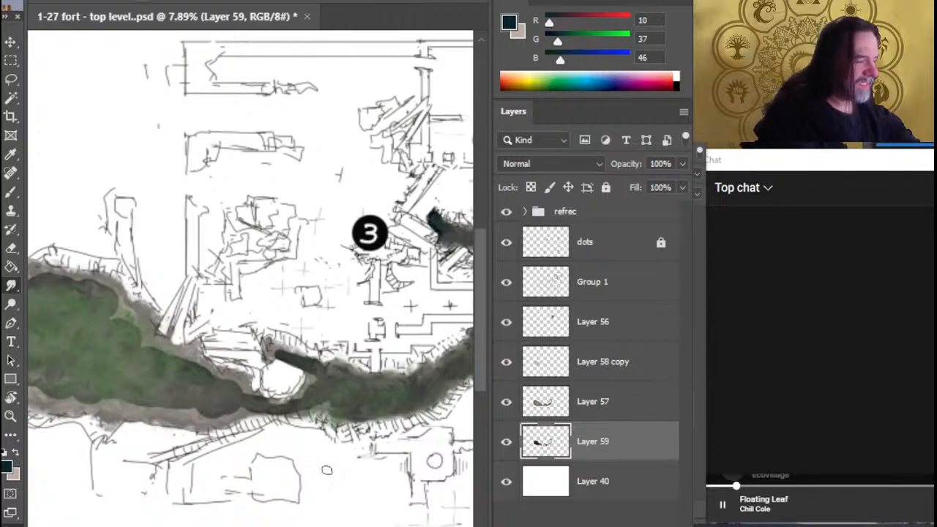
drag(329, 469, 361, 423)
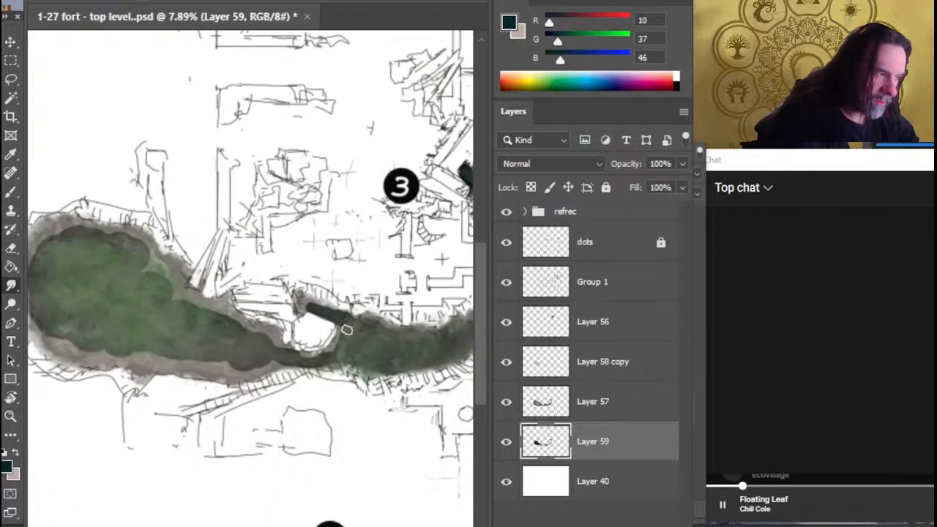
mouse_move(313, 311)
mouse_down()
mouse_move(331, 320)
mouse_move(323, 312)
mouse_up()
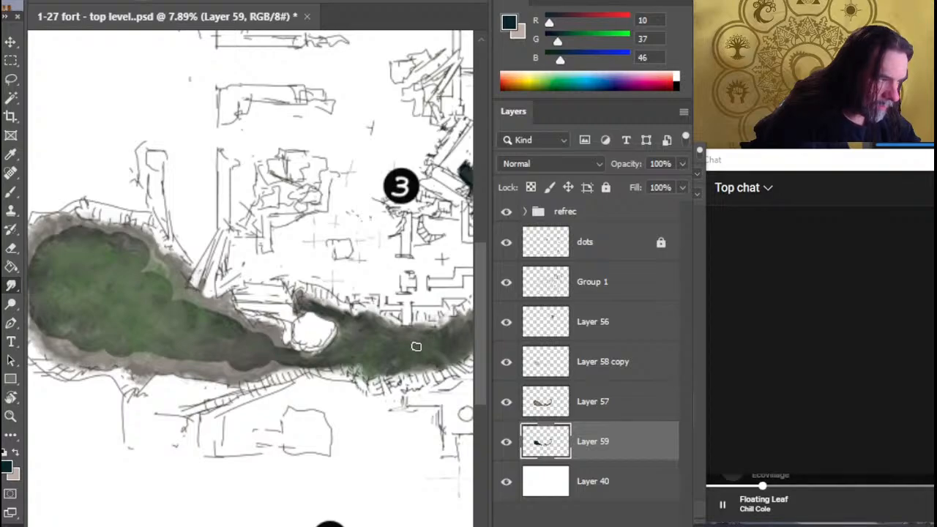
Smudge the hard dark edges where the western lobe narrows towards the white boulder
scroll(214, 406, left, 3)
scroll(287, 399, right, 1)
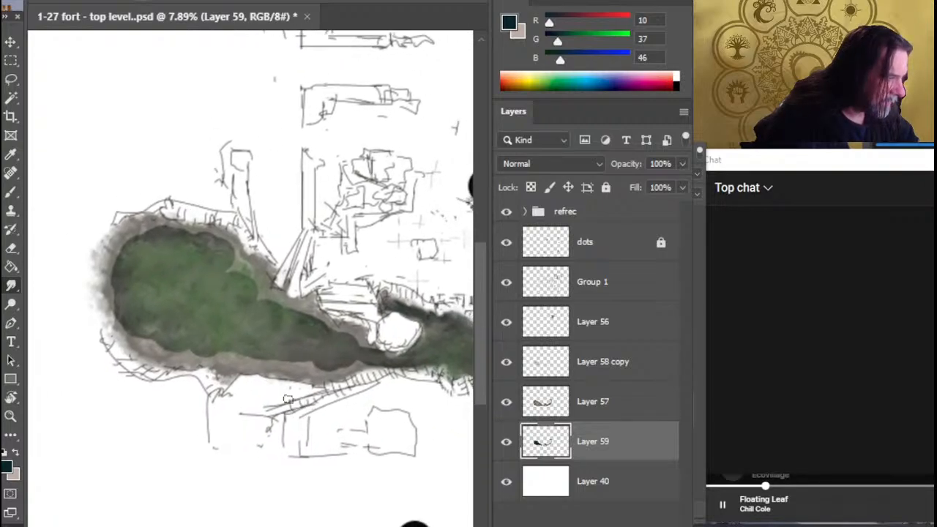
mouse_move(275, 350)
mouse_down()
mouse_move(292, 367)
mouse_move(333, 355)
mouse_move(323, 357)
mouse_move(347, 369)
mouse_move(366, 356)
mouse_move(393, 358)
mouse_move(365, 359)
mouse_move(294, 319)
mouse_up()
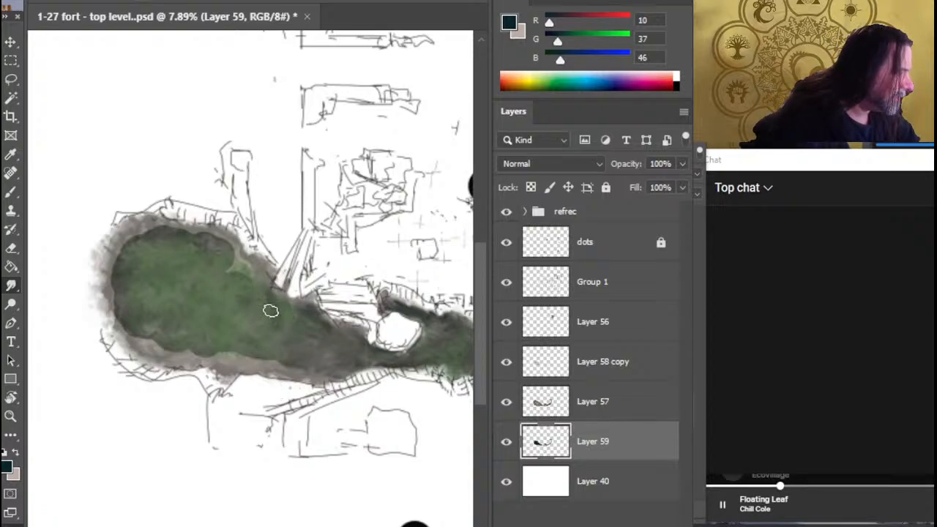
drag(300, 321, 292, 327)
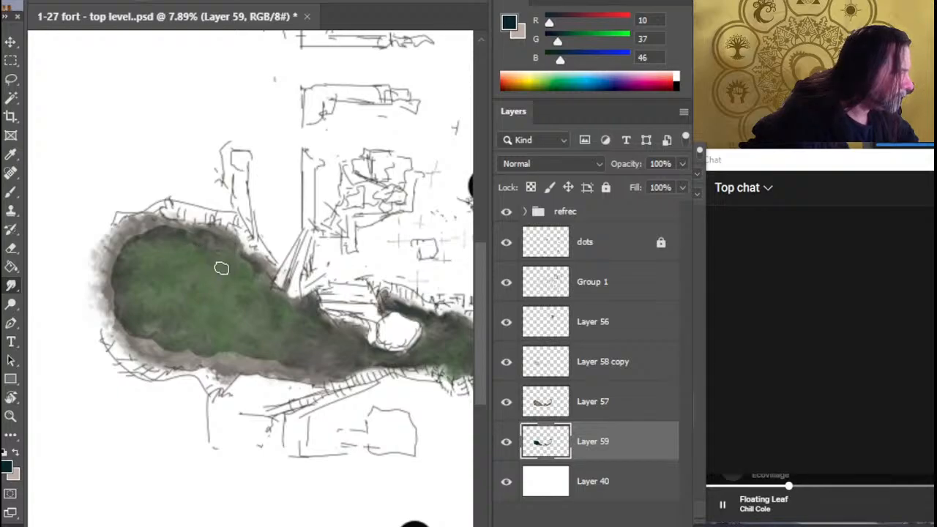
Smudge the dark underpaint outwards along the western lobe's northern, western and southern edges to soften its outline
mouse_move(233, 259)
mouse_down()
mouse_move(180, 234)
mouse_move(119, 262)
mouse_move(135, 251)
mouse_move(126, 267)
mouse_move(133, 246)
mouse_move(125, 310)
mouse_move(119, 289)
mouse_move(123, 325)
mouse_move(129, 316)
mouse_move(155, 327)
mouse_move(117, 311)
mouse_move(107, 326)
mouse_move(104, 304)
mouse_move(107, 324)
mouse_move(126, 278)
mouse_move(110, 289)
mouse_move(115, 300)
mouse_move(120, 263)
mouse_move(126, 268)
mouse_move(137, 251)
mouse_move(126, 283)
mouse_up()
mouse_move(201, 241)
mouse_down()
mouse_move(176, 214)
mouse_move(144, 212)
mouse_move(215, 237)
mouse_up()
drag(247, 270, 243, 256)
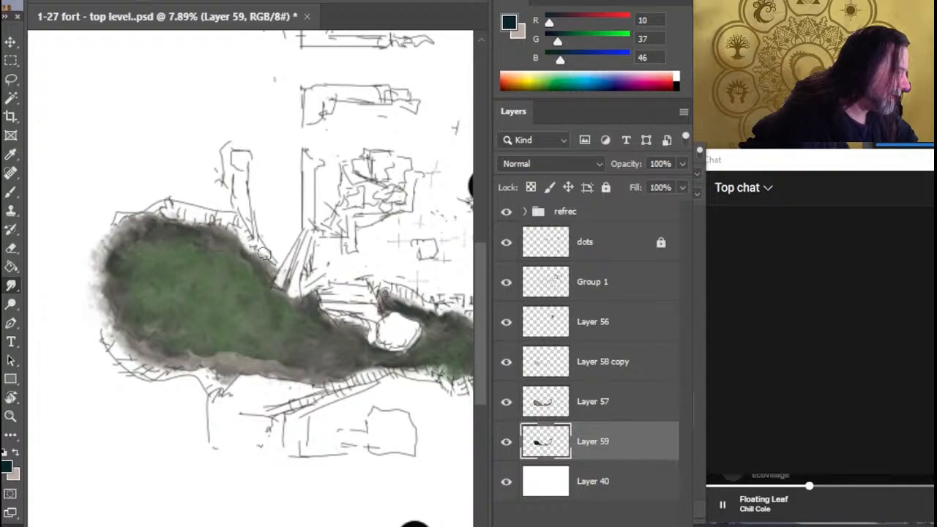
mouse_move(236, 355)
mouse_down()
mouse_move(226, 357)
mouse_move(241, 344)
mouse_move(149, 349)
mouse_move(256, 361)
mouse_up()
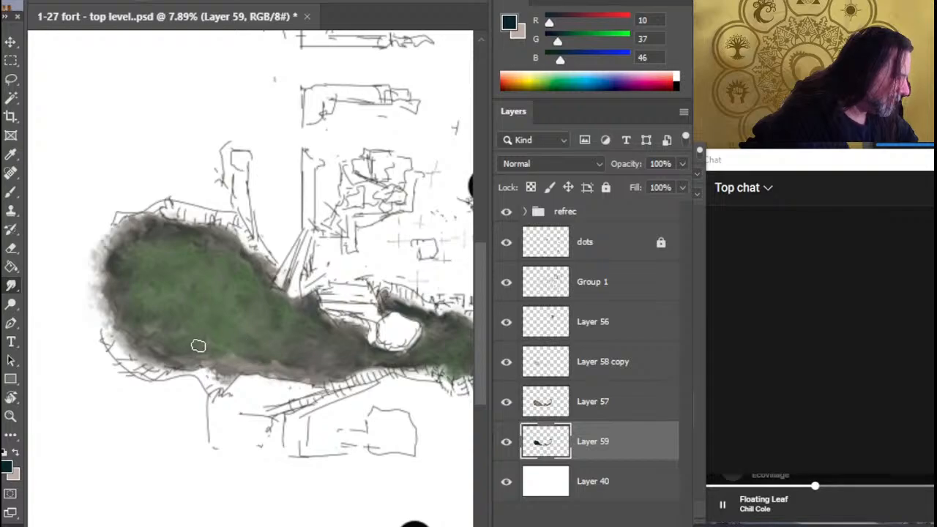
mouse_move(198, 345)
mouse_down()
mouse_move(257, 349)
mouse_move(291, 366)
mouse_move(403, 368)
mouse_move(366, 356)
mouse_move(322, 320)
mouse_move(350, 331)
mouse_move(241, 351)
mouse_move(261, 359)
mouse_up()
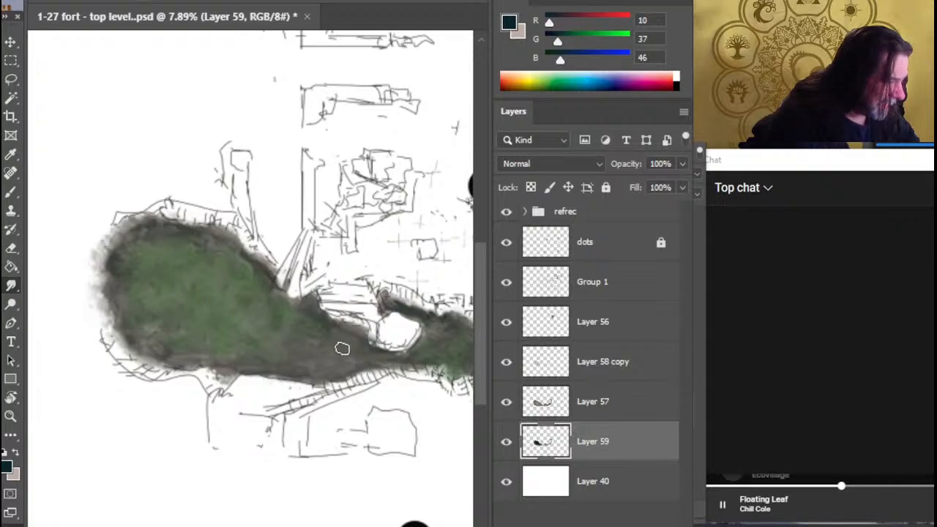
Smudge the remaining dark edges of the strip from the white boulder to the eastern bend
drag(398, 388, 311, 380)
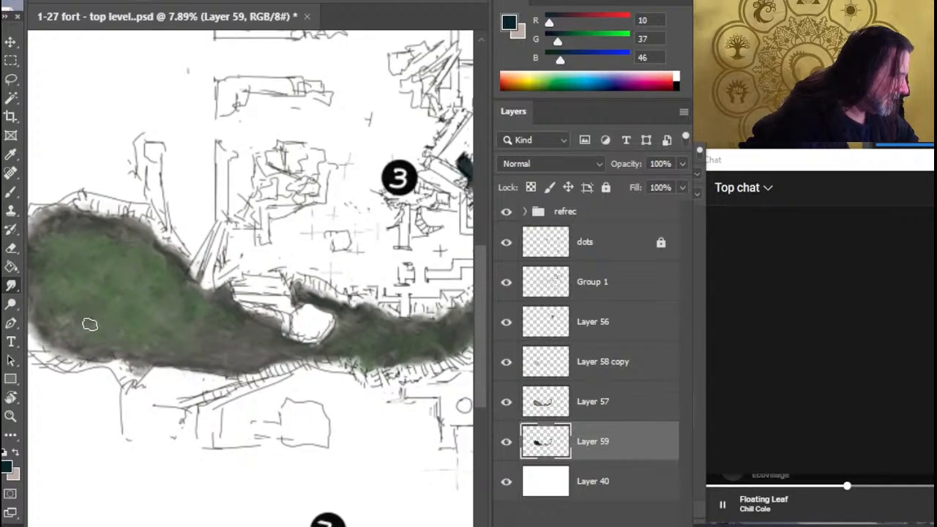
drag(394, 387, 314, 401)
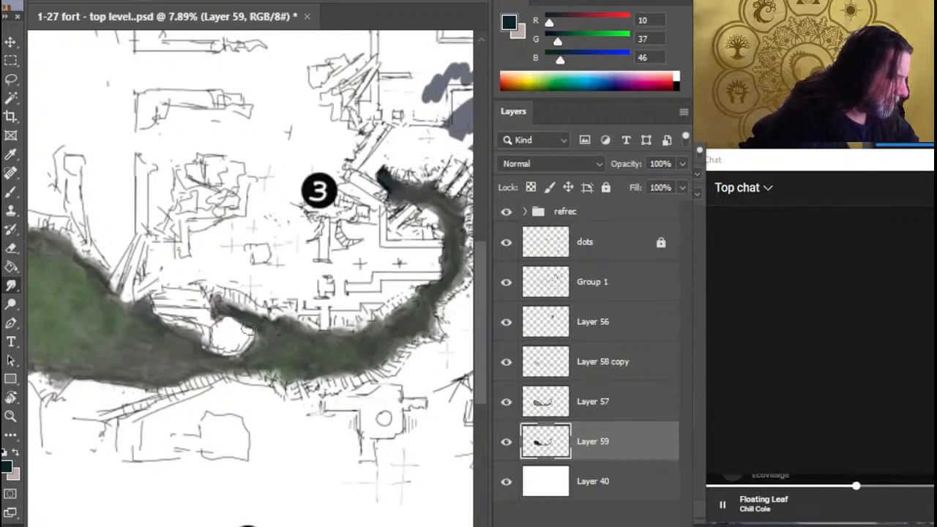
mouse_move(245, 320)
mouse_down()
mouse_move(214, 333)
mouse_move(257, 340)
mouse_up()
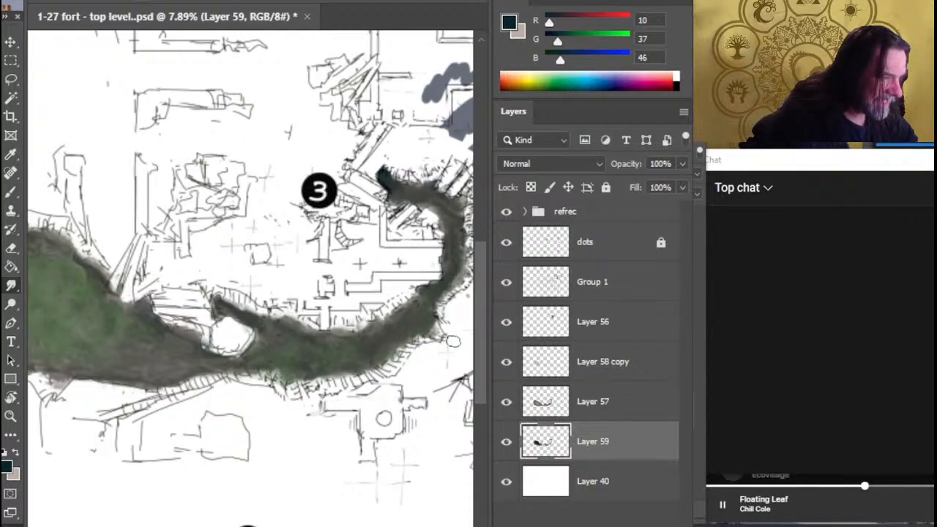
mouse_move(459, 275)
mouse_down()
mouse_move(408, 316)
mouse_move(353, 339)
mouse_move(370, 294)
mouse_move(356, 252)
mouse_up()
mouse_move(341, 288)
mouse_down()
mouse_move(310, 252)
mouse_move(331, 243)
mouse_move(303, 233)
mouse_move(301, 265)
mouse_move(306, 253)
mouse_move(313, 264)
mouse_move(302, 270)
mouse_move(335, 259)
mouse_move(303, 257)
mouse_move(358, 284)
mouse_move(339, 285)
mouse_move(344, 305)
mouse_move(340, 274)
mouse_up()
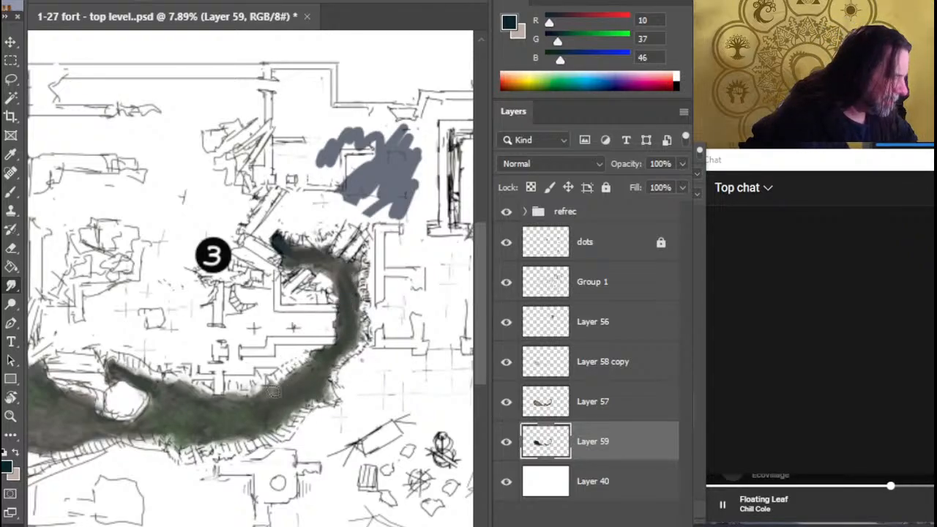
Smudge the dark underpaint around the rim of the white boulder
drag(220, 438, 368, 459)
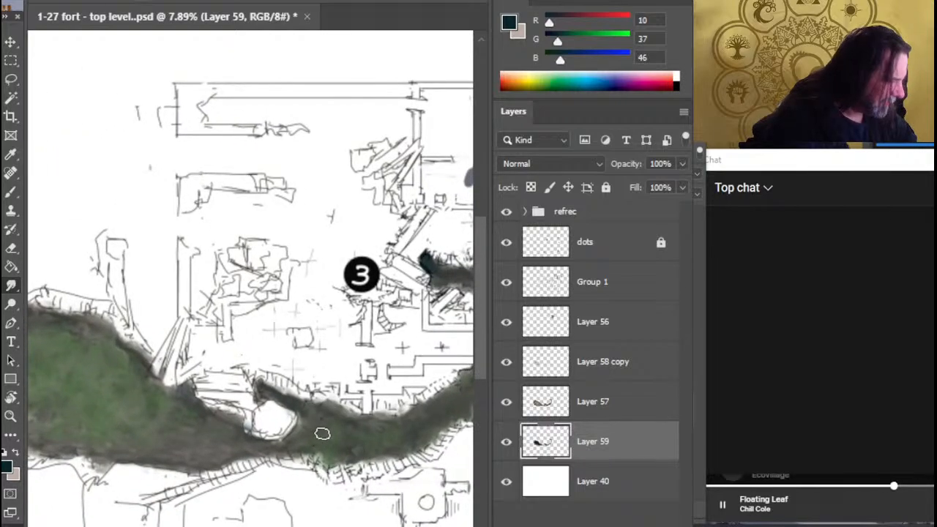
mouse_move(278, 416)
mouse_down()
mouse_move(267, 398)
mouse_move(291, 442)
mouse_move(303, 433)
mouse_move(240, 462)
mouse_up()
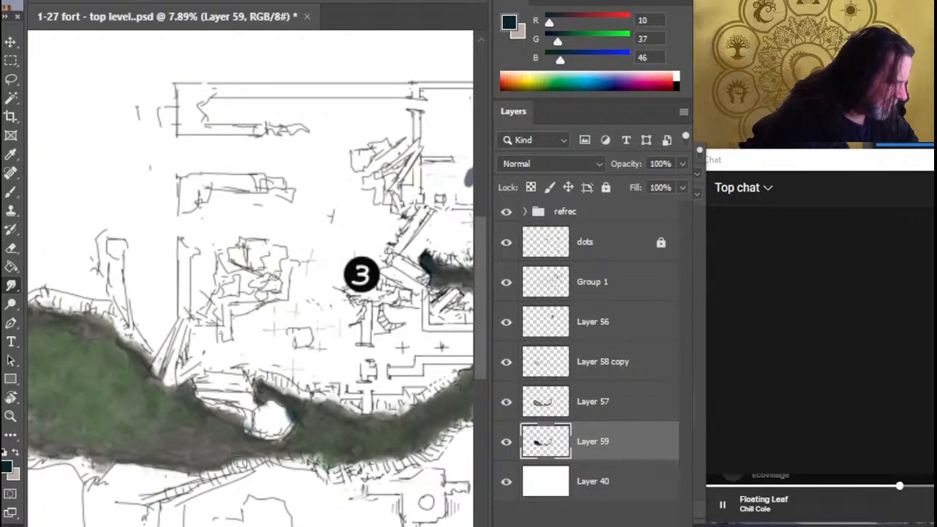
mouse_move(271, 411)
mouse_down()
mouse_move(271, 434)
mouse_move(249, 432)
mouse_up()
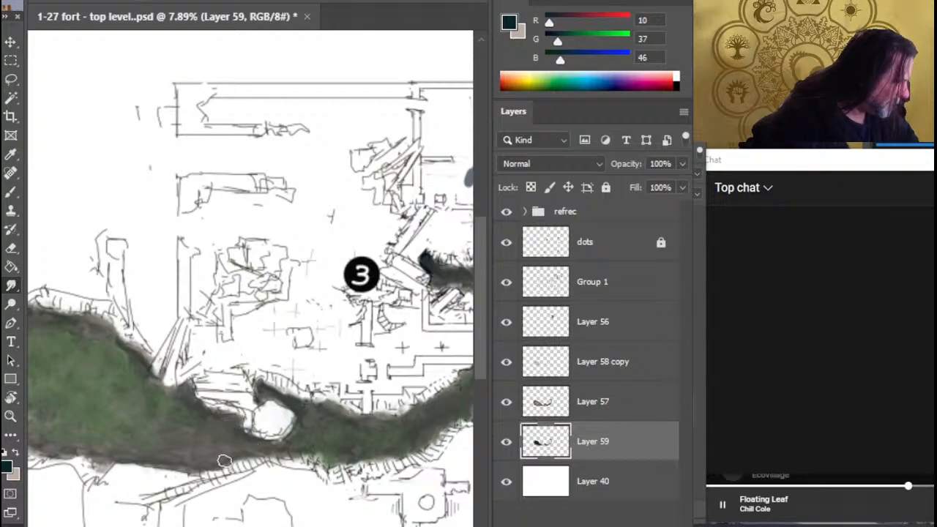
Compare the whole painted area with and without the green of Layer 58 copy, leaving the layer shown
key(z)
scroll(249, 458, down, 3)
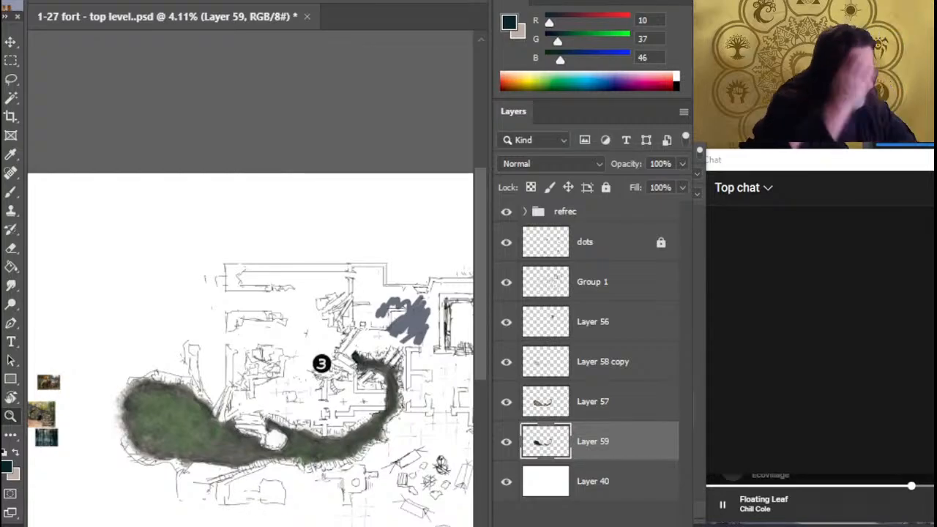
click(506, 362)
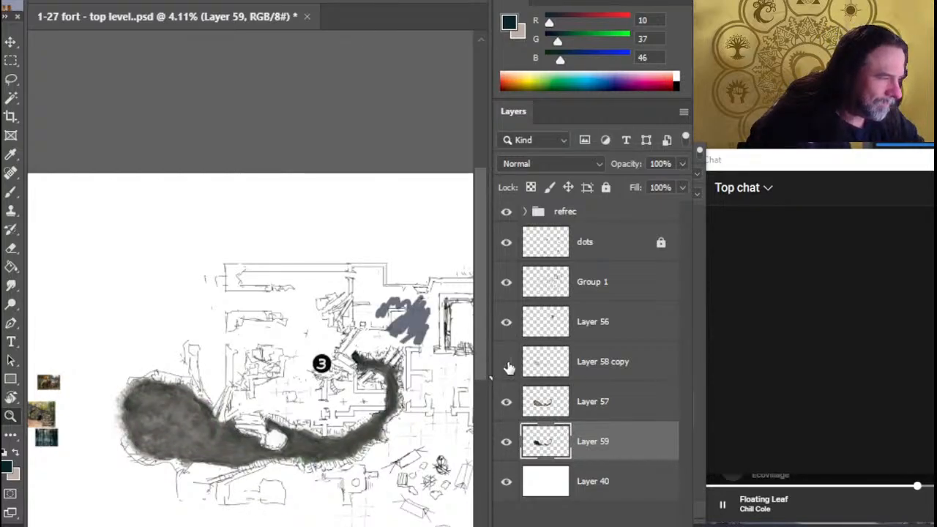
click(505, 361)
Group Layer 58 copy, Layer 57 and Layer 59 together
click(601, 372)
shift+click(593, 435)
key(ctrl+g)
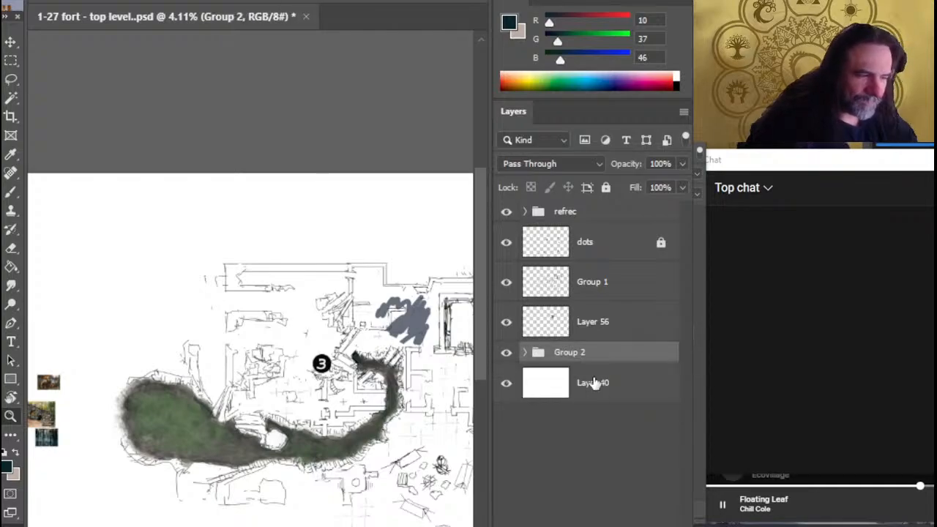
Rename the Group 2 layer group "water much"
double_click(569, 354)
text(a)
key(BackSpace)
text(w)
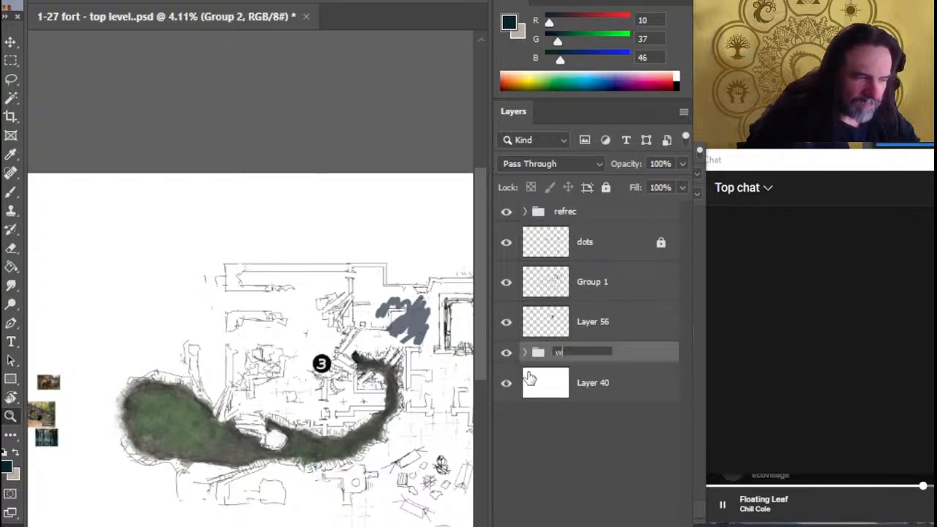
text(ater m)
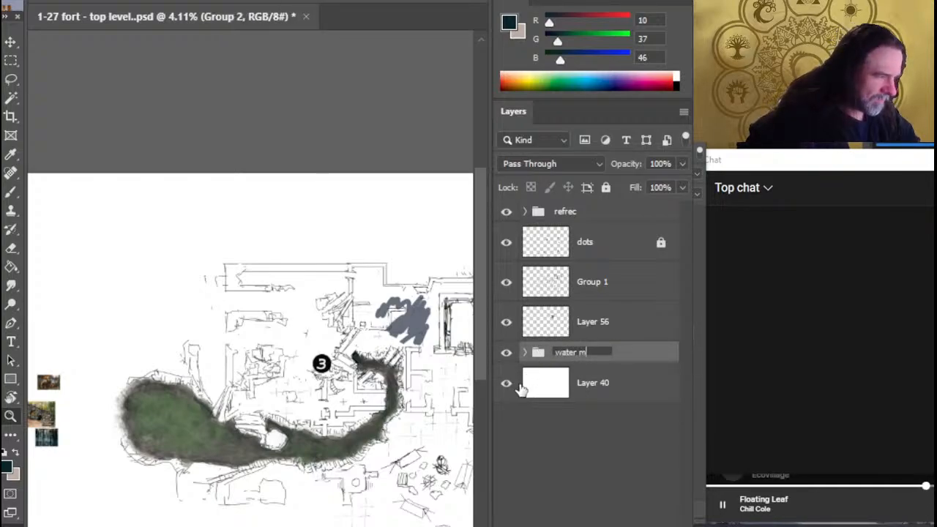
text(uch)
key(Return)
Check what Layer 56 contains by briefly hiding it, leaving it selected and shown
click(597, 322)
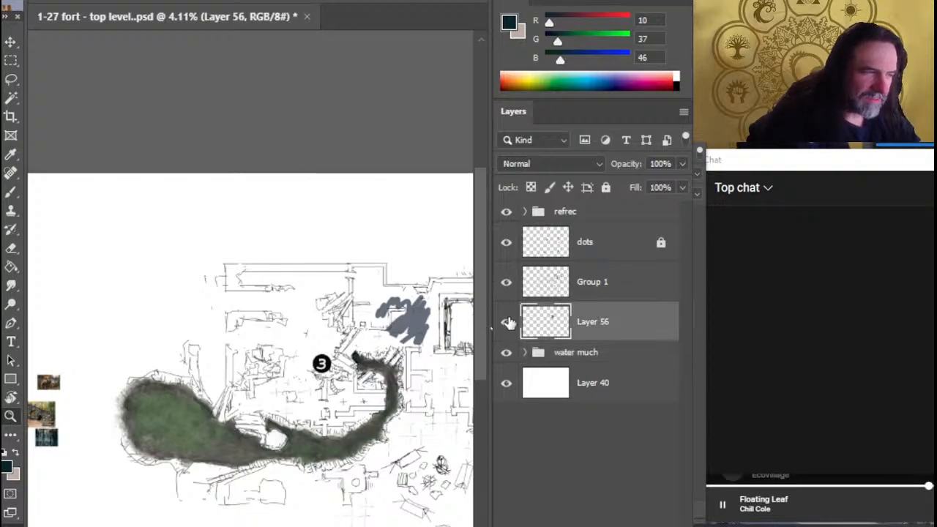
click(506, 322)
click(506, 322)
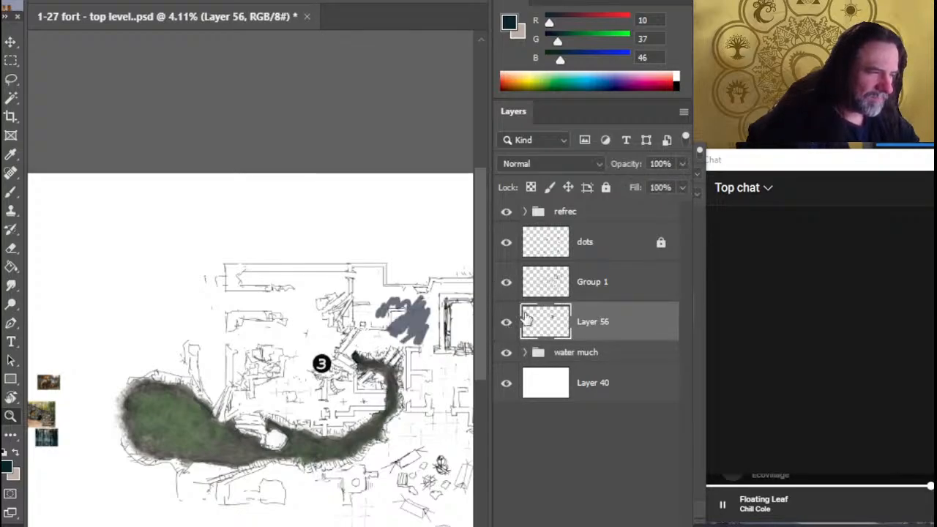
Rename the Group 1 layer "line" and lock all of it
double_click(587, 288)
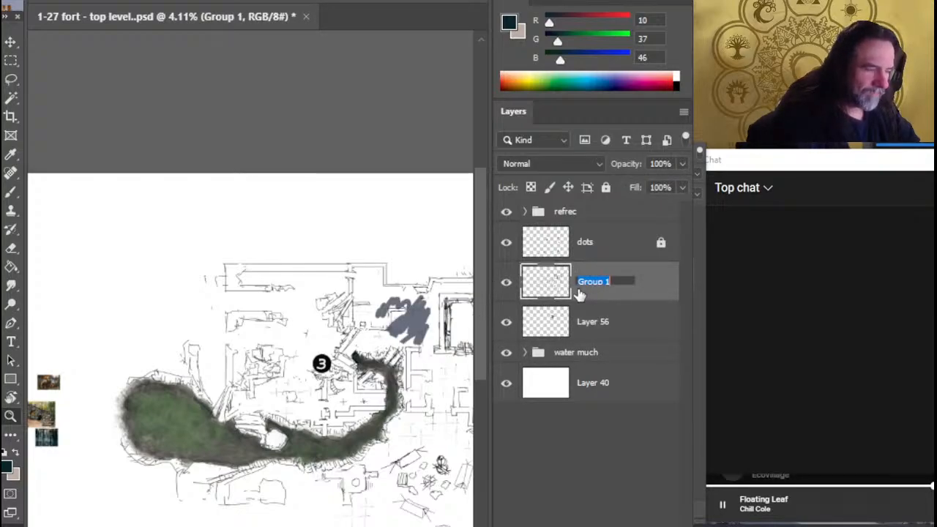
text(line)
key(Return)
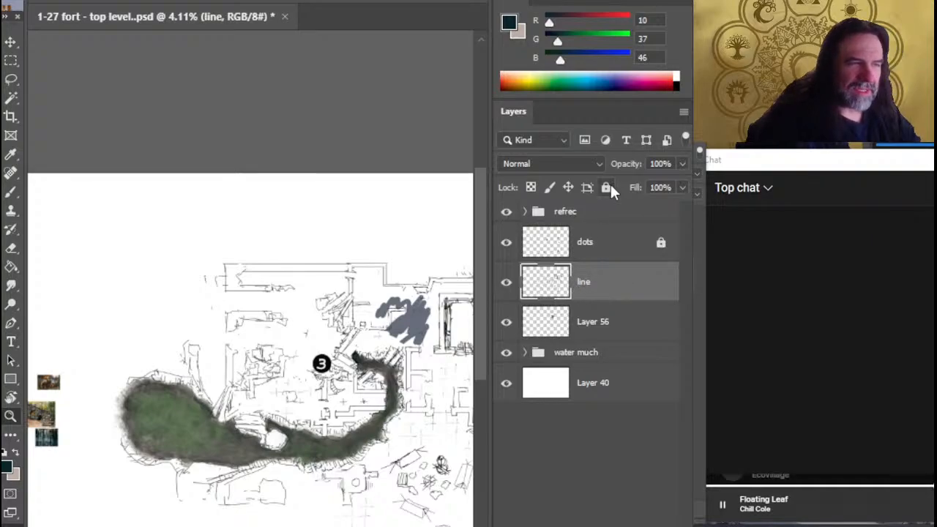
click(606, 187)
On Layer 56, smudge the upper part of the blue-grey patch northeast of marker 3 out toward the north wall
click(611, 335)
drag(387, 358, 453, 338)
mouse_move(411, 319)
mouse_down()
mouse_move(272, 370)
mouse_move(331, 359)
mouse_up()
key(r)
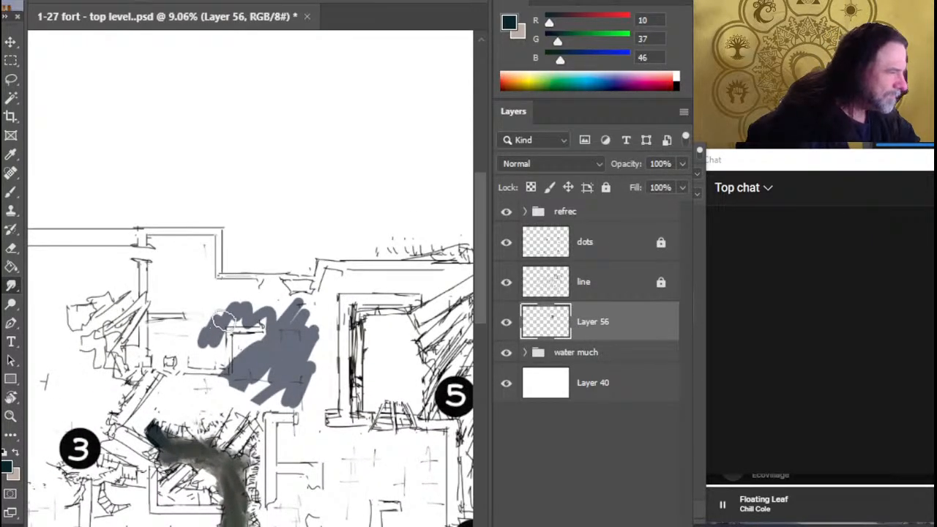
mouse_move(267, 315)
mouse_down()
mouse_move(294, 316)
mouse_move(295, 337)
mouse_move(294, 318)
mouse_move(271, 311)
mouse_move(295, 313)
mouse_move(240, 306)
mouse_move(272, 290)
mouse_up()
Sample the patch's blue-grey (RGB 104, 110, 124) and paint it over the northern rooms and along the north wall to its western corner
key(b)
alt+click(280, 340)
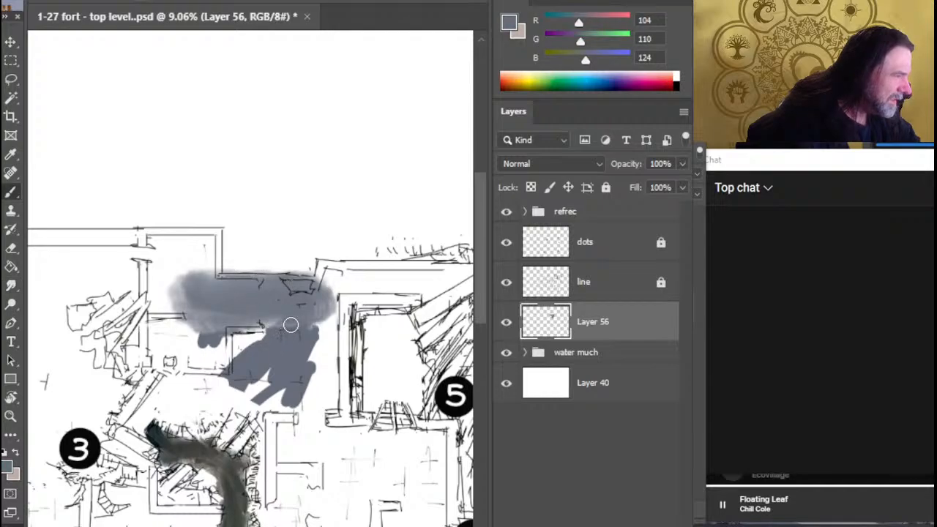
mouse_move(290, 325)
mouse_down()
mouse_move(189, 343)
mouse_move(170, 262)
mouse_move(205, 248)
mouse_move(195, 242)
mouse_move(146, 260)
mouse_move(155, 245)
mouse_move(220, 301)
mouse_move(322, 300)
mouse_move(337, 284)
mouse_move(383, 278)
mouse_move(447, 286)
mouse_move(326, 311)
mouse_move(281, 343)
mouse_move(319, 403)
mouse_move(315, 424)
mouse_move(297, 434)
mouse_move(267, 395)
mouse_up()
mouse_move(288, 381)
mouse_down()
mouse_move(205, 383)
mouse_move(202, 362)
mouse_move(175, 347)
mouse_move(150, 297)
mouse_up()
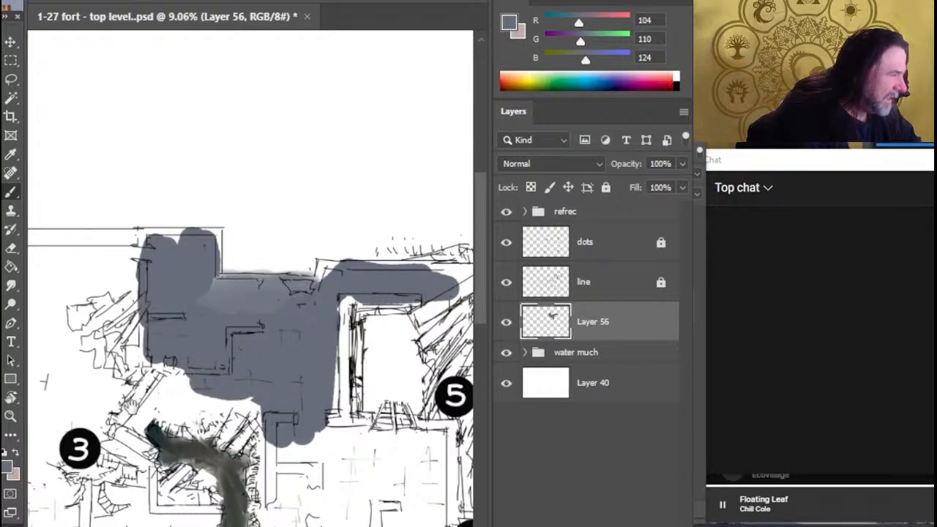
drag(132, 407, 343, 381)
mouse_move(107, 231)
mouse_down()
mouse_move(89, 212)
mouse_move(358, 211)
mouse_up()
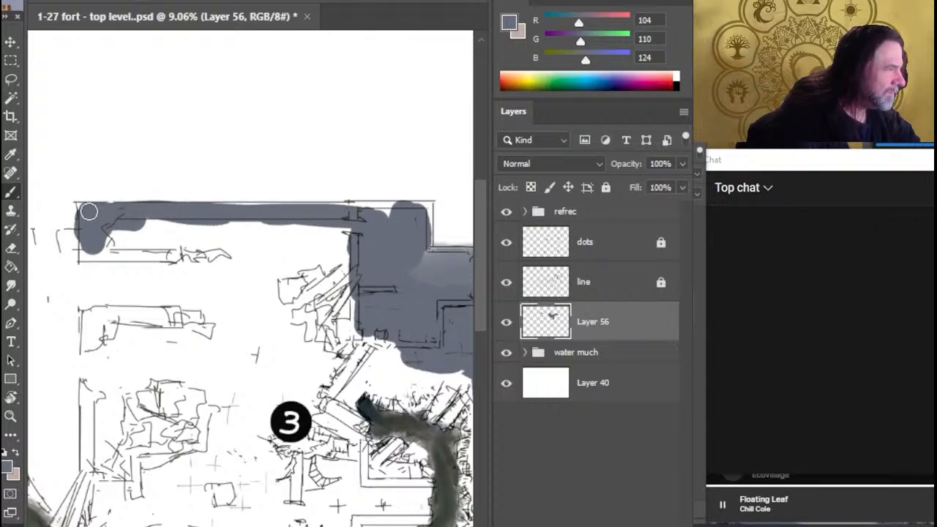
Smudge the blue-grey edge along the north wall with a smaller tip so it meets the sketched outer line
key(r)
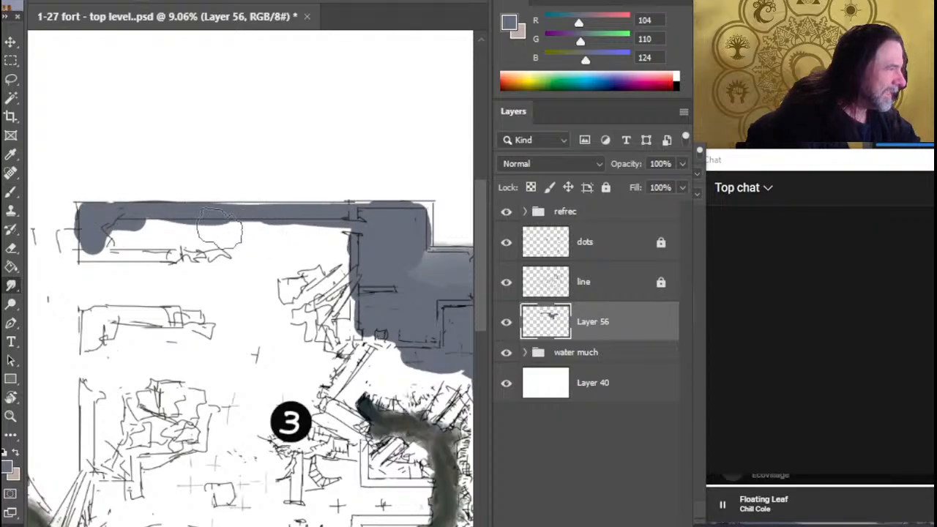
key(bracketleft)
key(bracketleft)
key(bracketleft)
drag(203, 207, 253, 220)
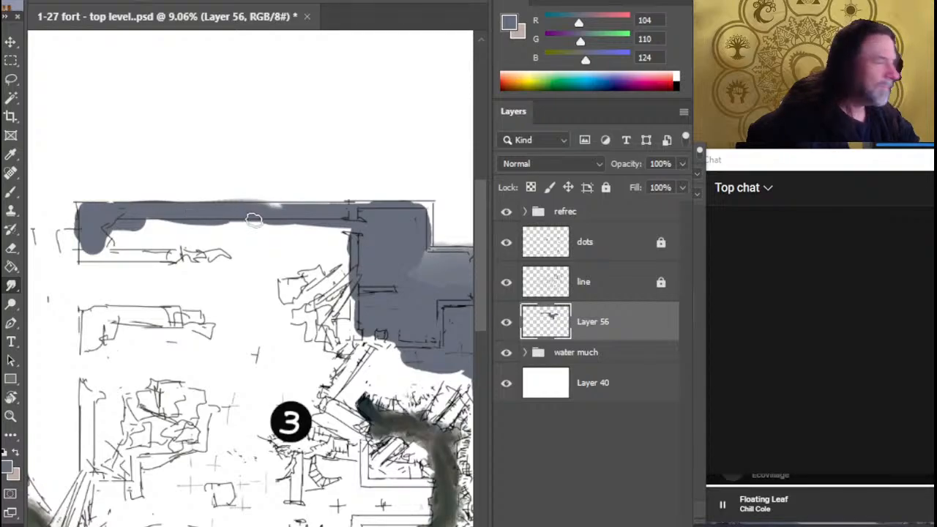
drag(197, 212, 240, 210)
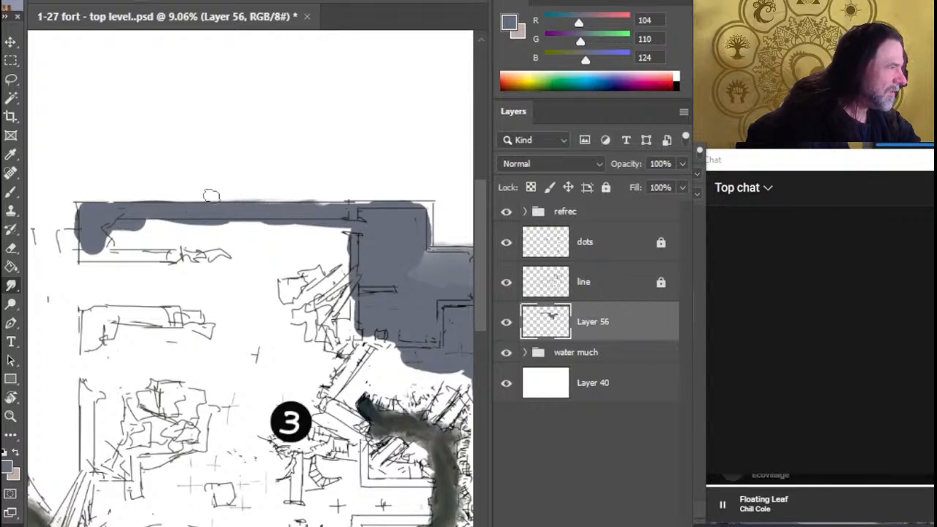
drag(274, 208, 305, 212)
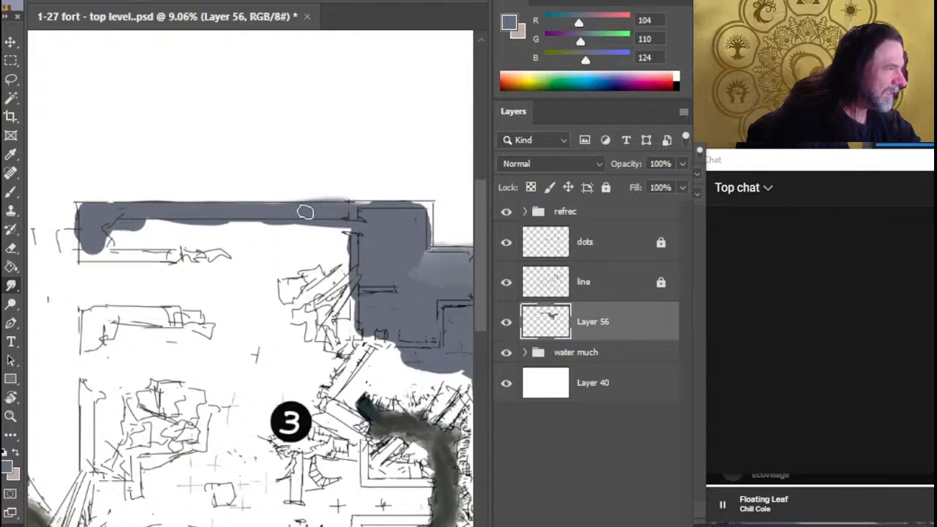
mouse_move(388, 203)
mouse_down()
mouse_move(284, 193)
mouse_move(336, 188)
mouse_move(313, 198)
mouse_move(347, 218)
mouse_move(326, 195)
mouse_up()
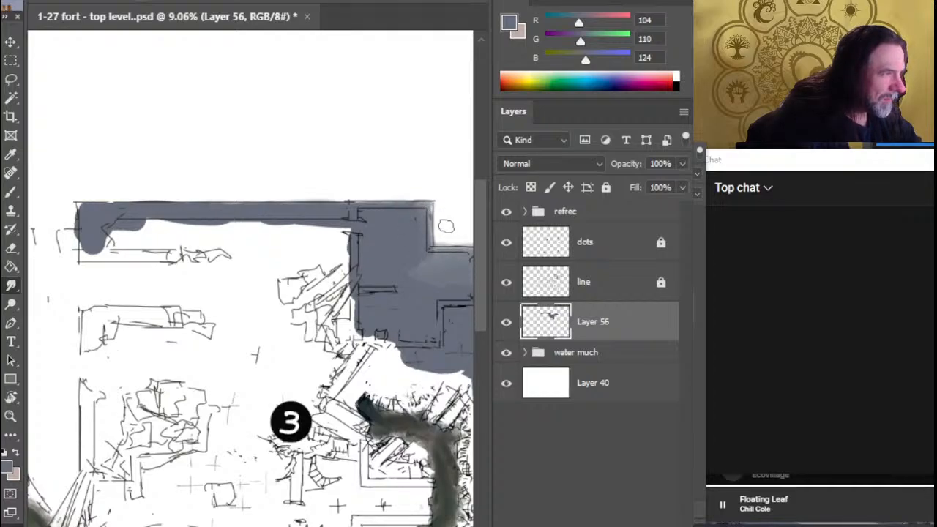
Smudge the blue-grey paint westward over the rubble north of marker 3
mouse_move(366, 252)
mouse_down()
mouse_move(342, 311)
mouse_move(328, 311)
mouse_move(304, 271)
mouse_up()
mouse_move(372, 220)
mouse_down()
mouse_move(400, 222)
mouse_move(271, 254)
mouse_up()
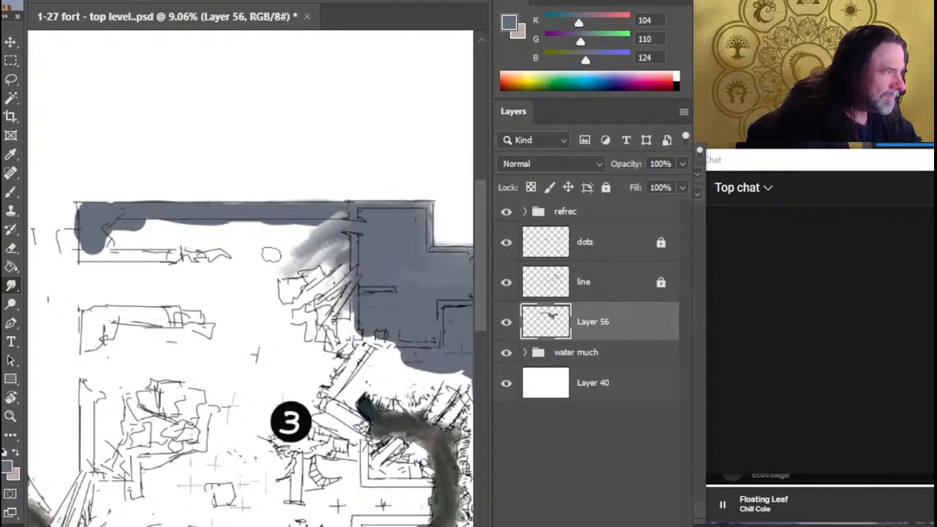
mouse_move(387, 242)
mouse_down()
mouse_move(212, 282)
mouse_move(317, 291)
mouse_move(173, 312)
mouse_move(268, 350)
mouse_move(321, 316)
mouse_up()
With a larger brush, paint blue-grey over the rubble area northwest of marker 3 and most of the hall west of marker 4
key(b)
key(bracketright)
key(bracketright)
key(bracketright)
mouse_move(410, 356)
mouse_down()
mouse_move(319, 355)
mouse_move(239, 317)
mouse_up()
mouse_move(328, 326)
mouse_down()
mouse_move(285, 322)
mouse_move(149, 247)
mouse_up()
mouse_move(220, 326)
mouse_down()
mouse_move(234, 344)
mouse_move(193, 344)
mouse_move(244, 370)
mouse_move(204, 400)
mouse_move(213, 423)
mouse_move(263, 334)
mouse_move(269, 358)
mouse_move(305, 310)
mouse_move(218, 306)
mouse_up()
mouse_move(199, 409)
mouse_down()
mouse_move(337, 246)
mouse_move(345, 240)
mouse_move(352, 253)
mouse_up()
With a smaller brush, fill the rest of the hall west of marker 4, extend it southwest and paint a patch west of the camp
key([)
key([)
key([)
key([)
key([)
key([)
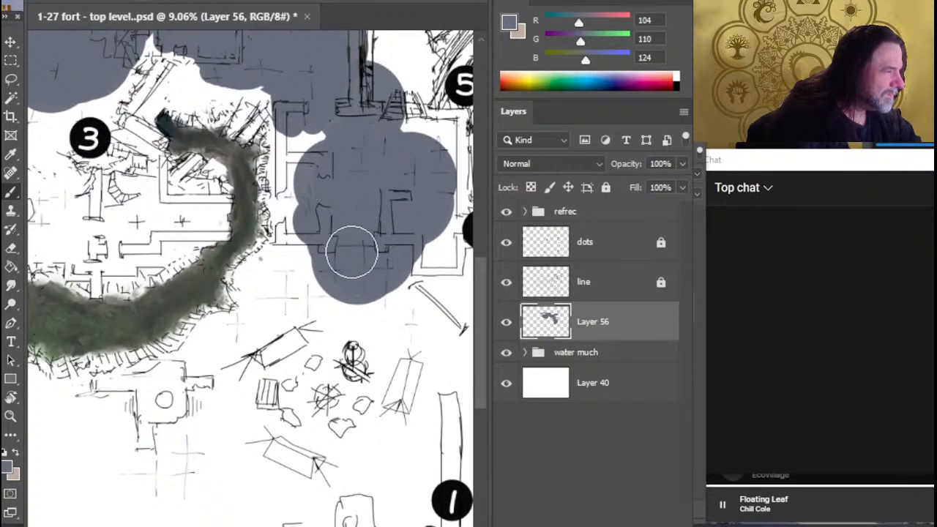
drag(293, 282, 352, 300)
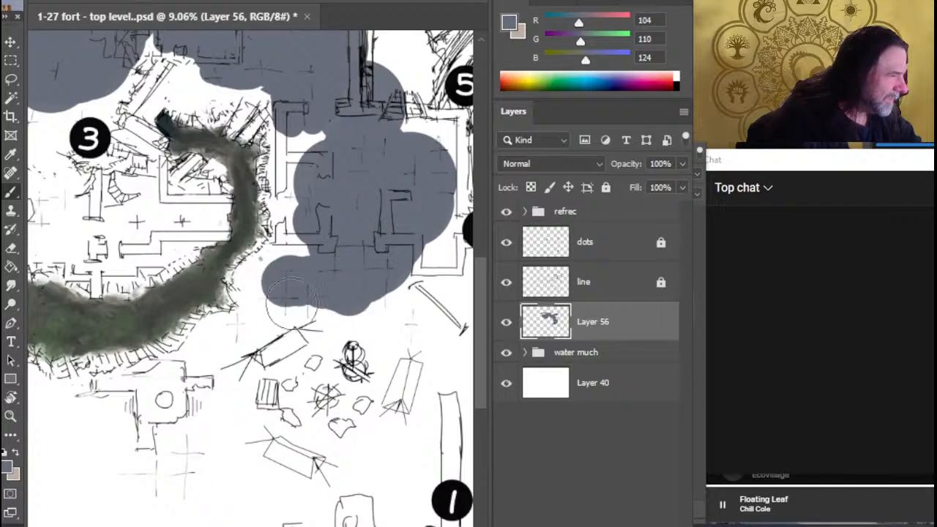
mouse_move(181, 466)
mouse_down()
mouse_move(207, 474)
mouse_move(208, 484)
mouse_up()
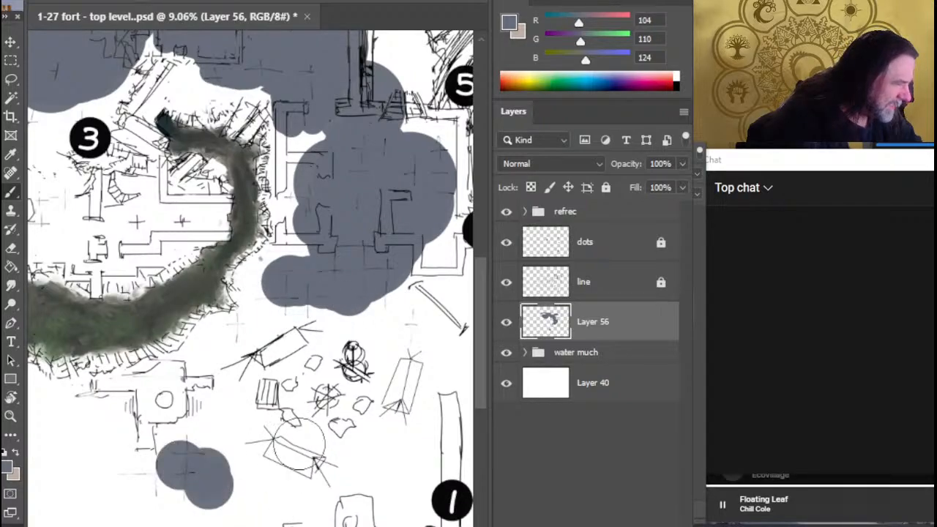
drag(330, 414, 175, 420)
mouse_move(308, 220)
mouse_down()
mouse_move(310, 247)
mouse_move(314, 154)
mouse_move(280, 135)
mouse_move(303, 135)
mouse_up()
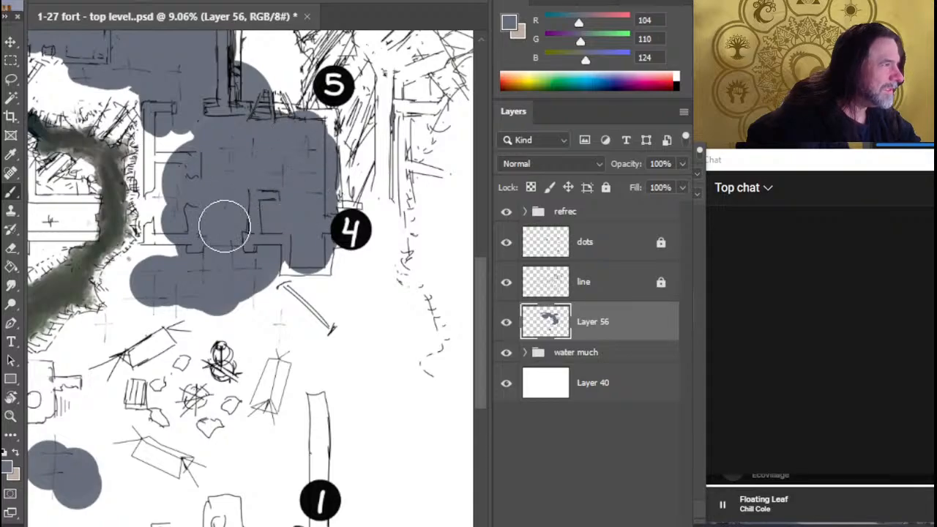
mouse_move(181, 289)
mouse_down()
mouse_move(293, 361)
mouse_move(300, 388)
mouse_up()
drag(320, 237, 306, 257)
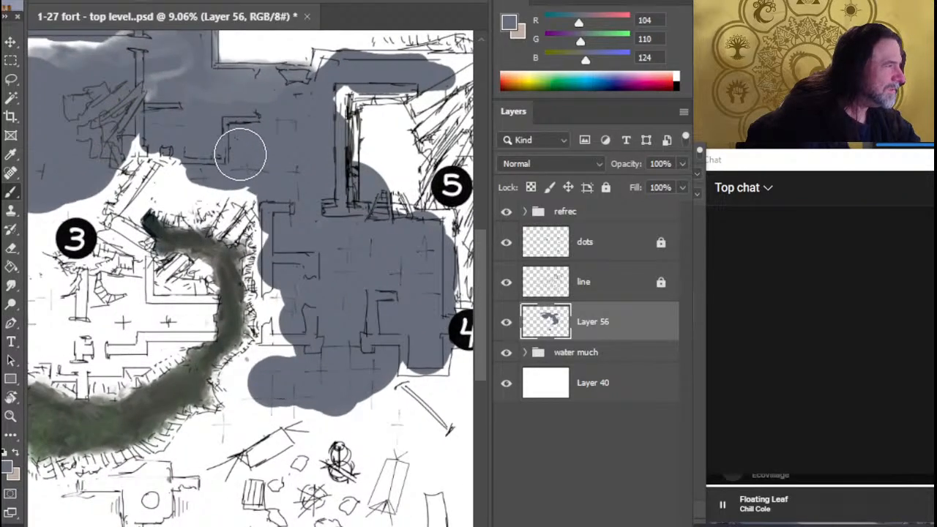
Fill the rooms northwest of marker 3 with blue-grey as far as the fort's outer west wall
drag(159, 150, 153, 137)
mouse_move(147, 172)
mouse_down()
mouse_move(317, 238)
mouse_move(323, 249)
mouse_up()
mouse_move(187, 242)
mouse_down()
mouse_move(168, 281)
mouse_move(165, 318)
mouse_move(128, 300)
mouse_move(108, 321)
mouse_up()
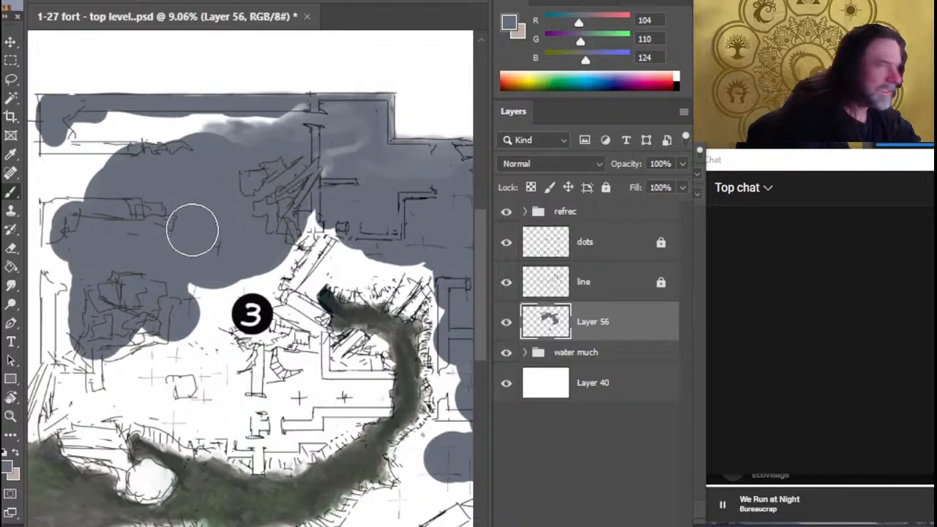
drag(201, 339, 352, 368)
drag(248, 175, 439, 161)
mouse_move(286, 178)
mouse_down()
mouse_move(219, 206)
mouse_move(218, 230)
mouse_up()
drag(112, 350, 277, 366)
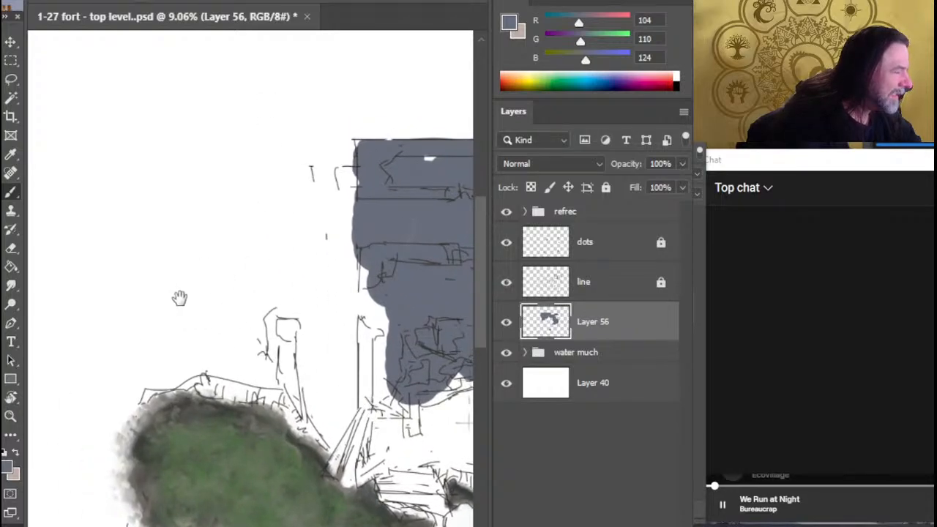
Paint blue-grey over the small round-centred tower south of the green strip and the ruined block north of marker 2
drag(207, 357, 277, 200)
drag(270, 489, 147, 308)
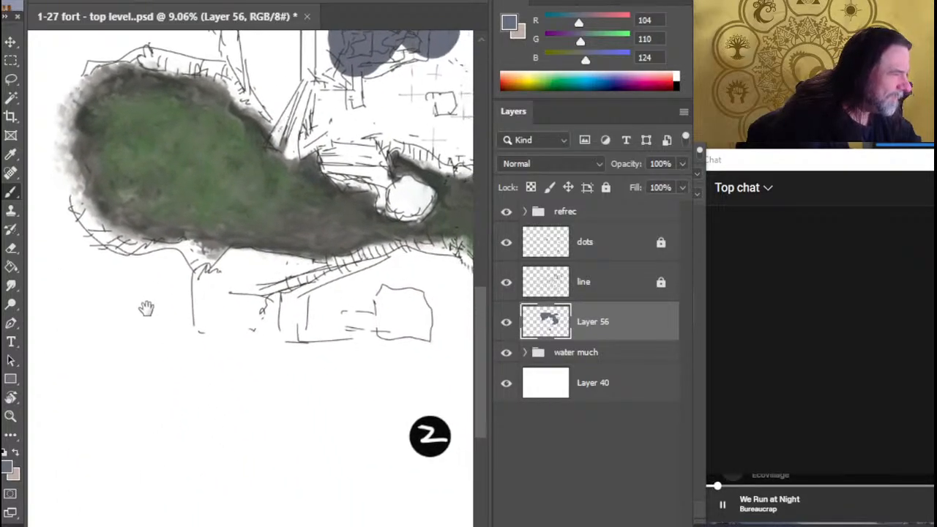
drag(336, 477, 164, 435)
drag(366, 374, 281, 396)
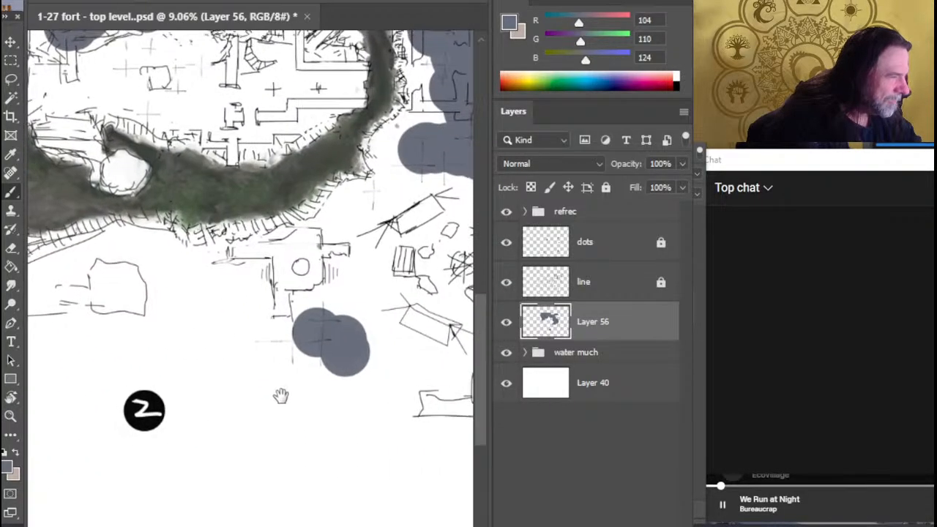
mouse_move(300, 264)
mouse_down()
mouse_move(302, 254)
mouse_move(291, 260)
mouse_up()
drag(119, 288, 113, 286)
drag(406, 358, 201, 432)
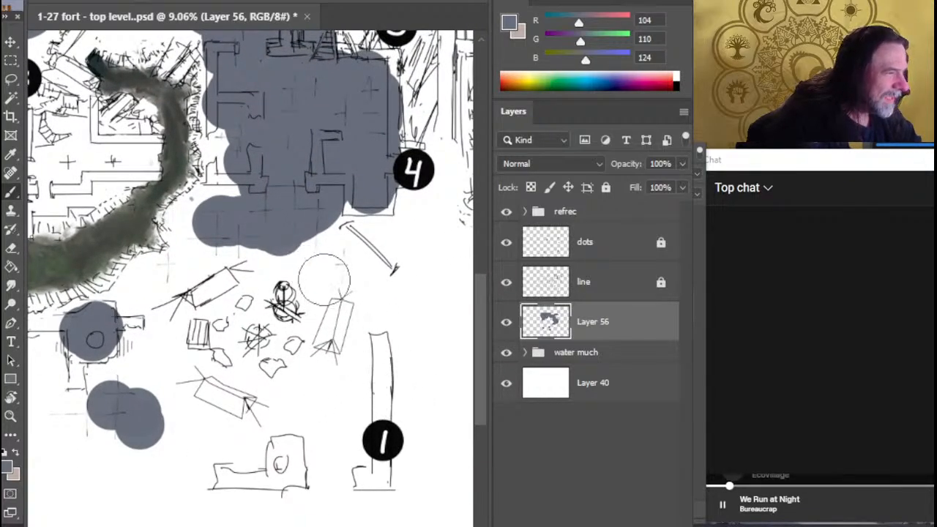
Extend the blue-grey southwest of the hall, then cover the rubble above marker 4 and the walls northeast of marker 5
drag(347, 346, 358, 383)
drag(220, 252, 228, 245)
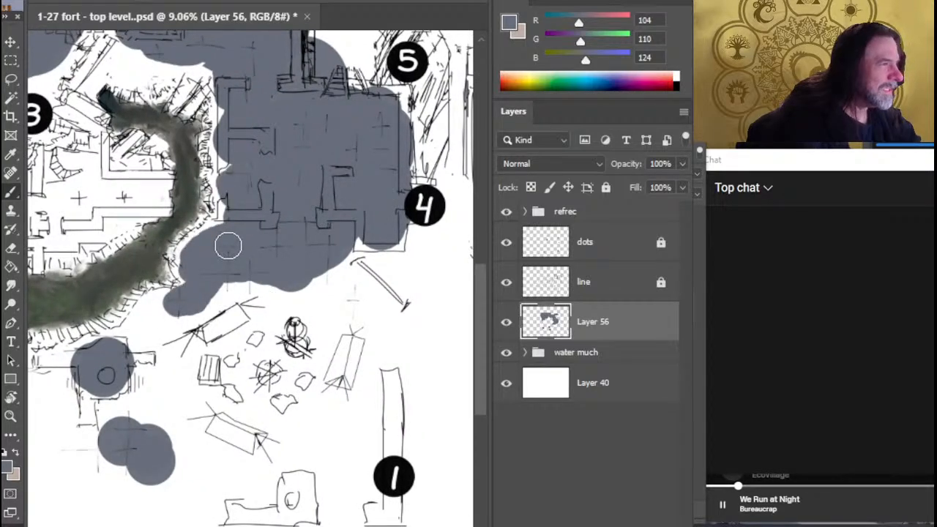
drag(400, 117, 426, 159)
drag(379, 221, 289, 442)
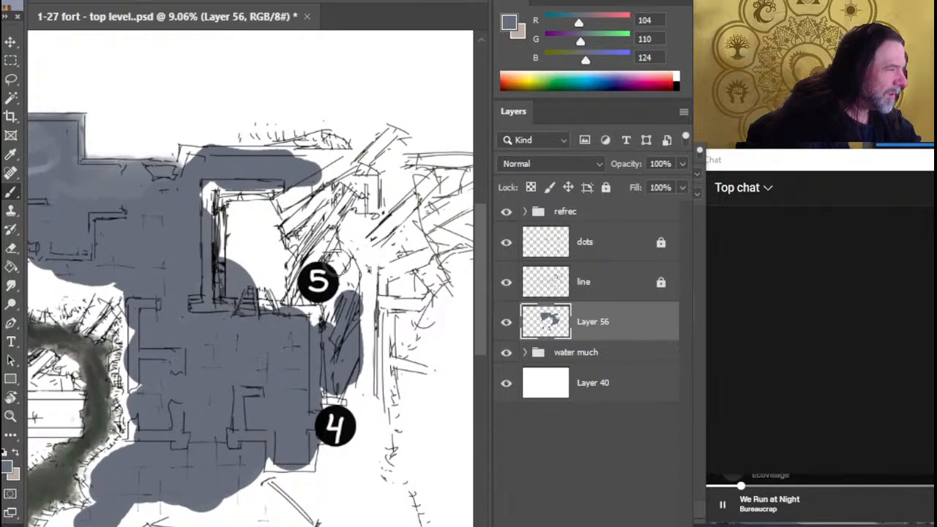
mouse_move(369, 240)
mouse_down()
mouse_move(388, 219)
mouse_move(370, 158)
mouse_move(368, 240)
mouse_up()
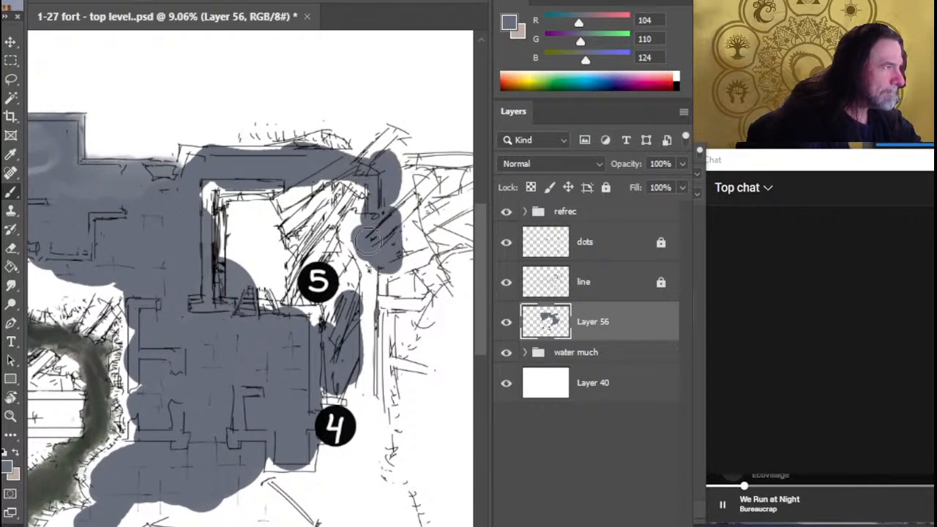
Smudge the lower edge of the blue-grey floor around and northeast of marker 3, and save the file
key(z)
drag(256, 391, 151, 383)
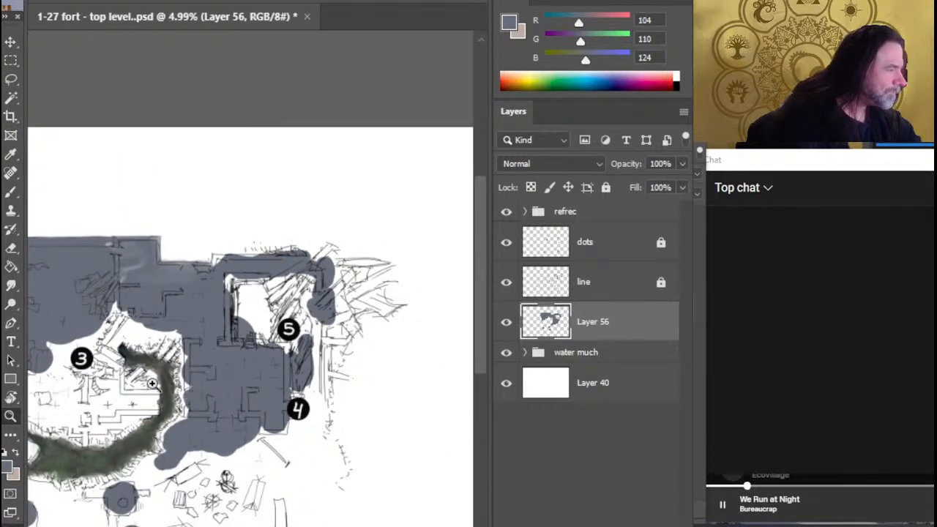
drag(206, 370, 354, 376)
key(r)
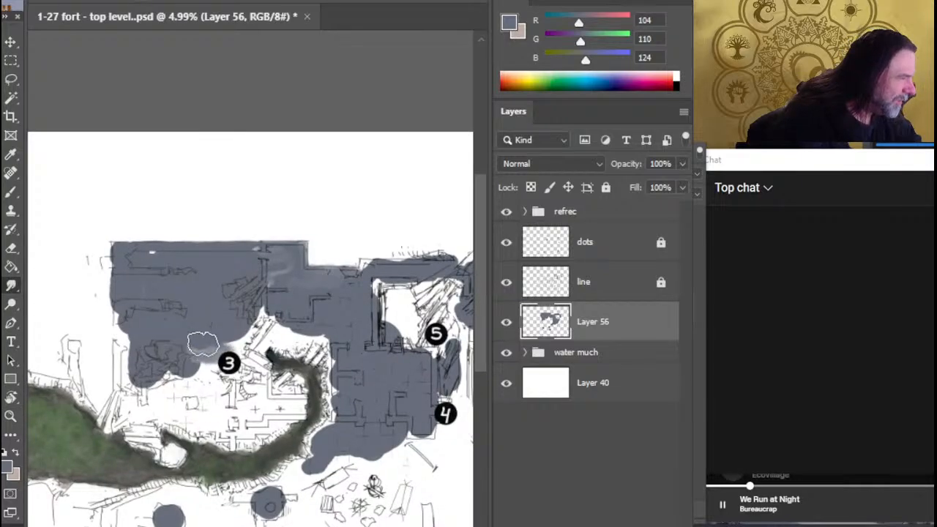
mouse_move(204, 346)
mouse_down()
mouse_move(239, 307)
mouse_move(336, 321)
mouse_up()
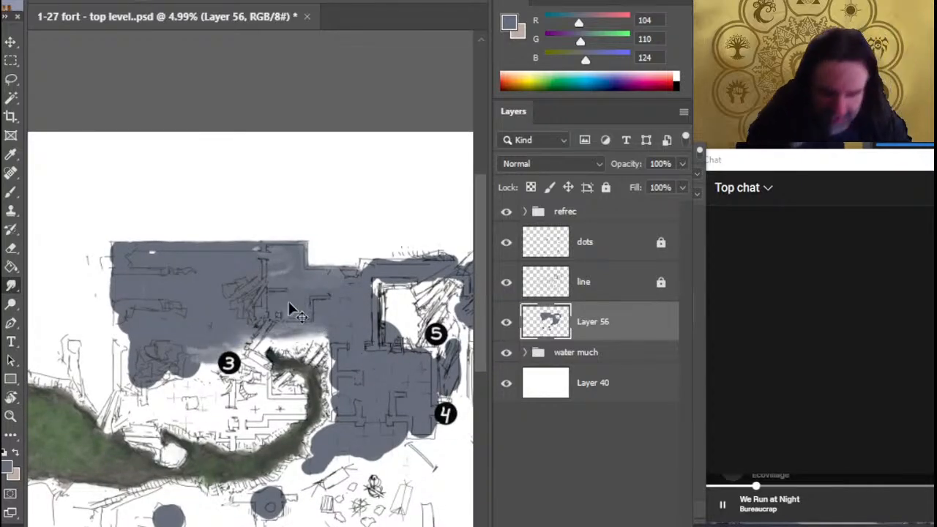
key(ctrl+s)
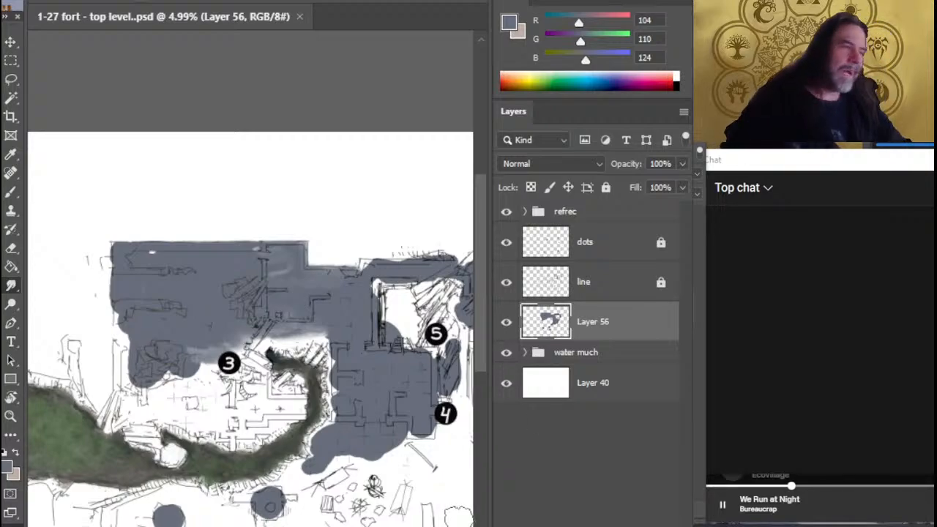
Move the live chat window aside to uncover the streaming software behind it
click(839, 157)
drag(754, 167, 591, 166)
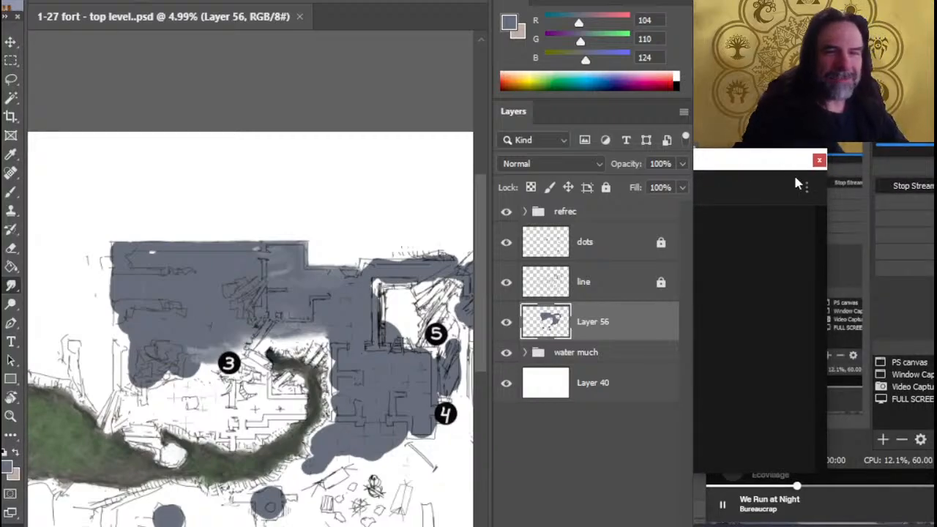